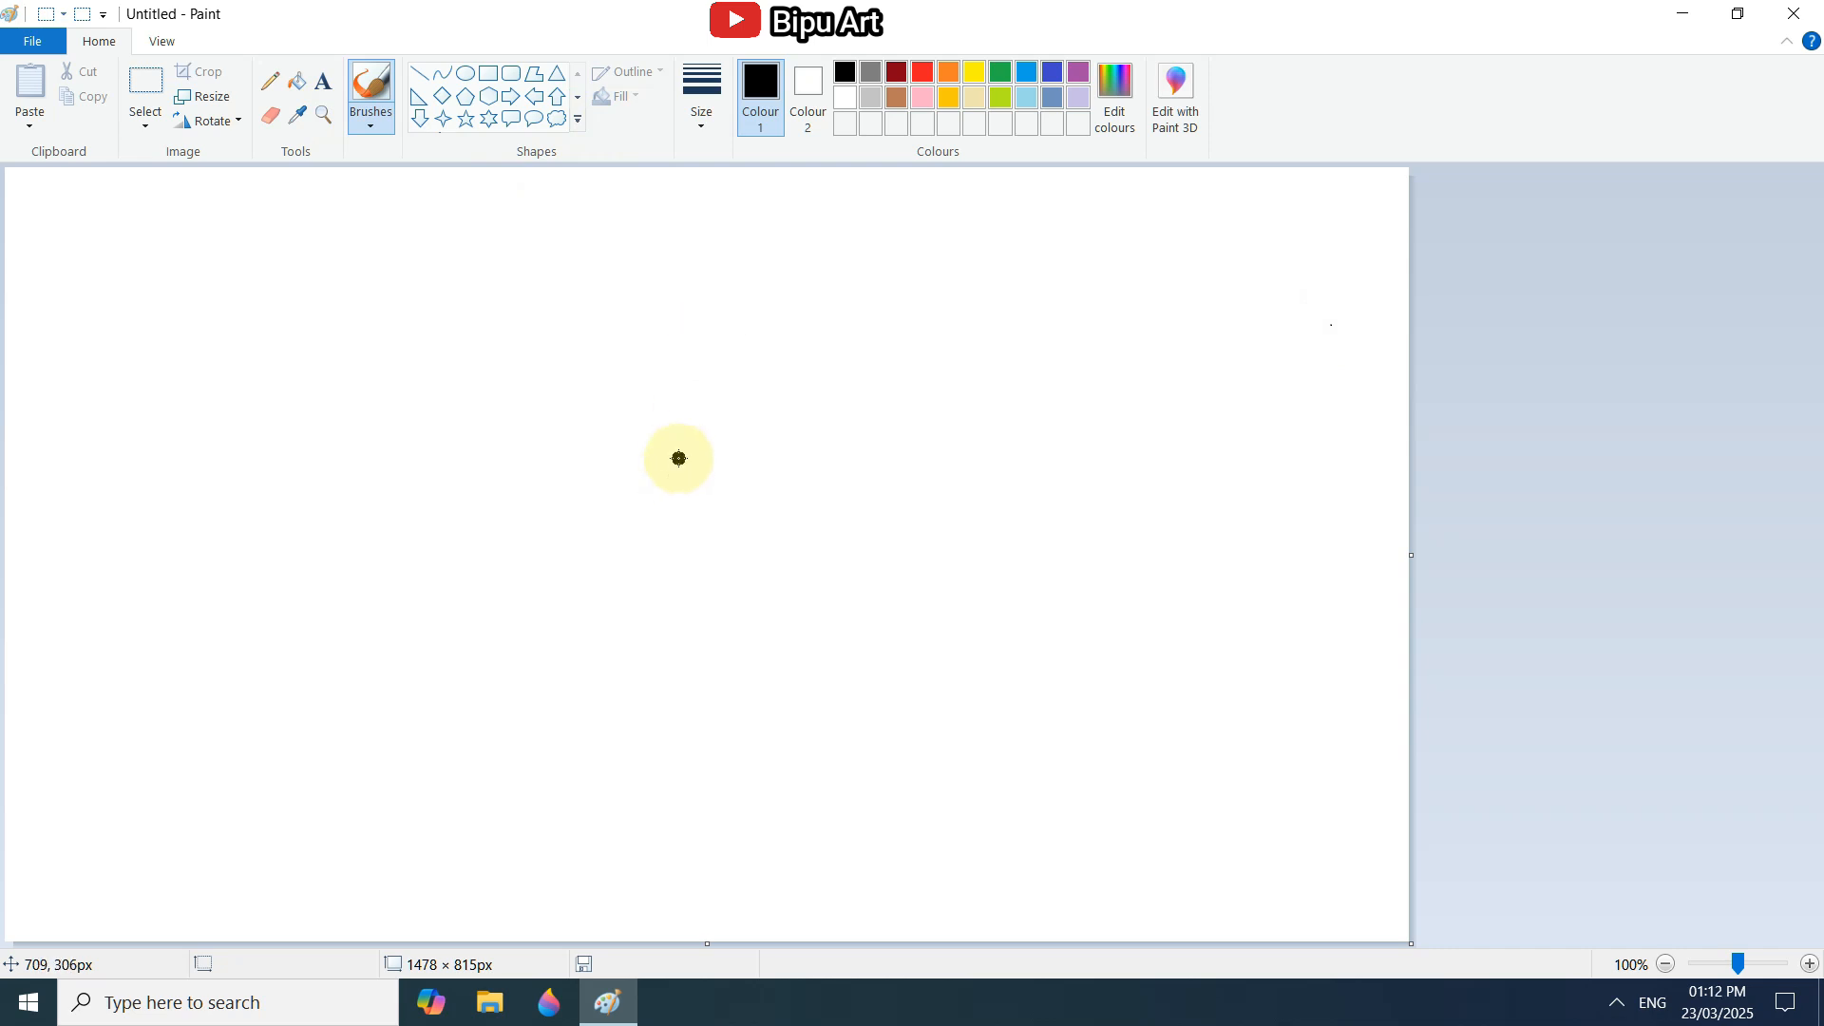
Paint a black figure with a round head, neck, curved torso, bent hips in shorts and short sleeves.
mouse_move(678, 459)
left_mouse_down()
mouse_move(699, 412)
mouse_move(680, 426)
left_mouse_up()
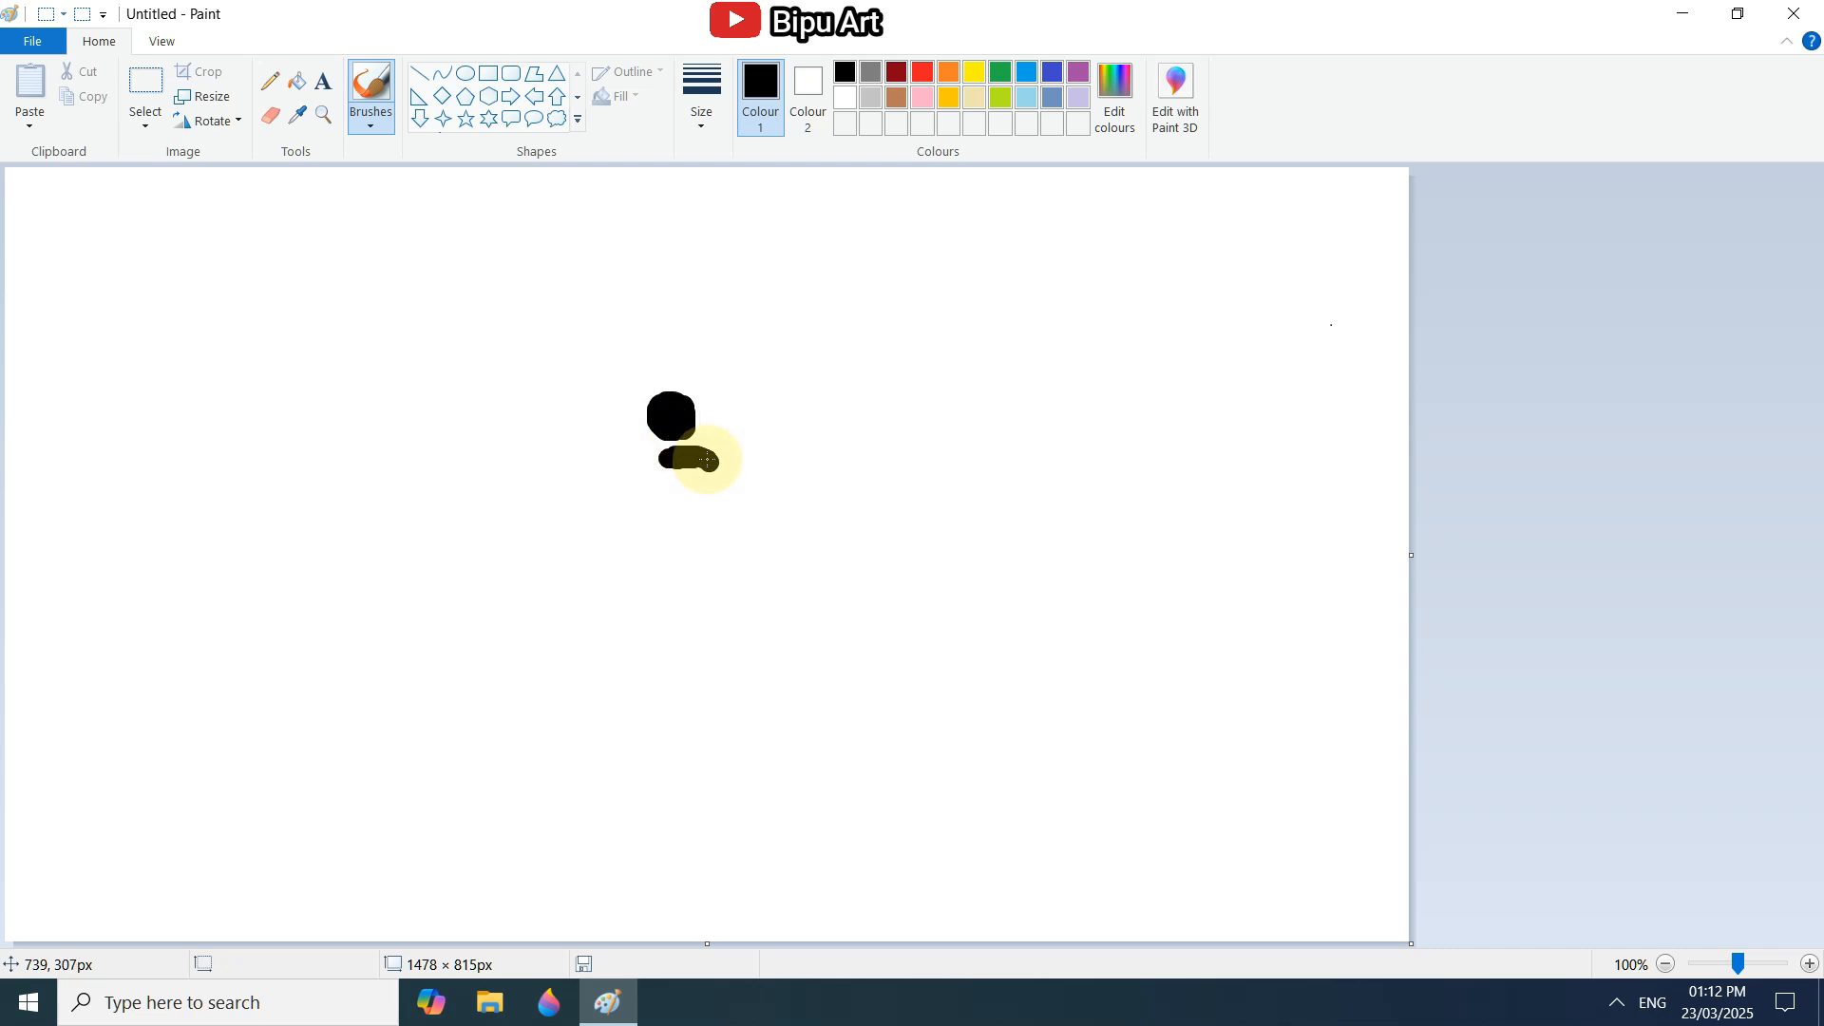
mouse_move(708, 460)
left_mouse_down()
mouse_move(753, 521)
mouse_move(670, 463)
mouse_move(732, 516)
mouse_move(676, 469)
mouse_move(720, 494)
mouse_move(707, 458)
mouse_move(738, 510)
mouse_move(724, 568)
mouse_move(684, 582)
mouse_move(725, 599)
mouse_move(733, 521)
mouse_move(750, 585)
mouse_move(684, 602)
mouse_move(745, 570)
mouse_move(735, 594)
mouse_move(736, 570)
left_mouse_up()
left_click(701, 95)
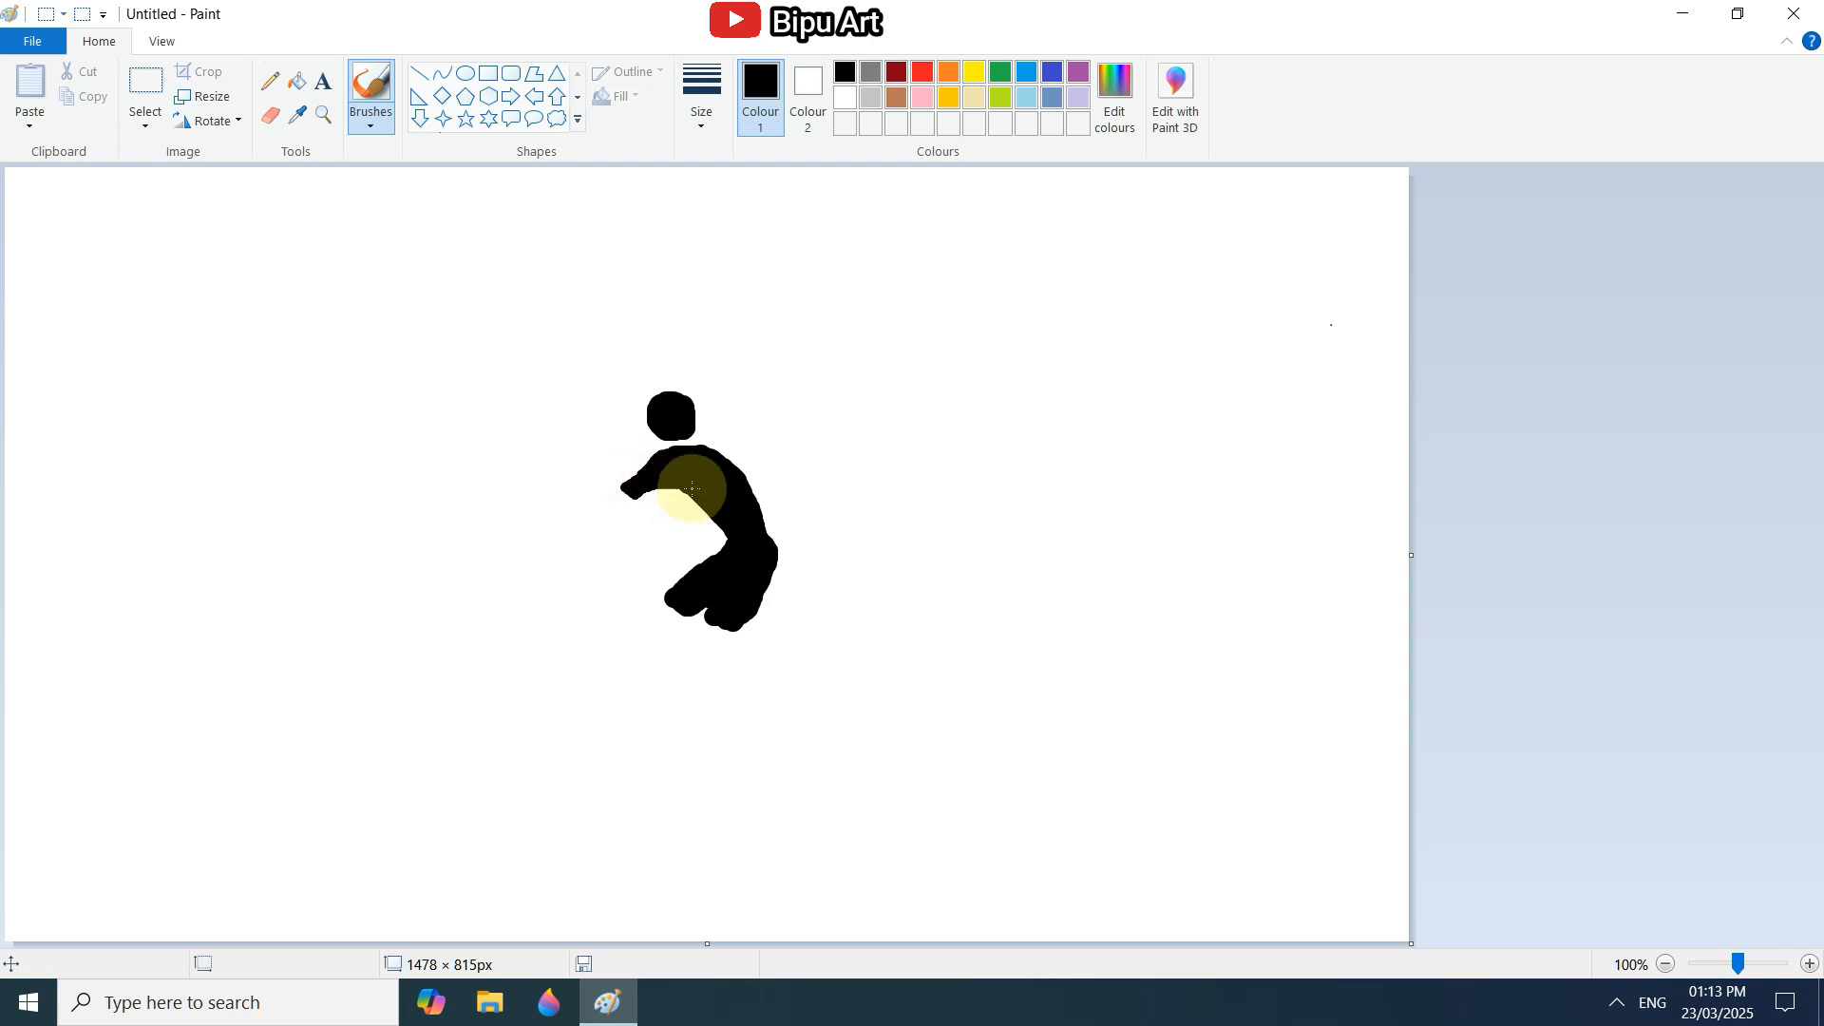
mouse_move(738, 451)
left_mouse_down()
mouse_move(697, 451)
mouse_move(765, 471)
left_mouse_up()
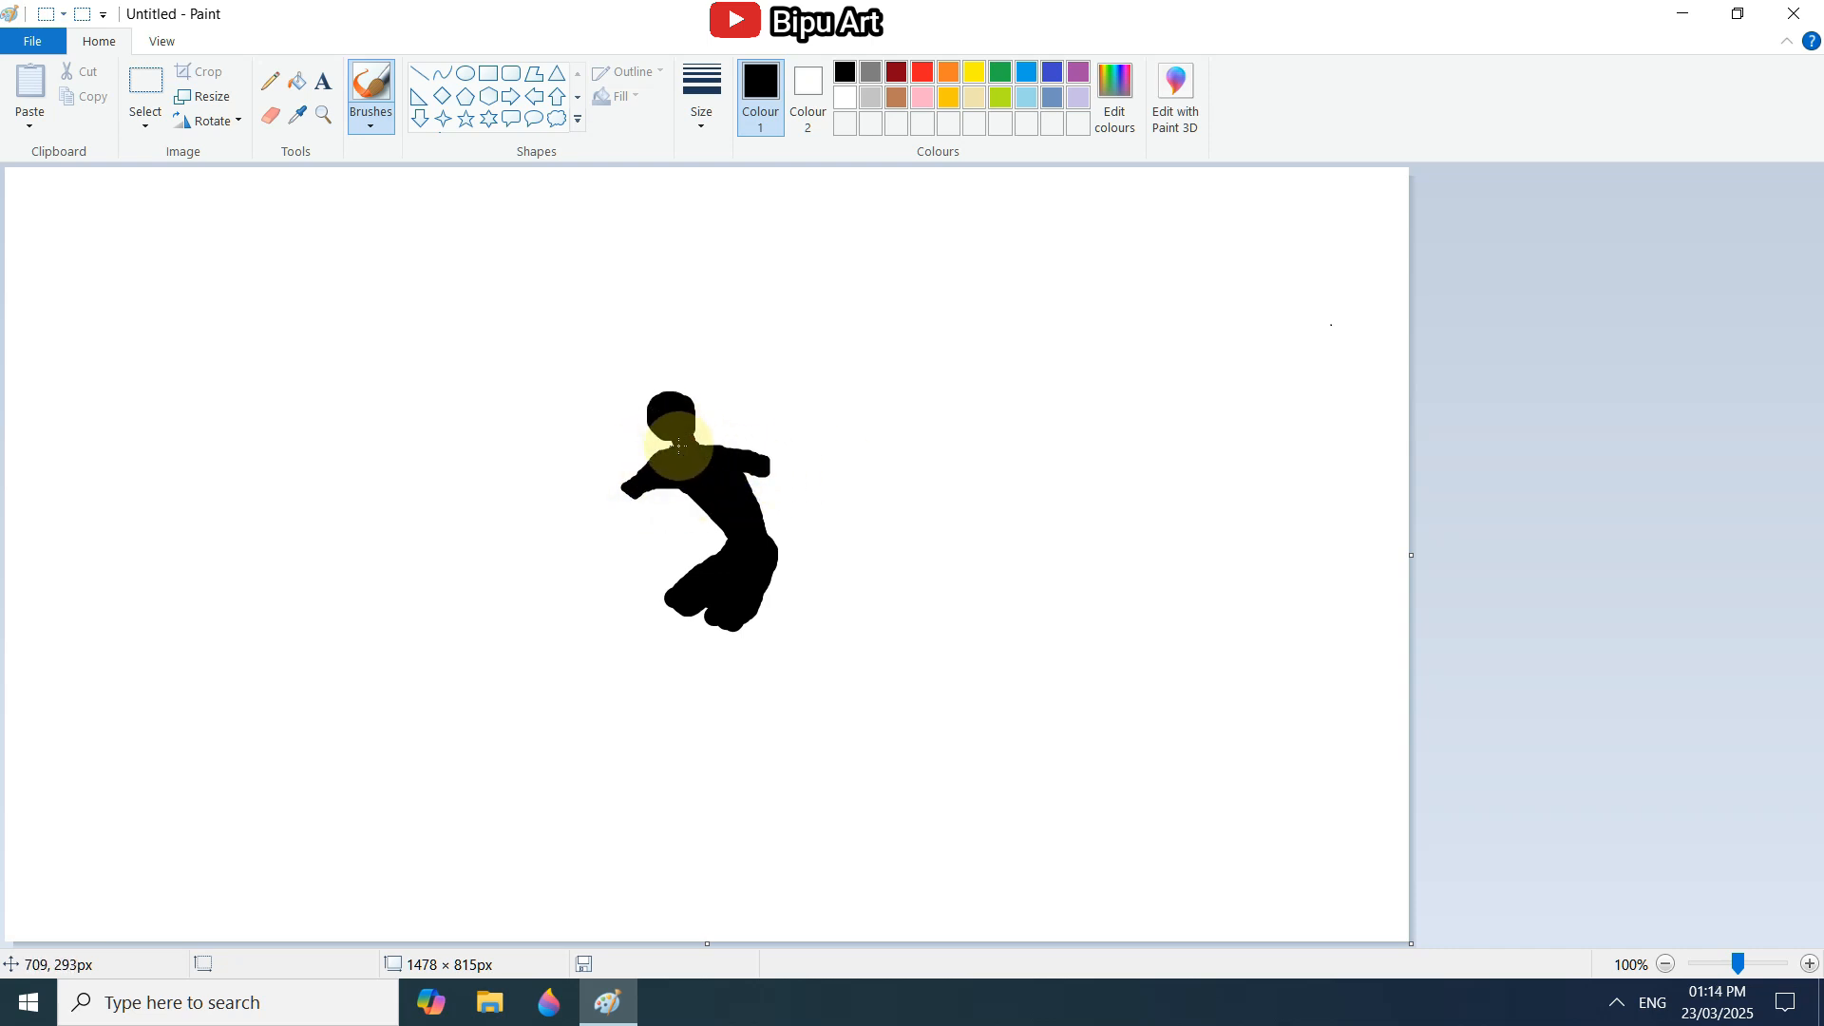
left_click_drag(653, 429, 694, 504)
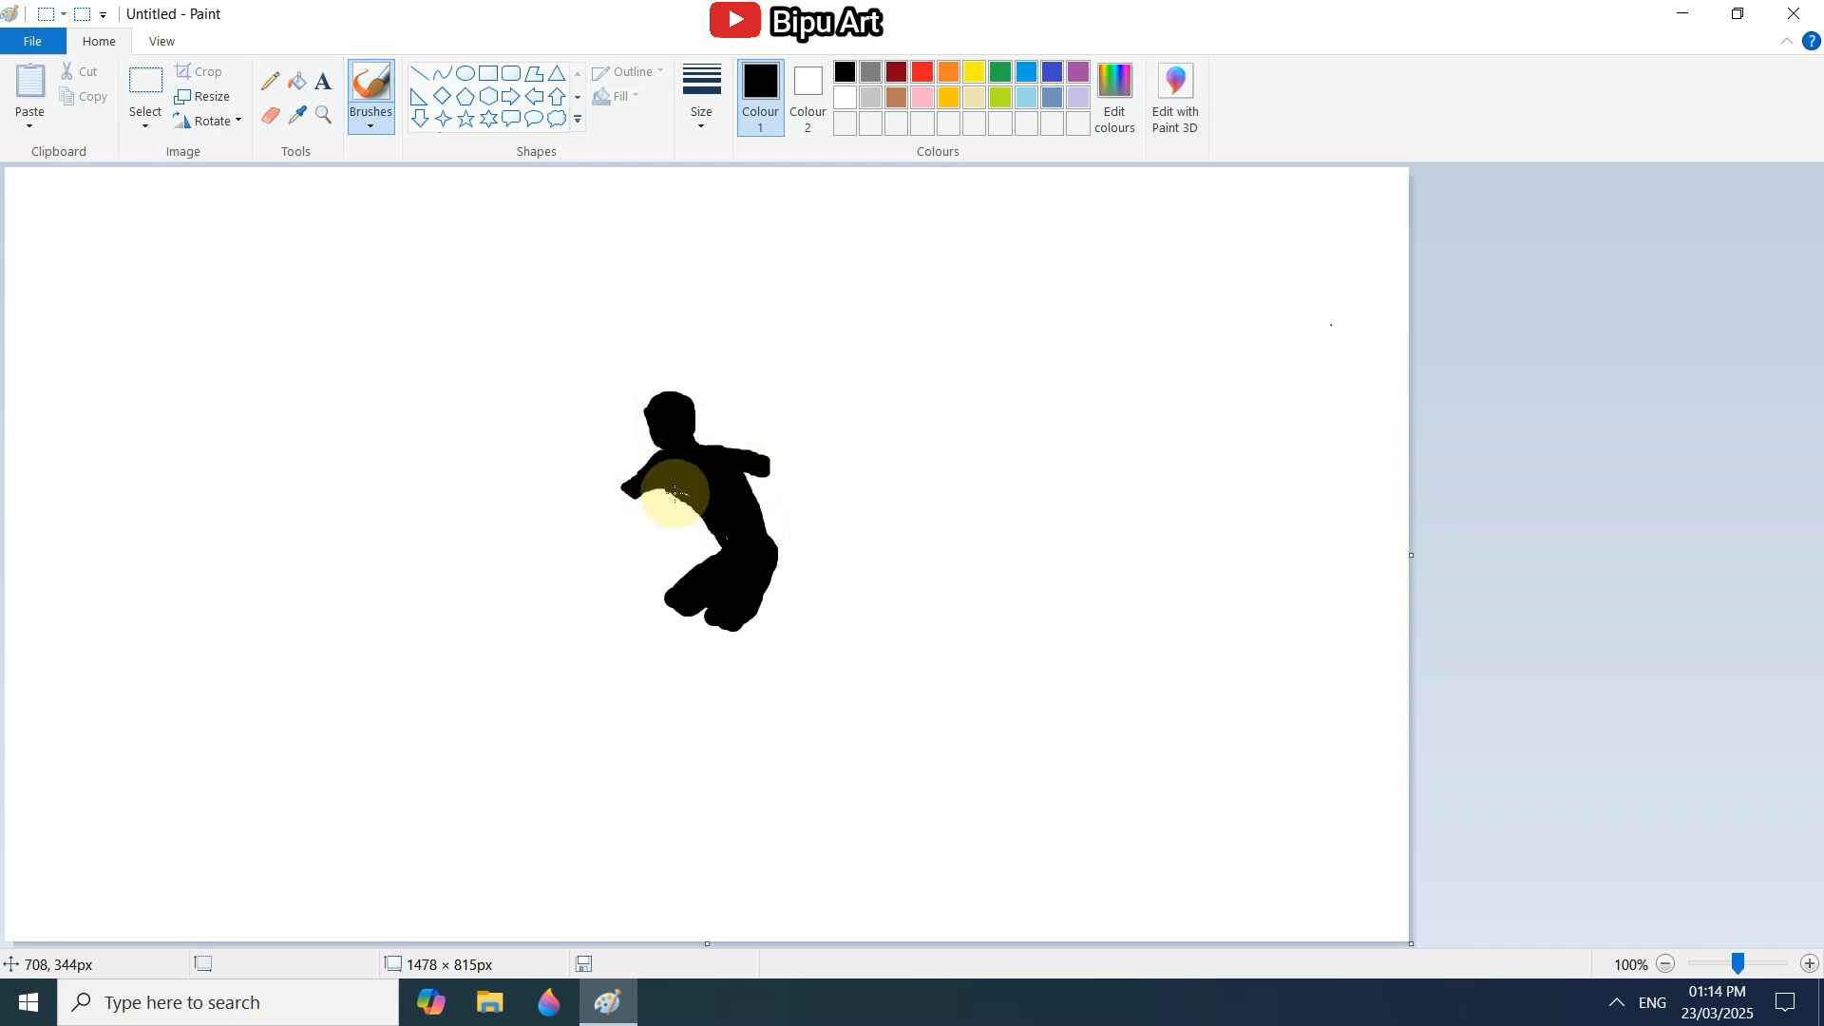
Paint both forearms outward from the sleeves with a thinner black brush, angled down and away from the body.
left_click(639, 481)
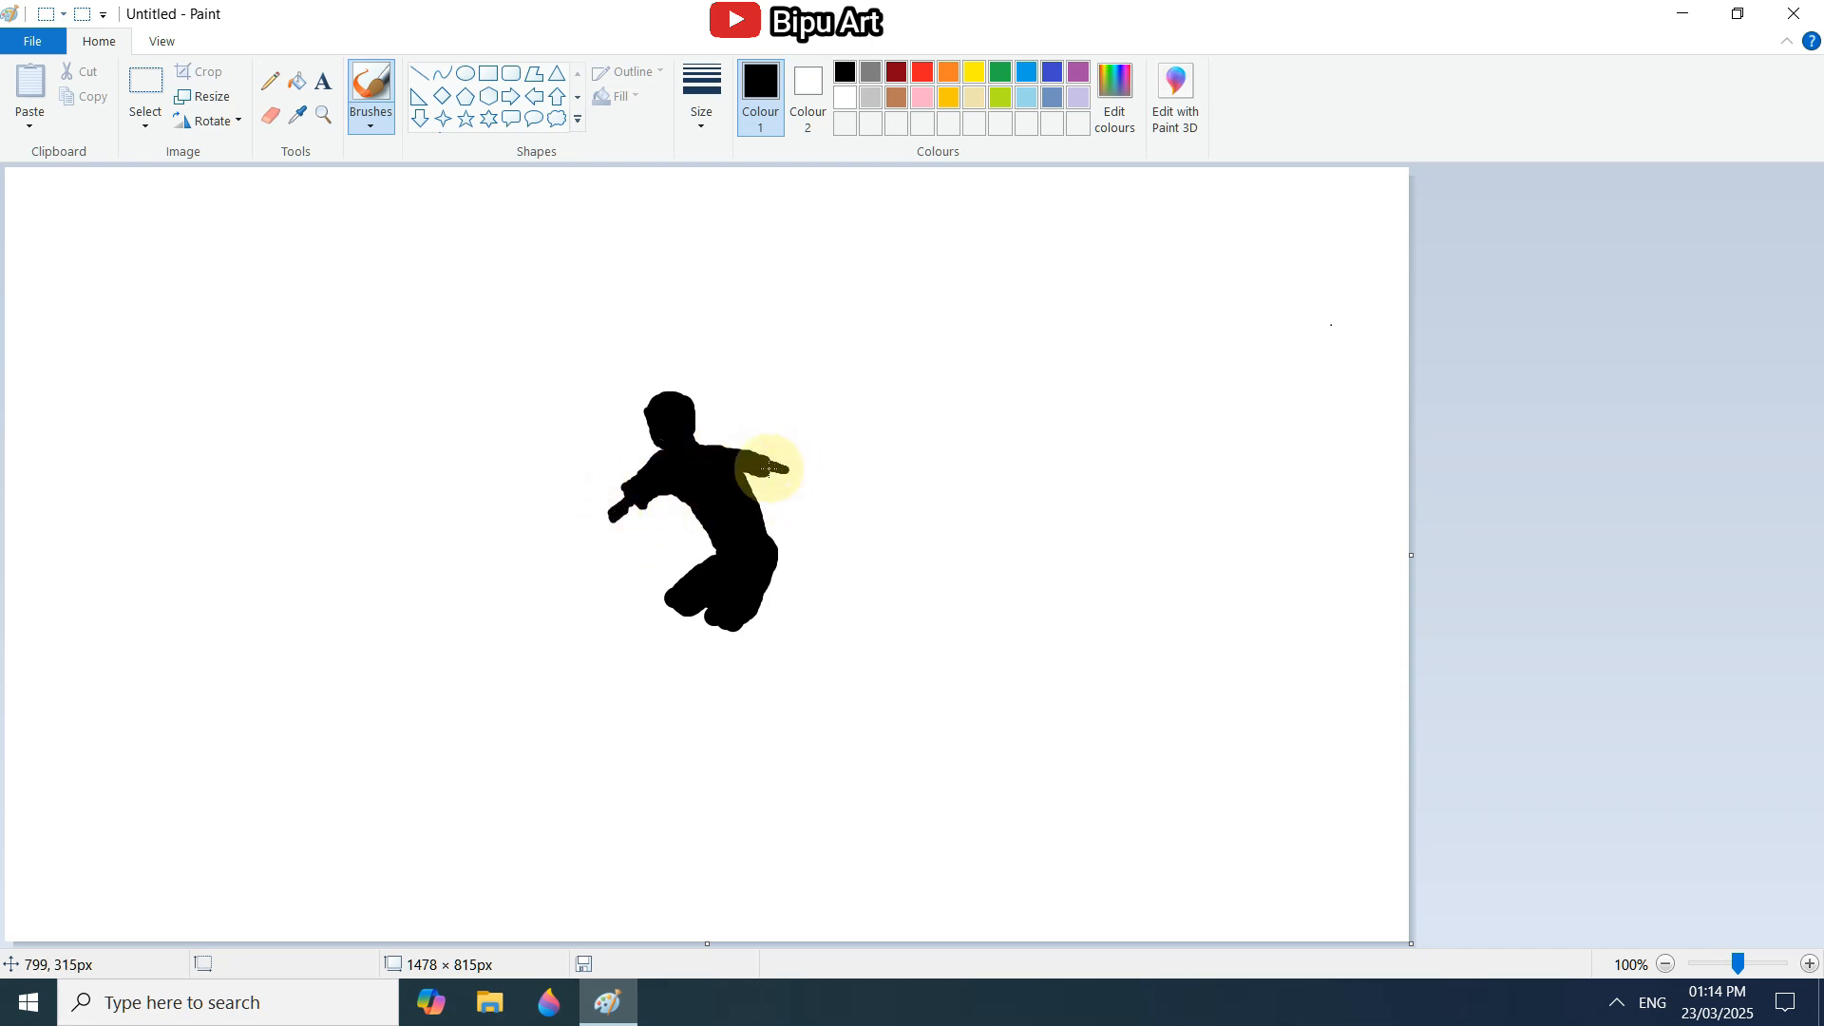
left_click_drag(624, 513, 639, 503)
left_click_drag(802, 477, 842, 531)
mouse_move(604, 521)
left_mouse_down()
mouse_move(581, 528)
mouse_move(575, 574)
left_mouse_up()
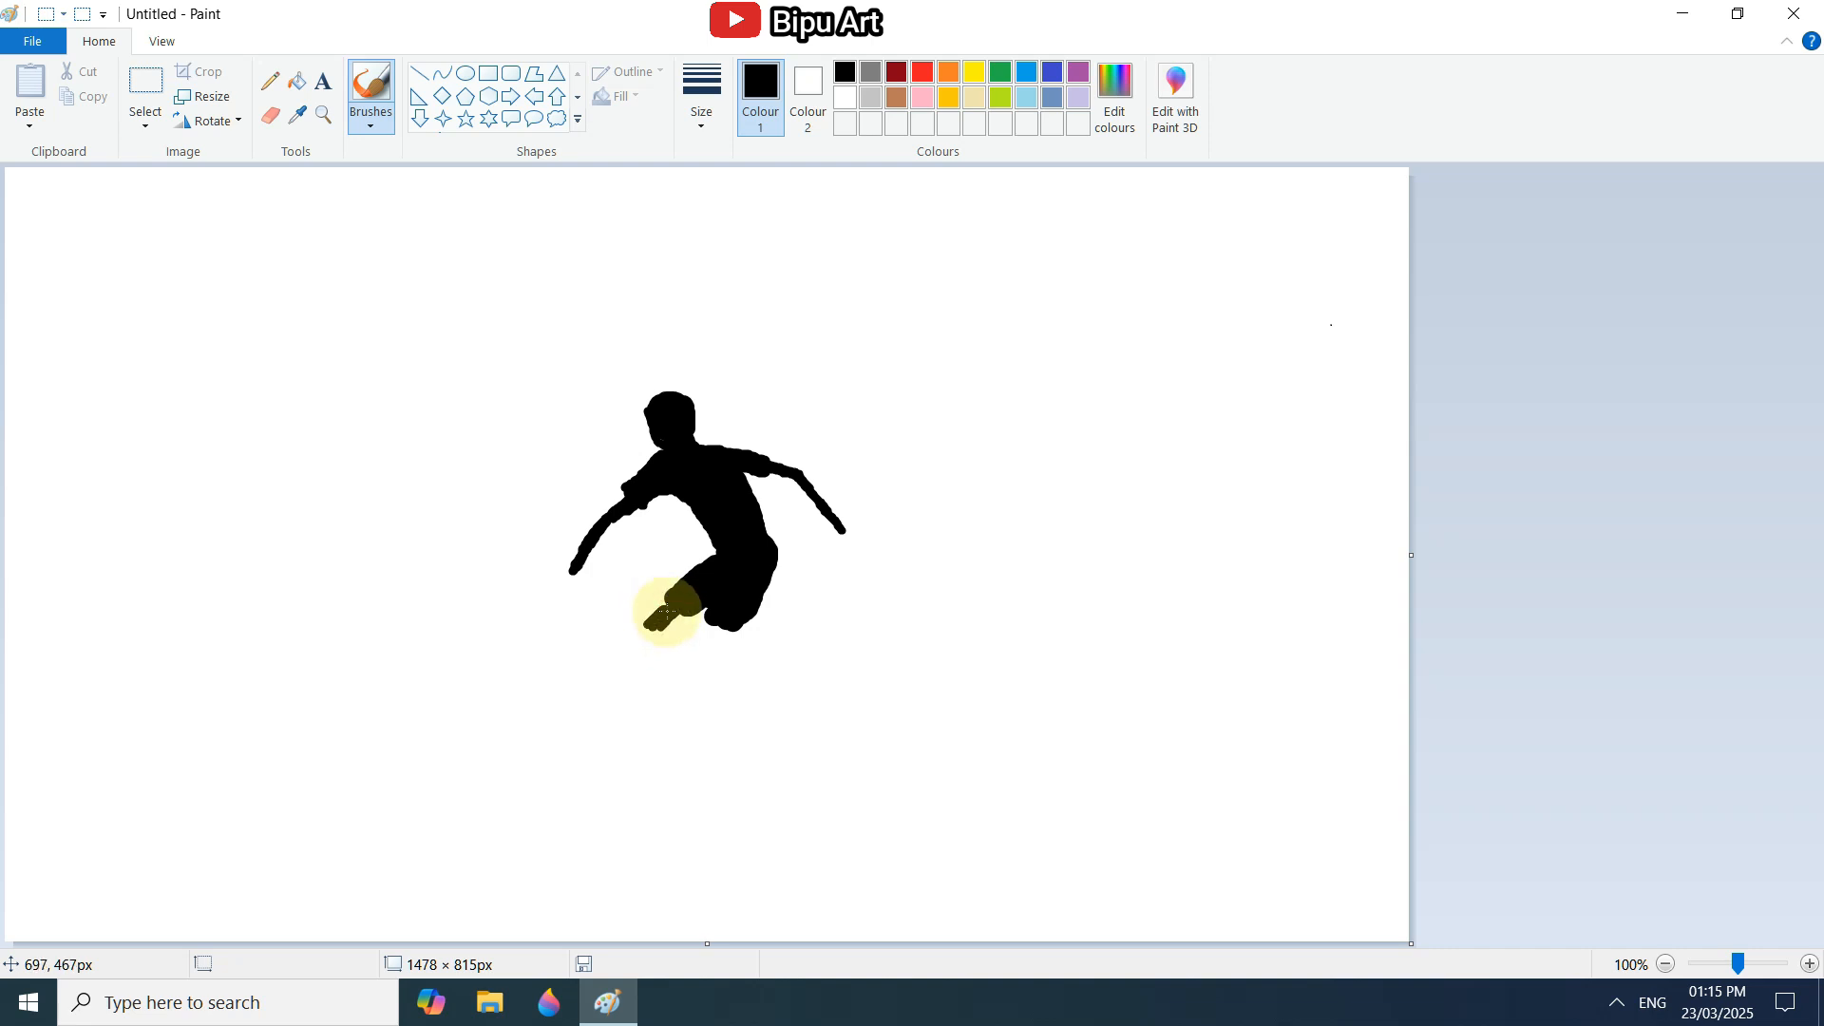
Paint the figure's bent lower legs and feet, with a tapered black surfboard underneath them.
left_click_drag(650, 638, 711, 708)
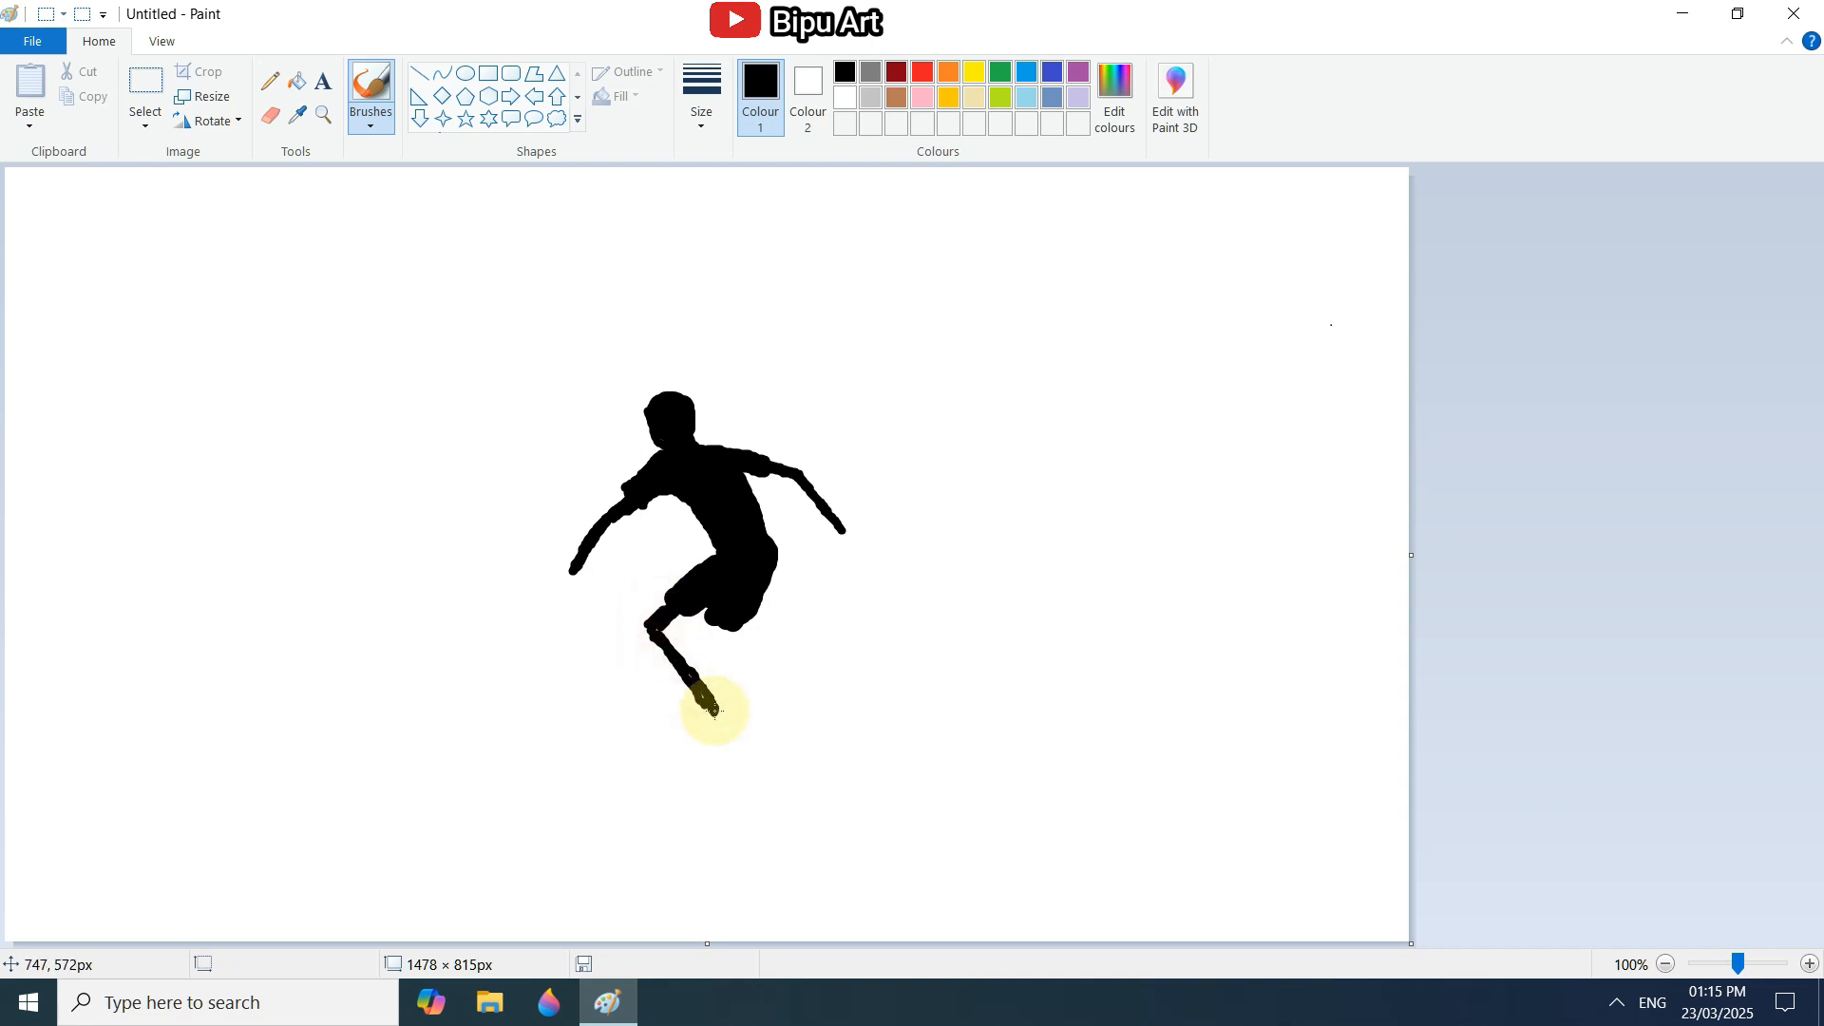
mouse_move(716, 629)
left_mouse_down()
mouse_move(738, 706)
mouse_move(704, 610)
mouse_move(736, 632)
mouse_move(746, 597)
mouse_move(667, 607)
mouse_move(693, 627)
mouse_move(671, 607)
mouse_move(688, 624)
mouse_move(721, 599)
left_mouse_up()
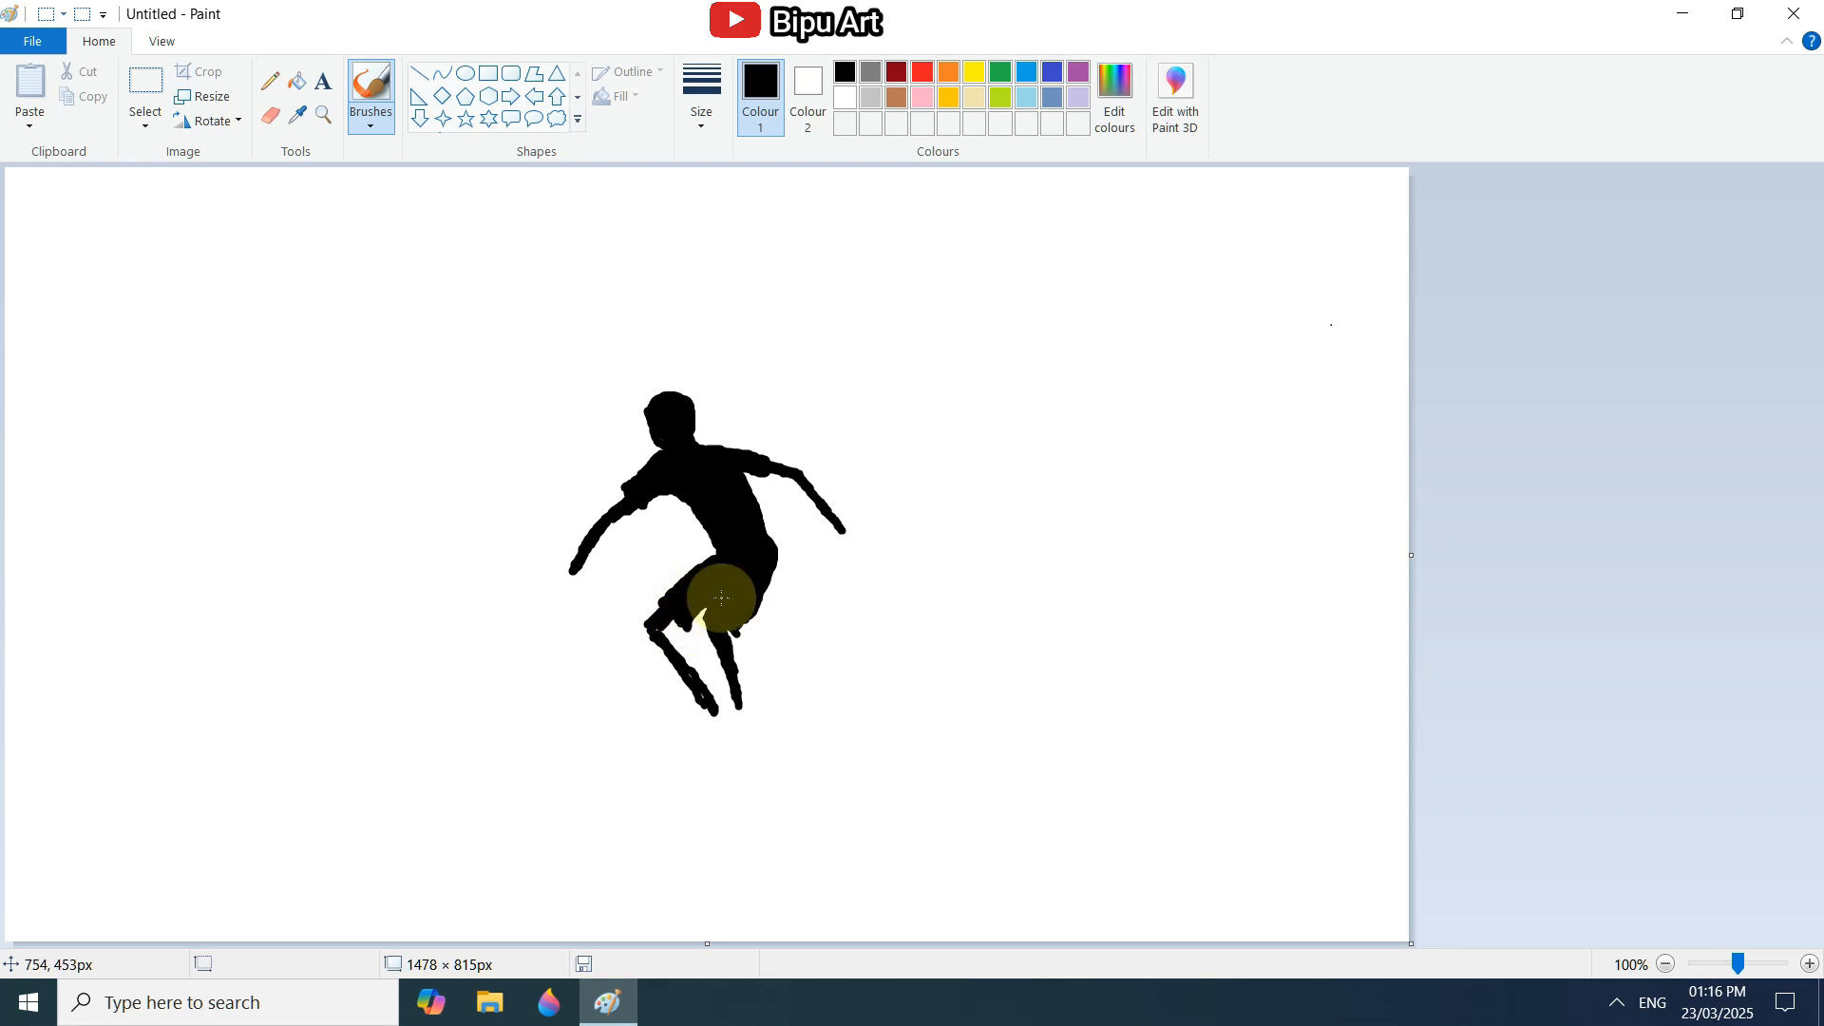
left_click_drag(734, 671, 740, 712)
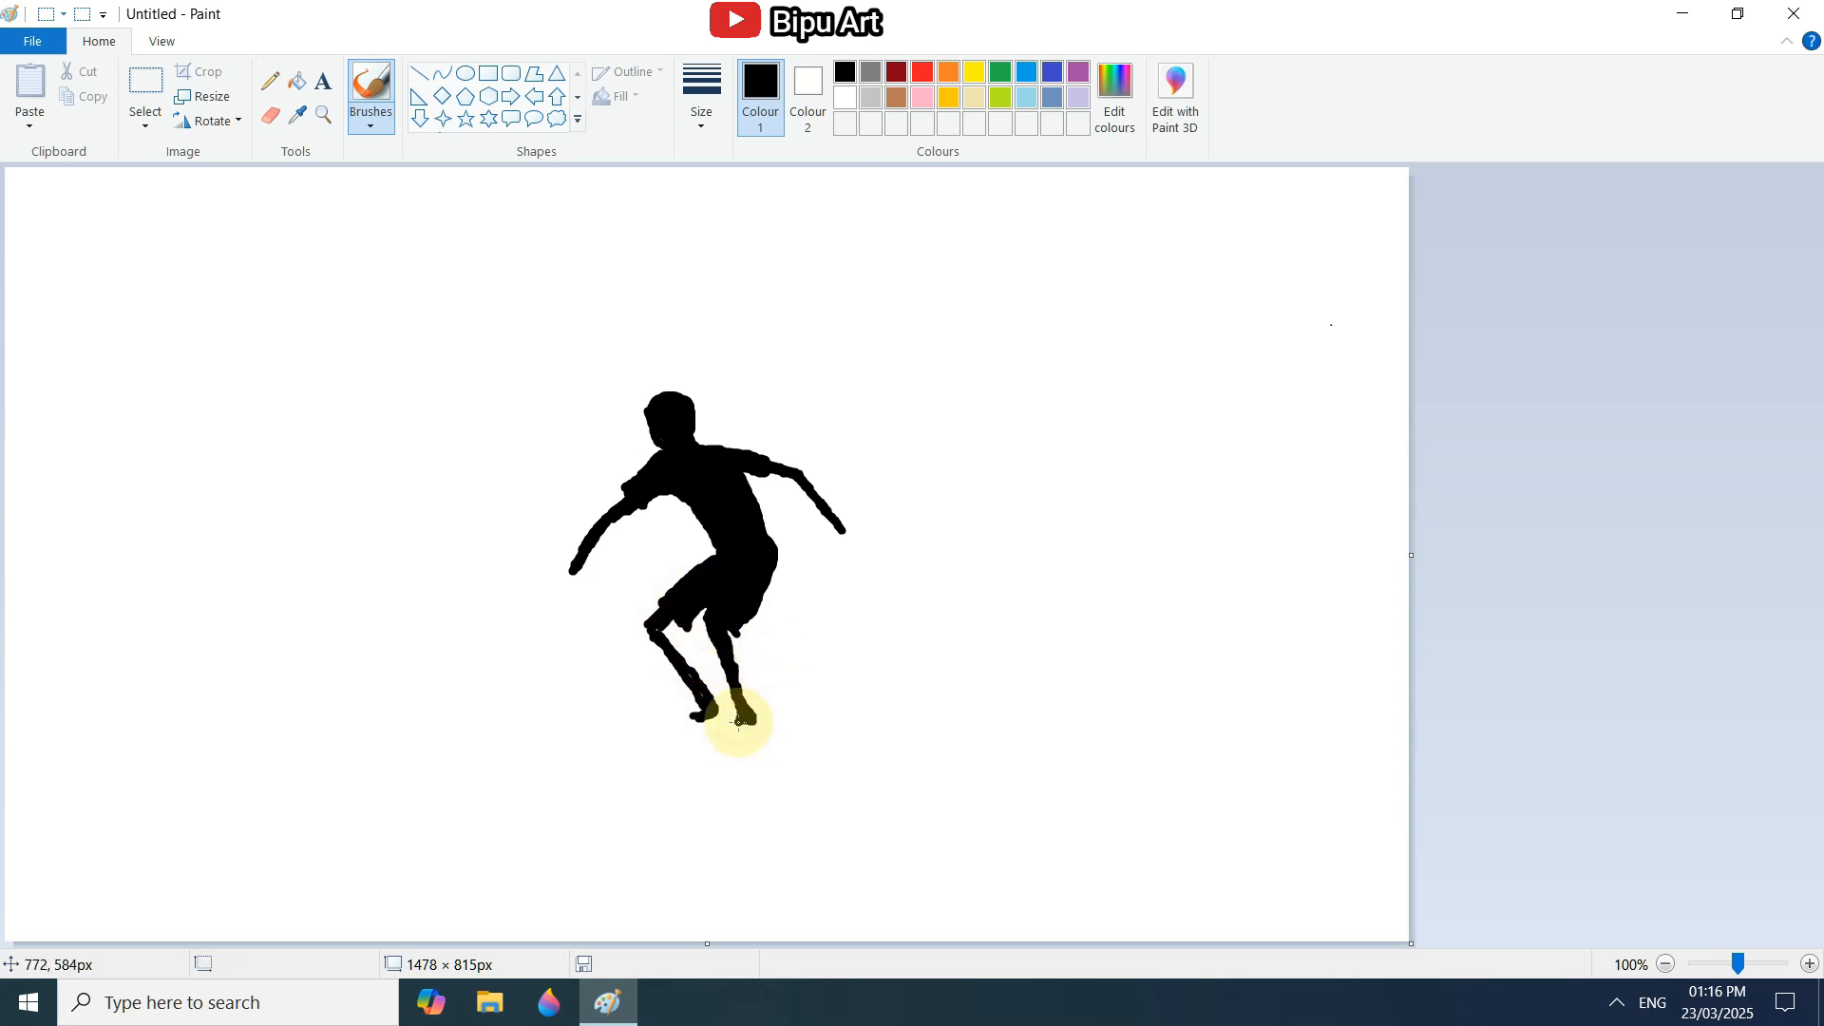
mouse_move(632, 700)
left_mouse_down()
mouse_move(803, 746)
mouse_move(654, 706)
mouse_move(796, 742)
mouse_move(671, 716)
left_mouse_up()
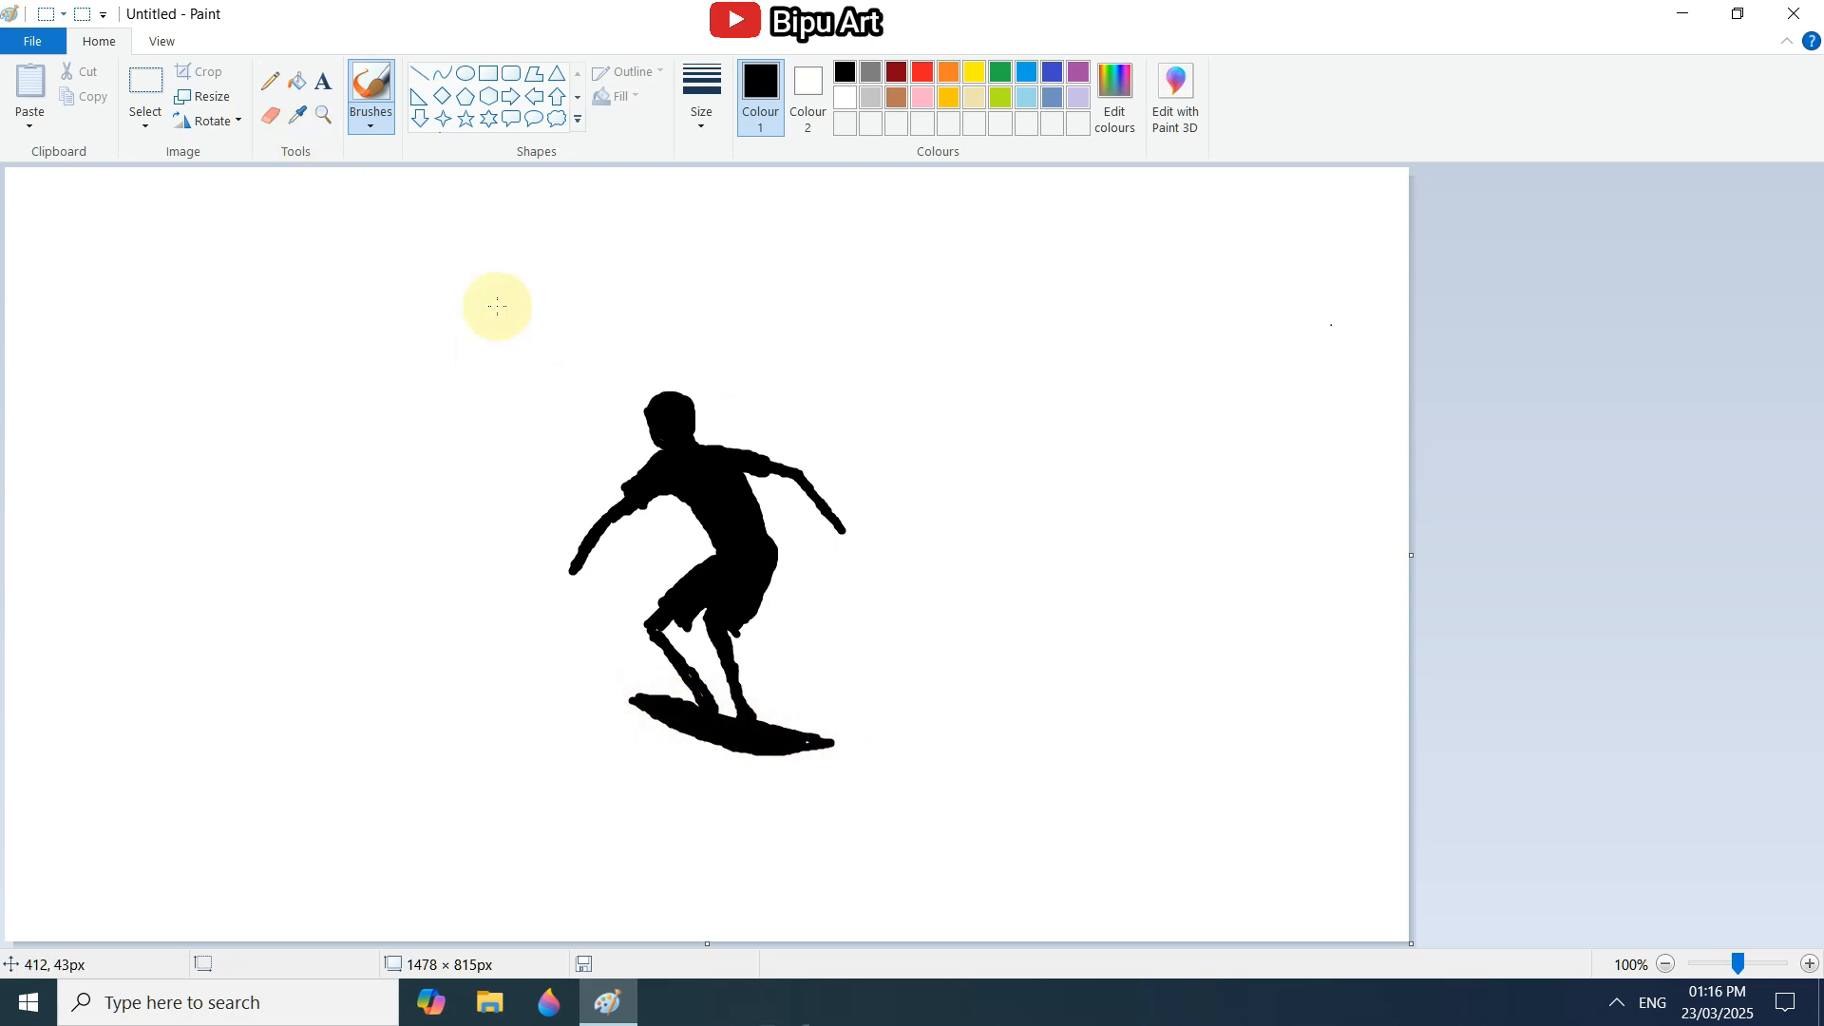
Sharpen the front edge and hem of the shorts at 200% zoom using a thicker Pencil.
double_click(1810, 964)
left_click_drag(1813, 285, 1813, 466)
left_click_drag(703, 938, 1222, 939)
left_click(1666, 964)
left_click(270, 81)
left_click(701, 110)
left_click(751, 303)
left_click_drag(496, 647, 598, 561)
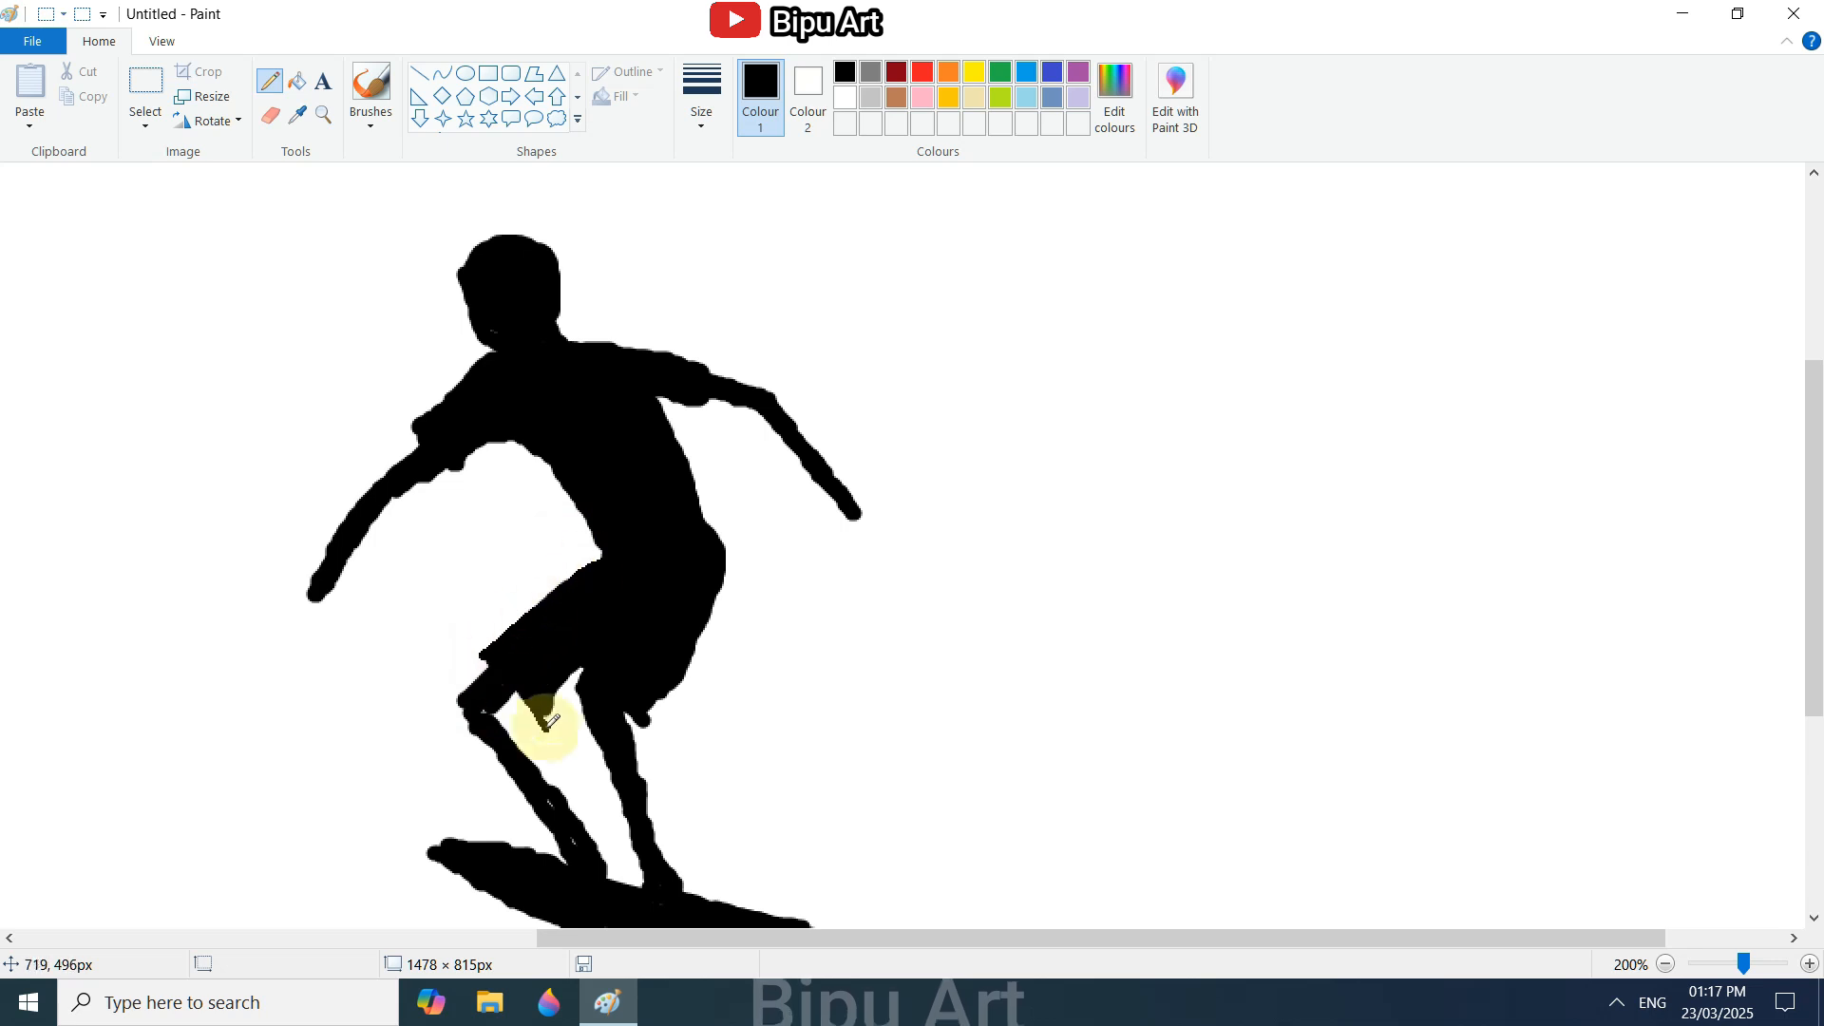
mouse_move(545, 731)
left_mouse_down()
mouse_move(660, 688)
mouse_move(697, 634)
mouse_move(649, 713)
mouse_move(670, 577)
mouse_move(630, 722)
mouse_move(493, 666)
mouse_move(522, 701)
mouse_move(479, 698)
left_mouse_up()
Thicken both lower legs and the bent knee with the Pencil, and trim their edges with the Eraser.
left_click_drag(575, 699, 631, 823)
left_click_drag(641, 741, 649, 830)
left_click_drag(467, 724, 507, 713)
mouse_move(474, 729)
left_mouse_down()
mouse_move(507, 711)
mouse_move(484, 745)
mouse_move(549, 815)
mouse_move(529, 767)
mouse_move(447, 712)
mouse_move(586, 834)
left_mouse_up()
left_click(270, 115)
left_click(270, 82)
mouse_move(549, 801)
left_mouse_down()
mouse_move(555, 861)
mouse_move(606, 859)
left_mouse_up()
left_click(270, 115)
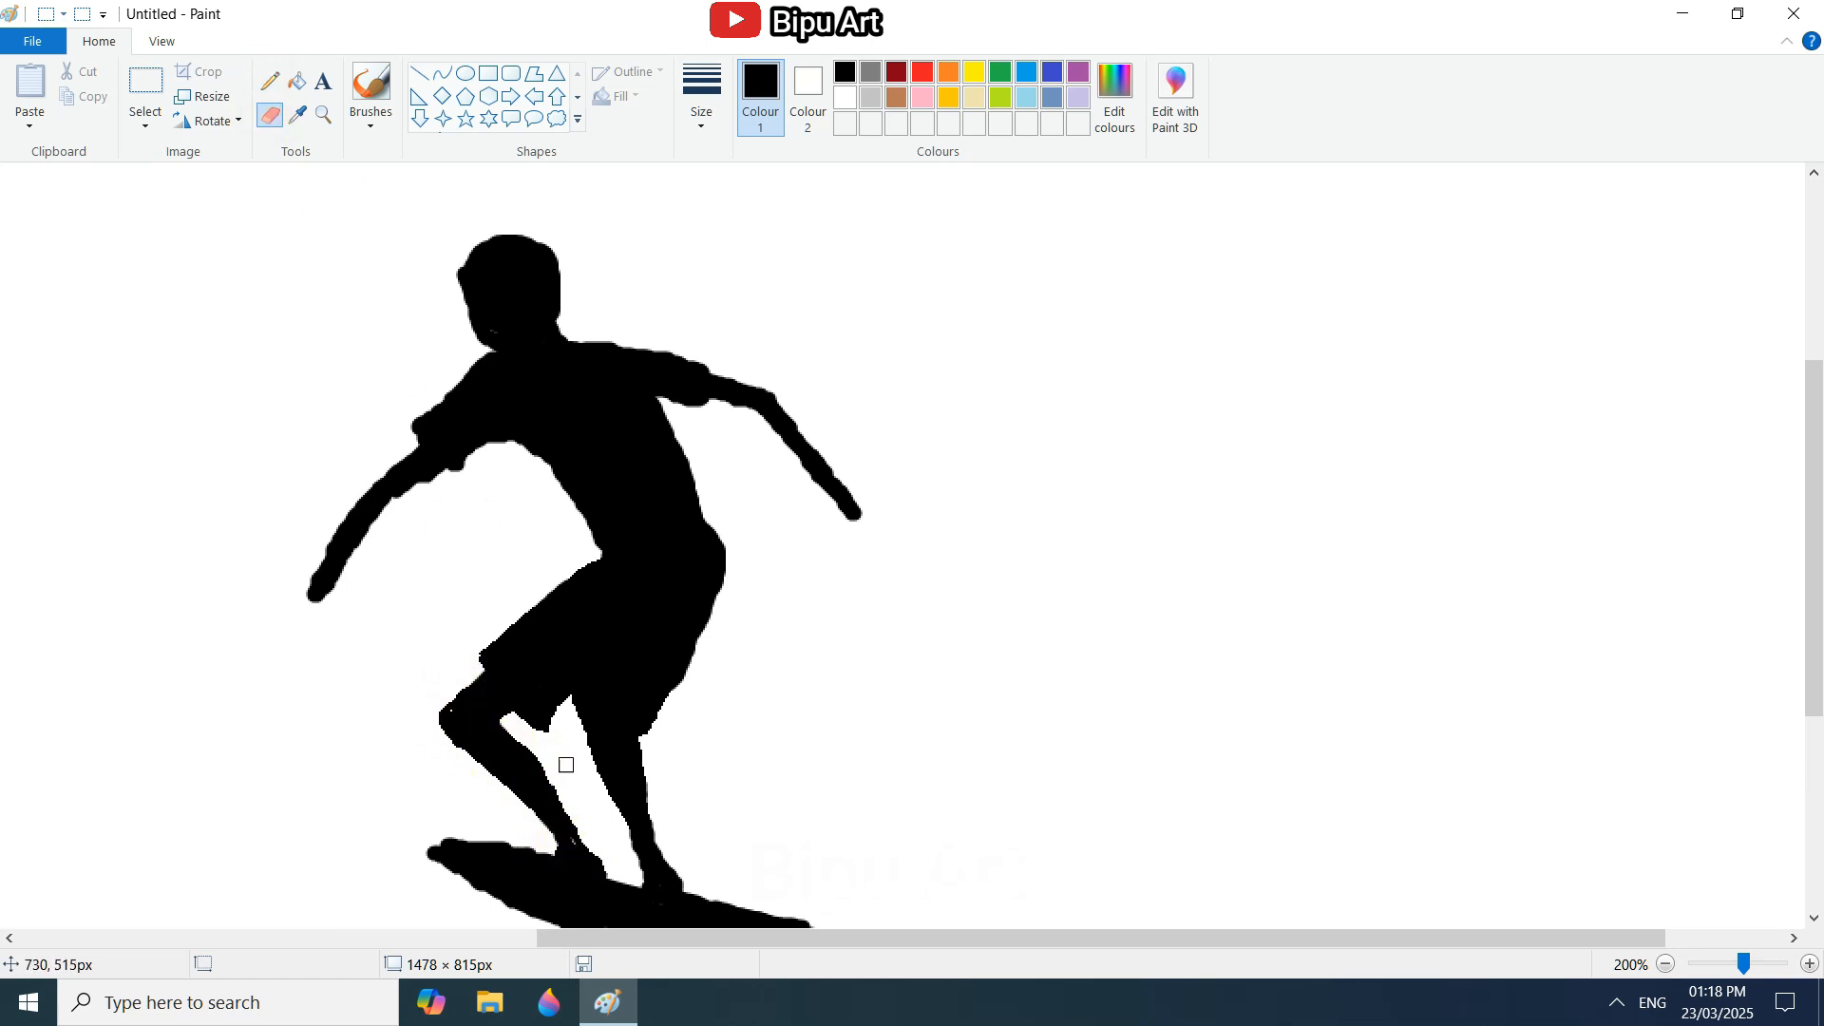
Refine the bent knee, the front of the waist and the gap between the shorts' legs with the Pencil.
left_click(270, 81)
left_click_drag(450, 710, 468, 699)
left_click_drag(596, 548, 583, 567)
left_click_drag(573, 701, 549, 729)
Shape pointed cuffs on both shirt sleeves and smooth the torso and shoulder edges beside them.
scroll(483, 582, "up", 2)
scroll(483, 582, "down", 2)
left_click_drag(418, 421, 410, 435)
left_click_drag(454, 478, 500, 443)
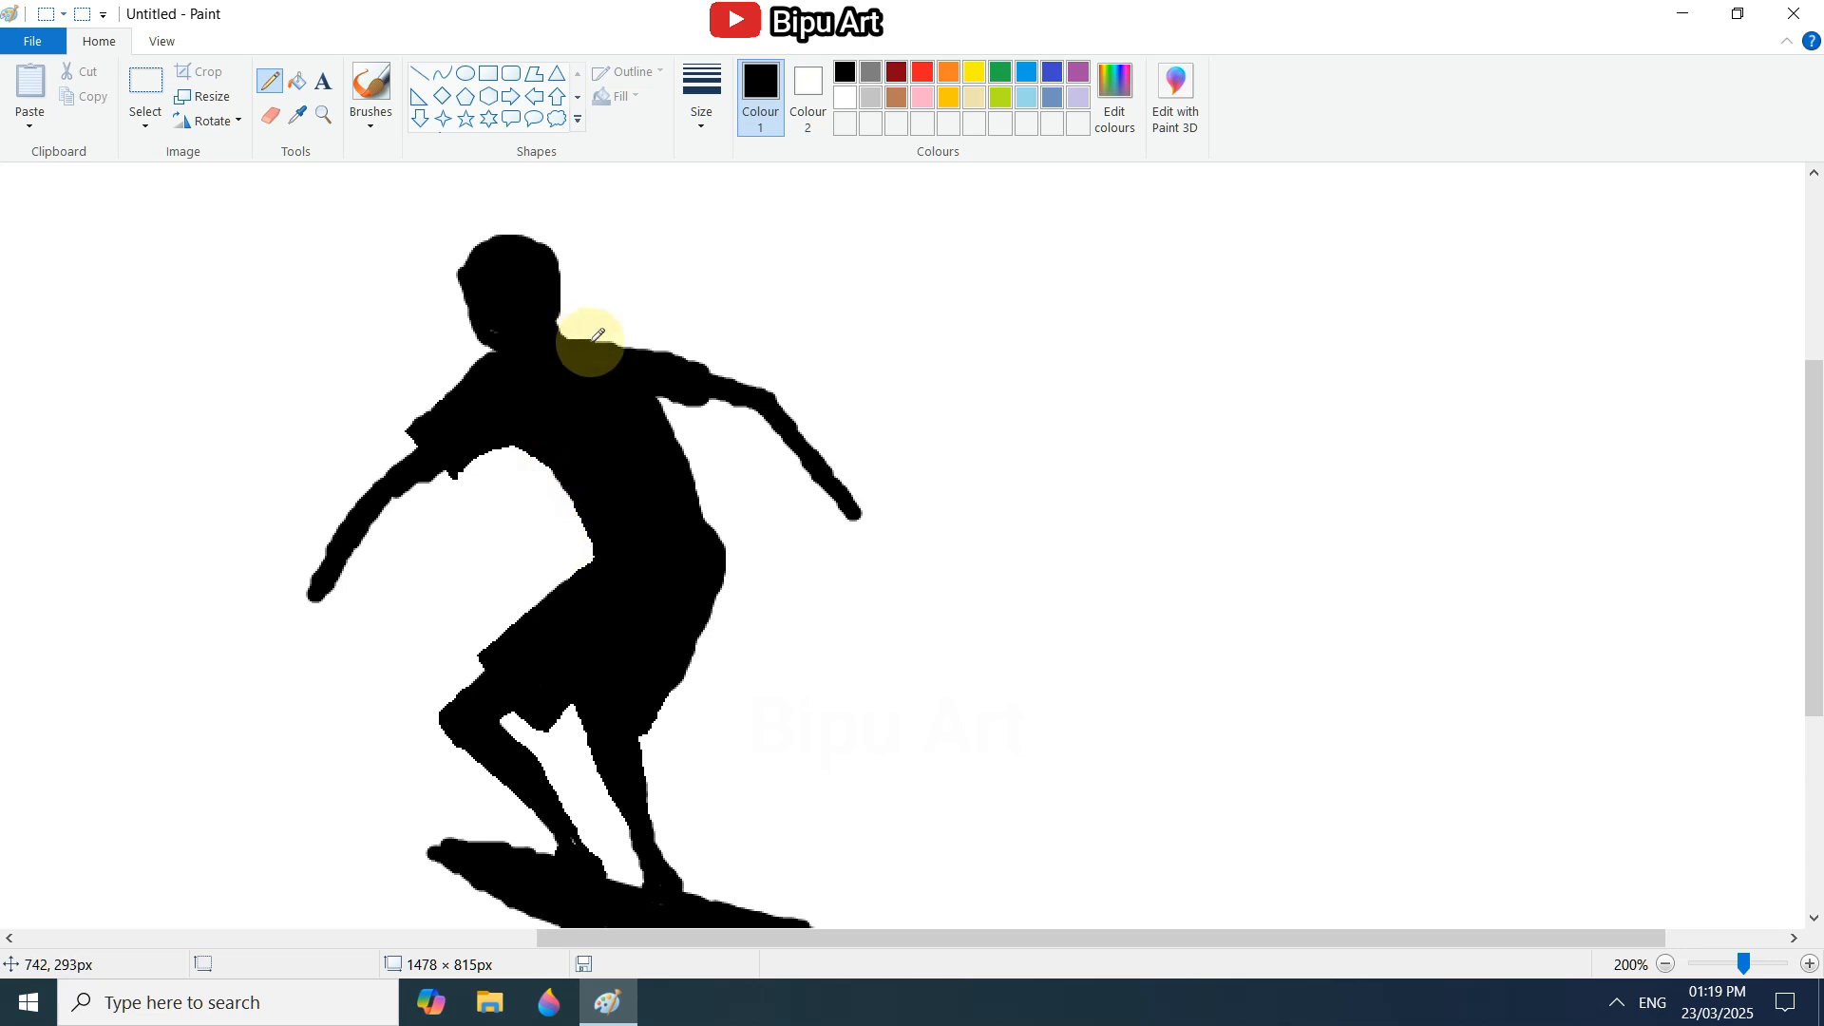
mouse_move(597, 334)
left_mouse_down()
mouse_move(672, 362)
mouse_move(692, 399)
left_mouse_up()
left_click(271, 115)
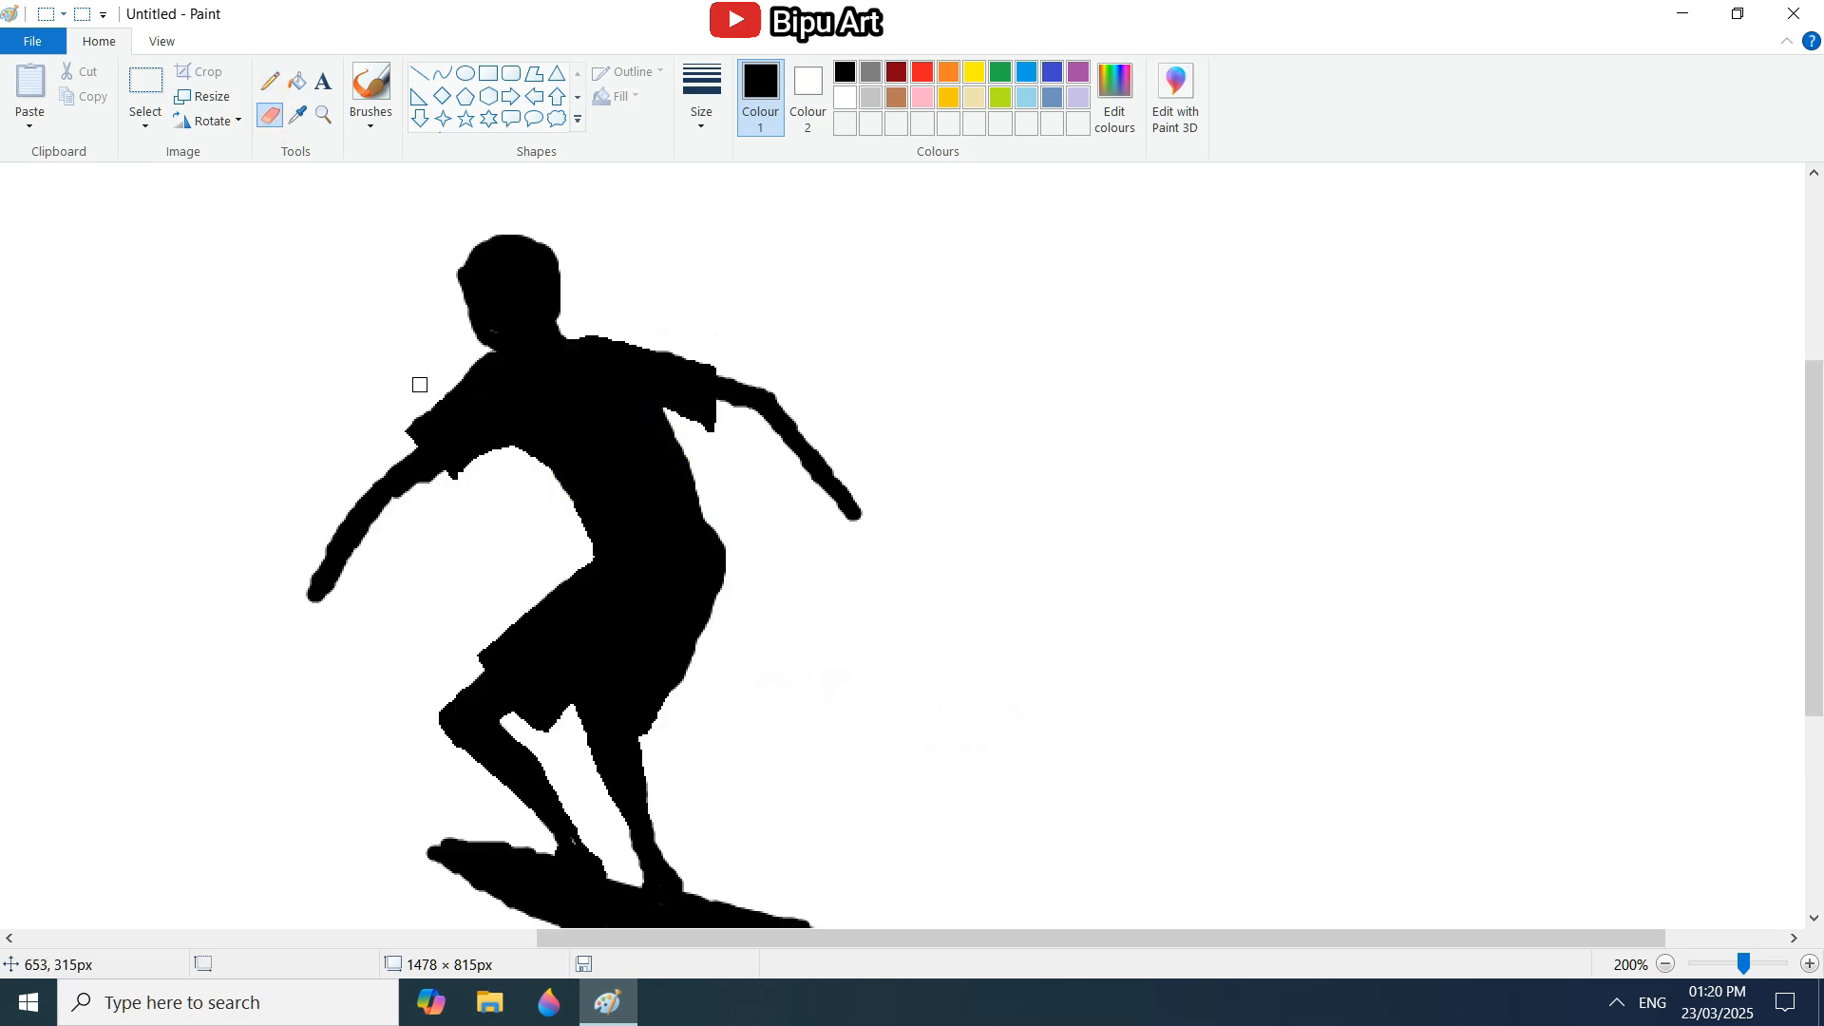
Thicken both forearms with the Pencil so they taper towards the wrists, and trim their outlines with the Eraser.
left_click(270, 82)
mouse_move(441, 472)
left_mouse_down()
mouse_move(408, 493)
mouse_move(381, 460)
left_mouse_up()
mouse_move(381, 461)
left_mouse_down()
mouse_move(433, 424)
mouse_move(451, 472)
mouse_move(442, 453)
mouse_move(396, 451)
mouse_move(433, 446)
mouse_move(350, 554)
mouse_move(365, 493)
mouse_move(445, 454)
left_mouse_up()
left_click(270, 82)
mouse_move(713, 375)
left_mouse_down()
mouse_move(786, 460)
mouse_move(738, 415)
mouse_move(778, 398)
mouse_move(824, 478)
left_mouse_up()
left_click(270, 115)
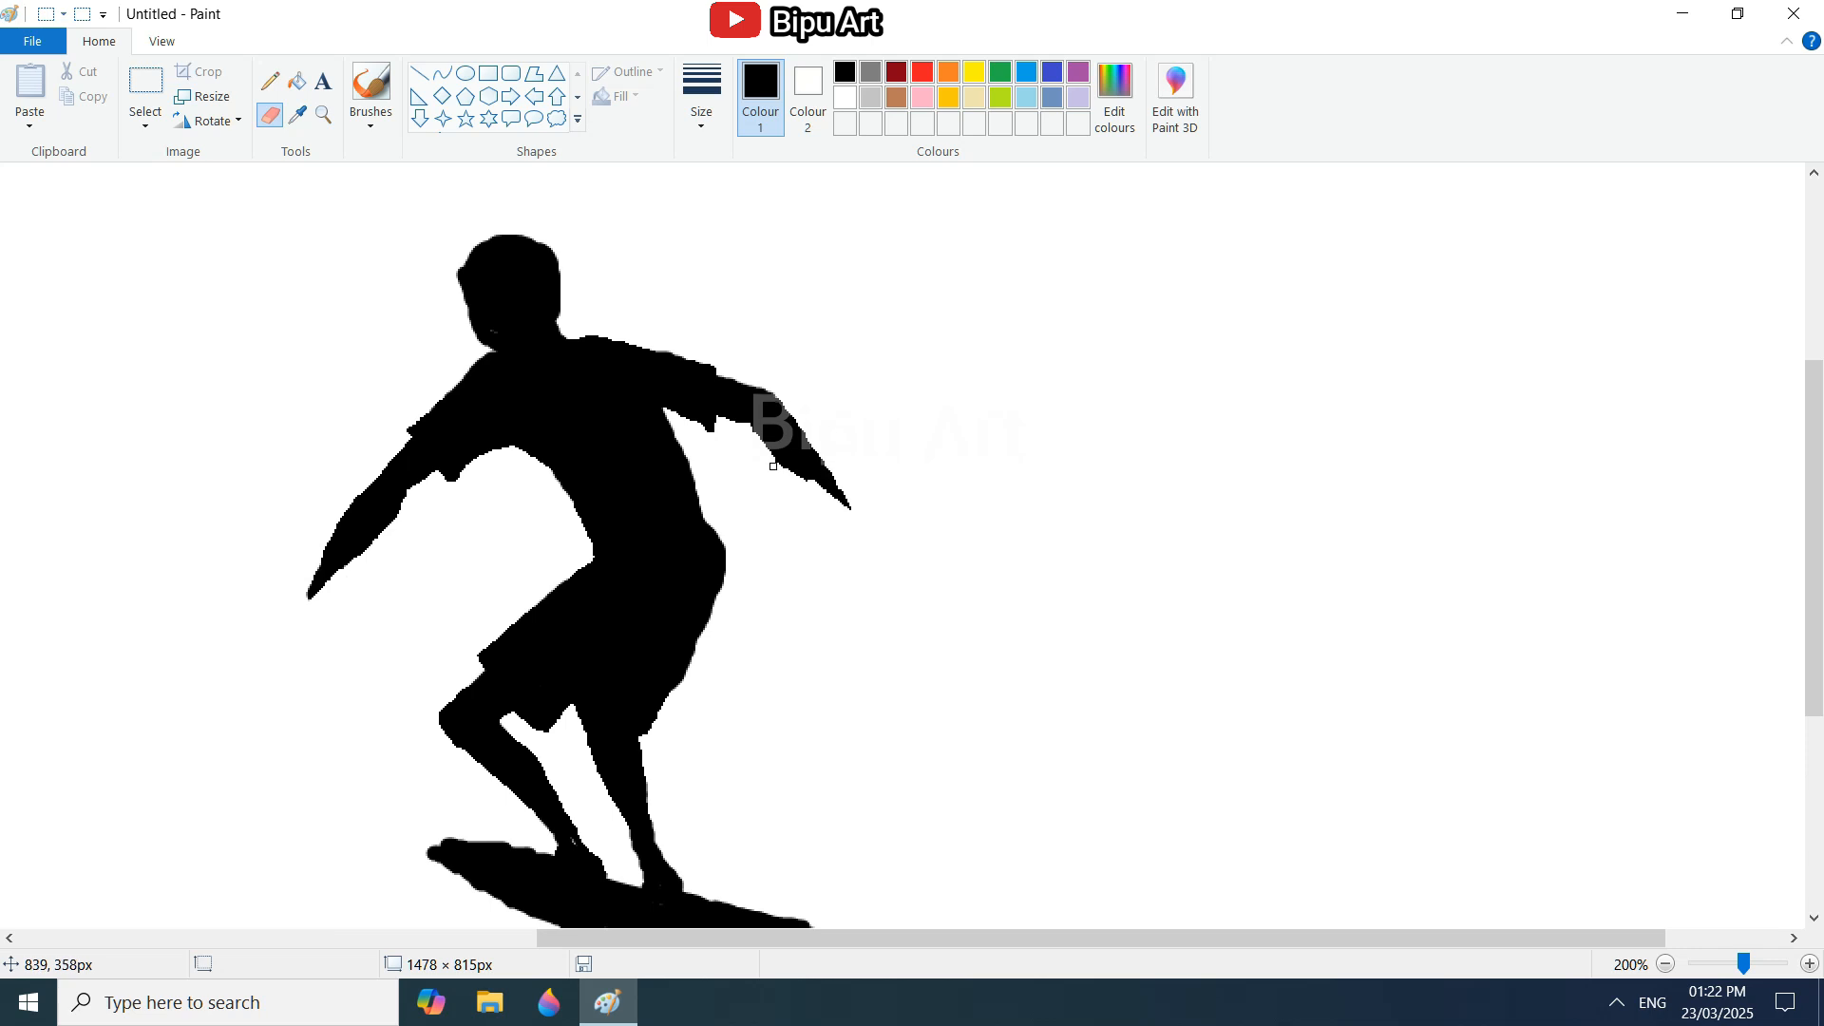
Fill in the underarm below the right sleeve with the Pencil and clean up the arm edges.
left_click(270, 82)
left_click_drag(664, 409, 705, 416)
left_click(270, 115)
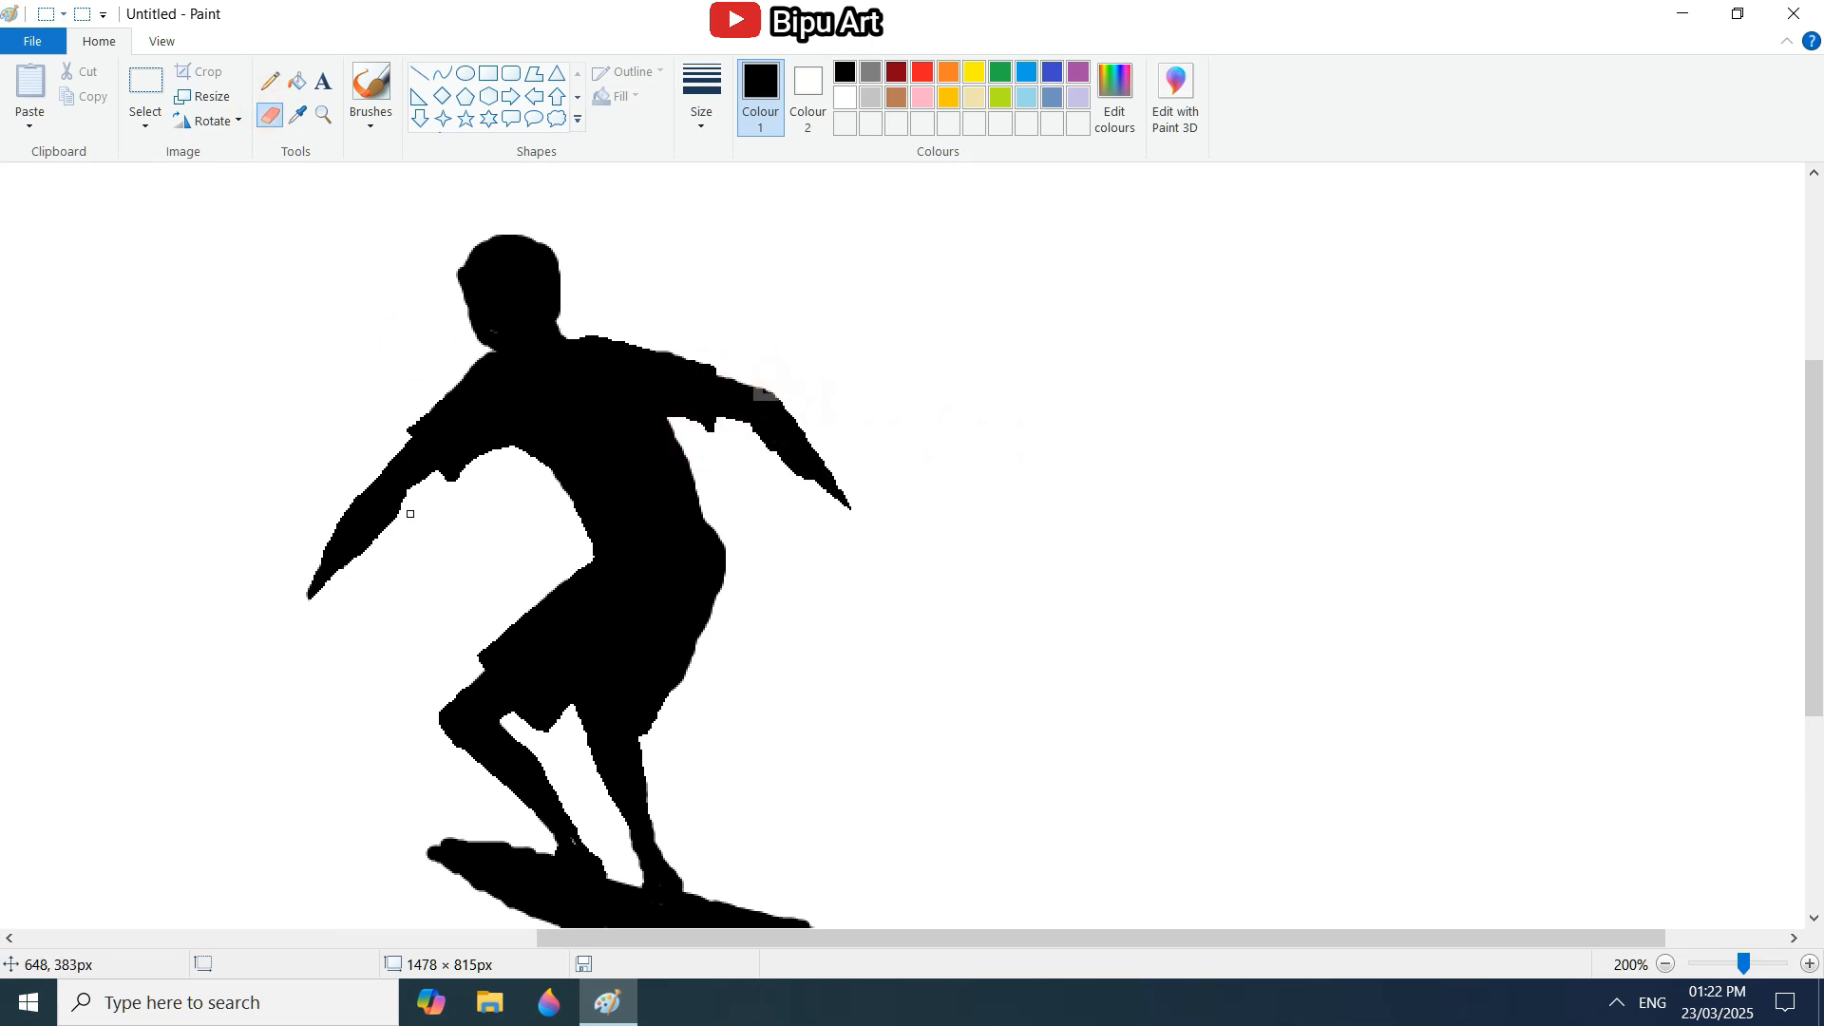
Draw black hands with fingers at the ends of both arms using the Pencil.
left_click(270, 82)
left_click(322, 577)
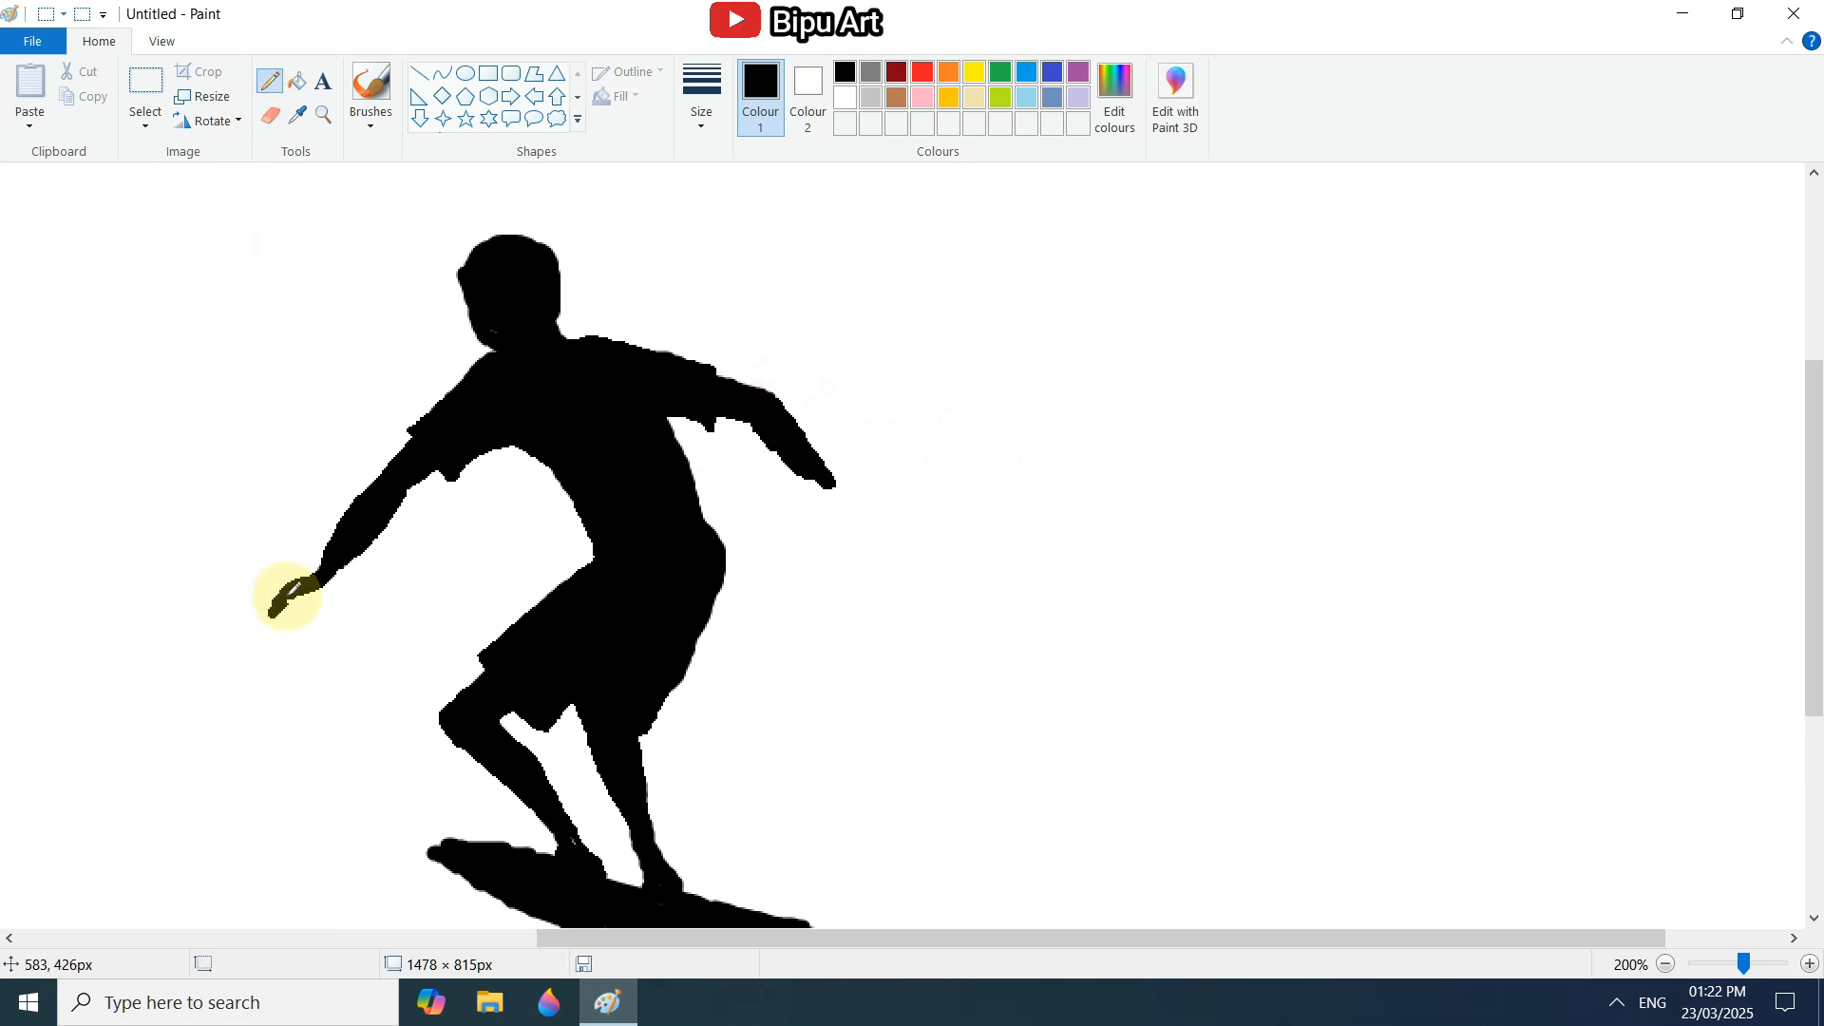
left_click_drag(832, 484, 848, 538)
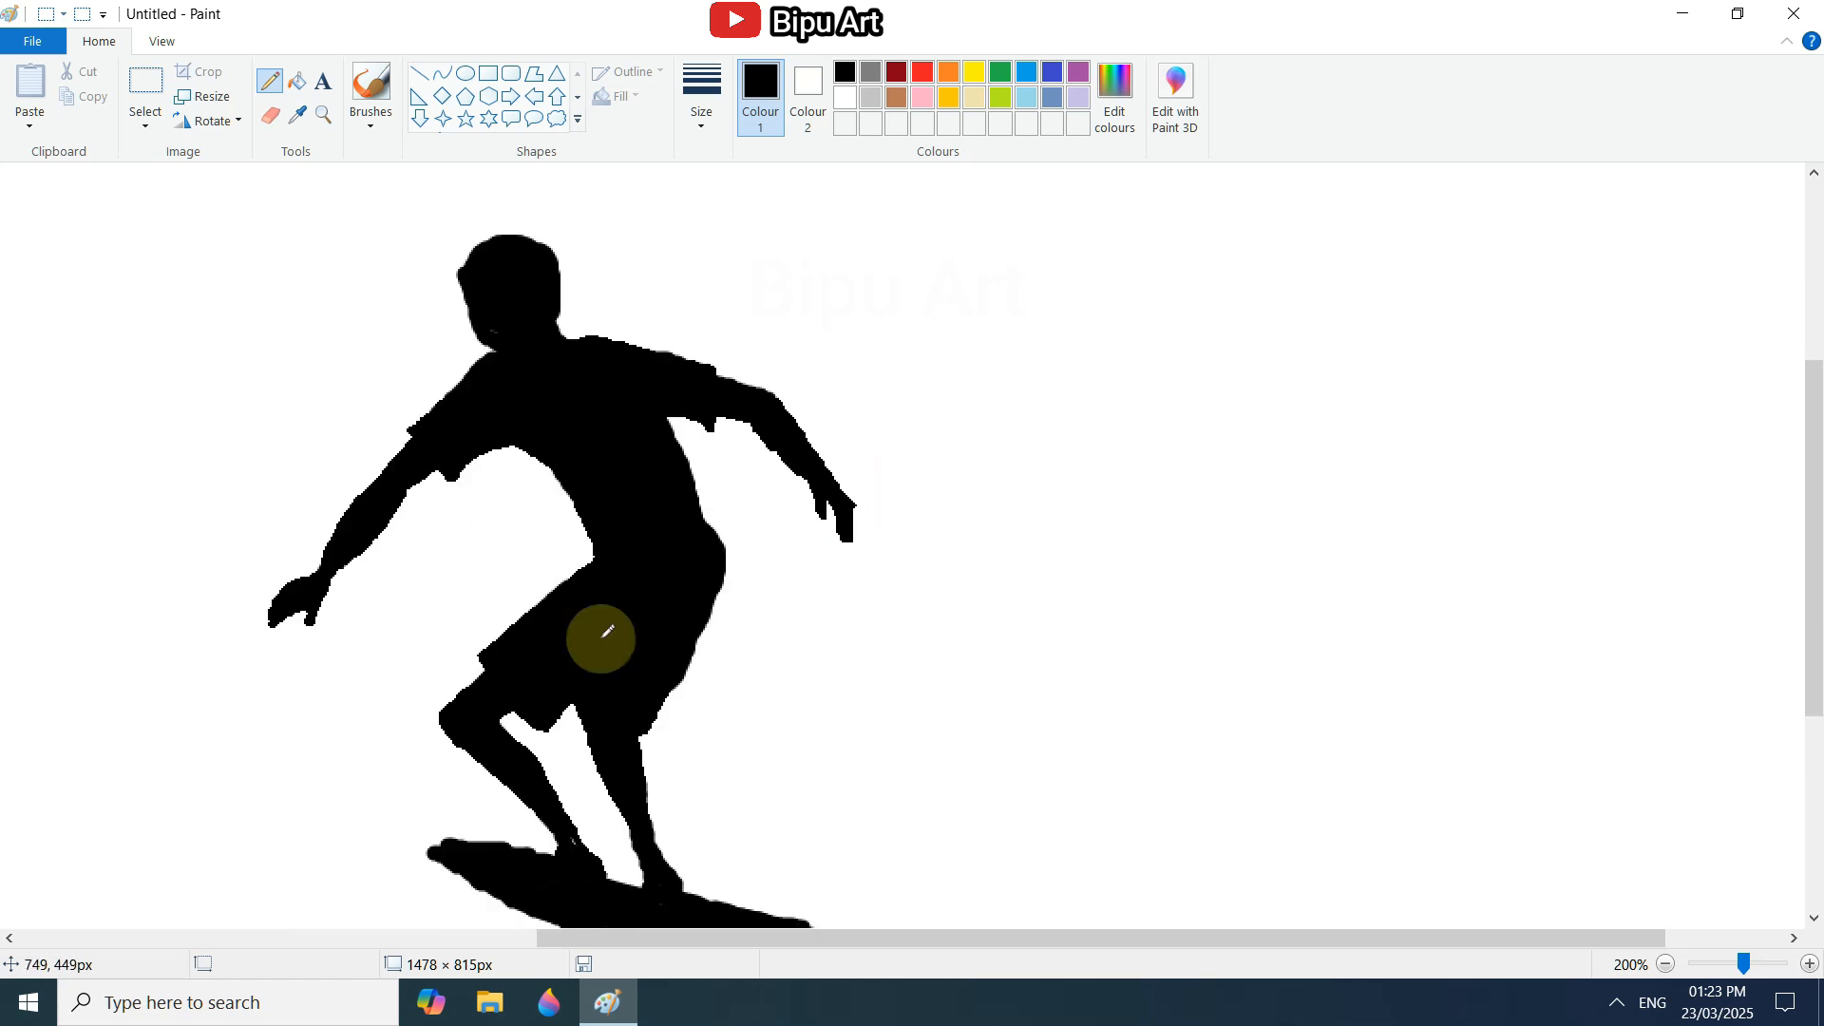
Raise the right shoulder line, point the left sleeve's lower corner, and trim the right hand with the Eraser.
left_click(270, 115)
left_click(265, 90)
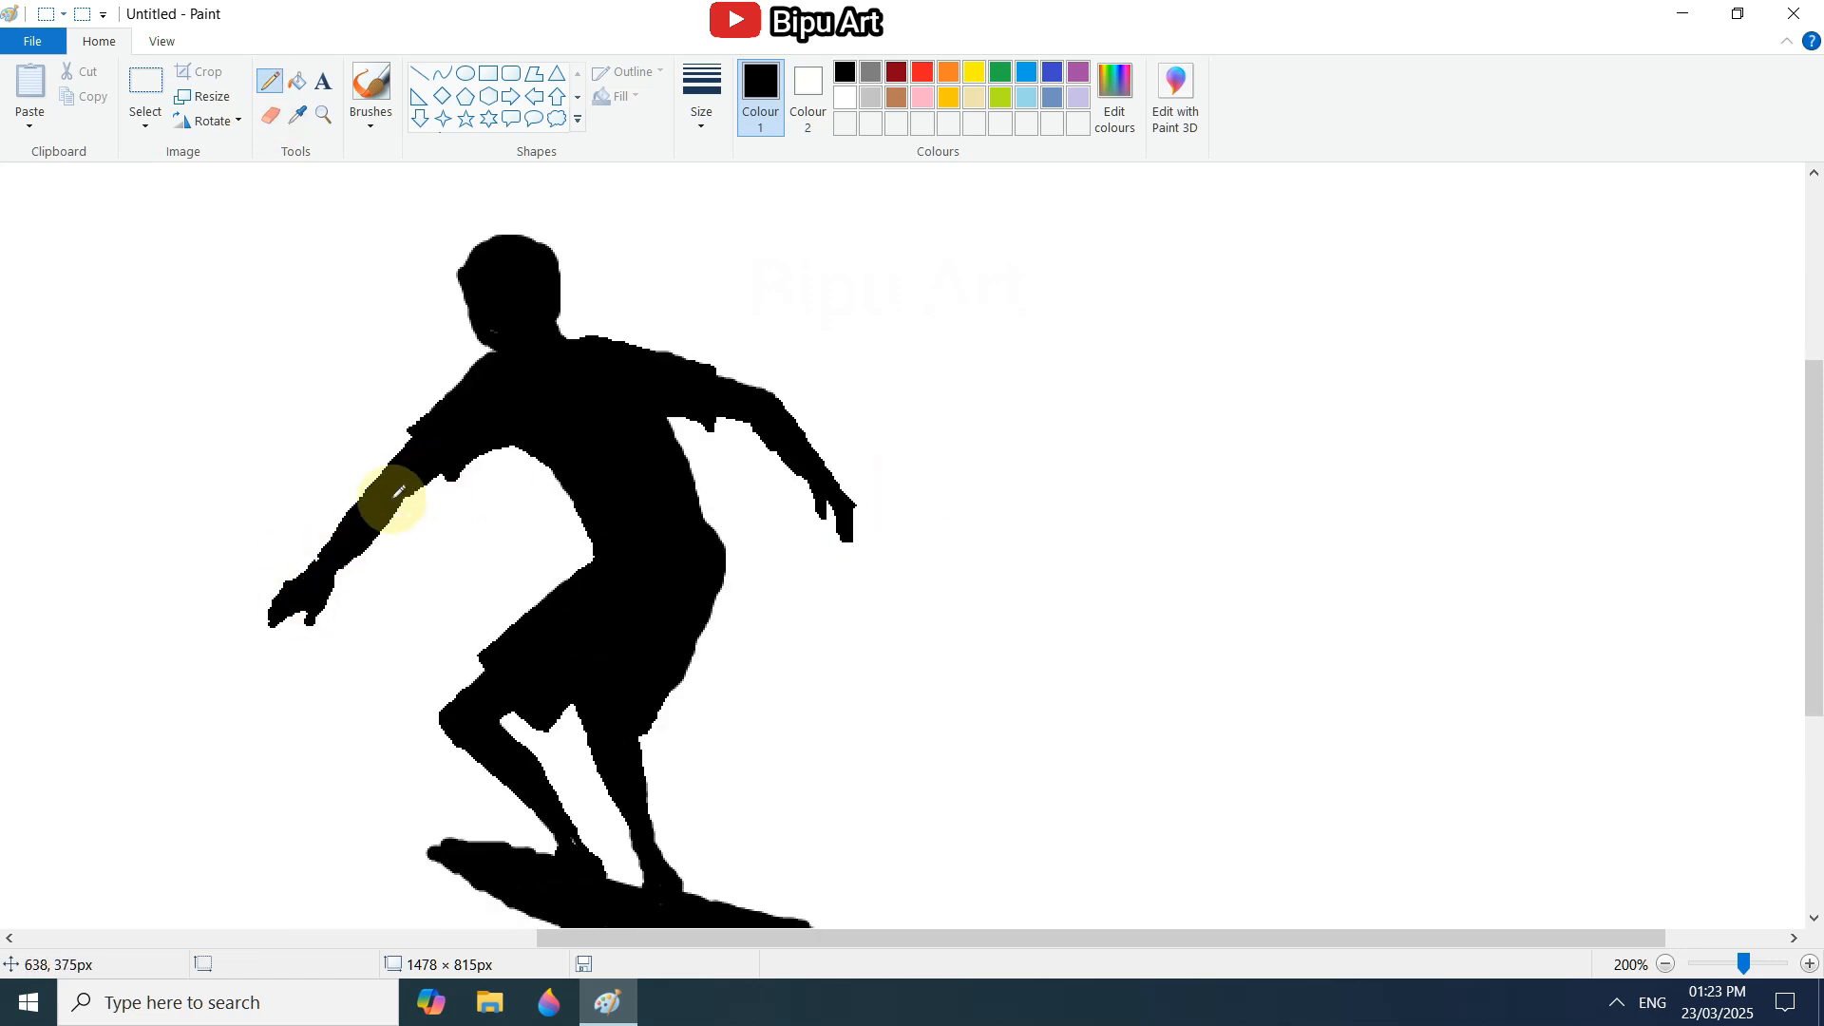
left_click(270, 115)
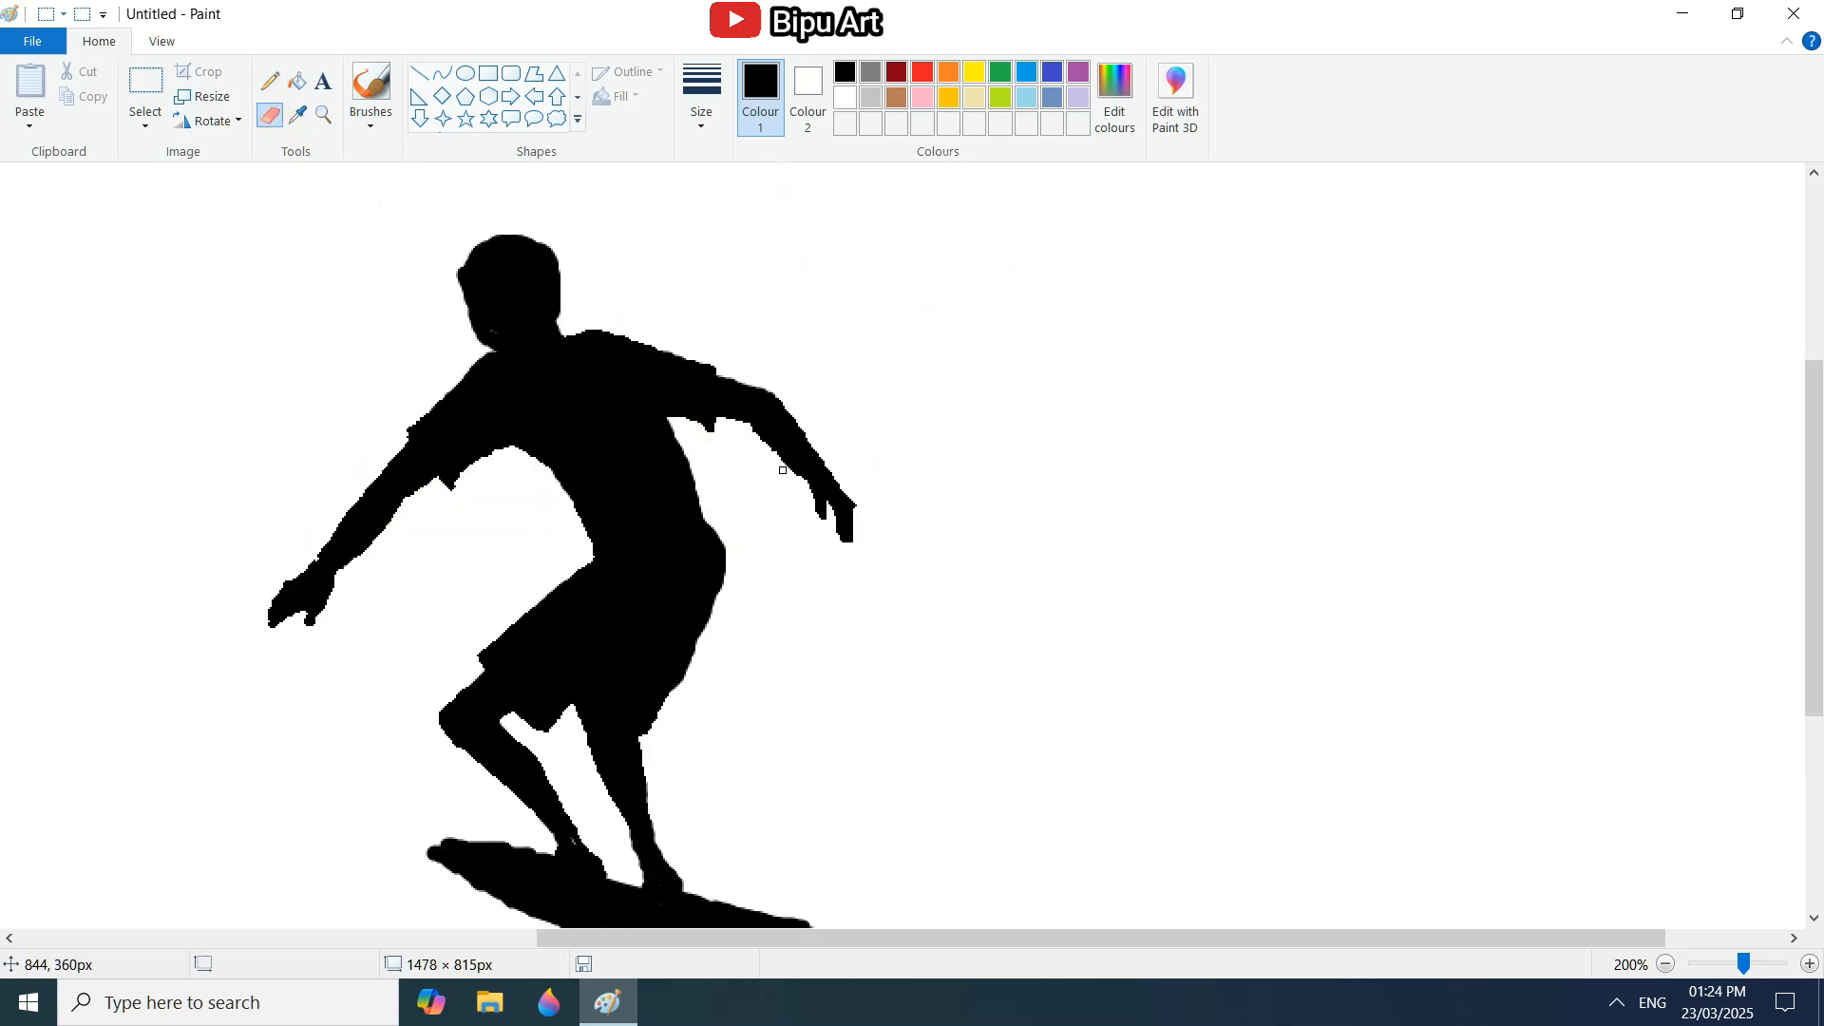
left_click_drag(823, 452, 860, 508)
scroll(897, 563, "up", 2)
scroll(455, 679, "down", 2)
Extend the left sleeve's cuff outward with the Pencil and trim the arm beside it with the Eraser.
left_click(269, 80)
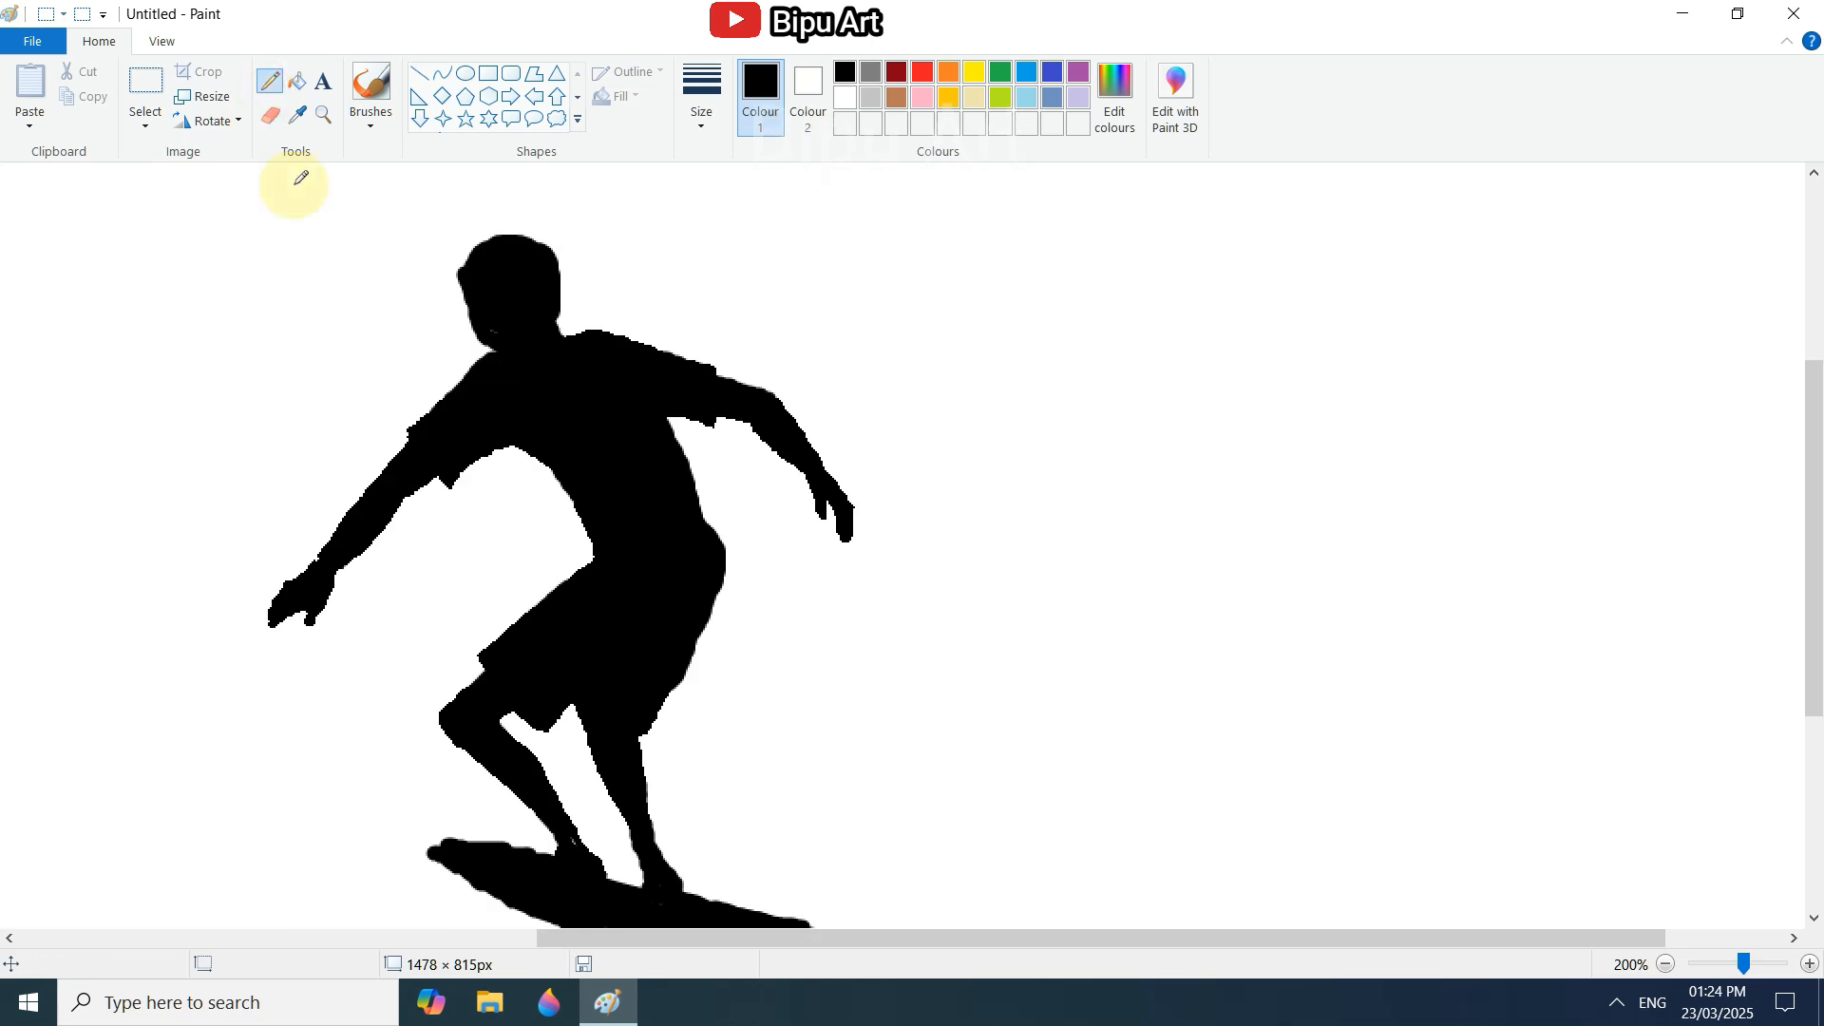
left_click_drag(442, 480, 406, 444)
left_click(269, 115)
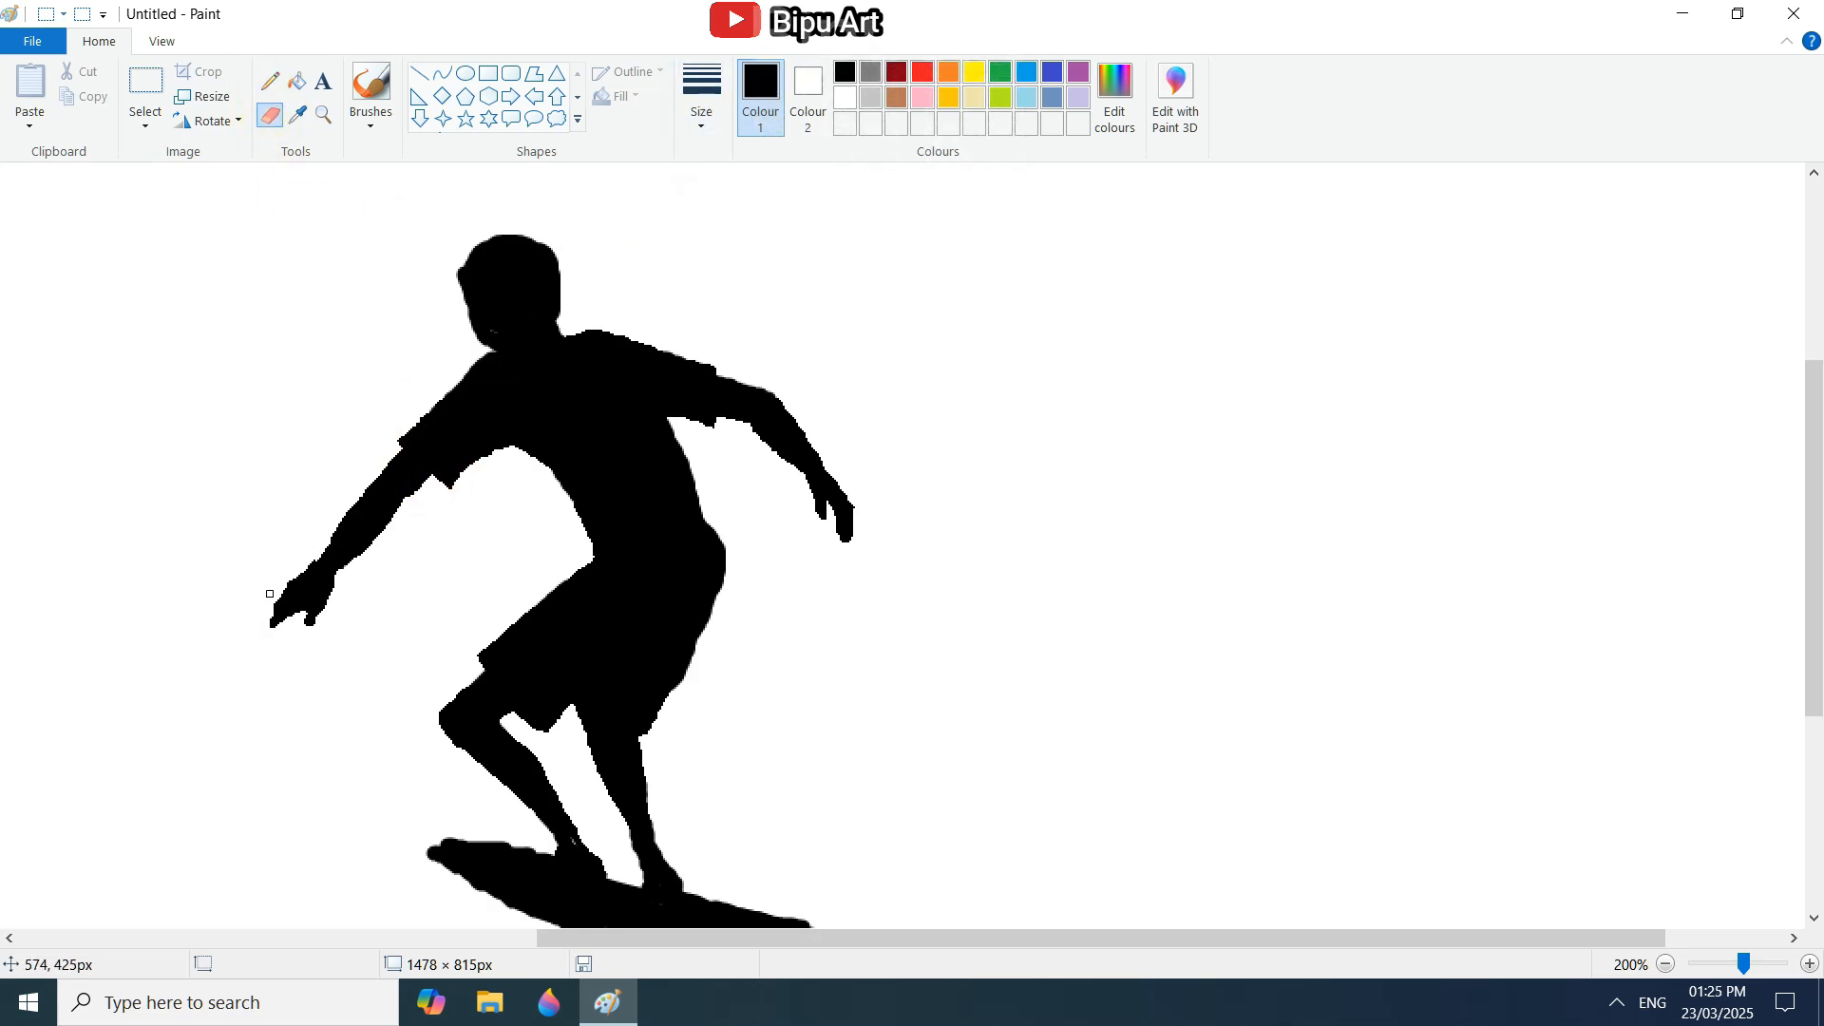
Smooth the surfboard's upper edge around the feet with the Pencil and Eraser.
scroll(342, 592, "down", 2)
left_click(270, 81)
mouse_move(454, 655)
left_mouse_down()
mouse_move(612, 674)
mouse_move(580, 646)
mouse_move(580, 664)
mouse_move(641, 677)
left_mouse_up()
scroll(639, 682, "up", 2)
left_click(270, 115)
scroll(561, 575, "up", 2)
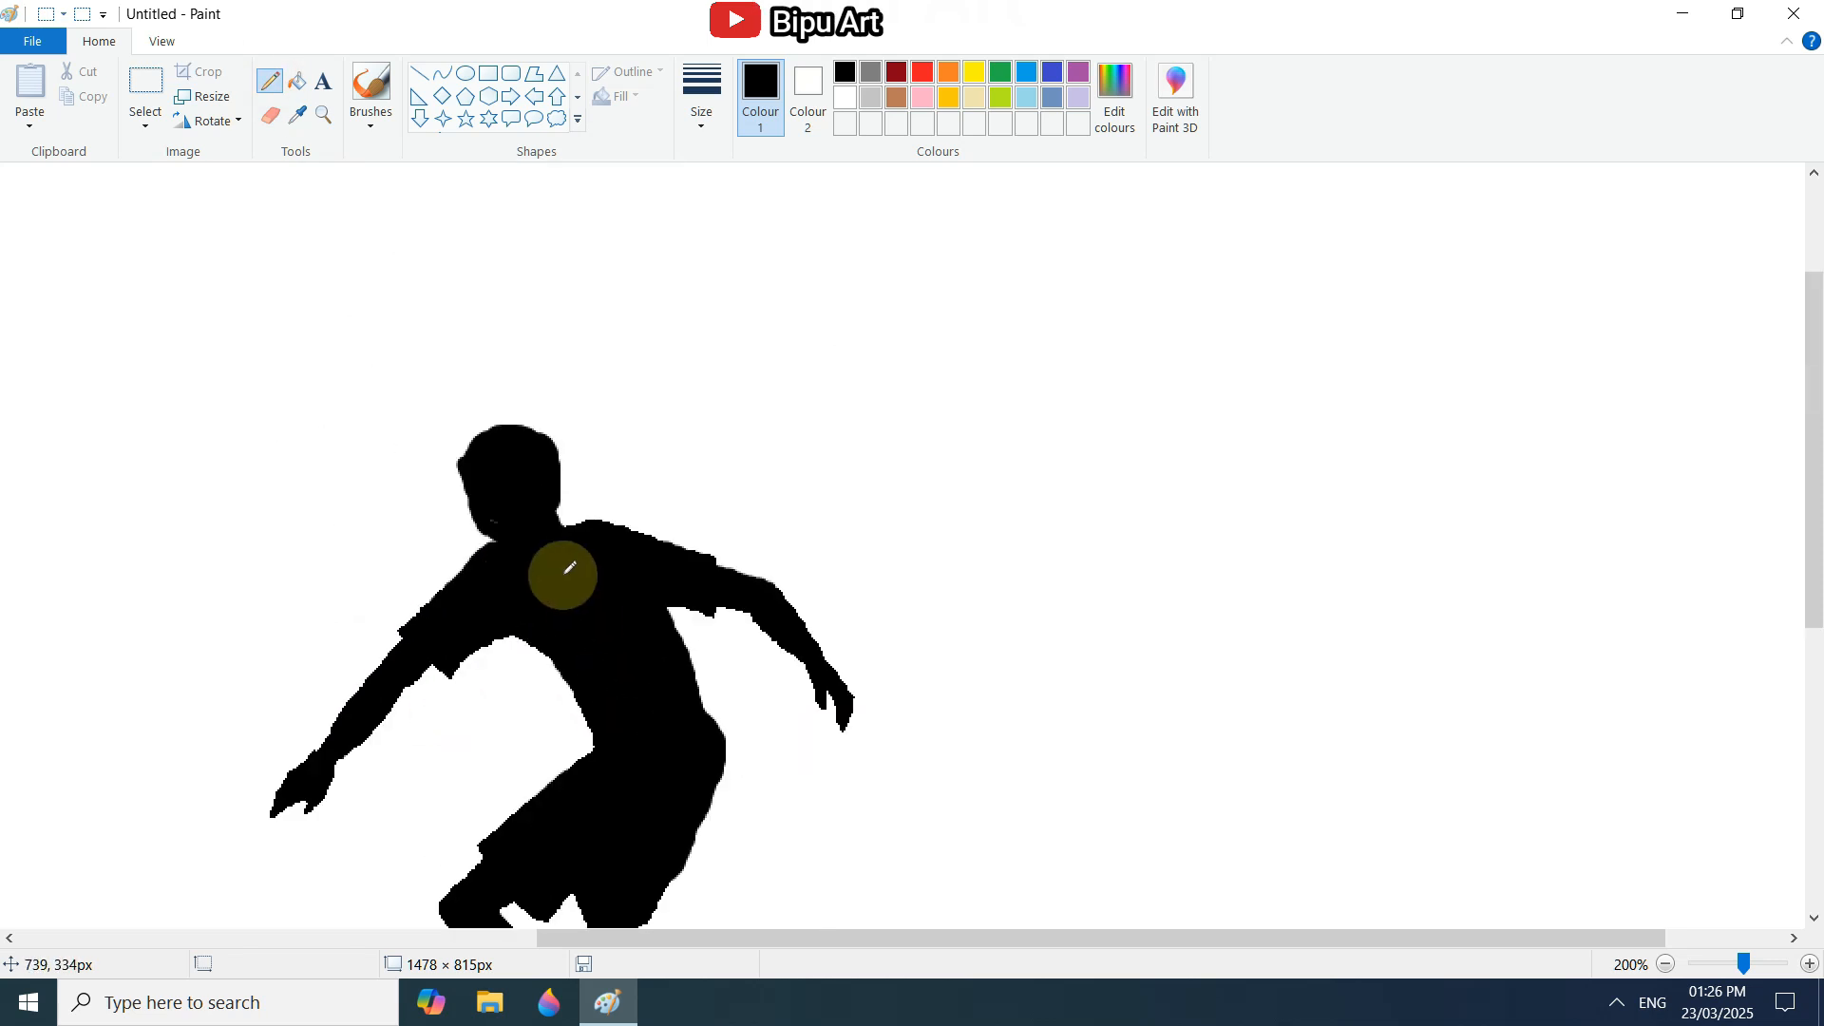
Refine the left hand's fingers and the left sleeve's lower edge with the Pencil and Eraser.
scroll(542, 503, "down", 2)
left_click_drag(1743, 964, 1711, 968)
scroll(760, 741, "up", 1)
scroll(1090, 542, "up", 1)
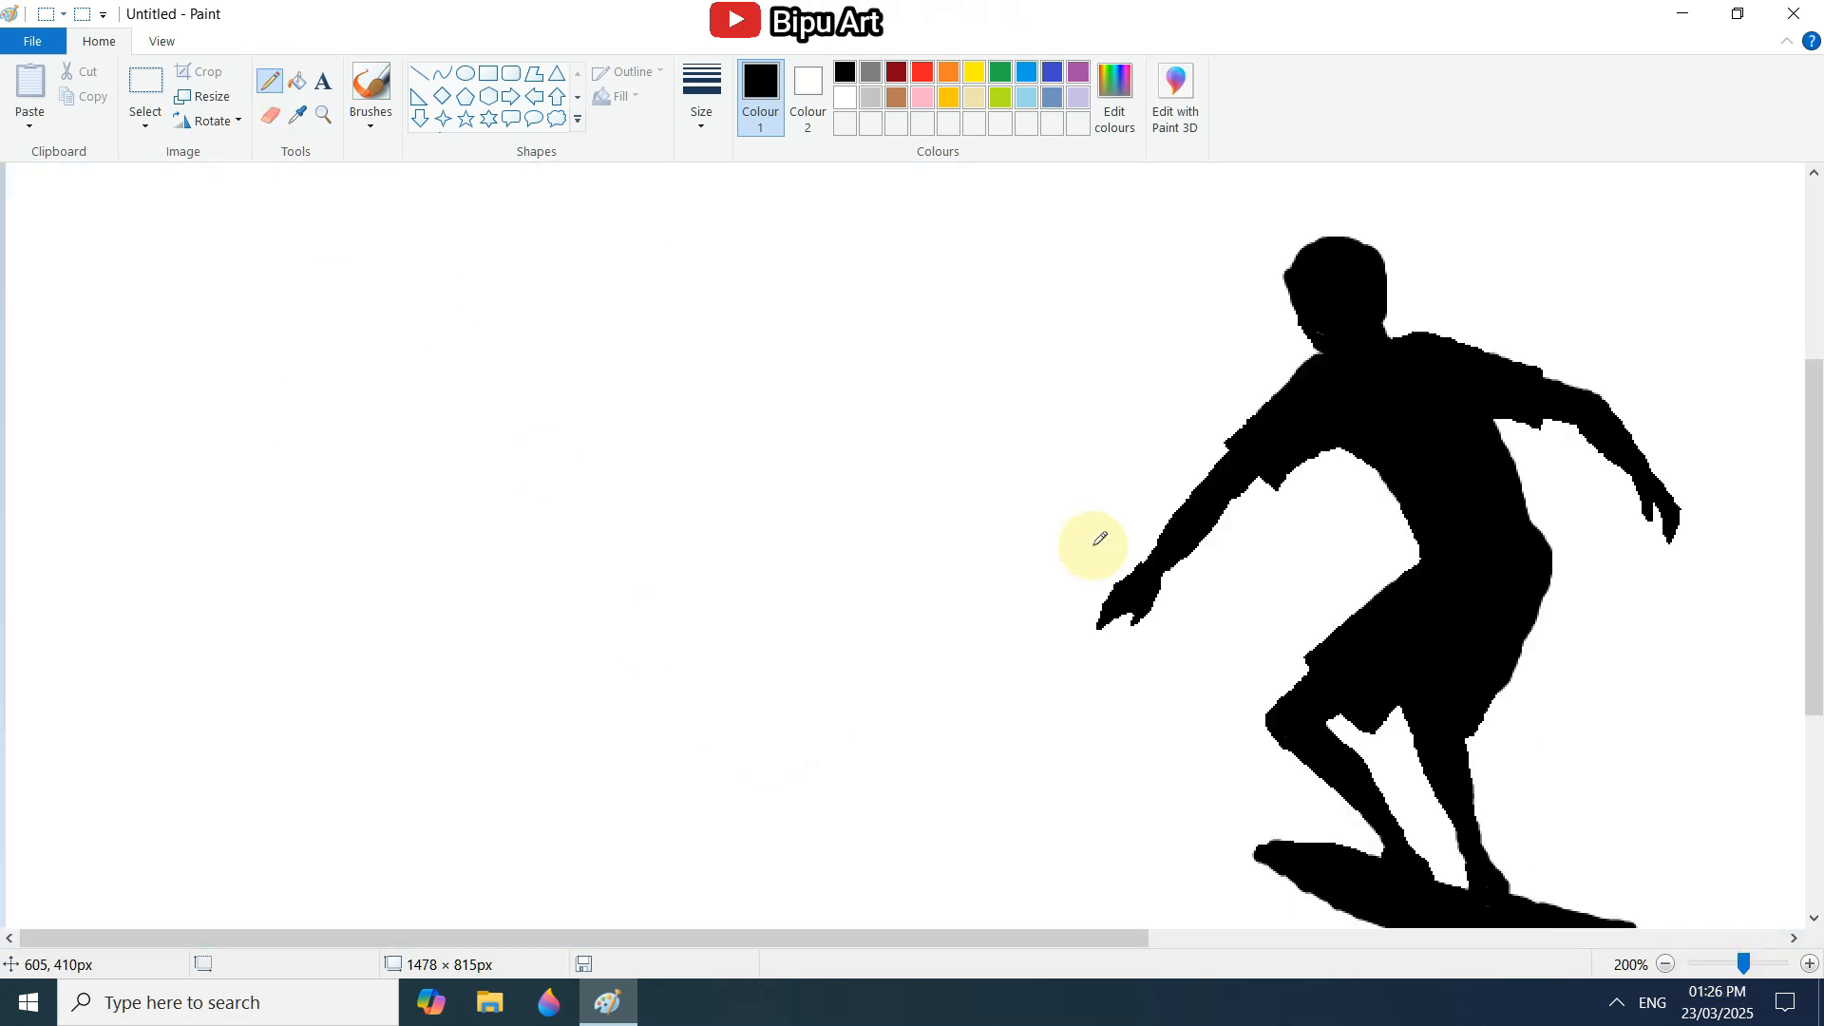
scroll(1251, 484, "up", 2)
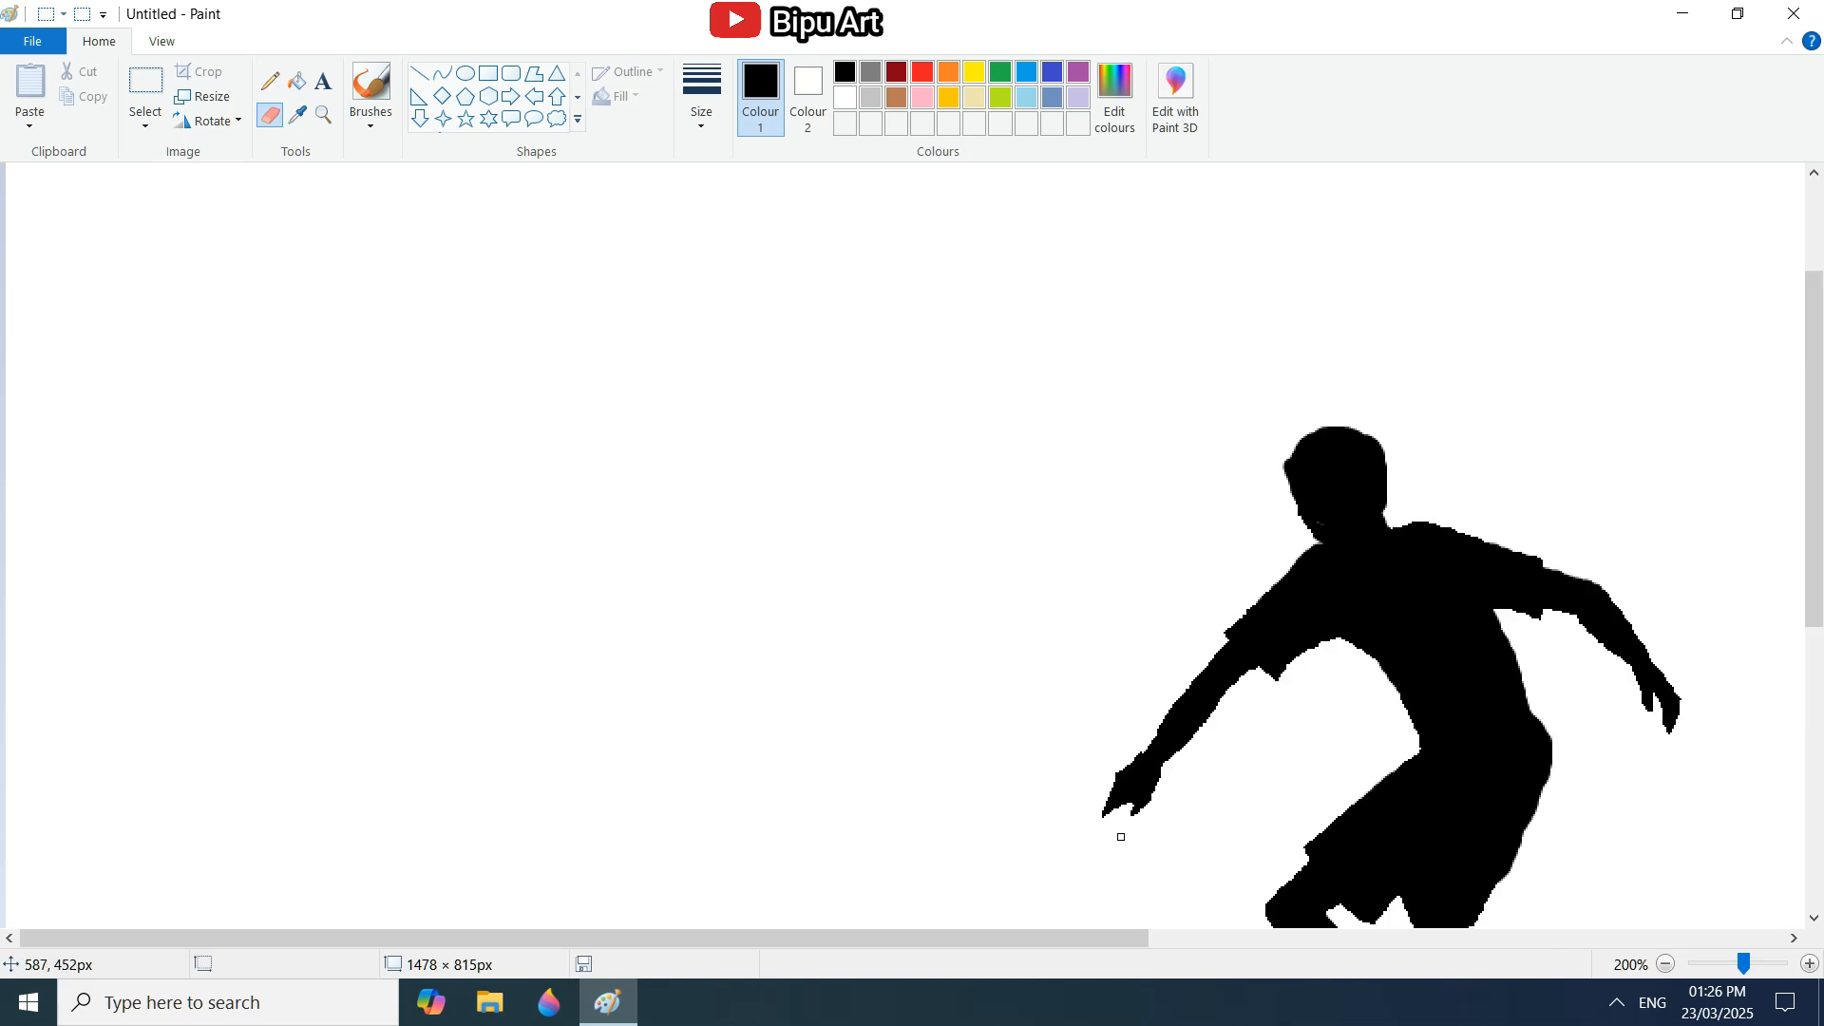
left_click(270, 81)
left_click_drag(1128, 796, 1111, 806)
mouse_move(1288, 662)
left_mouse_down()
mouse_move(1235, 703)
mouse_move(1207, 682)
left_mouse_up()
scroll(1649, 912, "down", 1)
scroll(1600, 856, "up", 1)
left_click(271, 115)
Shorten the left arm by selecting its hand with a free-form selection and moving it inward.
left_click(144, 114)
left_click(195, 190)
left_click_drag(1155, 754, 1187, 738)
scroll(1193, 729, "down", 1)
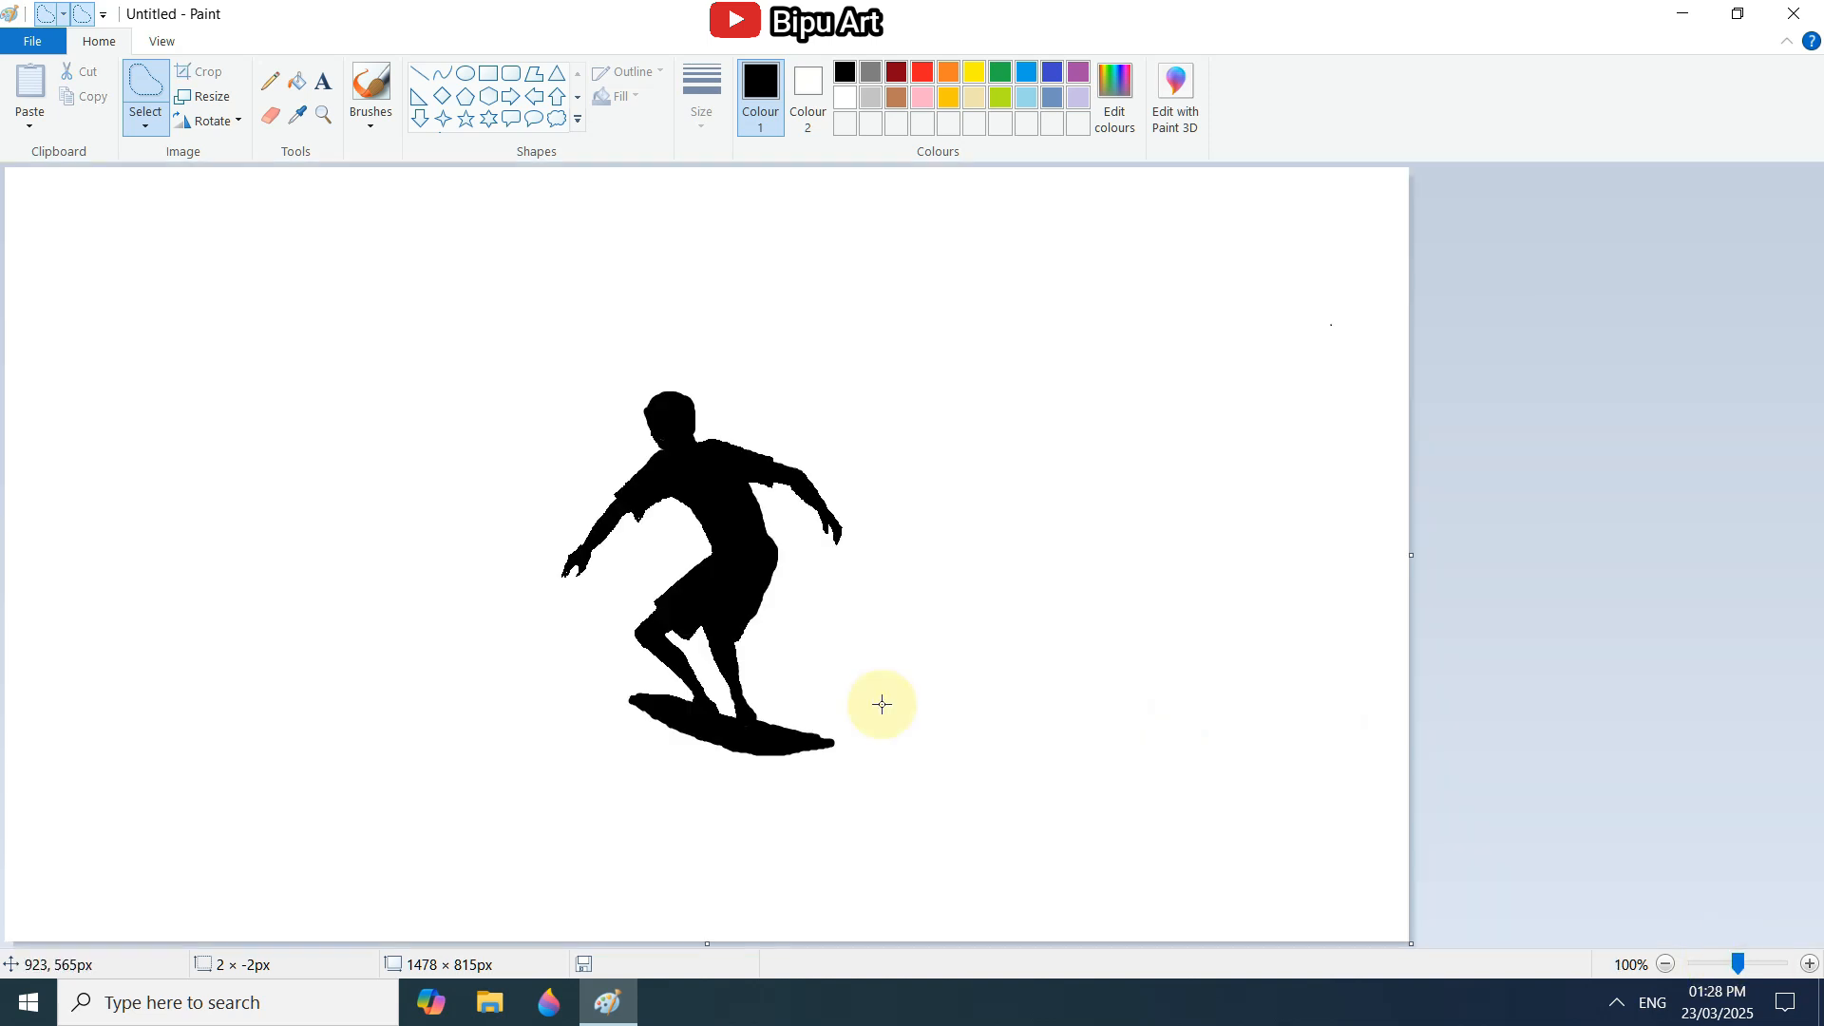
Reshape the left hand with separate downward-pointing fingers using the Pencil and Eraser.
scroll(879, 700, "up", 1)
left_click(274, 83)
left_click_drag(1157, 581, 1124, 592)
left_click(272, 115)
left_click(271, 83)
key("super")
key("super")
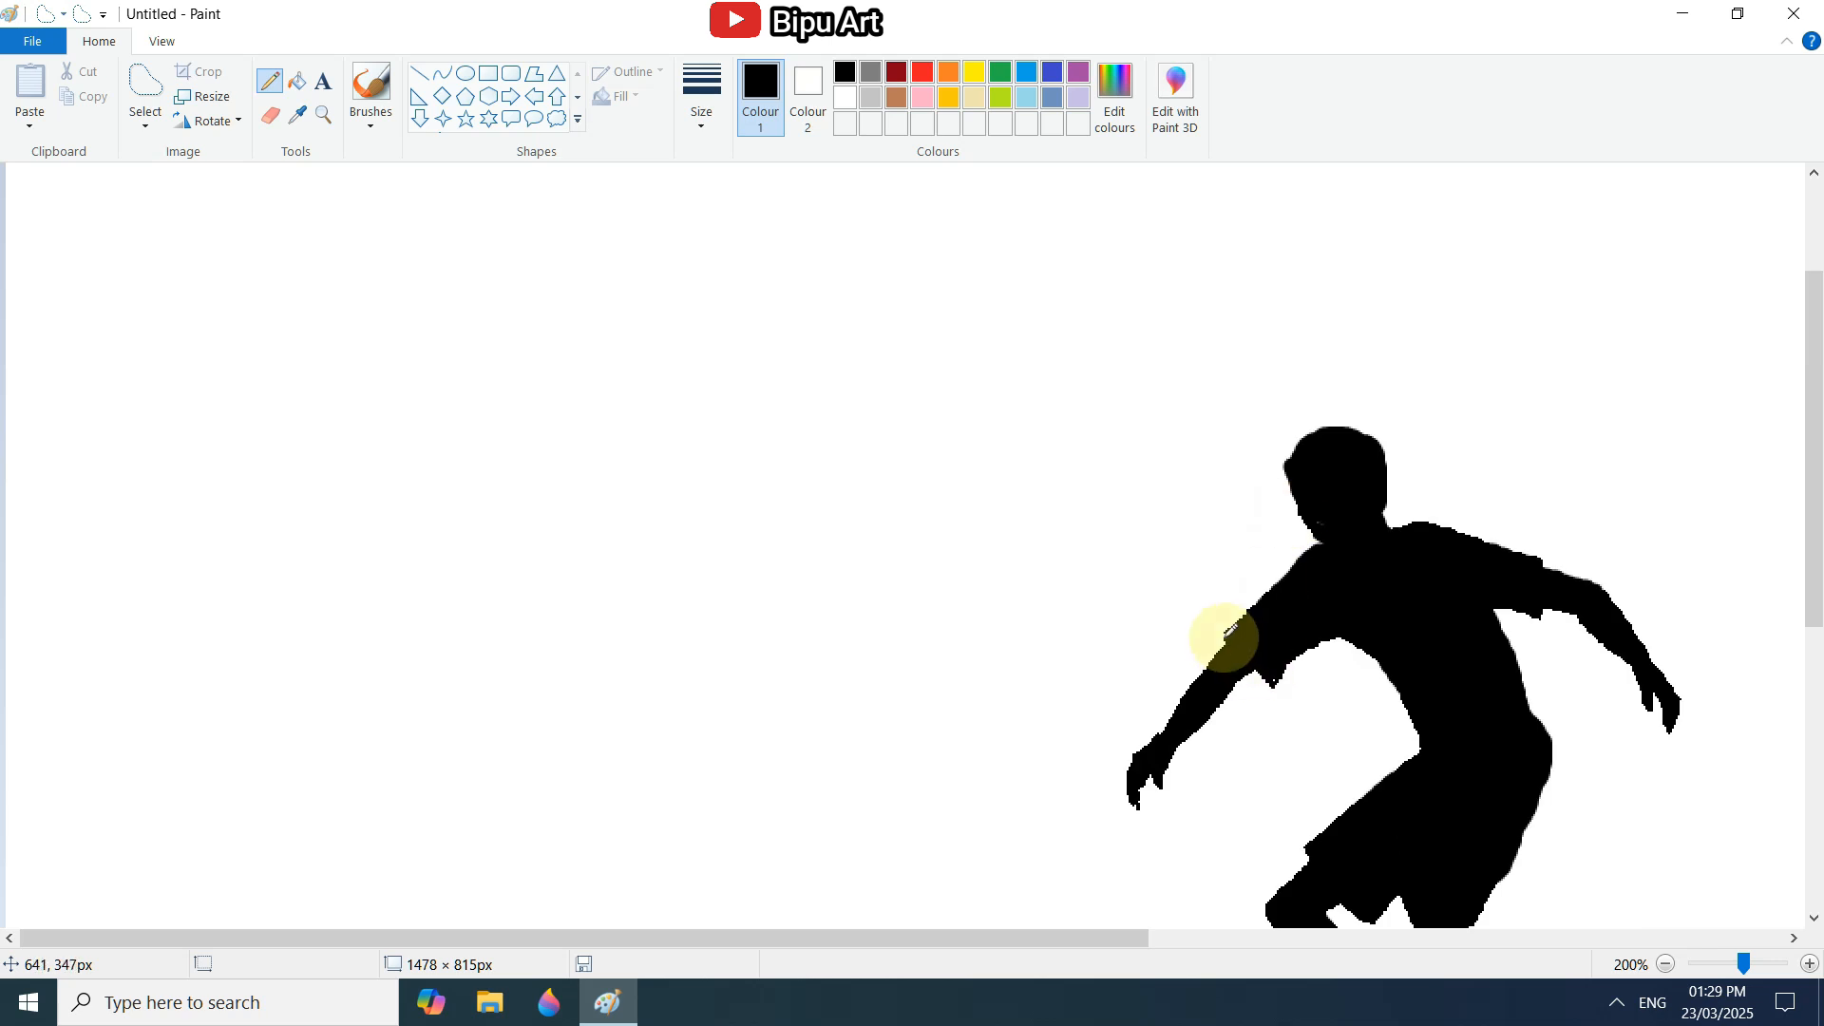
scroll(1222, 639, "down", 1)
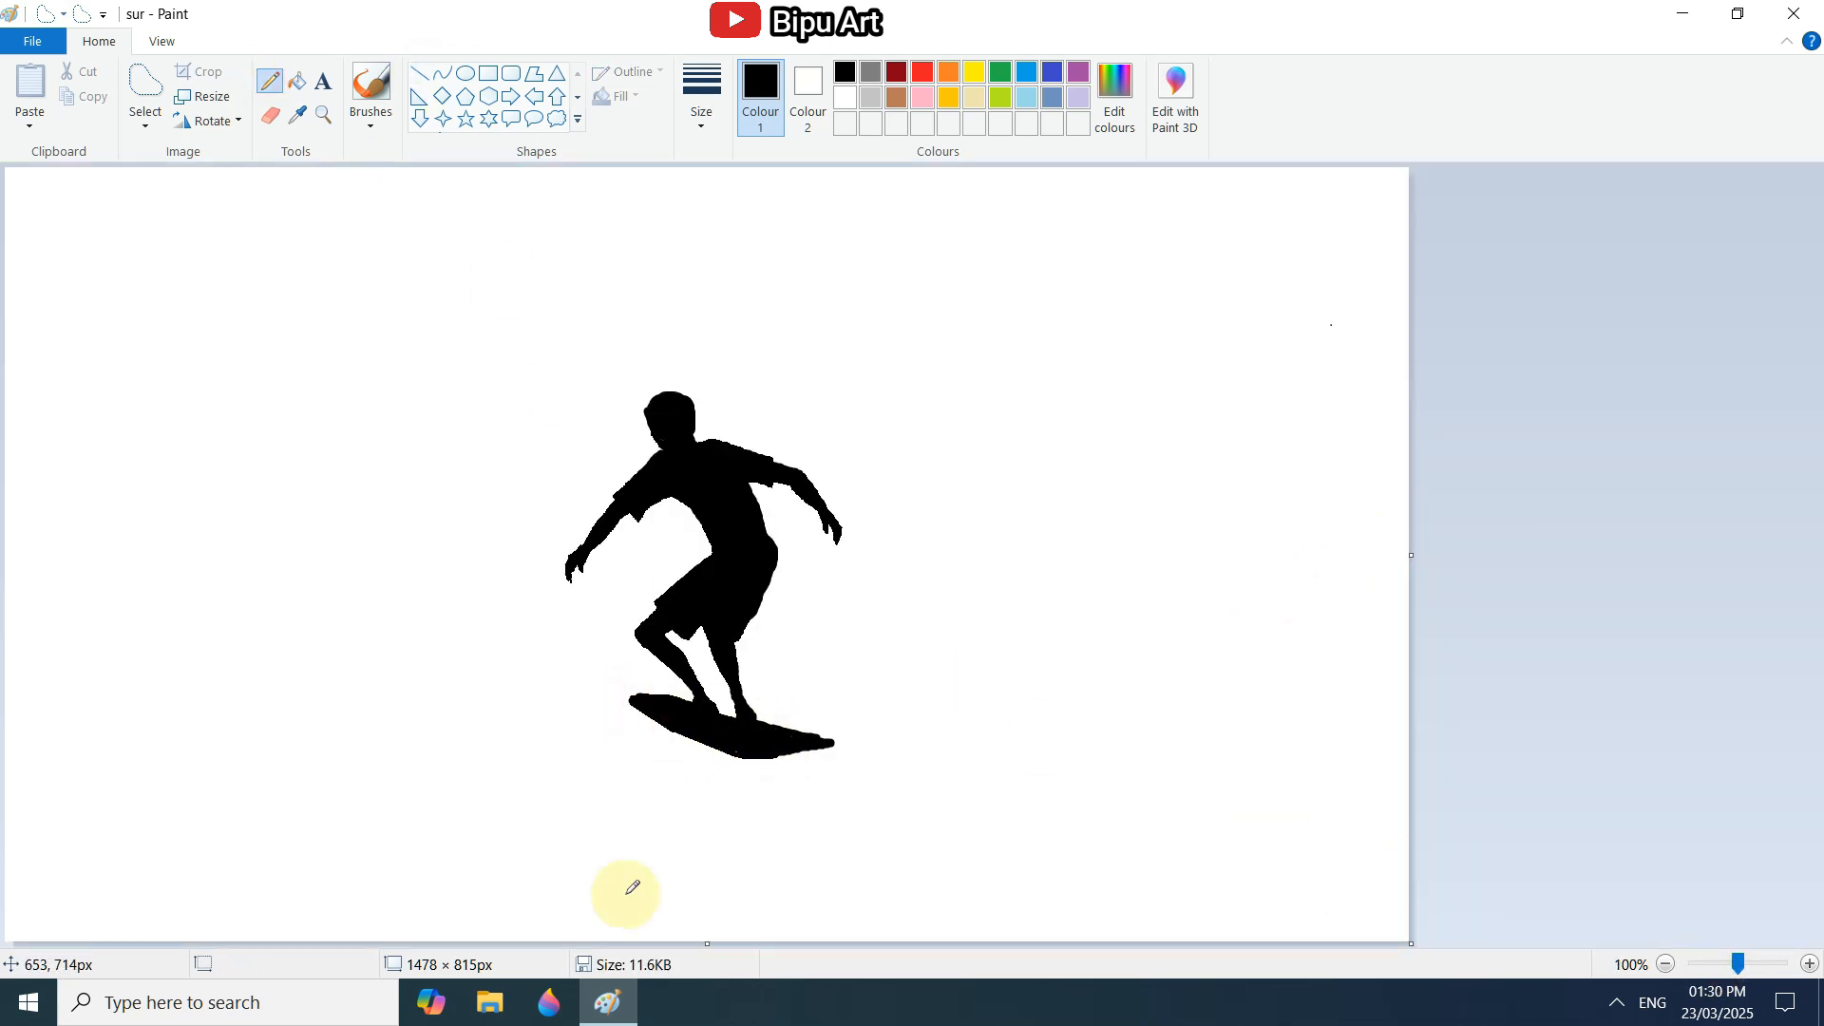
Open a new blank Paint window.
left_click(611, 1005)
right_click(612, 1008)
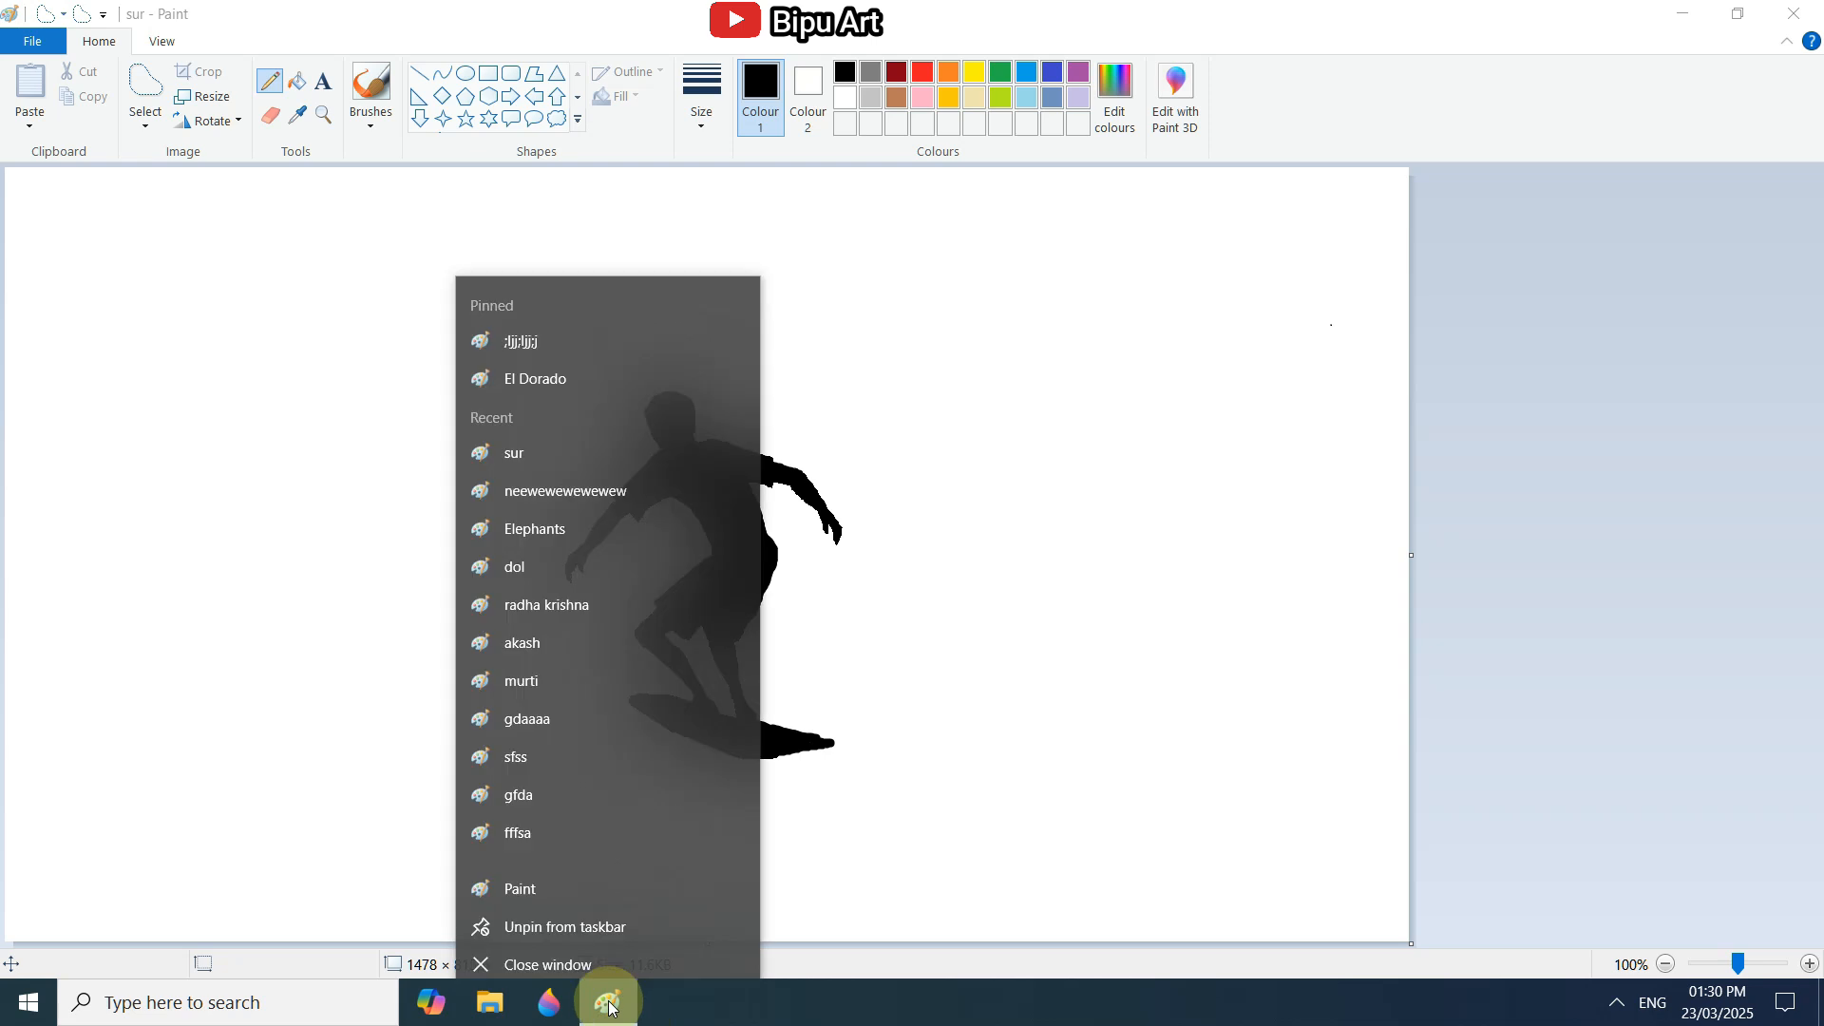
left_click(544, 871)
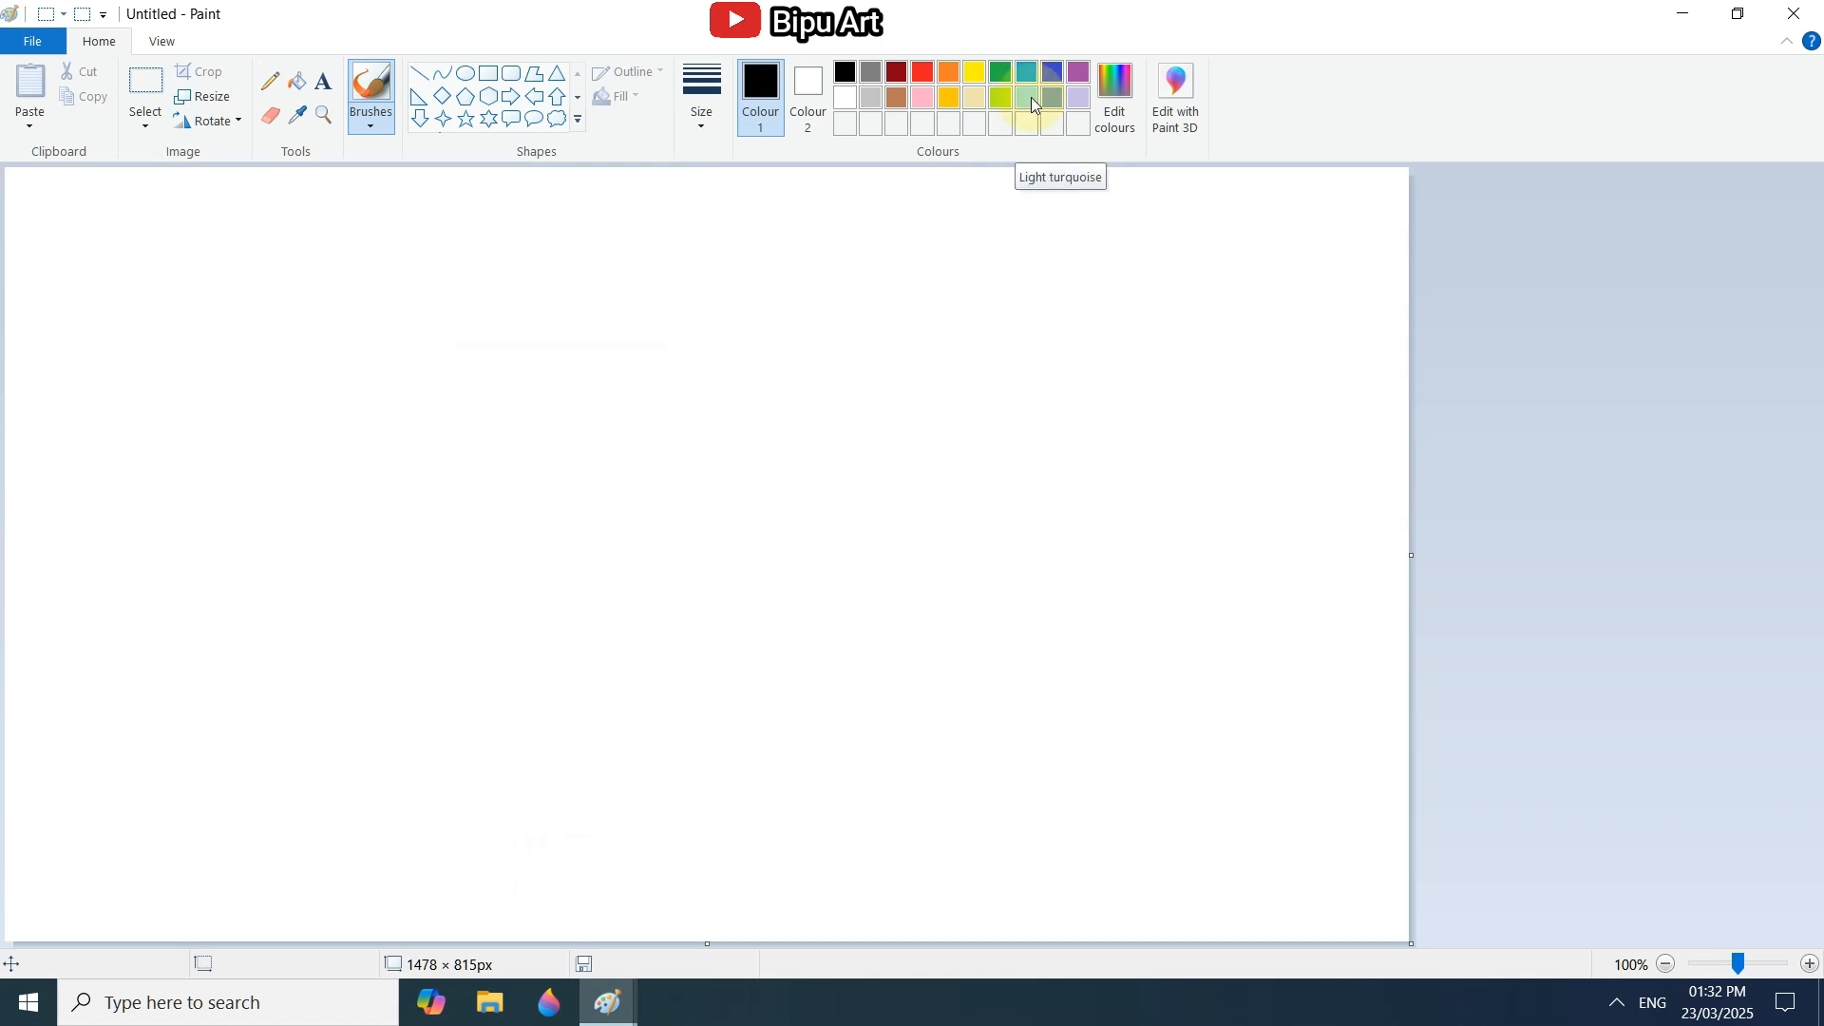
Set Colour 1 to a custom paler tint of light turquoise by raising its luminance.
left_click(1033, 105)
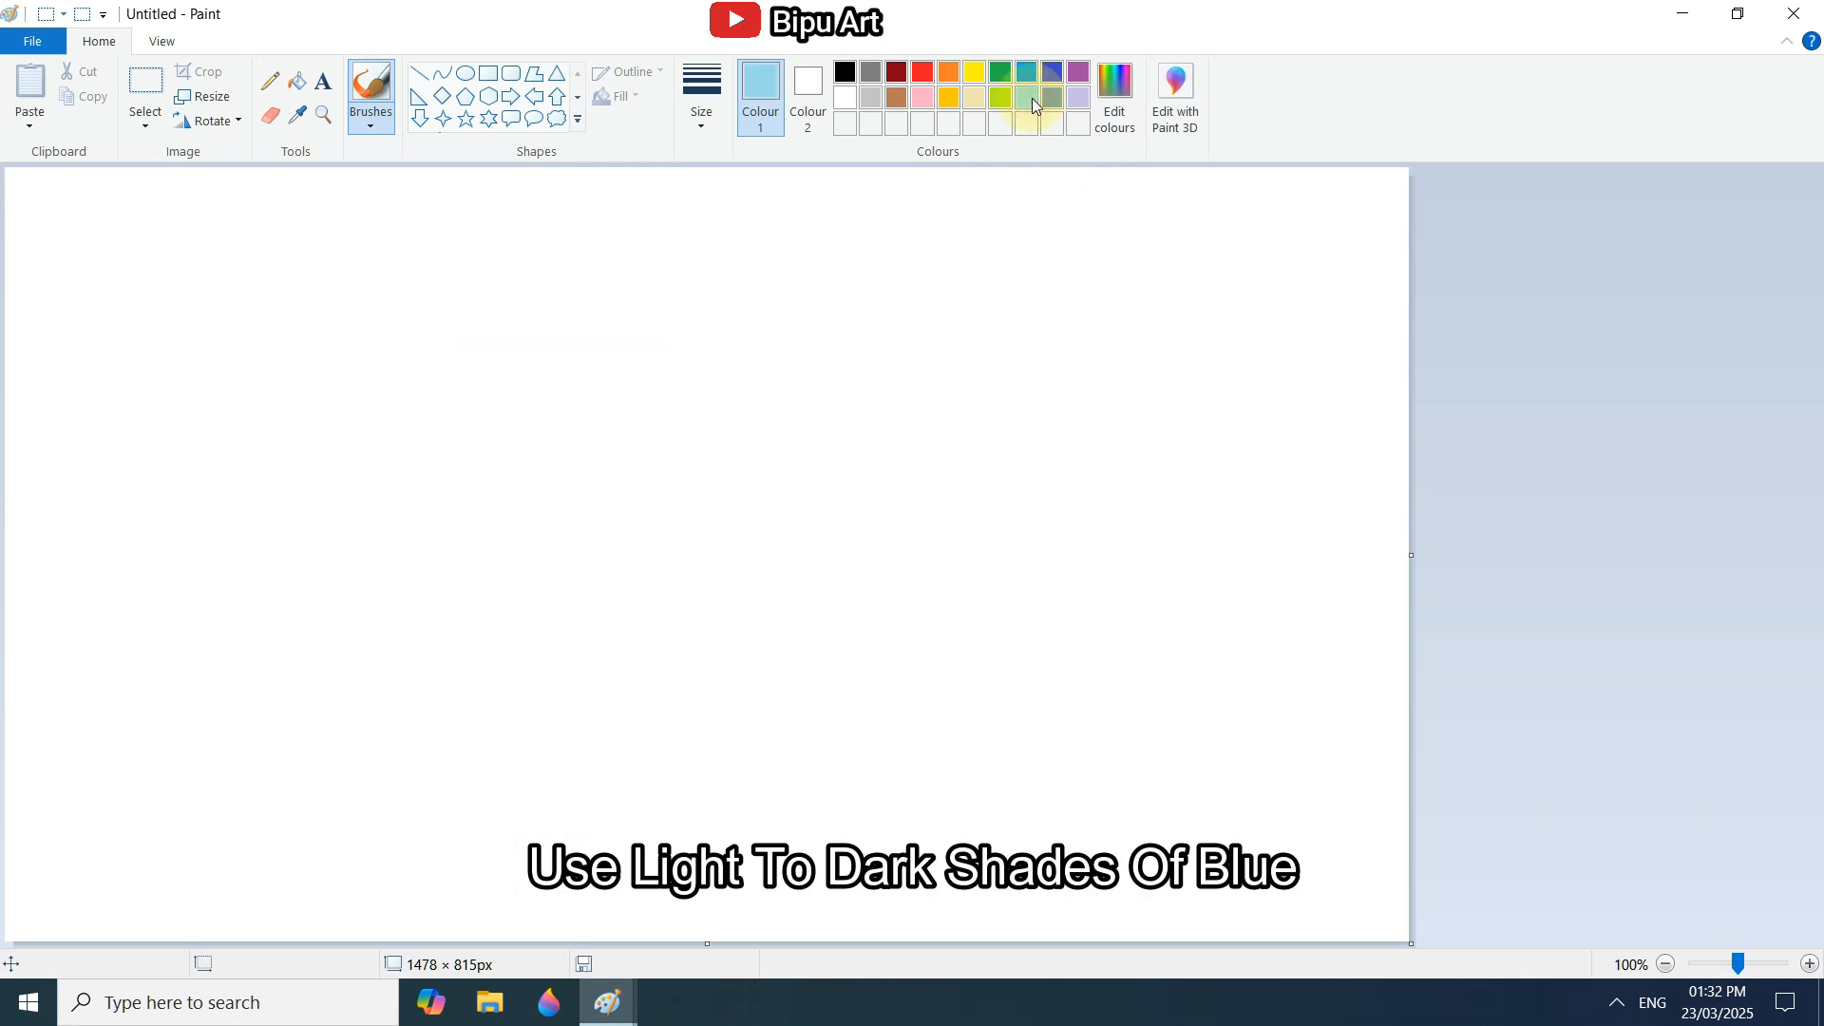
left_click(1116, 95)
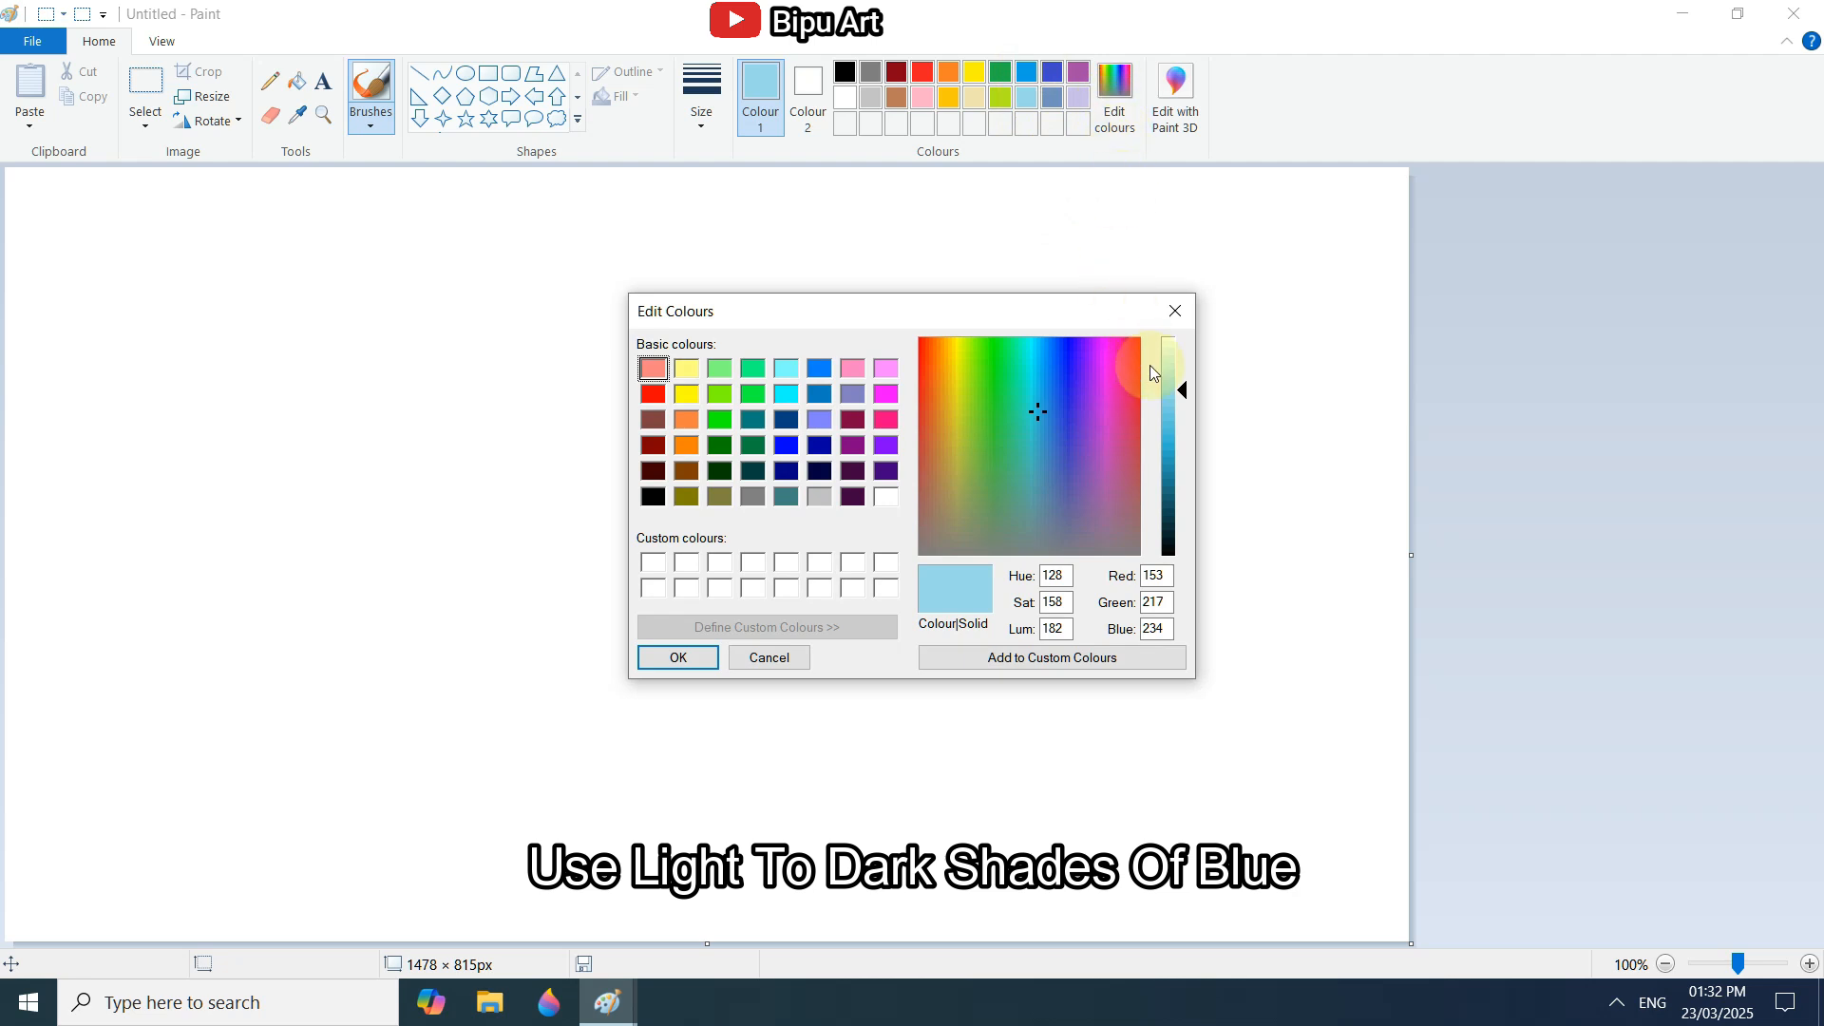
left_click(1176, 361)
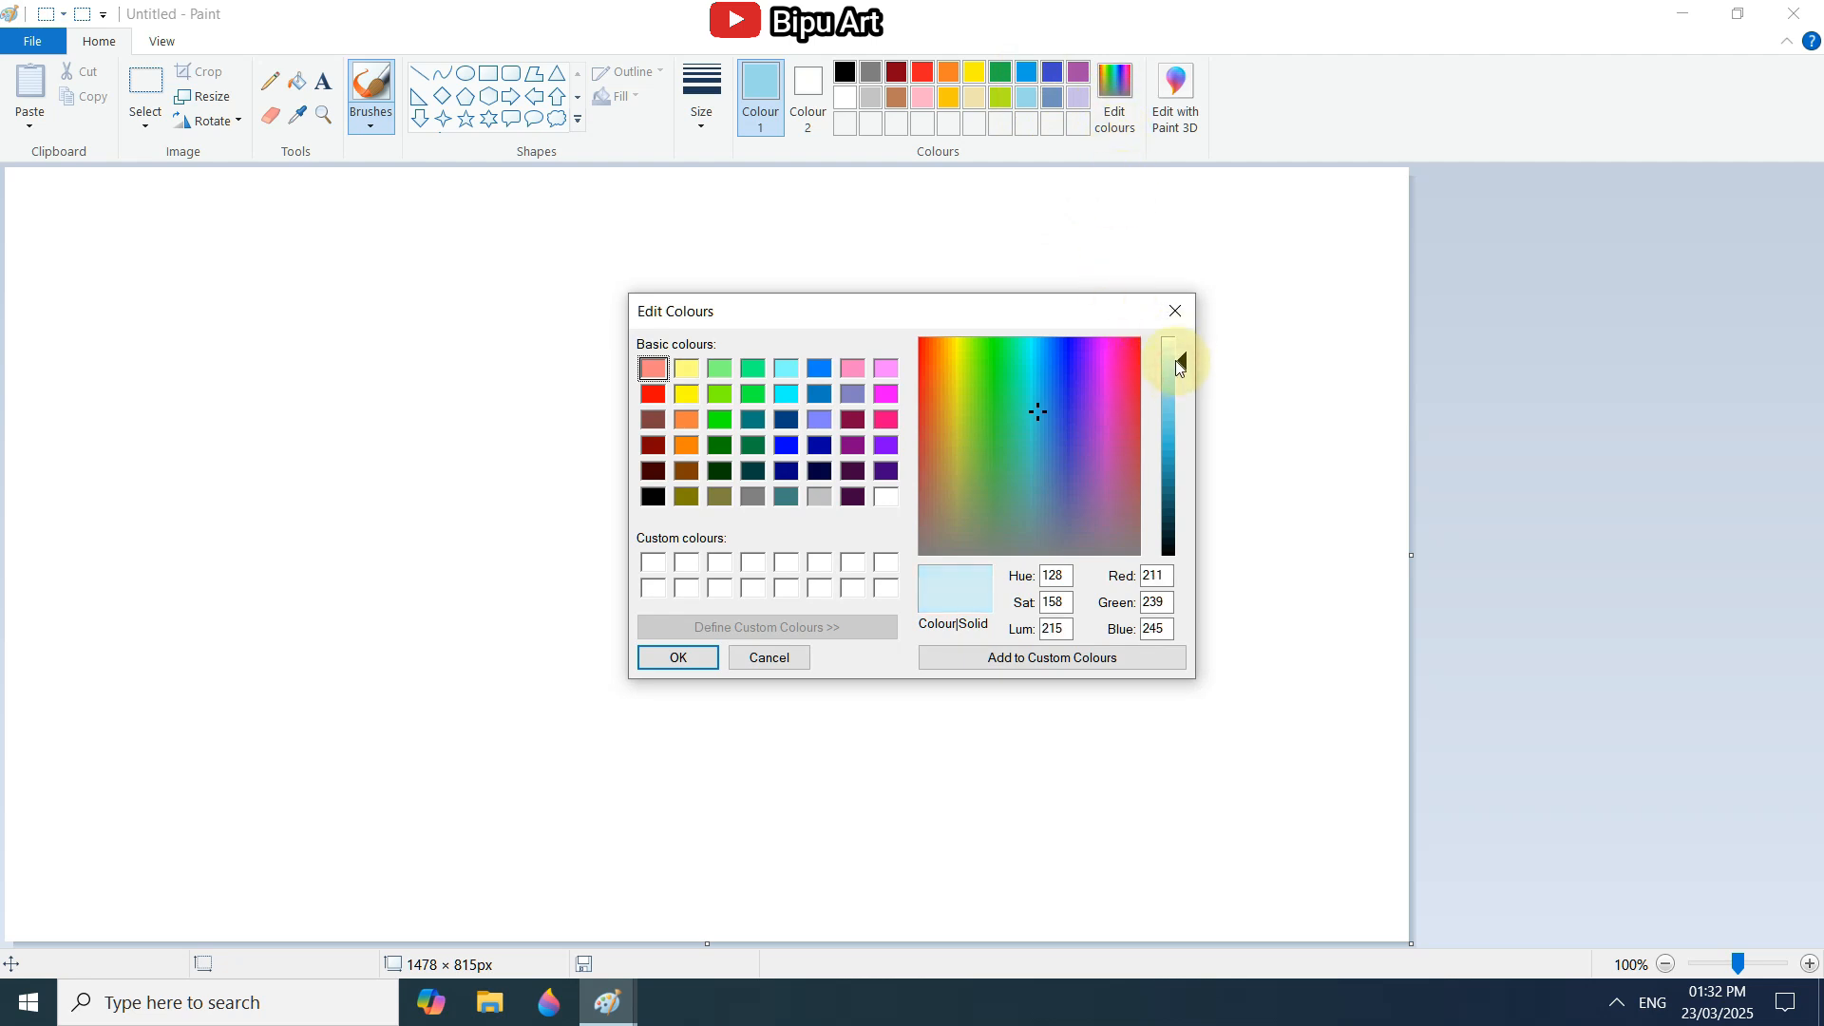
left_click(1176, 361)
left_click_drag(1176, 361, 1176, 368)
left_click(677, 657)
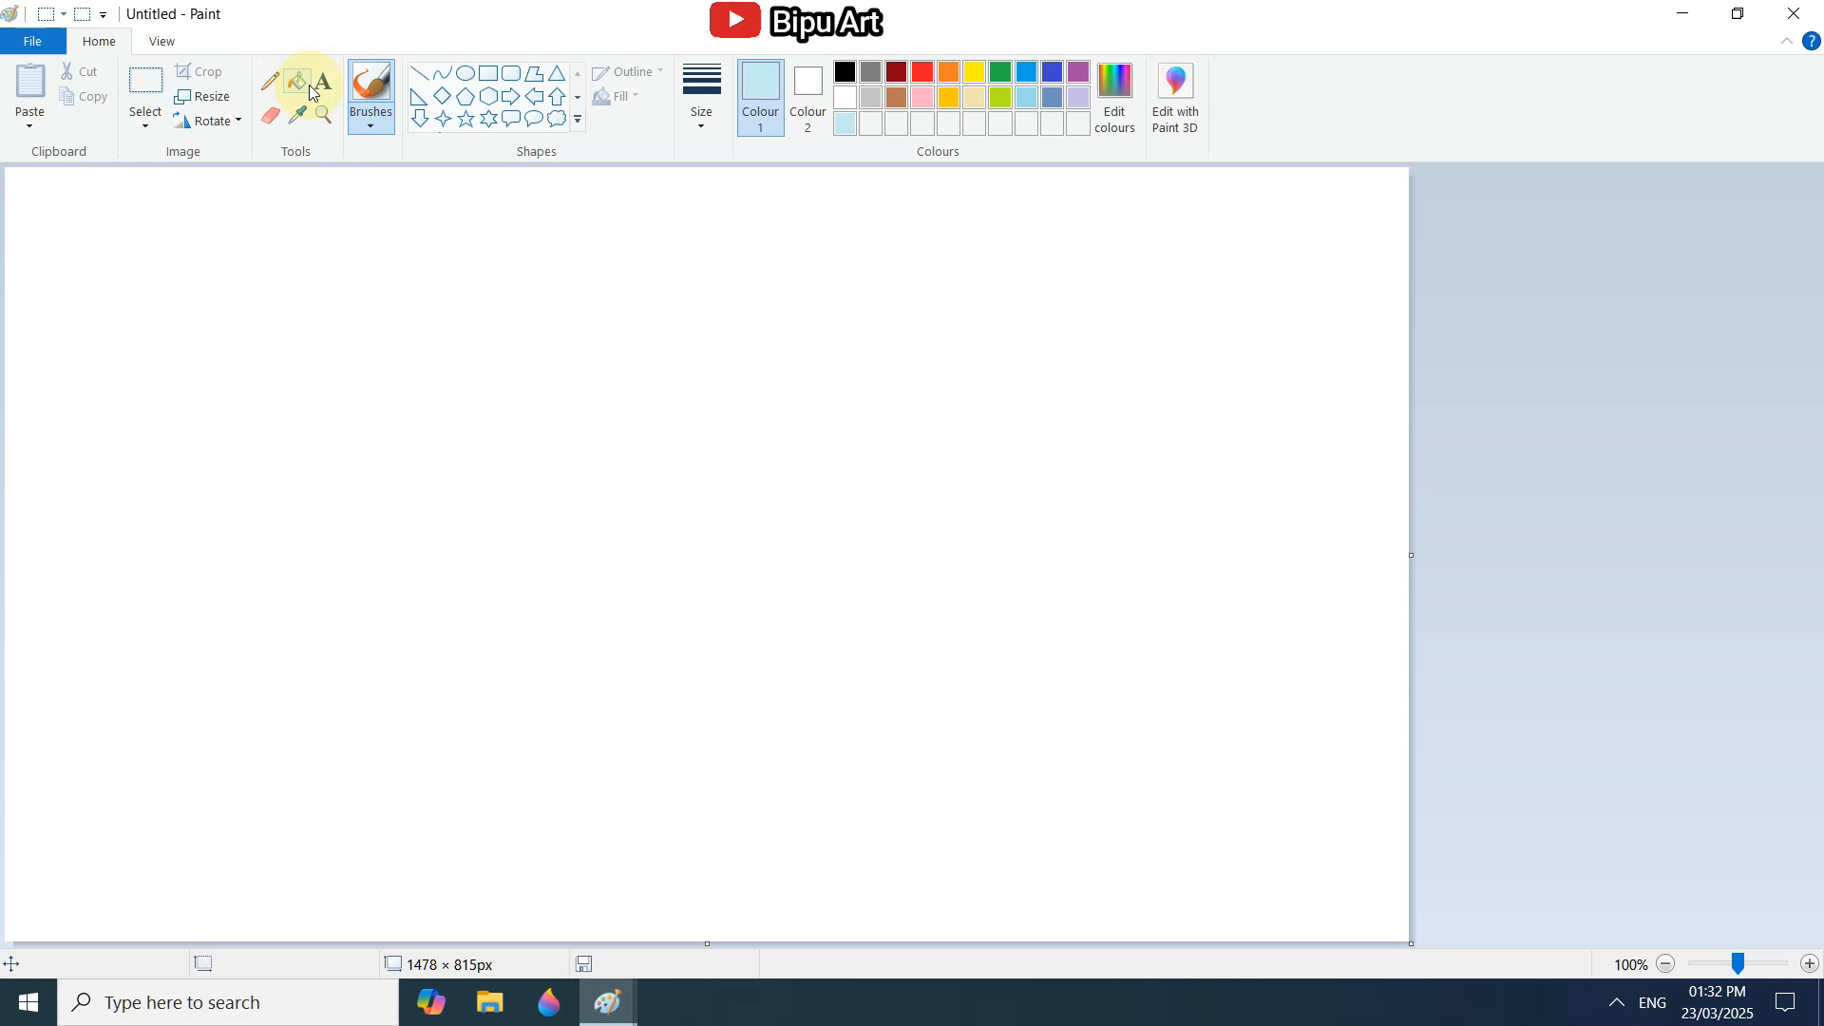
Draw a pale blue oval outline about 299 × 281 px near the middle of the canvas.
left_click(467, 80)
mouse_move(777, 359)
left_mouse_down()
mouse_move(994, 599)
mouse_move(1060, 627)
mouse_move(985, 590)
left_mouse_up()
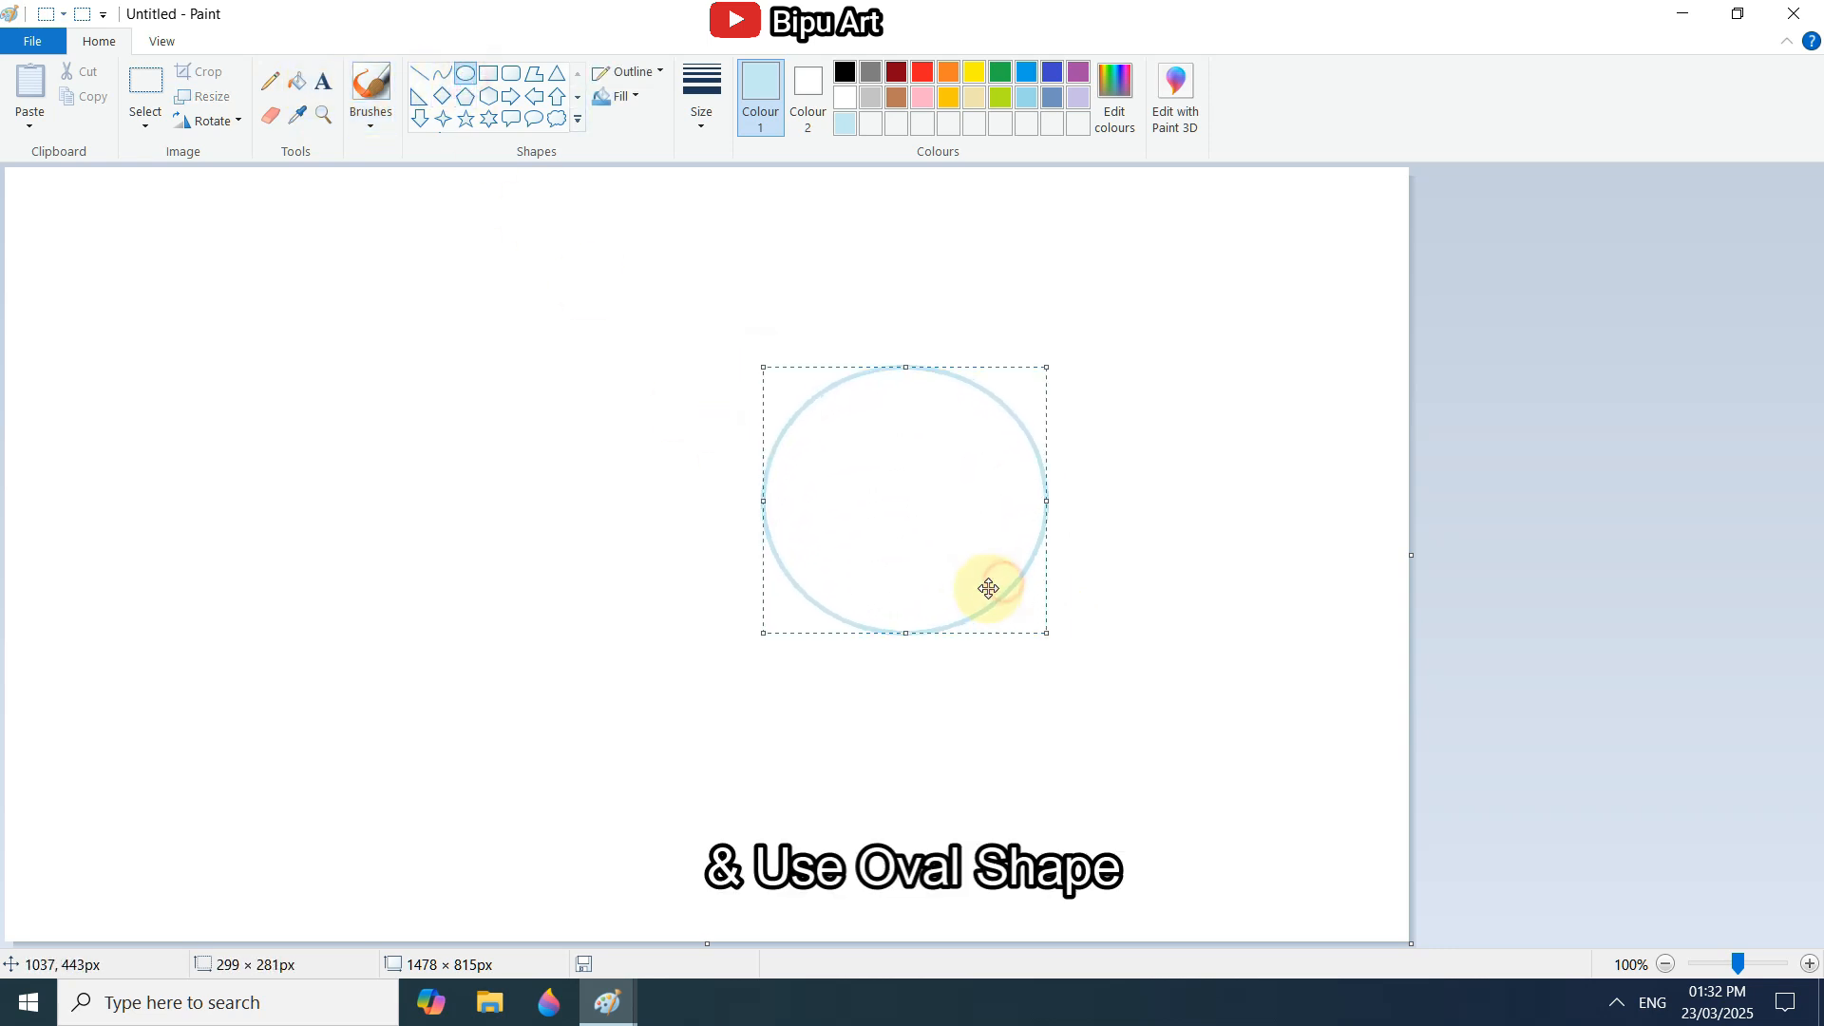
Fill the canvas area outside the oval with the pale blue, leaving the oval white.
left_click(297, 82)
left_click(551, 313)
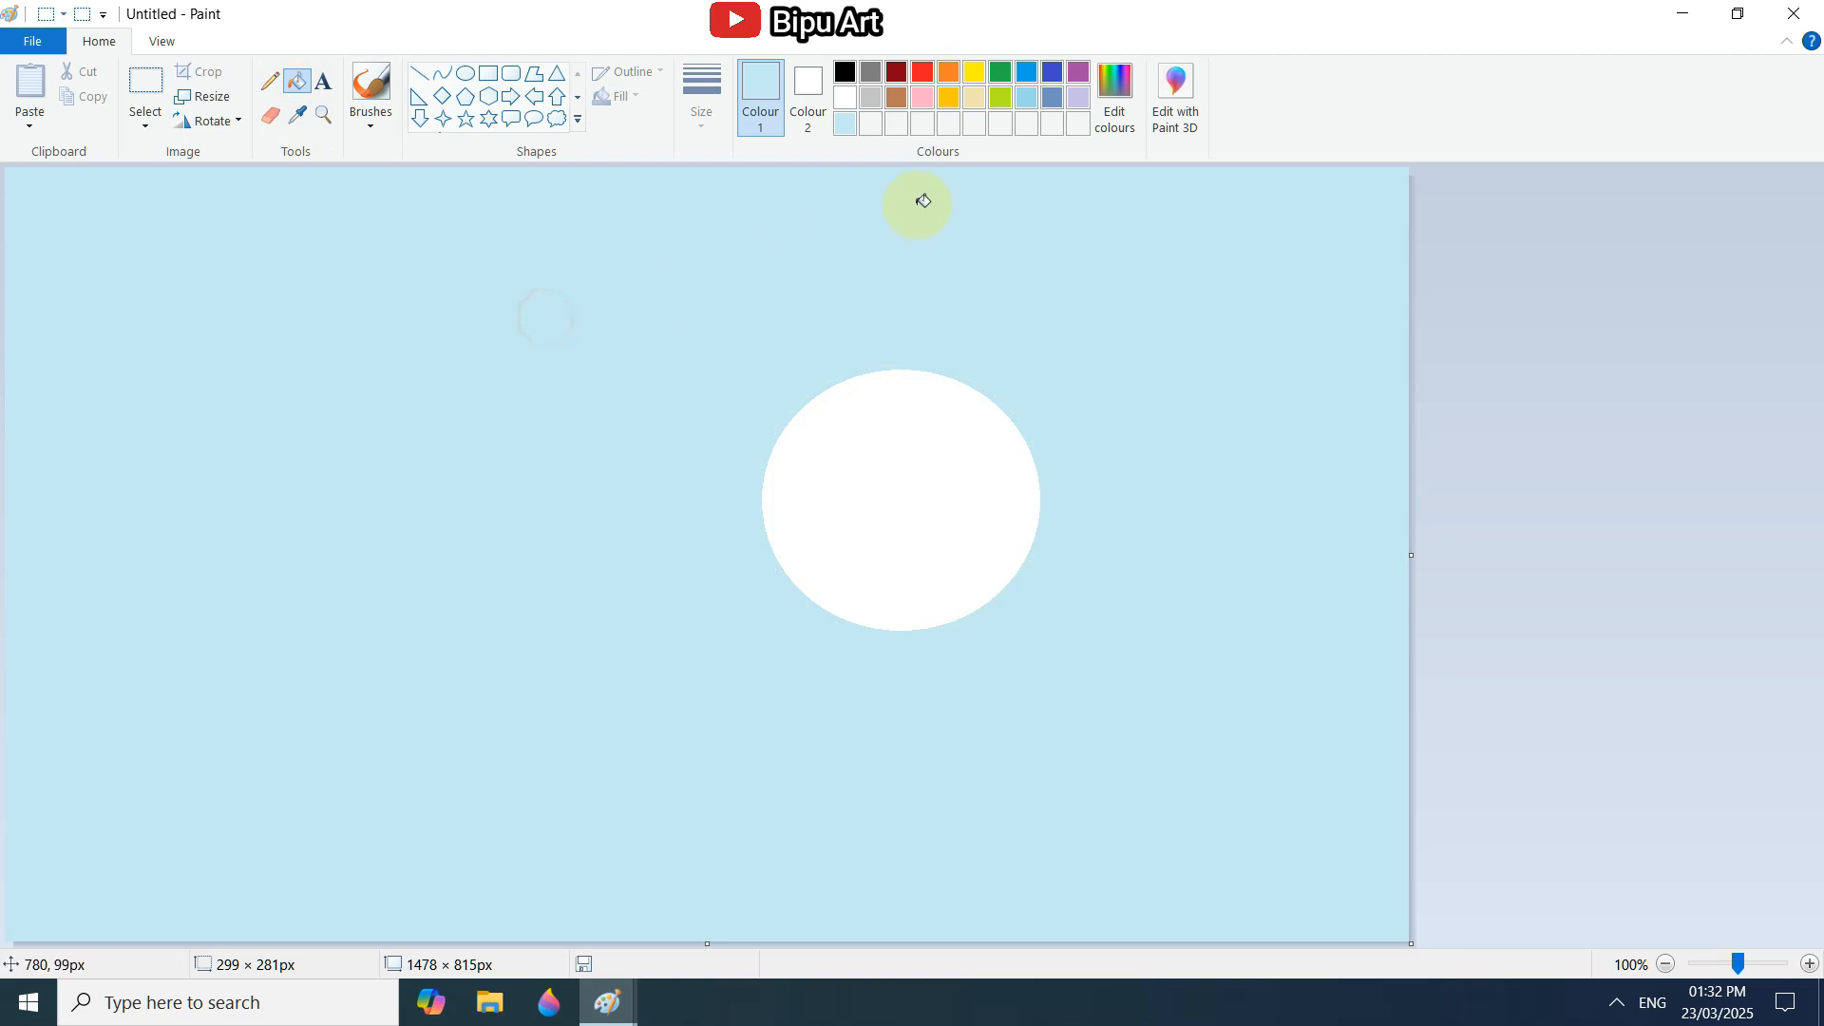
Draw an oval about 580 × 581 px around the white one in a custom medium blue and fill the area outside it.
left_click(1115, 95)
left_click(1170, 421)
left_click(662, 655)
left_click(466, 73)
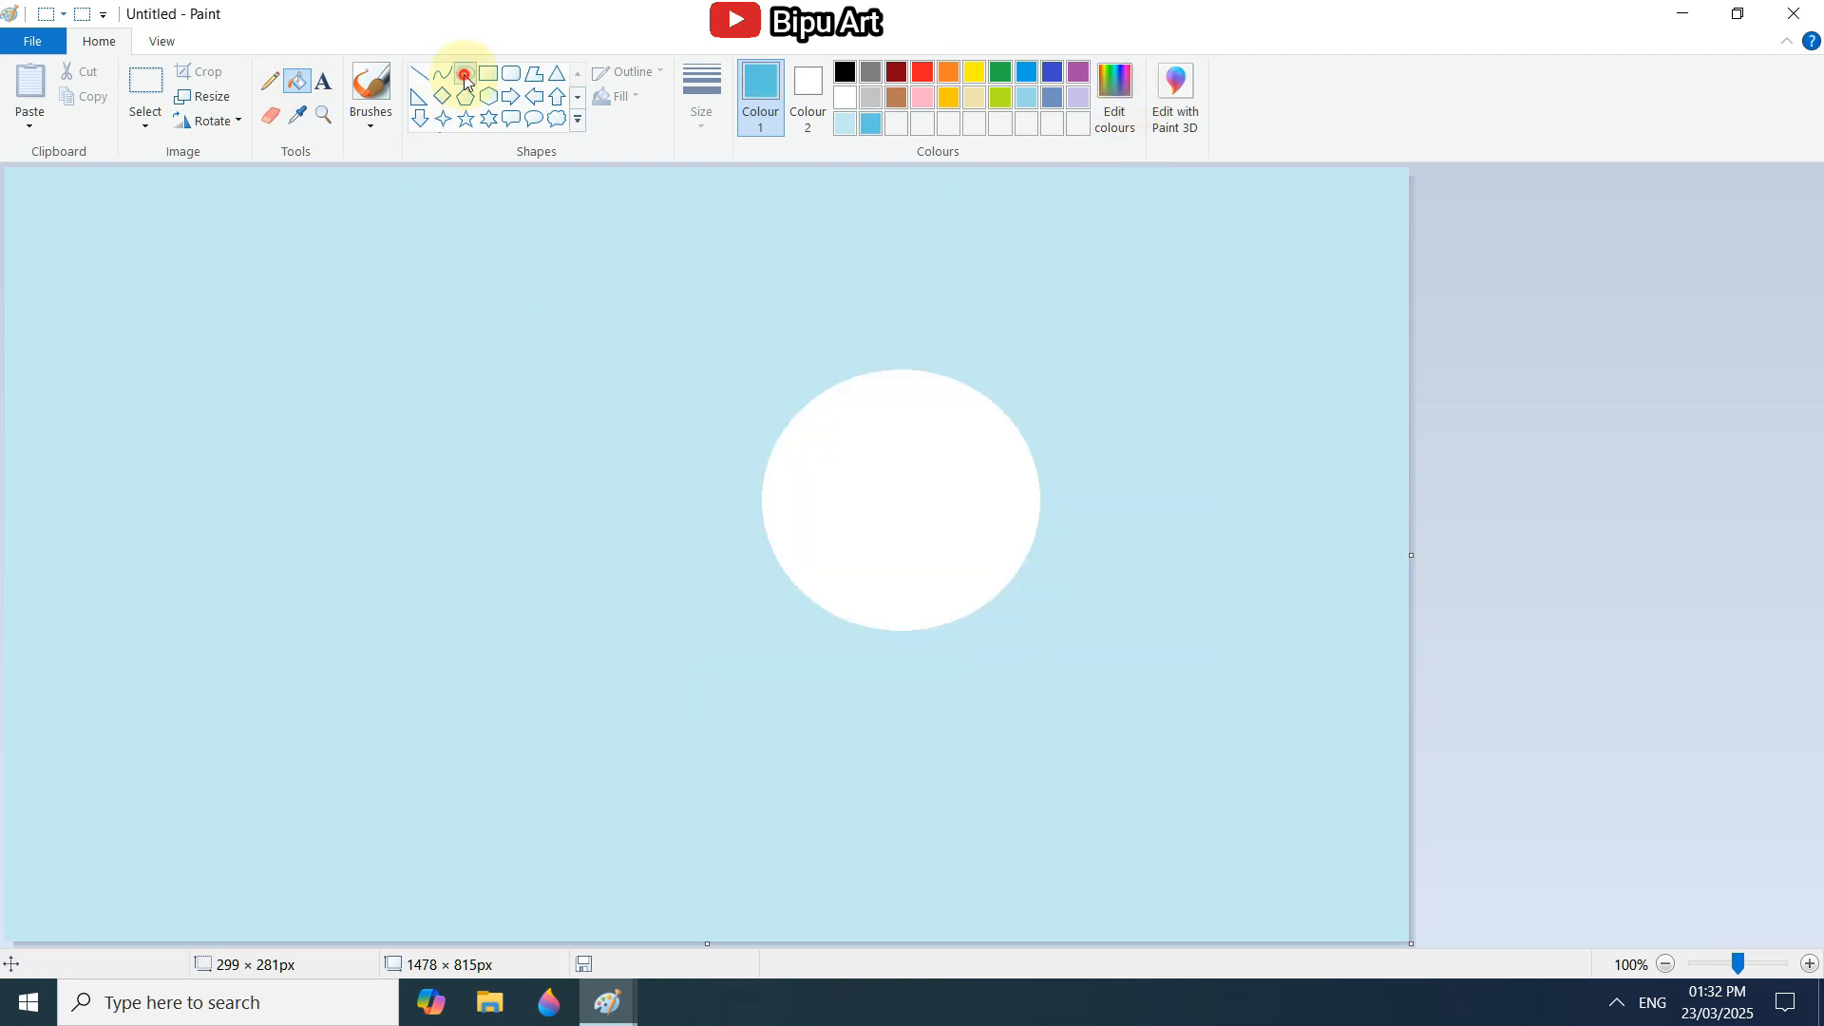
mouse_move(566, 290)
left_mouse_down()
mouse_move(994, 684)
mouse_move(1091, 814)
left_mouse_up()
mouse_move(988, 716)
left_mouse_down()
mouse_move(1065, 679)
mouse_move(1051, 669)
left_mouse_up()
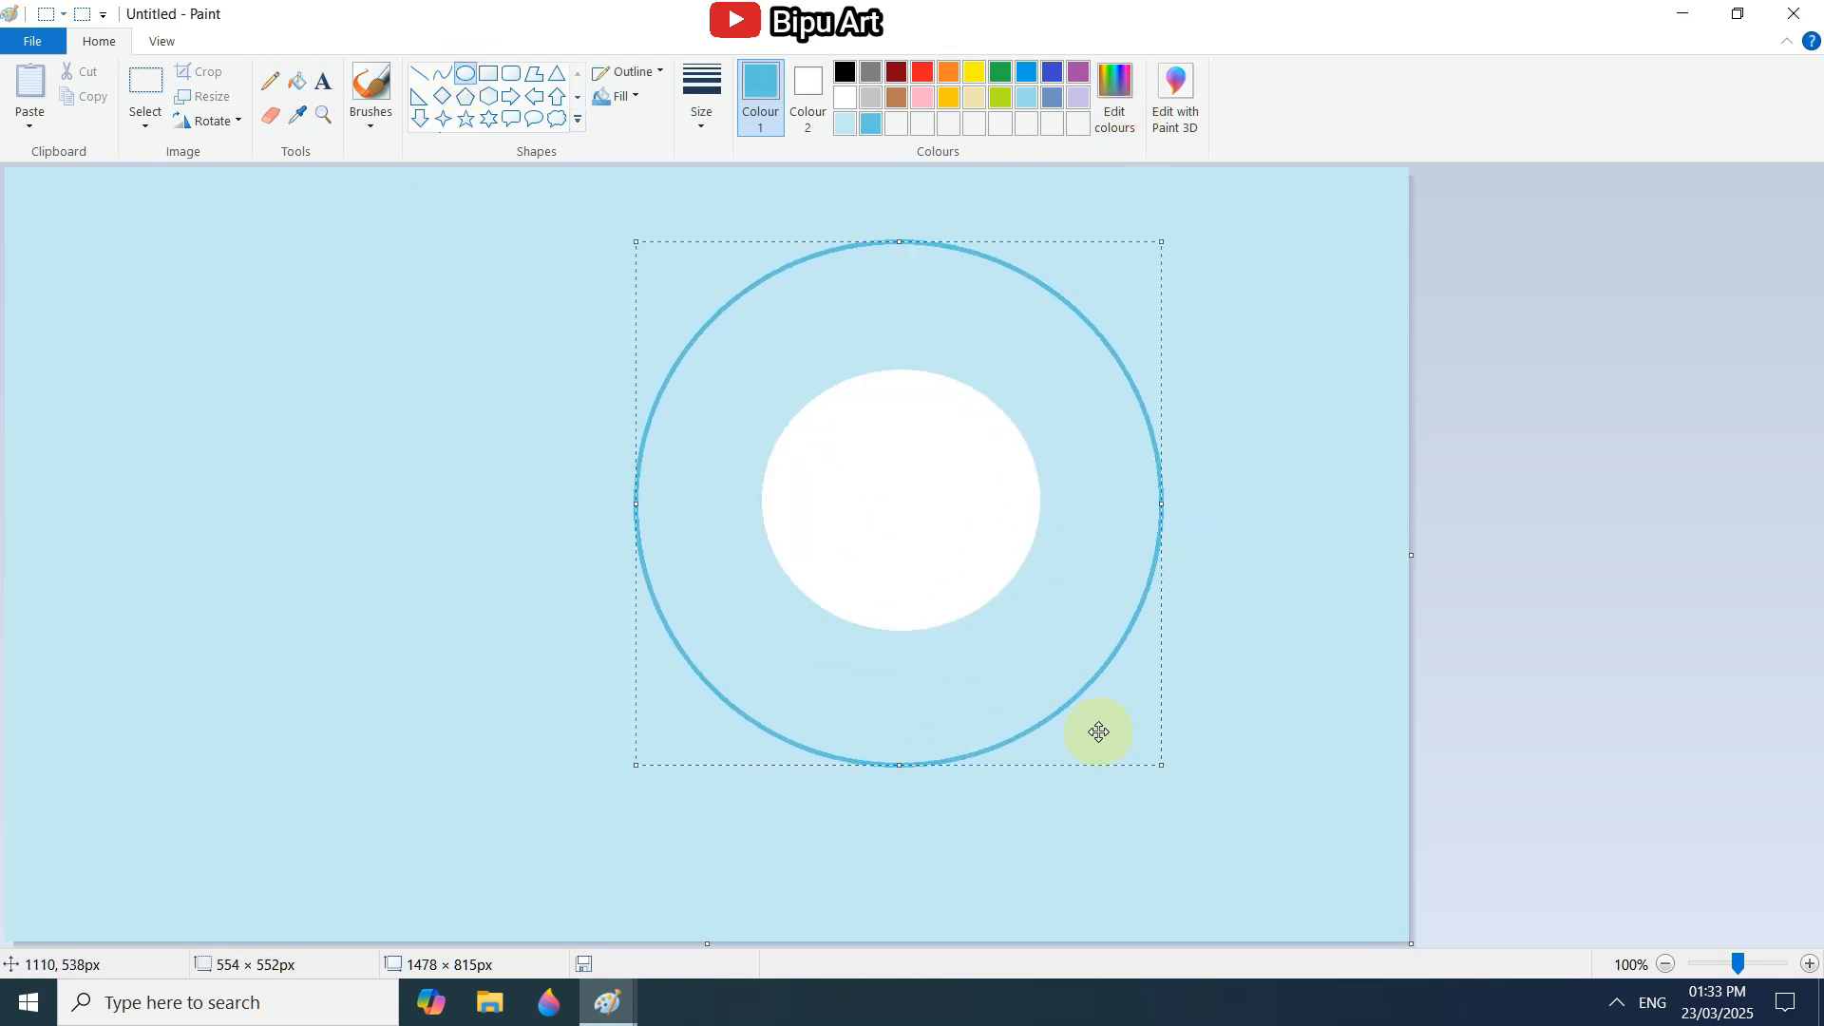
left_click_drag(1161, 766, 1187, 792)
left_click_drag(1063, 704, 1055, 695)
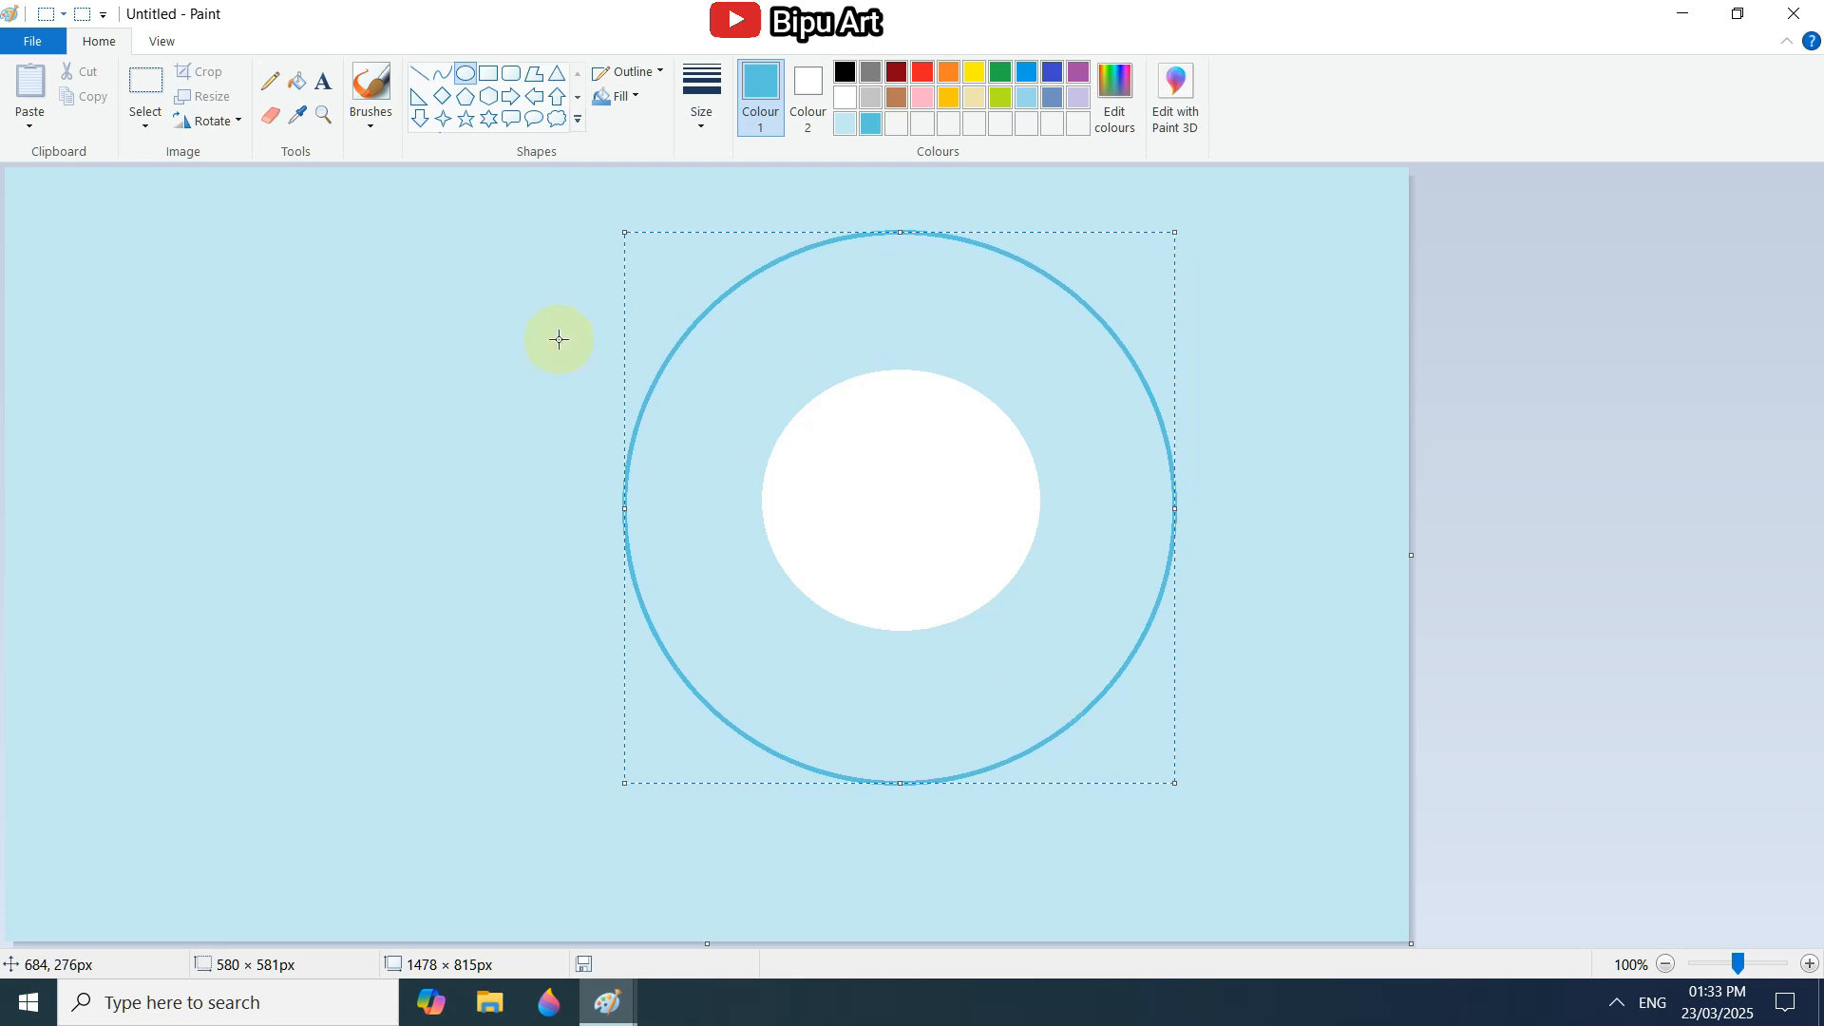
left_click(298, 81)
left_click(333, 248)
Draw an oval about 1024 × 894 px around the others in a custom deep blue (luminance 93) and fill the area outside it.
left_click(1115, 95)
left_click(1169, 479)
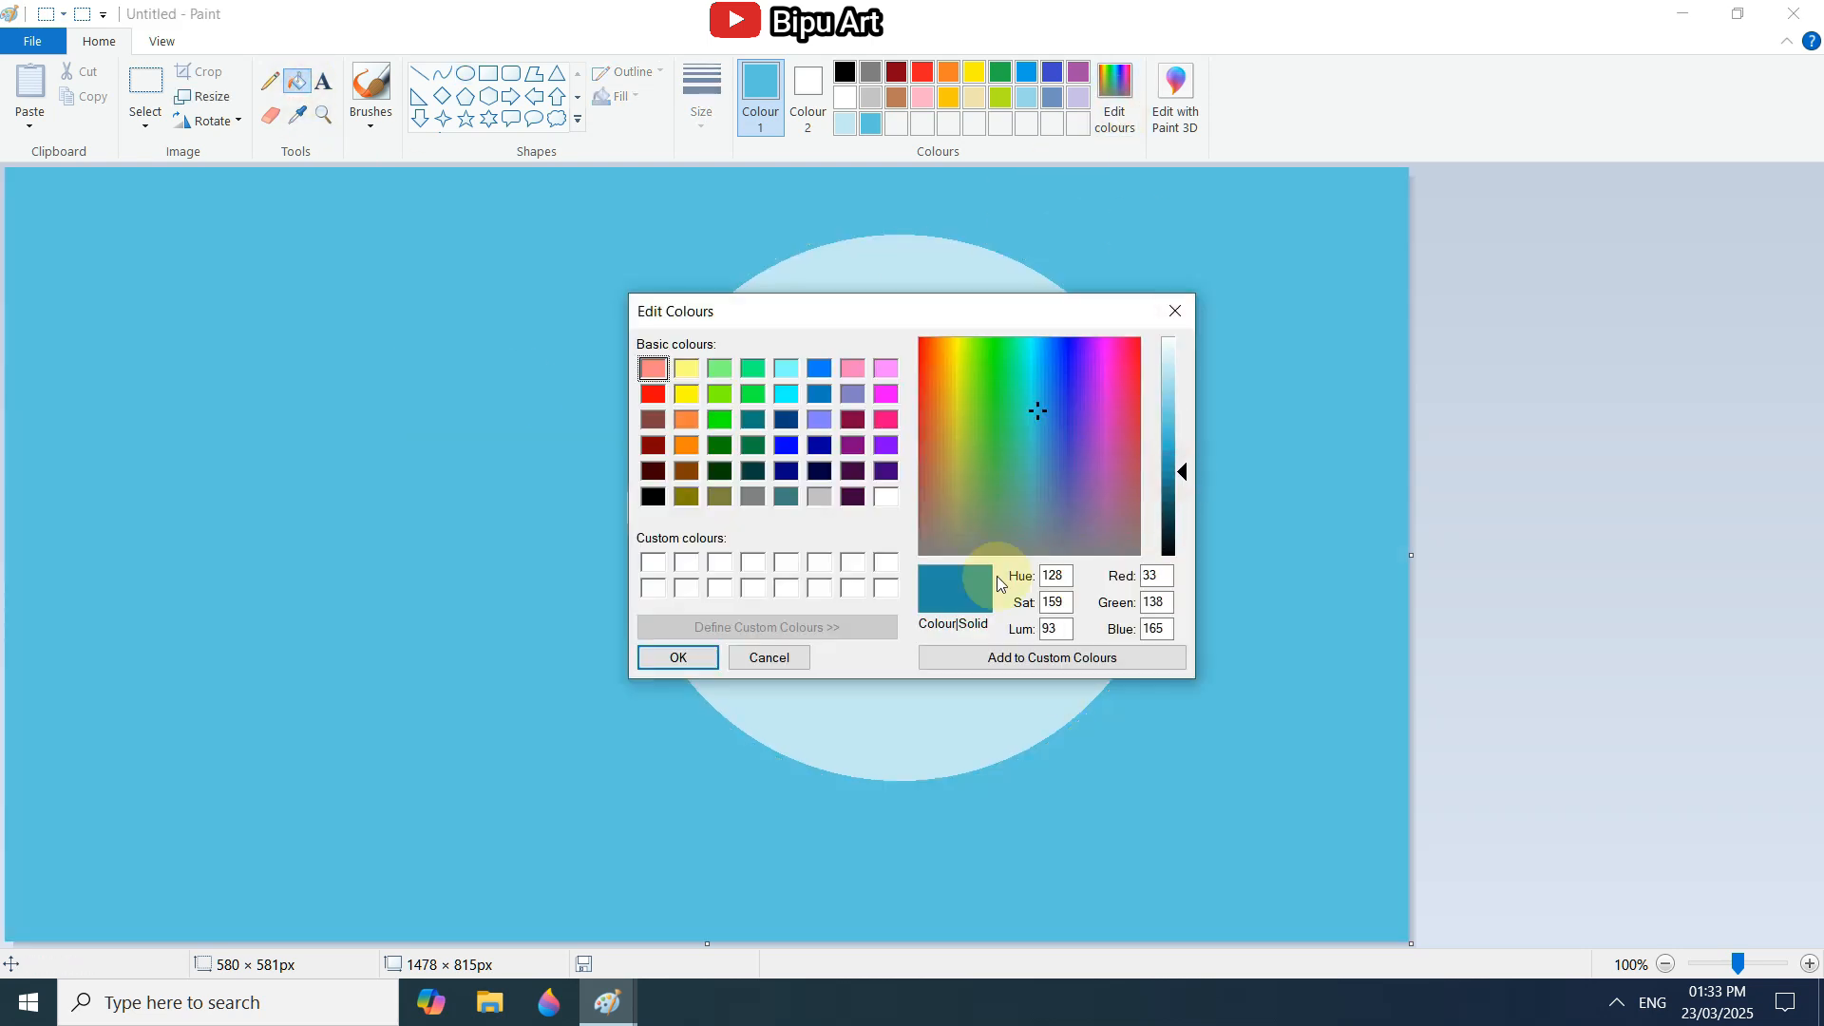
left_click(678, 658)
left_click(466, 73)
left_click_drag(439, 218, 1194, 883)
left_click_drag(1060, 741, 693, 510)
left_click_drag(831, 651, 1057, 833)
mouse_move(771, 570)
left_mouse_down()
mouse_move(1076, 680)
mouse_move(1086, 658)
left_mouse_up()
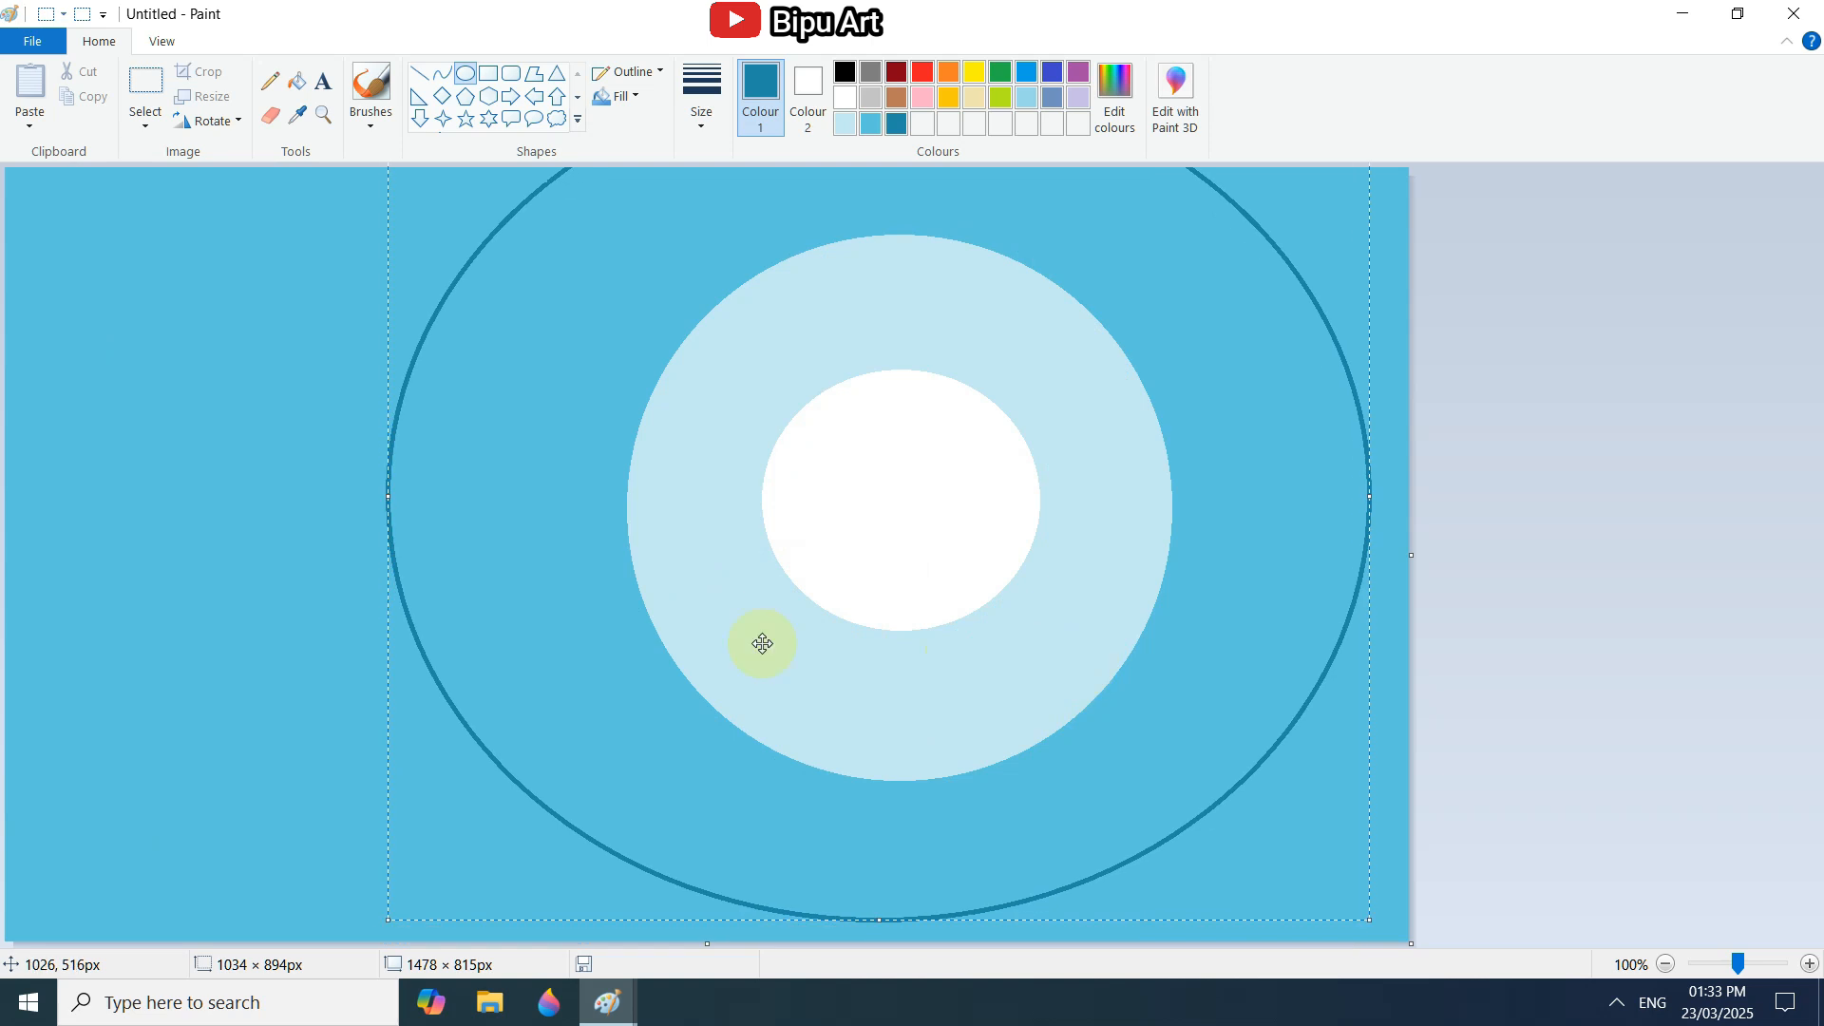
left_click_drag(387, 490, 396, 488)
left_click(296, 77)
left_click(271, 320)
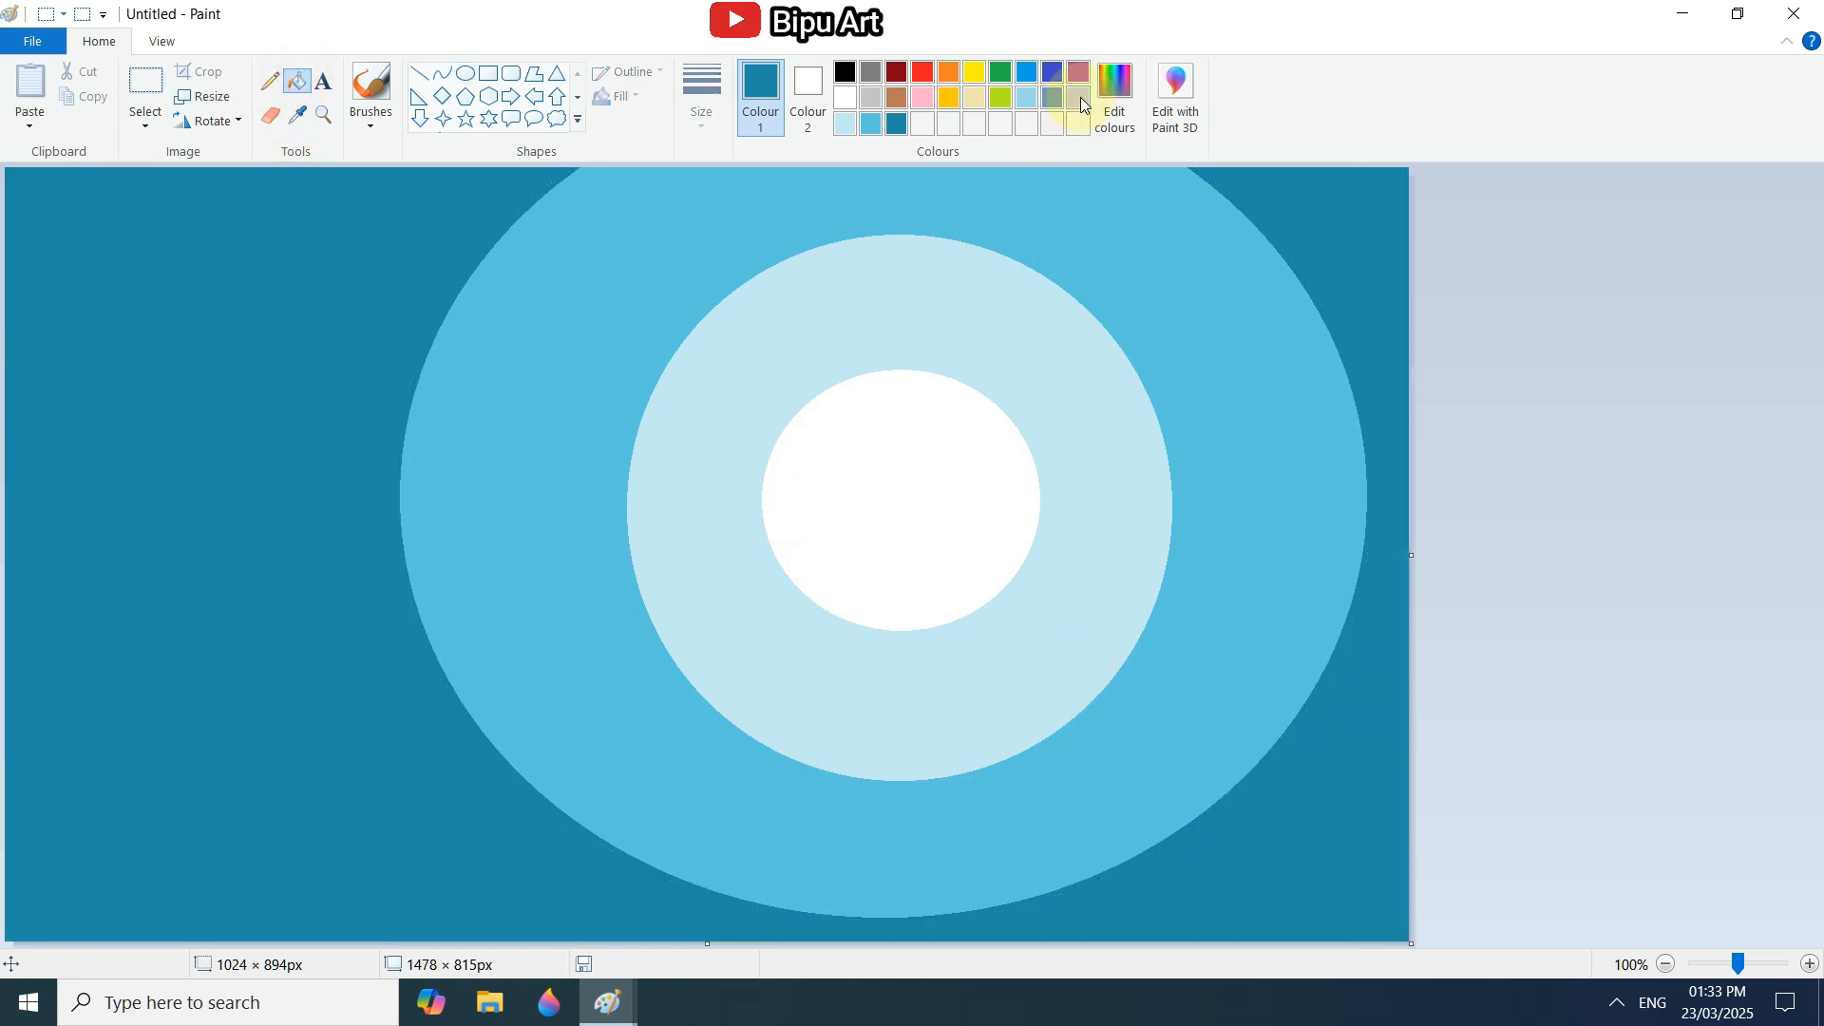
Draw a very dark blue oval outline about 1488 × 1299 px around the other ovals, extending beyond the canvas edges.
left_click(1114, 95)
left_click_drag(1176, 477, 1178, 529)
left_click(663, 657)
left_click(466, 73)
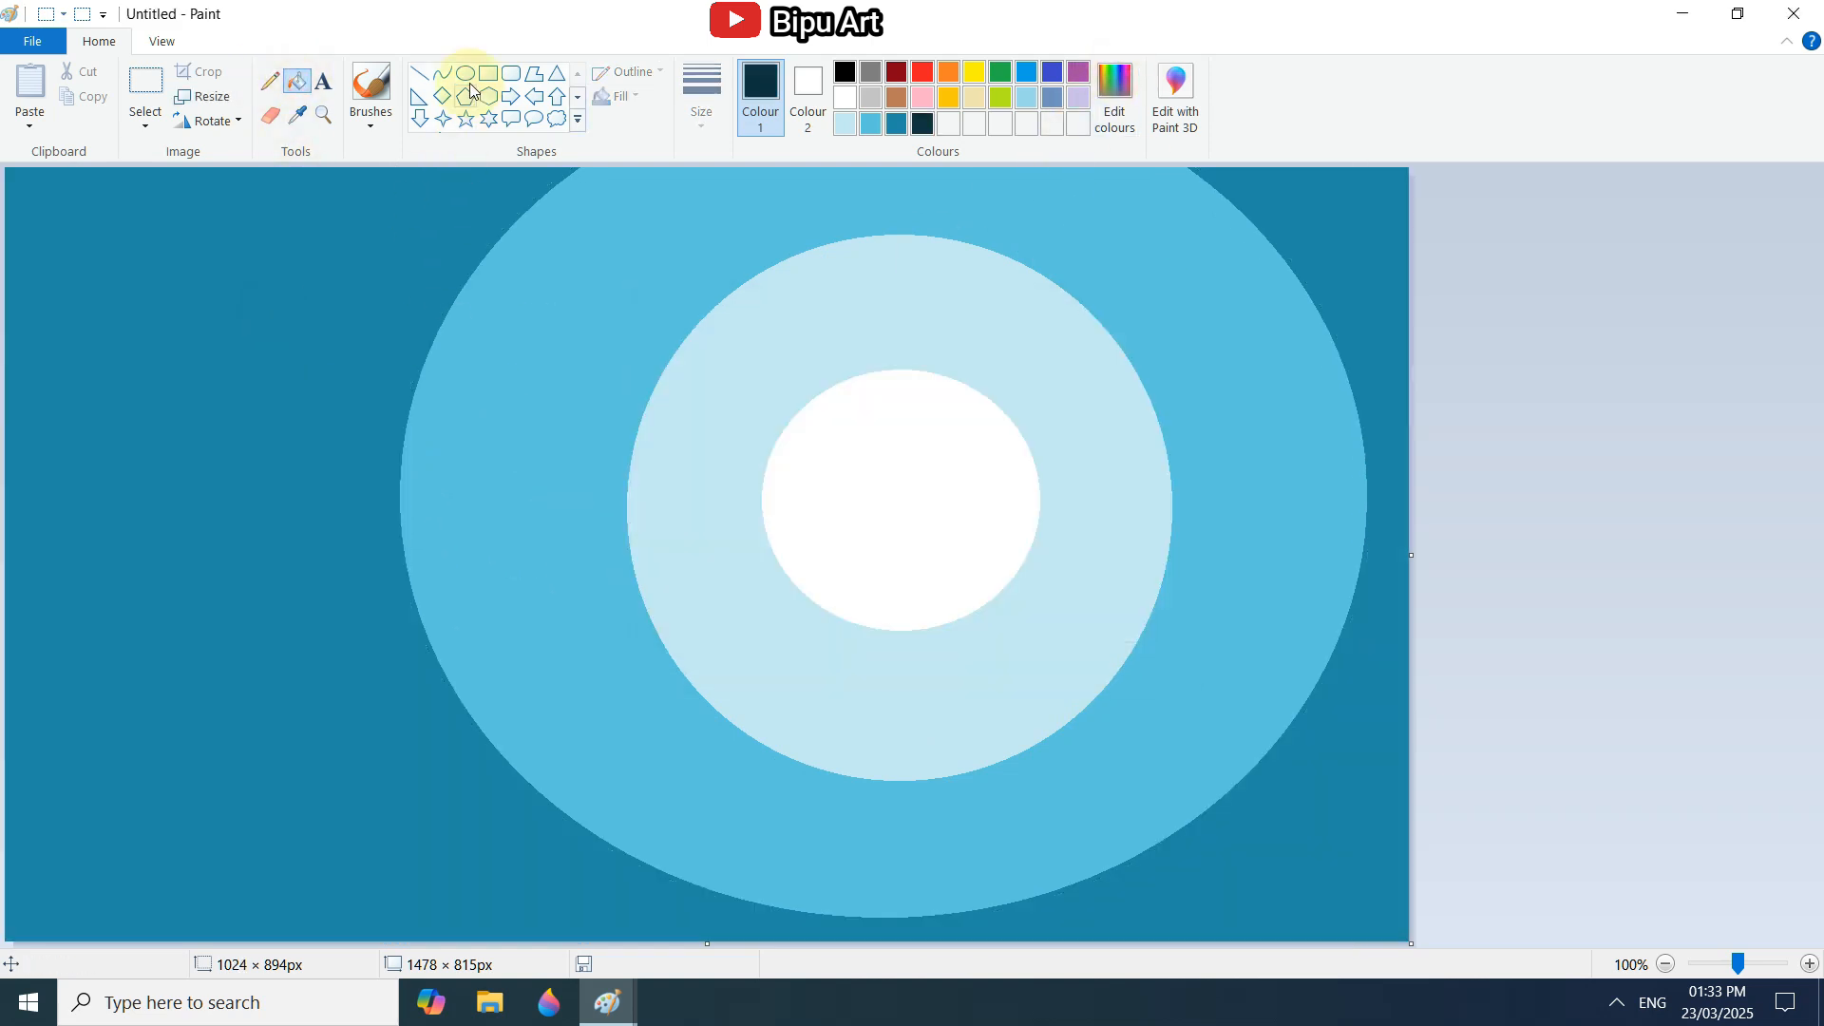
mouse_move(256, 237)
left_mouse_down()
mouse_move(440, 452)
mouse_move(943, 893)
left_mouse_up()
mouse_move(867, 753)
left_mouse_down()
mouse_move(677, 560)
mouse_move(871, 651)
mouse_move(1050, 659)
mouse_move(1030, 766)
mouse_move(1161, 898)
left_mouse_up()
left_click_drag(708, 493, 732, 371)
left_click_drag(1195, 786, 1347, 856)
left_click_drag(997, 496, 1246, 767)
left_click_drag(1246, 767, 1245, 759)
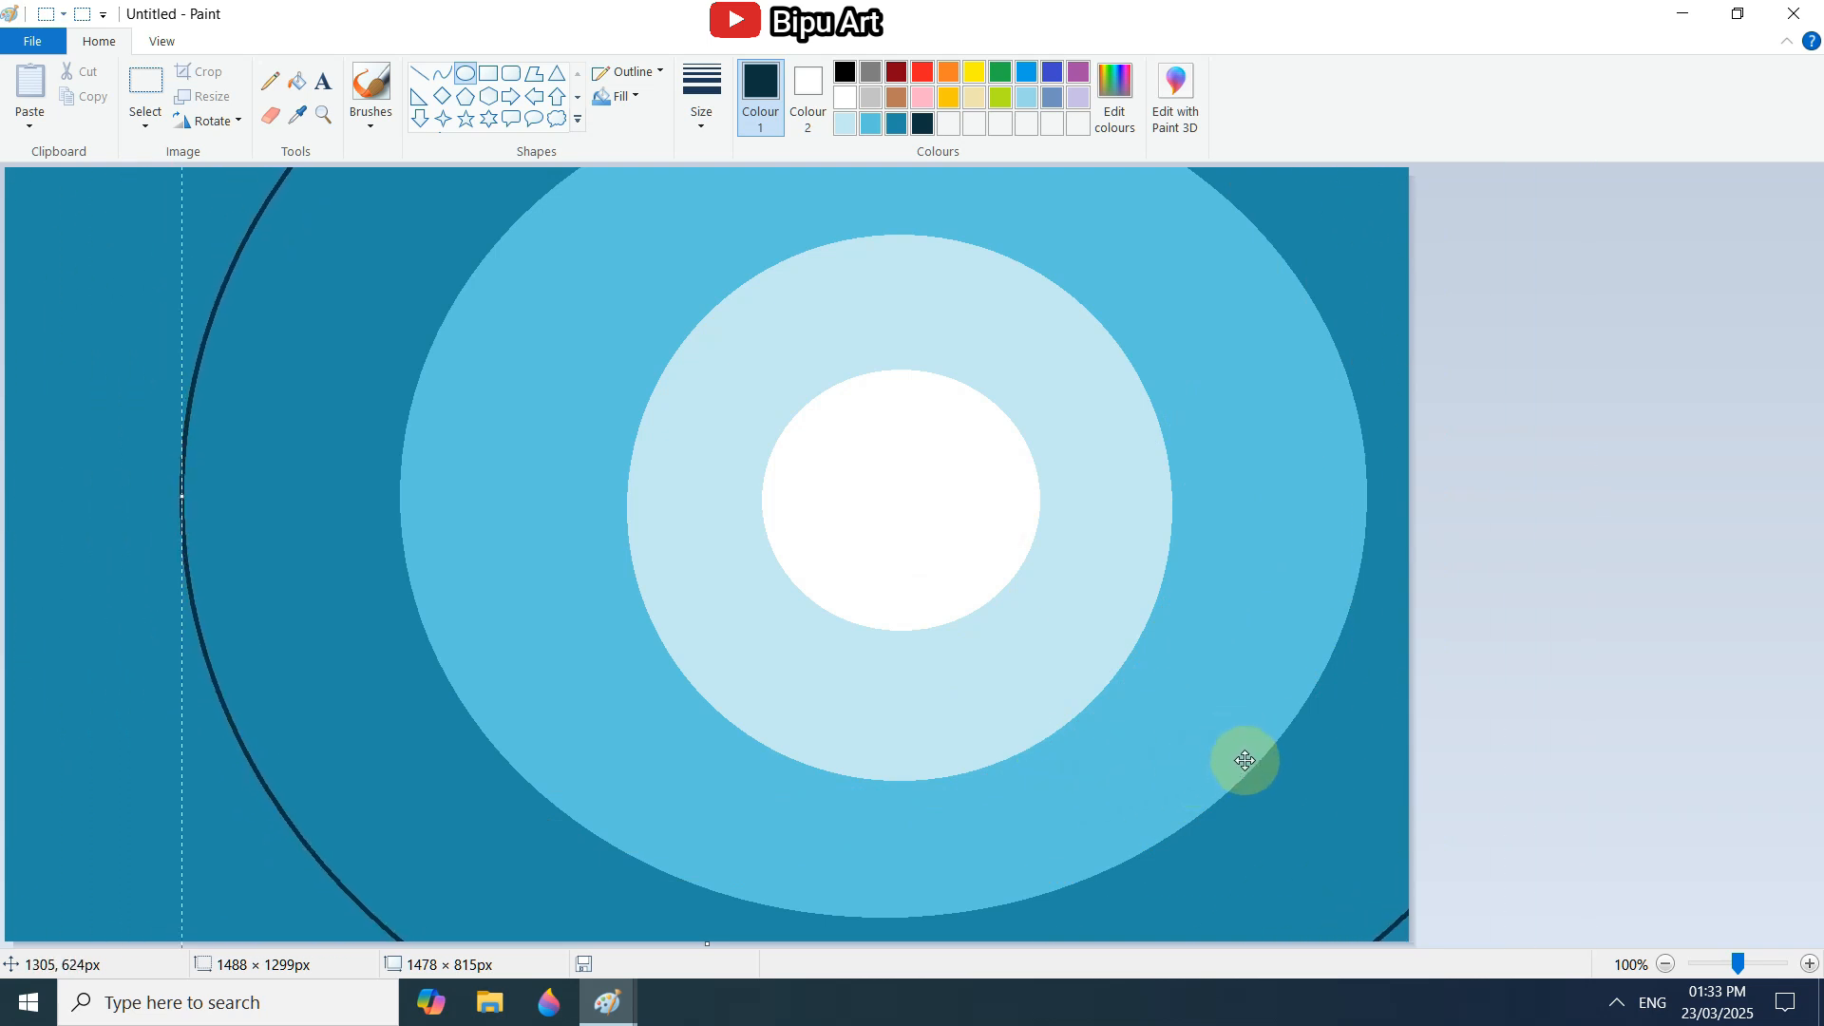
Fill the areas outside the largest oval with the very dark blue, including the small lower-right corner.
left_click(302, 84)
left_click(114, 318)
left_click(1396, 932)
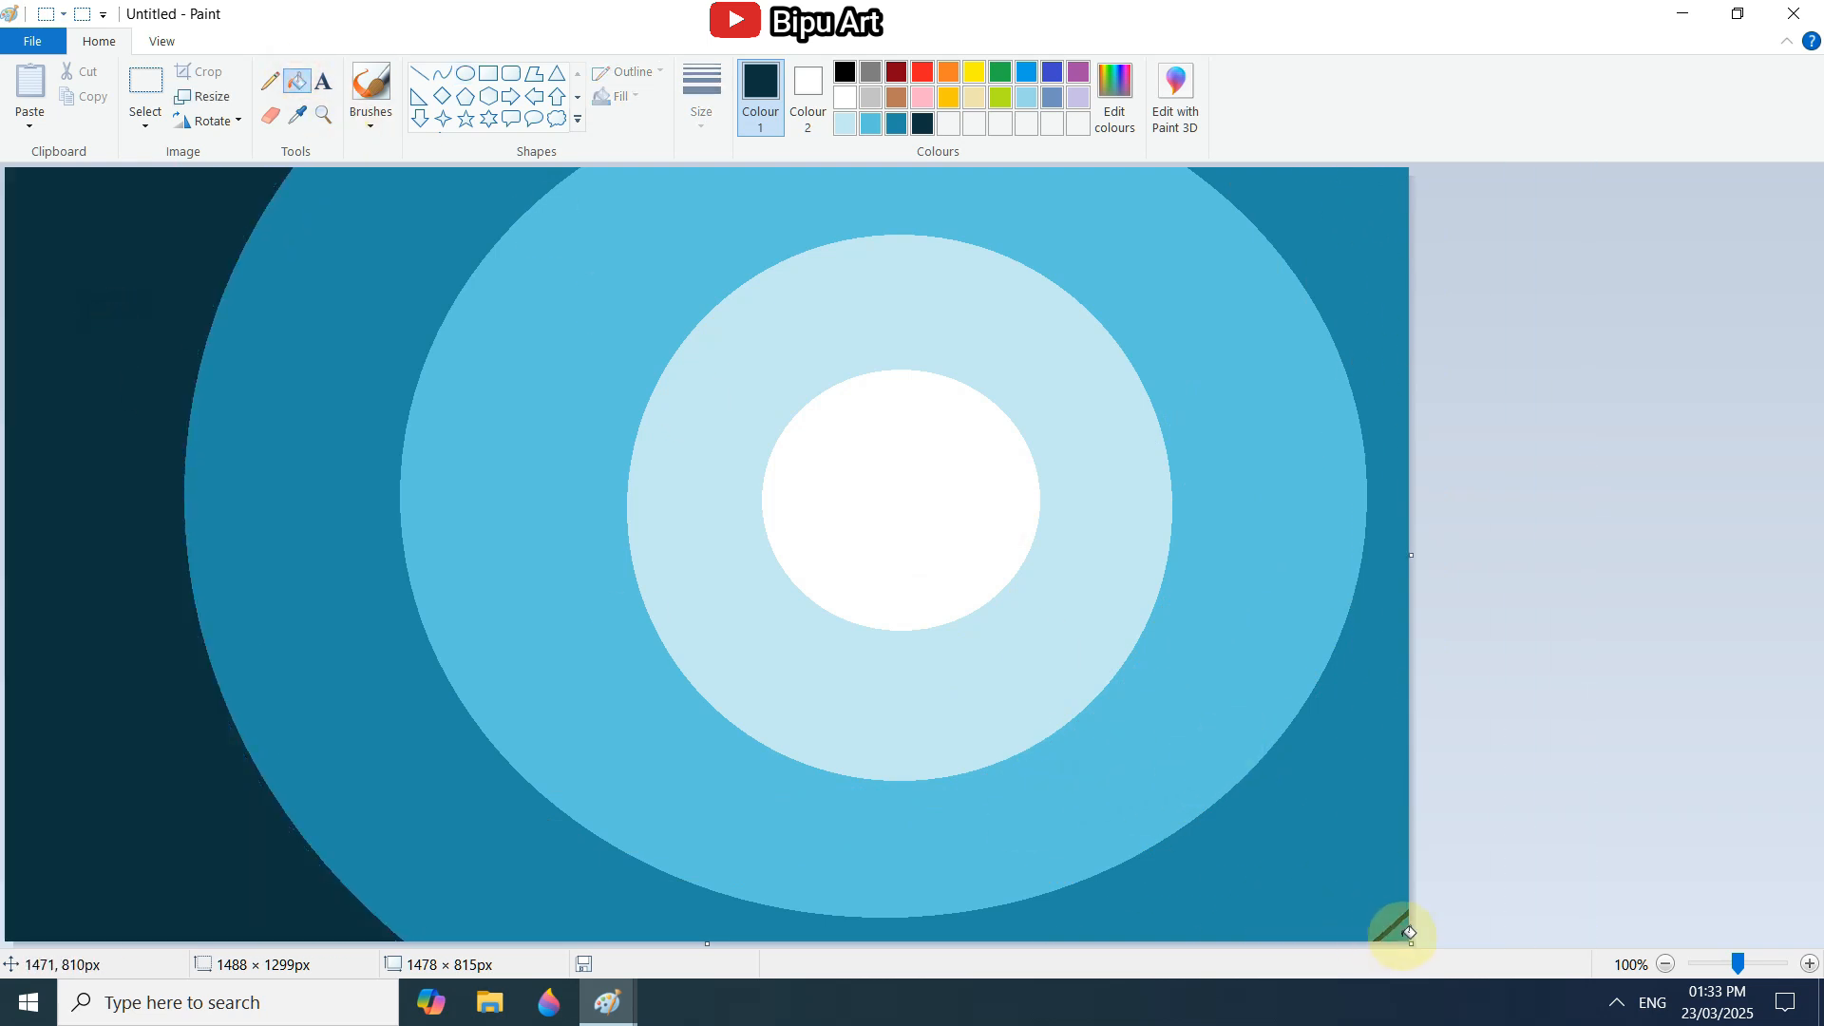
Soften the outer edge of the pale blue ring all around with an enlarged Natural pencil brush in pale blue.
left_click(371, 120)
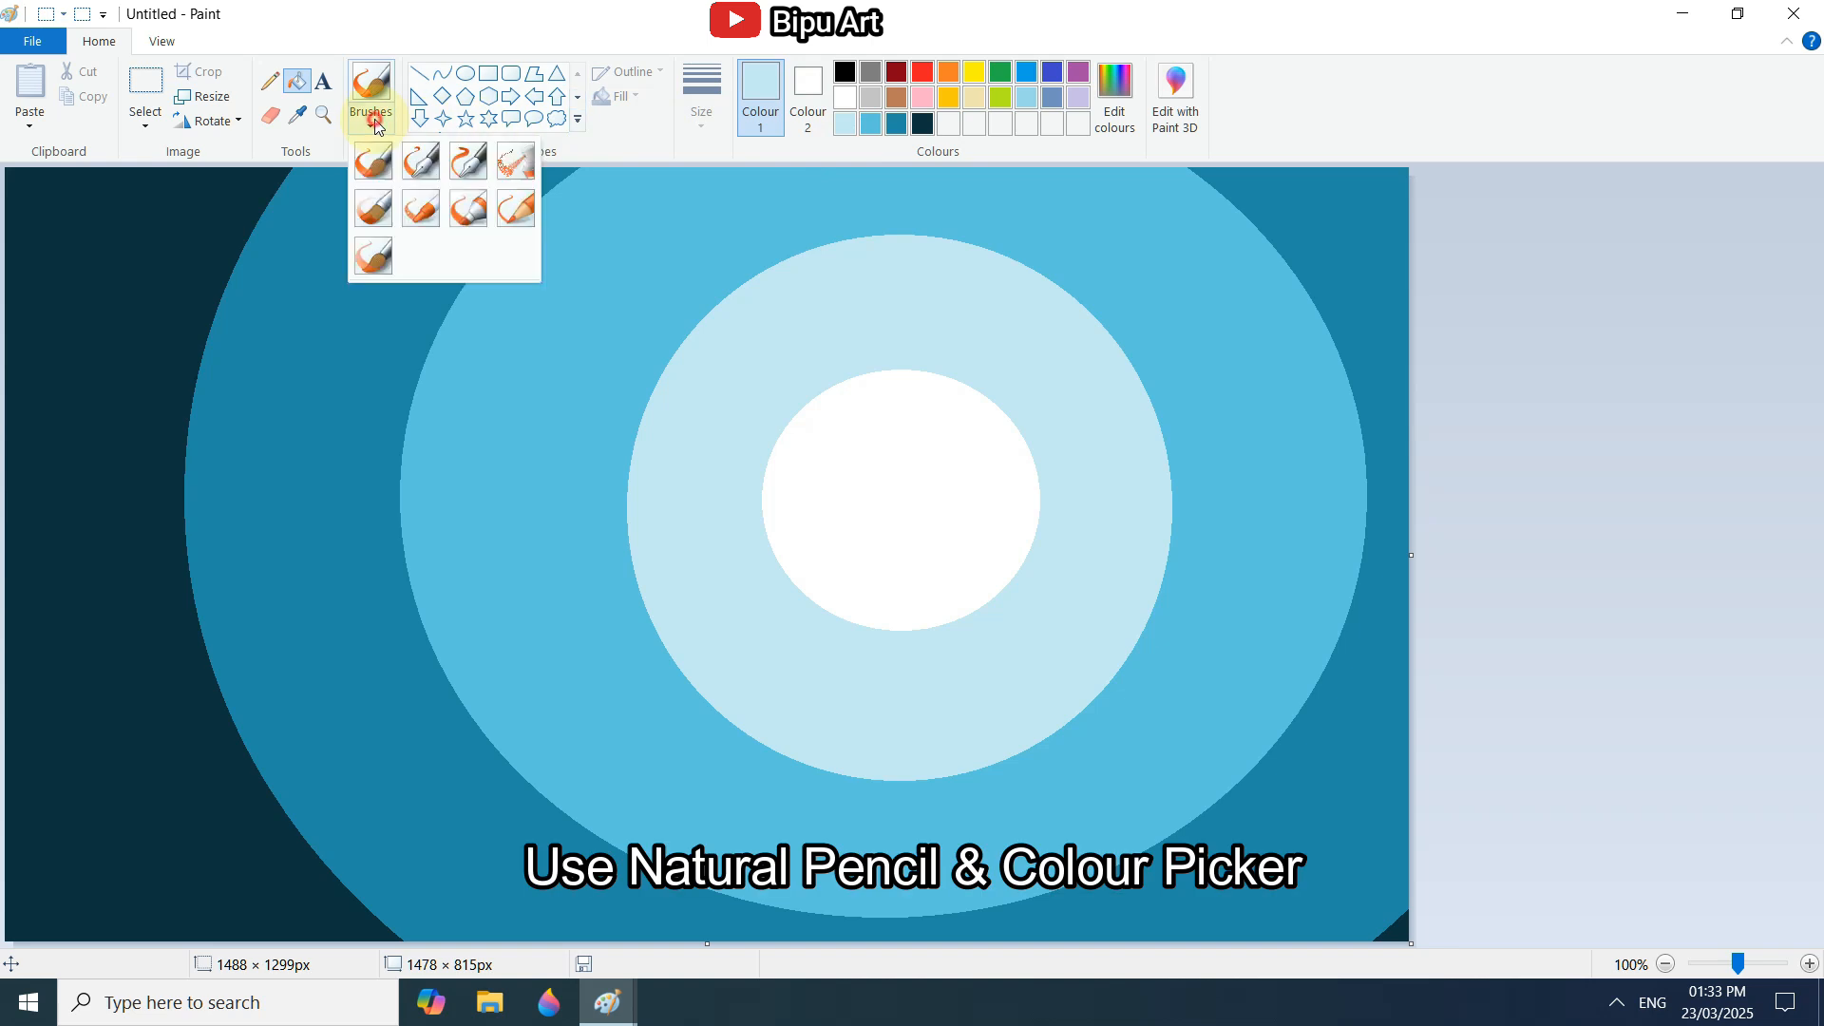
left_click(503, 211)
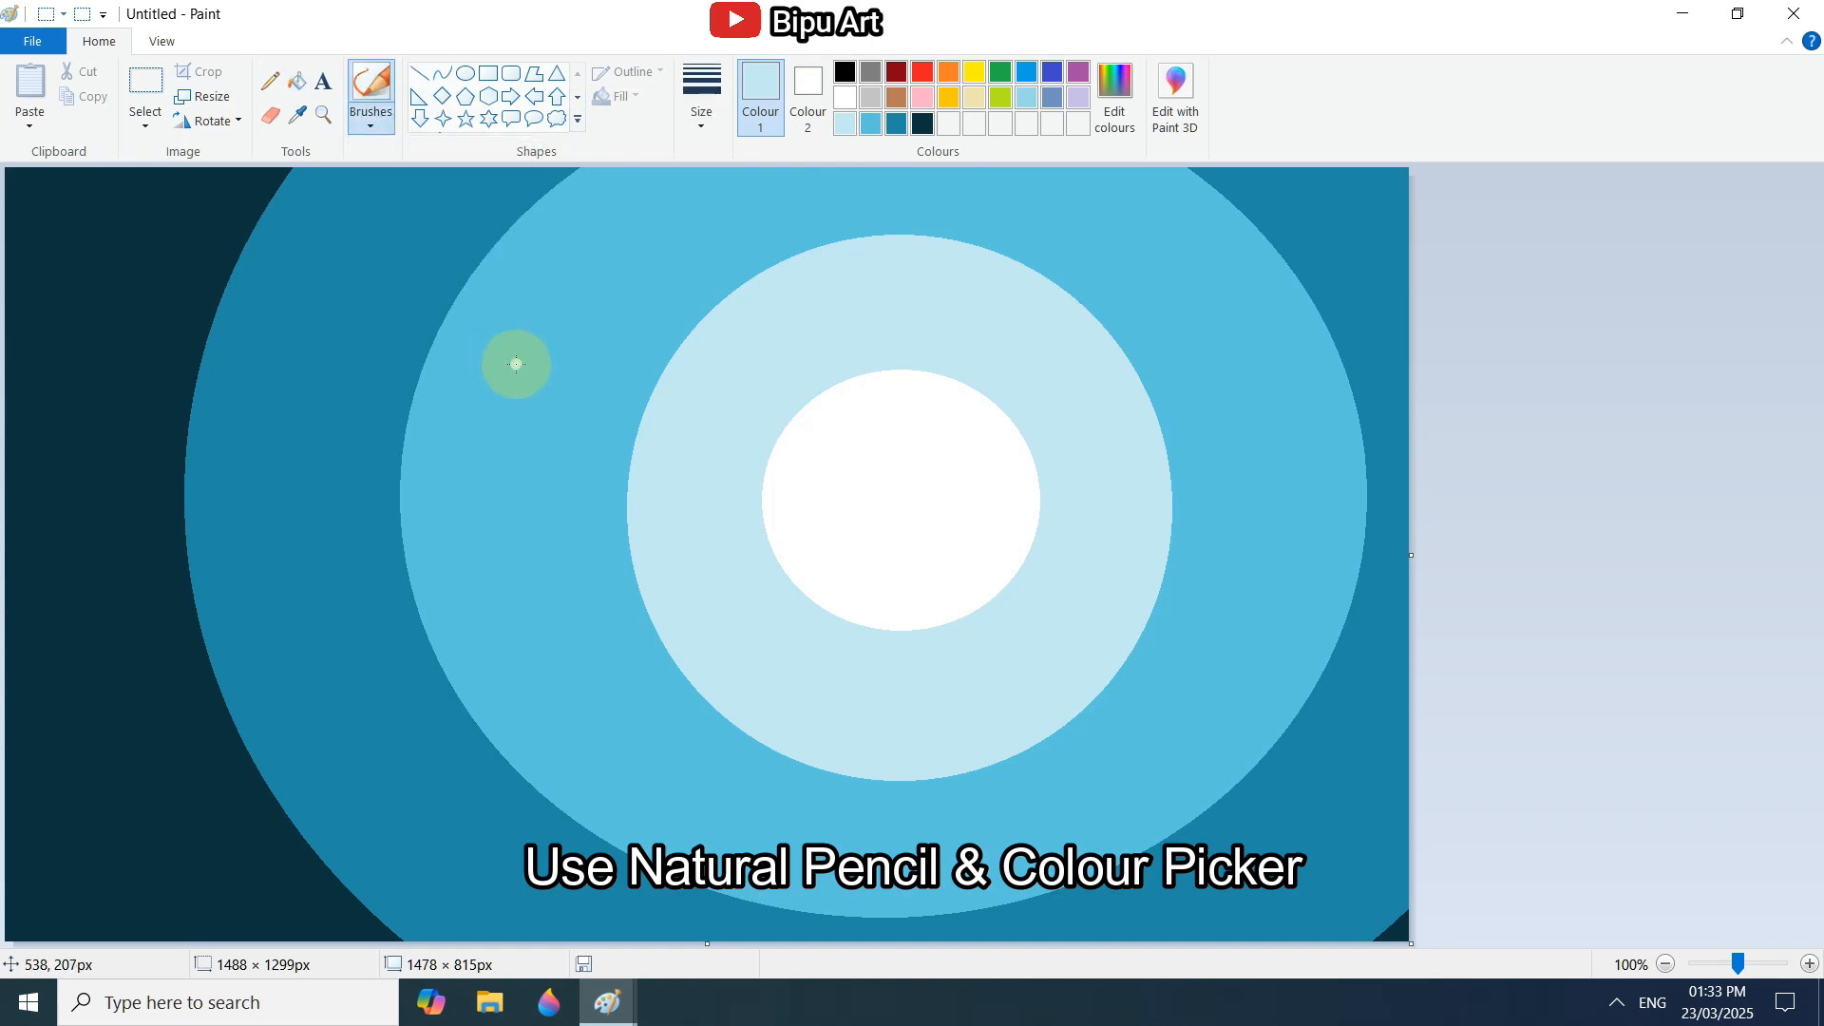
key("ctrl+plus")
key("ctrl+plus")
key("ctrl+plus")
key("ctrl+plus")
key("ctrl+plus")
key("ctrl+plus")
key("ctrl+plus")
key("ctrl+plus")
key("ctrl+plus")
key("ctrl+plus")
key("ctrl+plus")
key("ctrl+plus")
key("ctrl+plus")
key("ctrl+plus")
key("ctrl+plus")
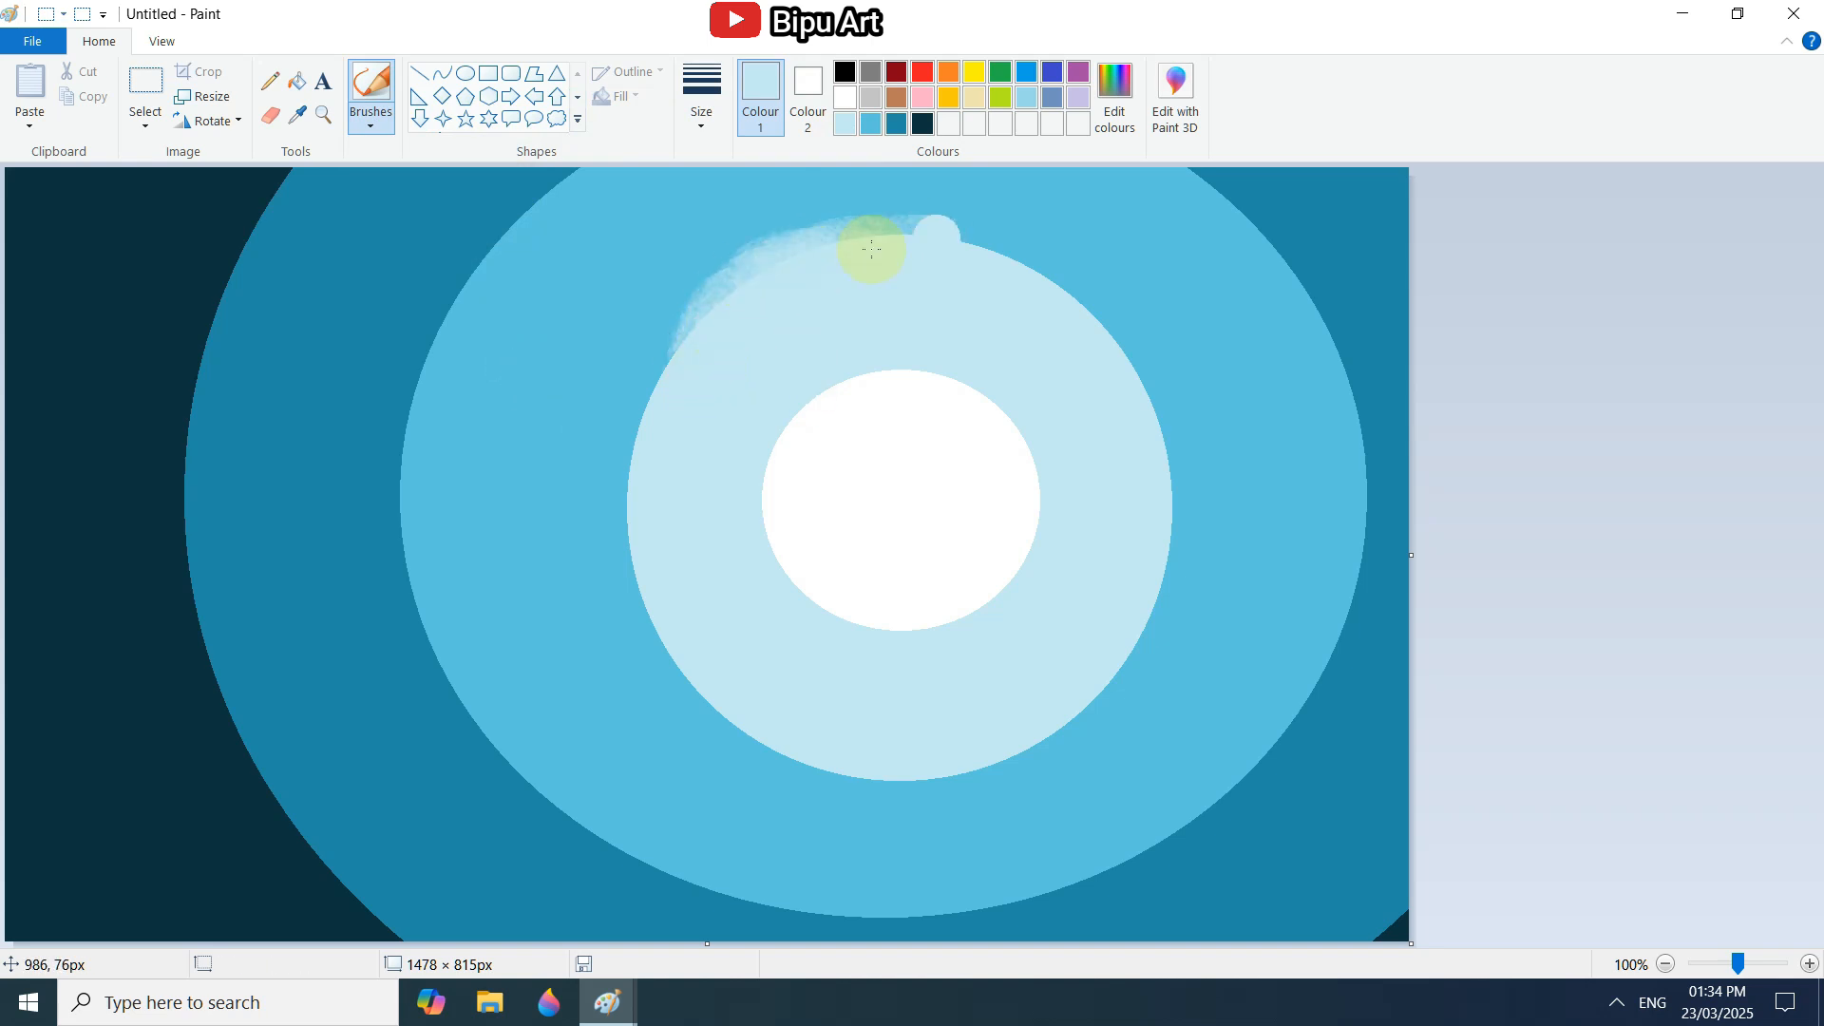
mouse_move(870, 249)
left_mouse_down()
mouse_move(966, 254)
mouse_move(1023, 290)
left_mouse_up()
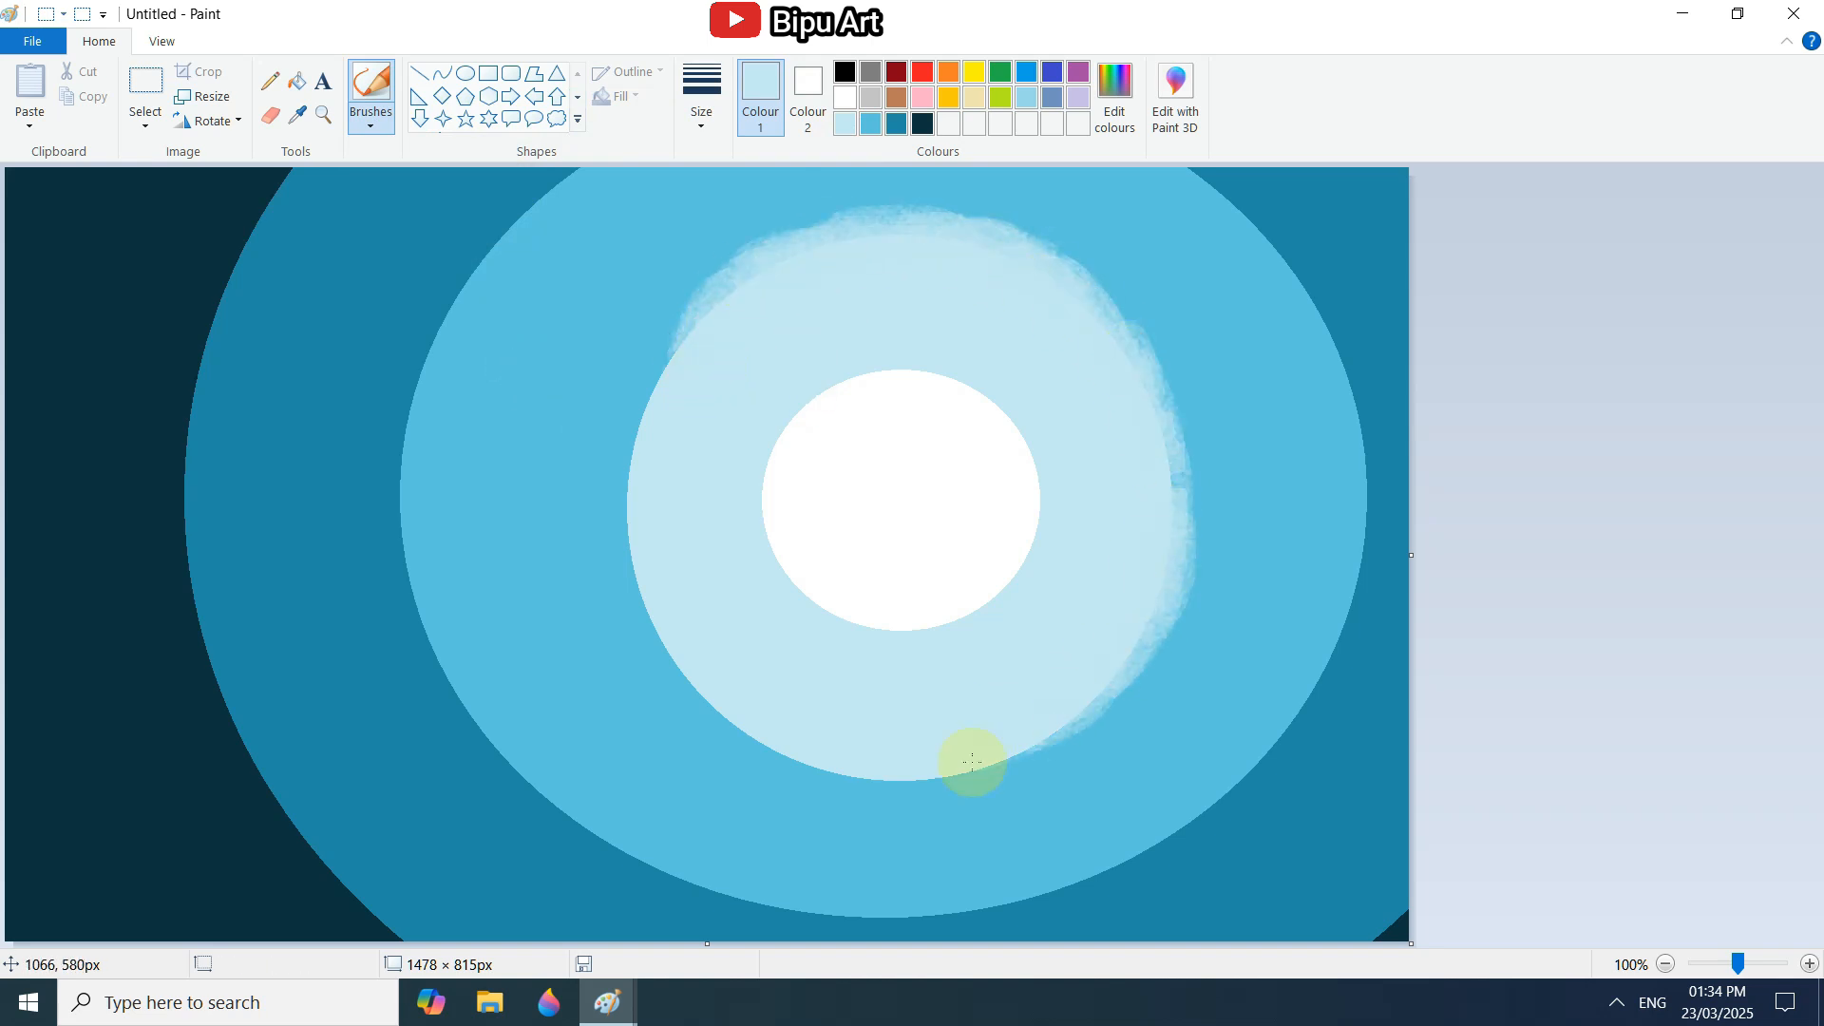
mouse_move(625, 511)
left_mouse_down()
mouse_move(630, 453)
mouse_move(611, 434)
mouse_move(726, 307)
mouse_move(885, 251)
left_mouse_up()
mouse_move(1078, 717)
left_mouse_down()
mouse_move(986, 768)
mouse_move(892, 724)
mouse_move(718, 729)
mouse_move(622, 644)
mouse_move(626, 419)
left_mouse_up()
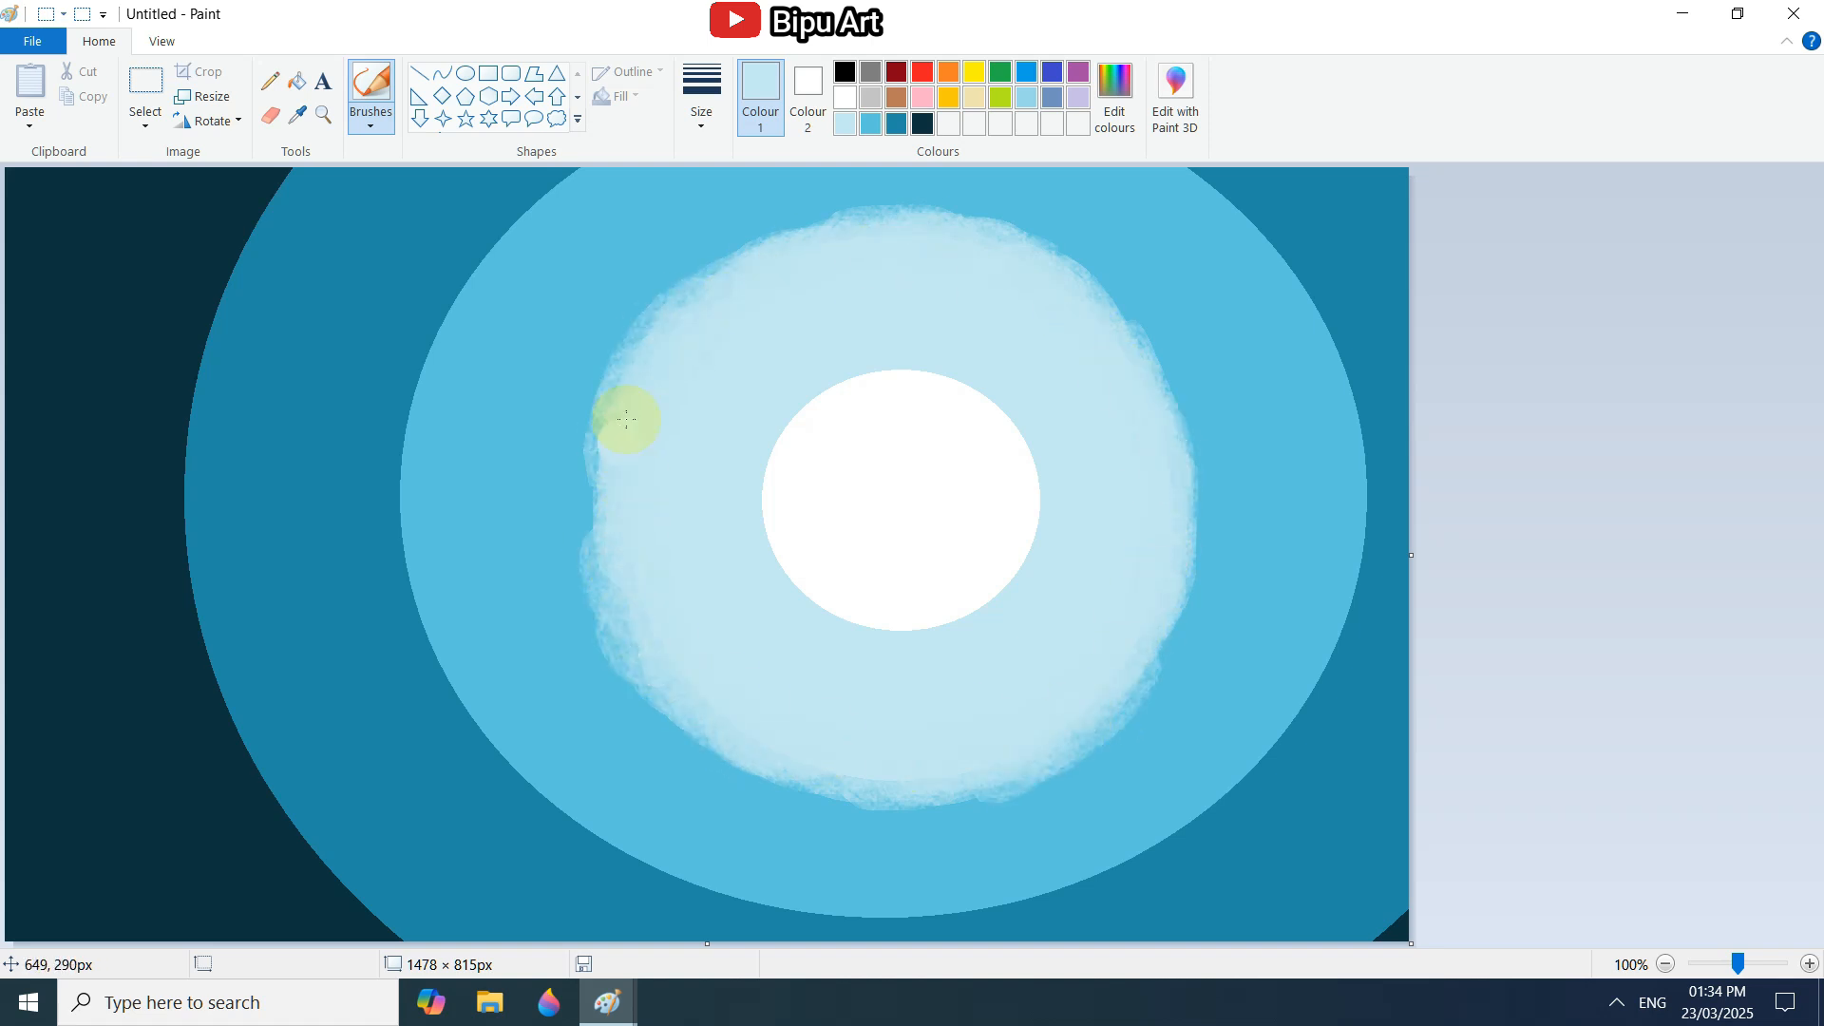
Sample the white centre's colour and brush around its rim to soften the edge into the pale blue ring.
left_click(307, 105)
left_click(765, 537)
mouse_move(793, 435)
left_mouse_down()
mouse_move(847, 363)
mouse_move(926, 367)
left_mouse_up()
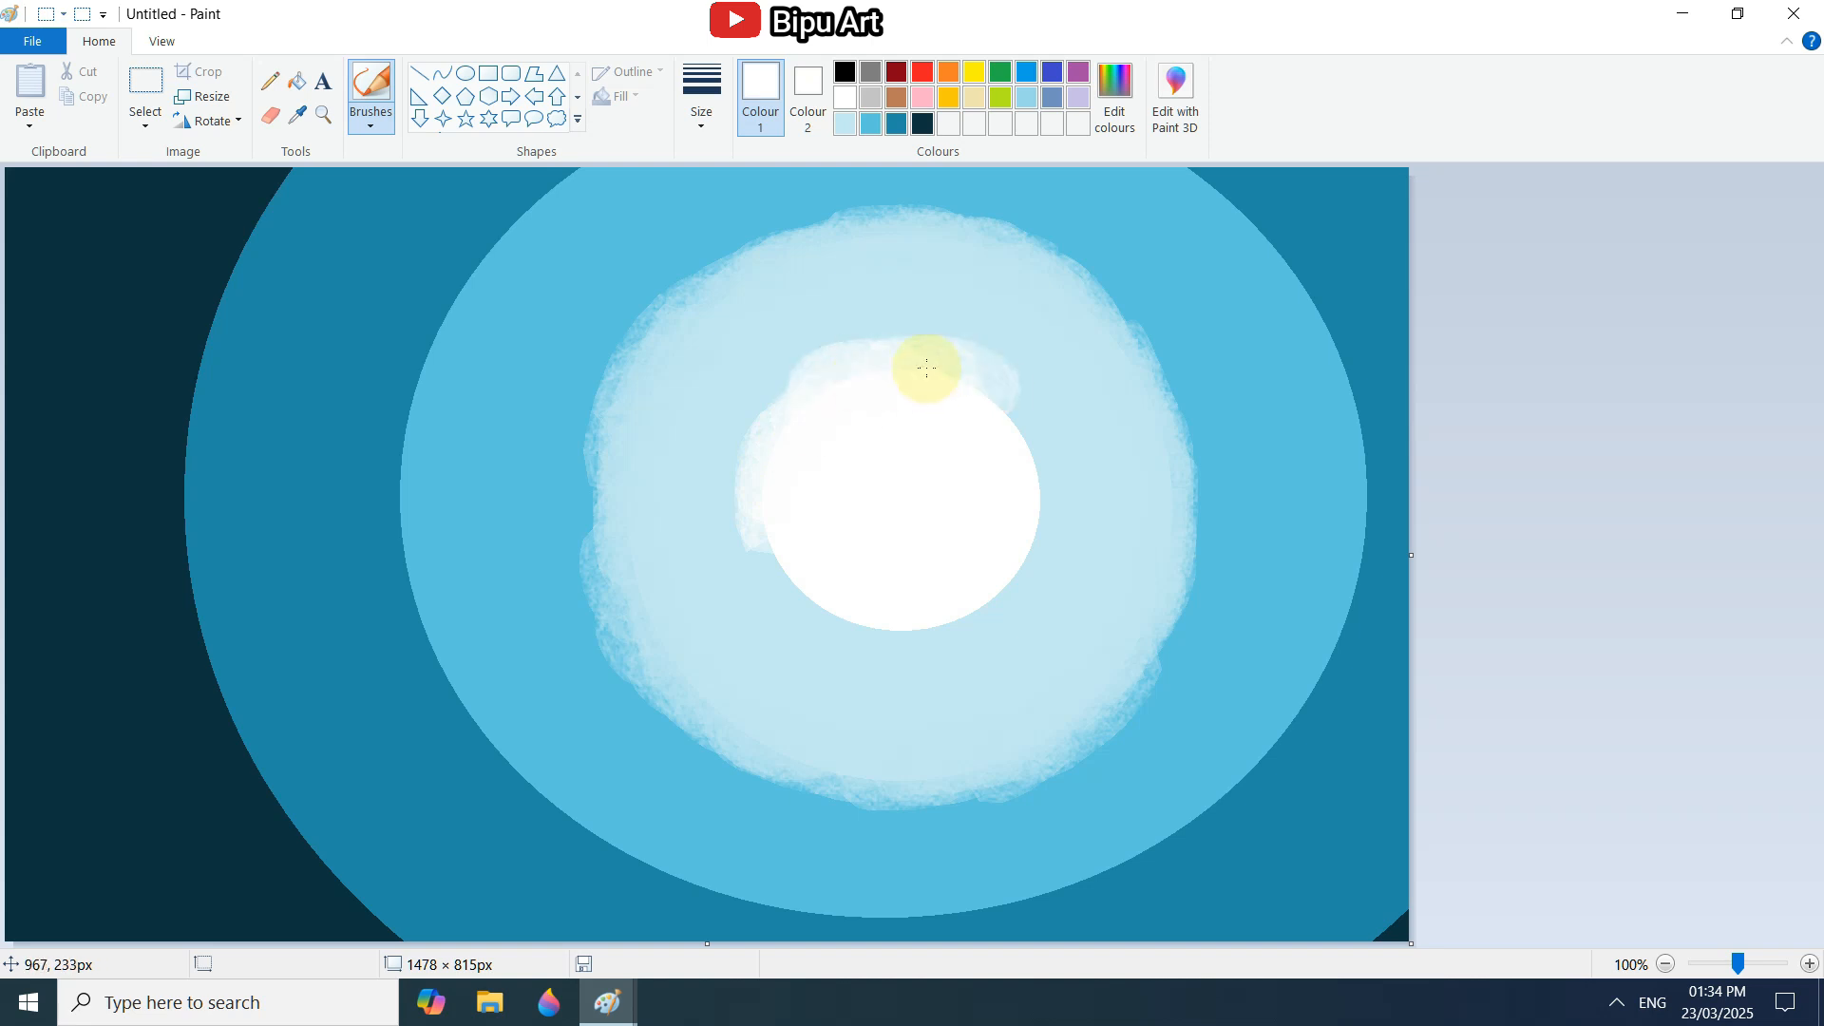
mouse_move(1039, 525)
left_mouse_down()
mouse_move(977, 598)
mouse_move(755, 582)
left_mouse_up()
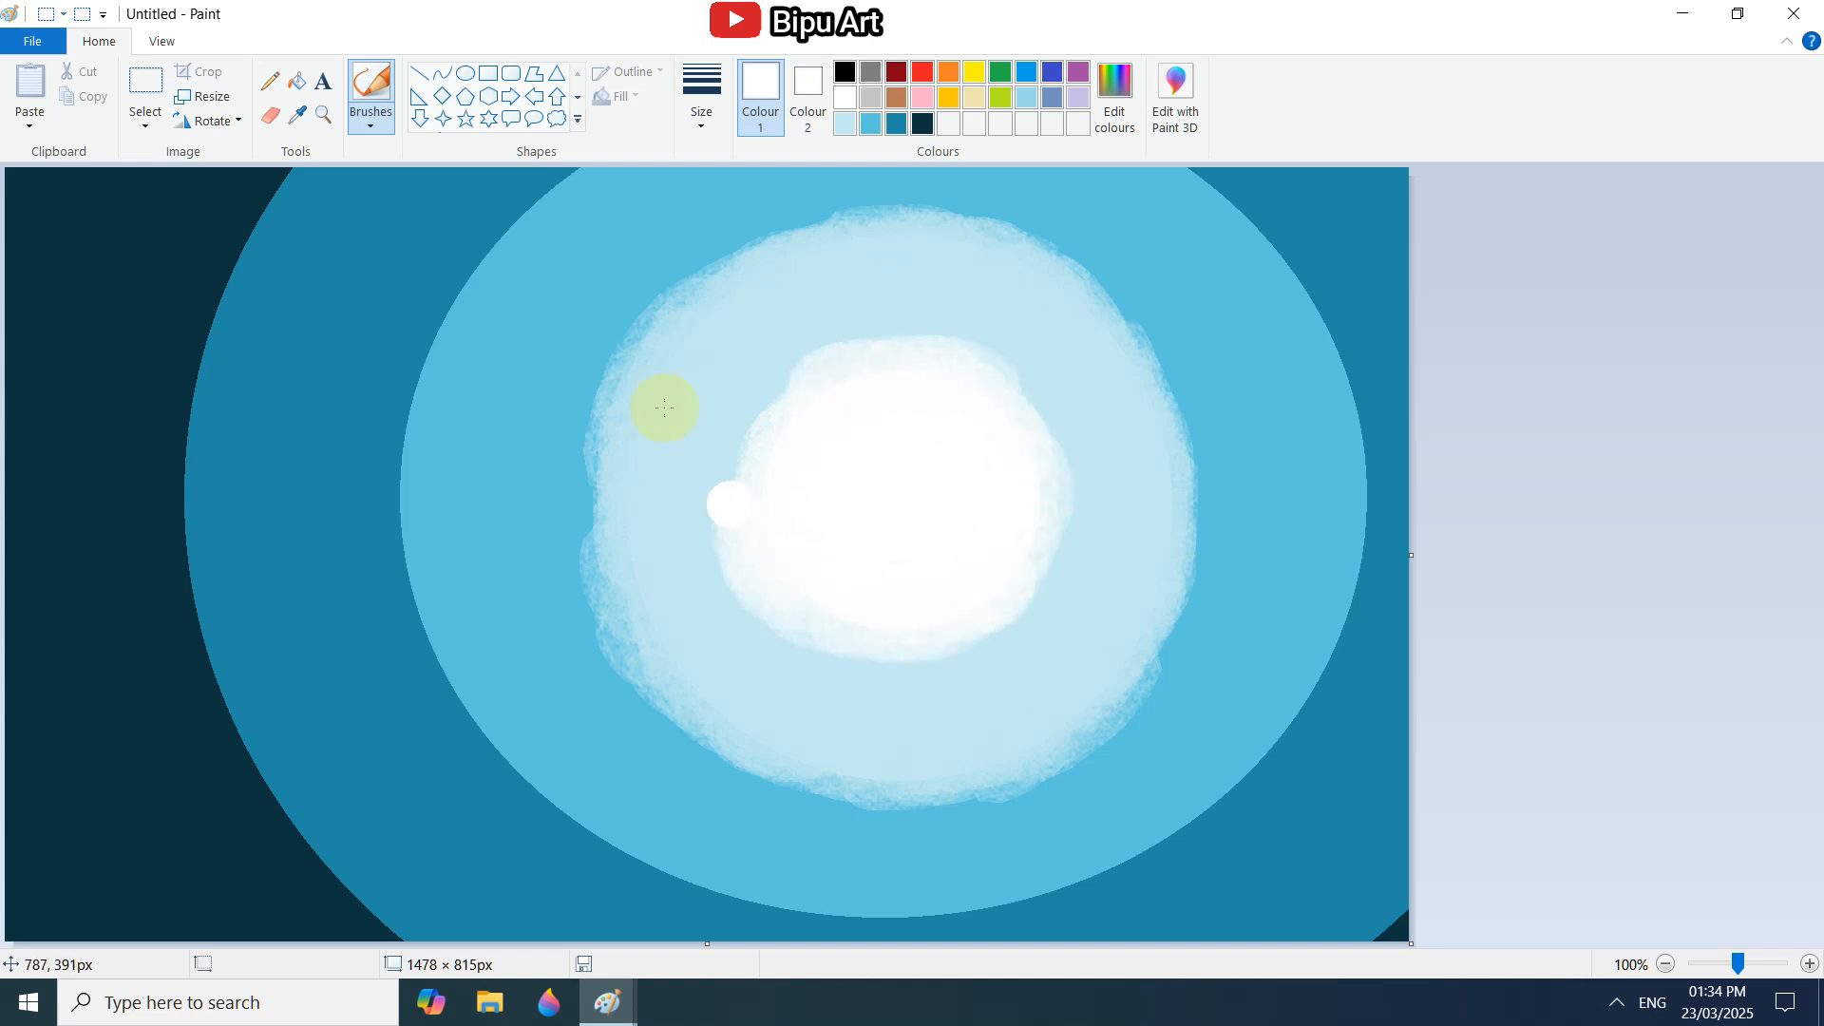
Soften the outer edge of the medium blue ring with Natural pencil strokes in its own sampled colour.
left_click(454, 377)
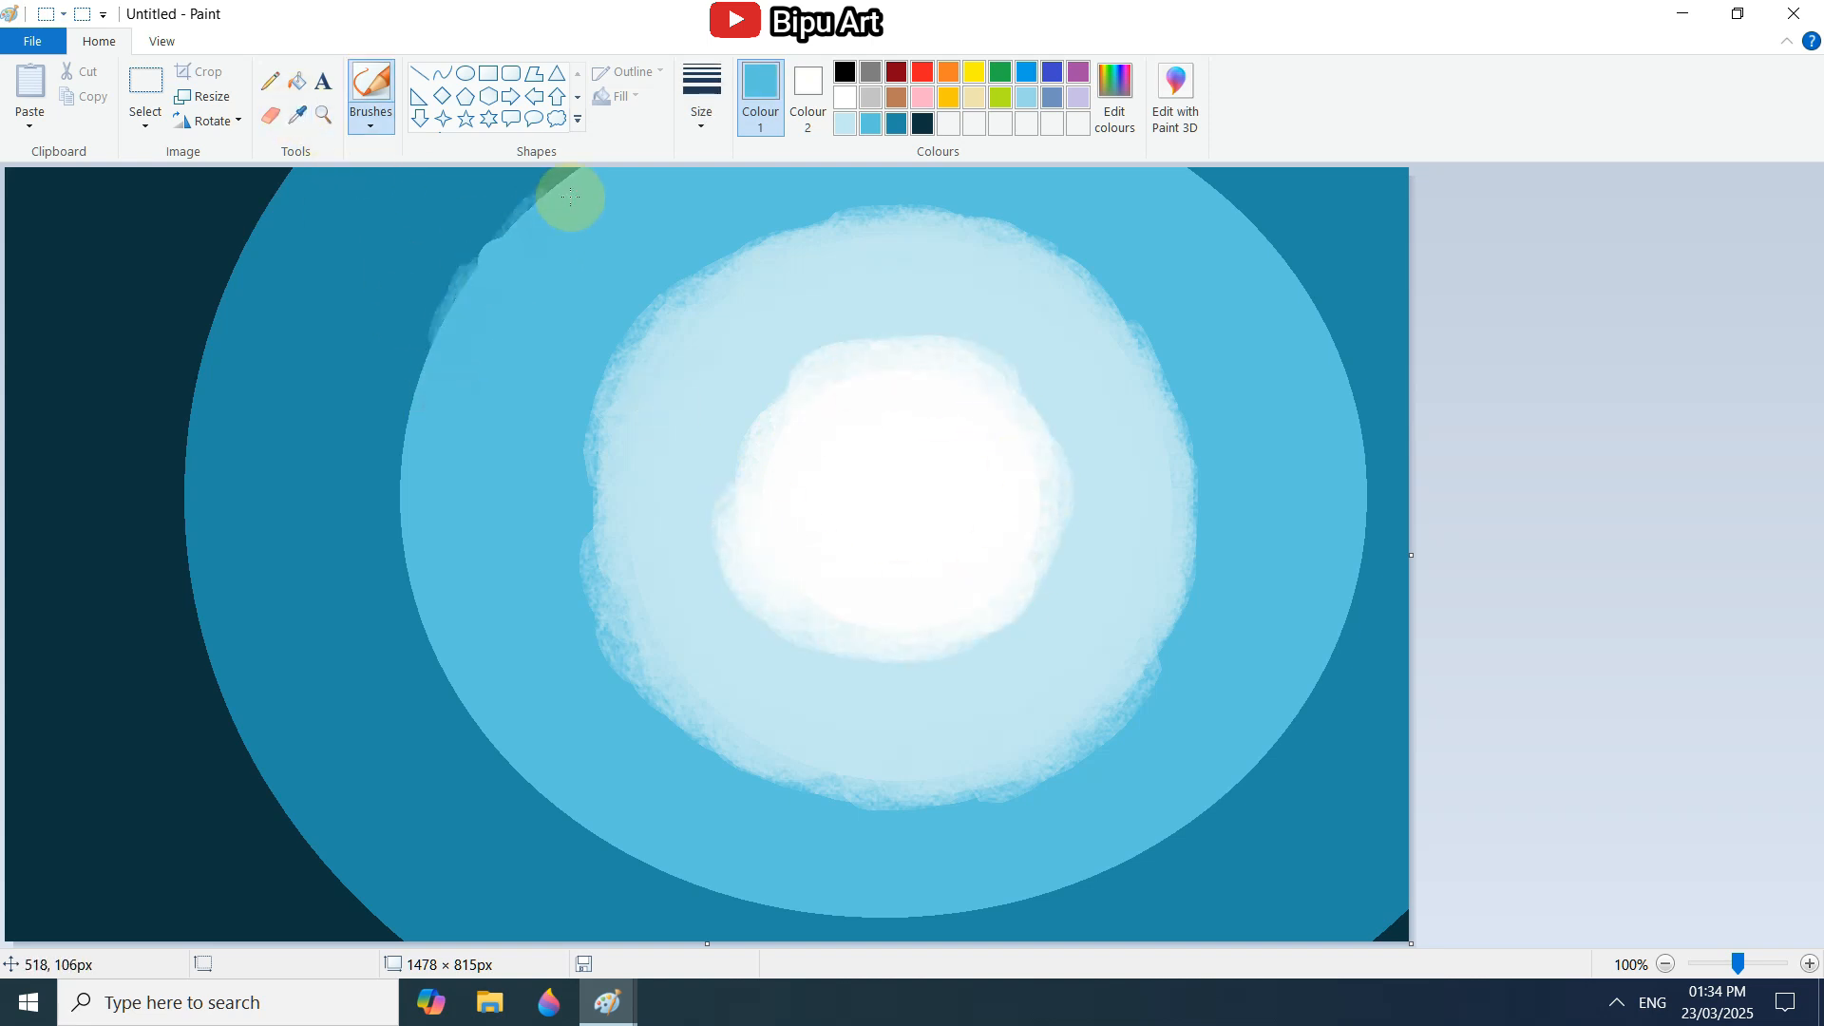
mouse_move(570, 195)
left_mouse_down()
mouse_move(474, 281)
mouse_move(414, 392)
mouse_move(416, 635)
mouse_move(531, 791)
mouse_move(626, 864)
mouse_move(879, 899)
mouse_move(974, 886)
left_mouse_up()
left_click(1609, 1010)
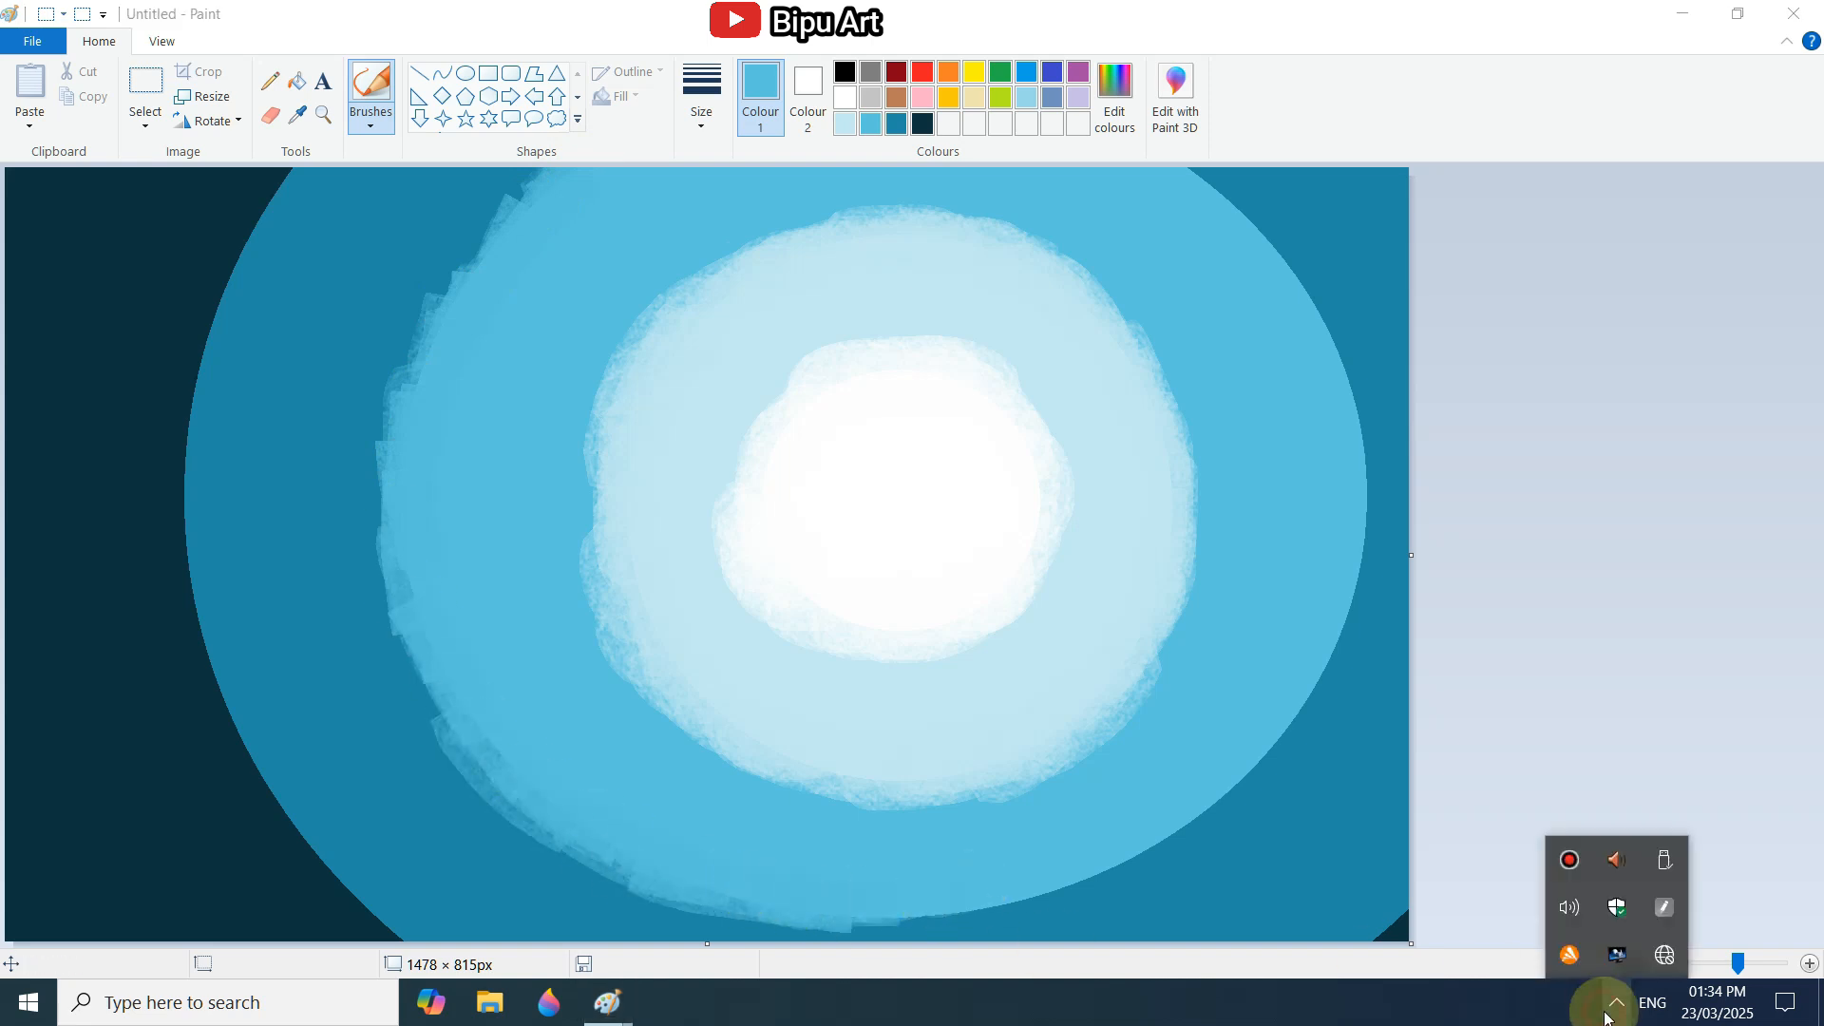
left_click(1608, 1010)
mouse_move(1187, 206)
left_mouse_down()
mouse_move(1231, 194)
mouse_move(1348, 464)
mouse_move(1030, 868)
mouse_move(460, 725)
mouse_move(403, 570)
left_mouse_up()
Sample the deep blue and brush along its outer boundary, including the lower-right corner, to soften it against the darkest area.
left_click(297, 114)
left_click(288, 181)
mouse_move(288, 180)
left_mouse_down()
mouse_move(217, 312)
mouse_move(188, 558)
mouse_move(317, 874)
mouse_move(604, 960)
mouse_move(1366, 931)
left_mouse_up()
Blend the white centre, pale ring and medium blue ring into each other with strokes in sampled in-between tints.
left_click(299, 115)
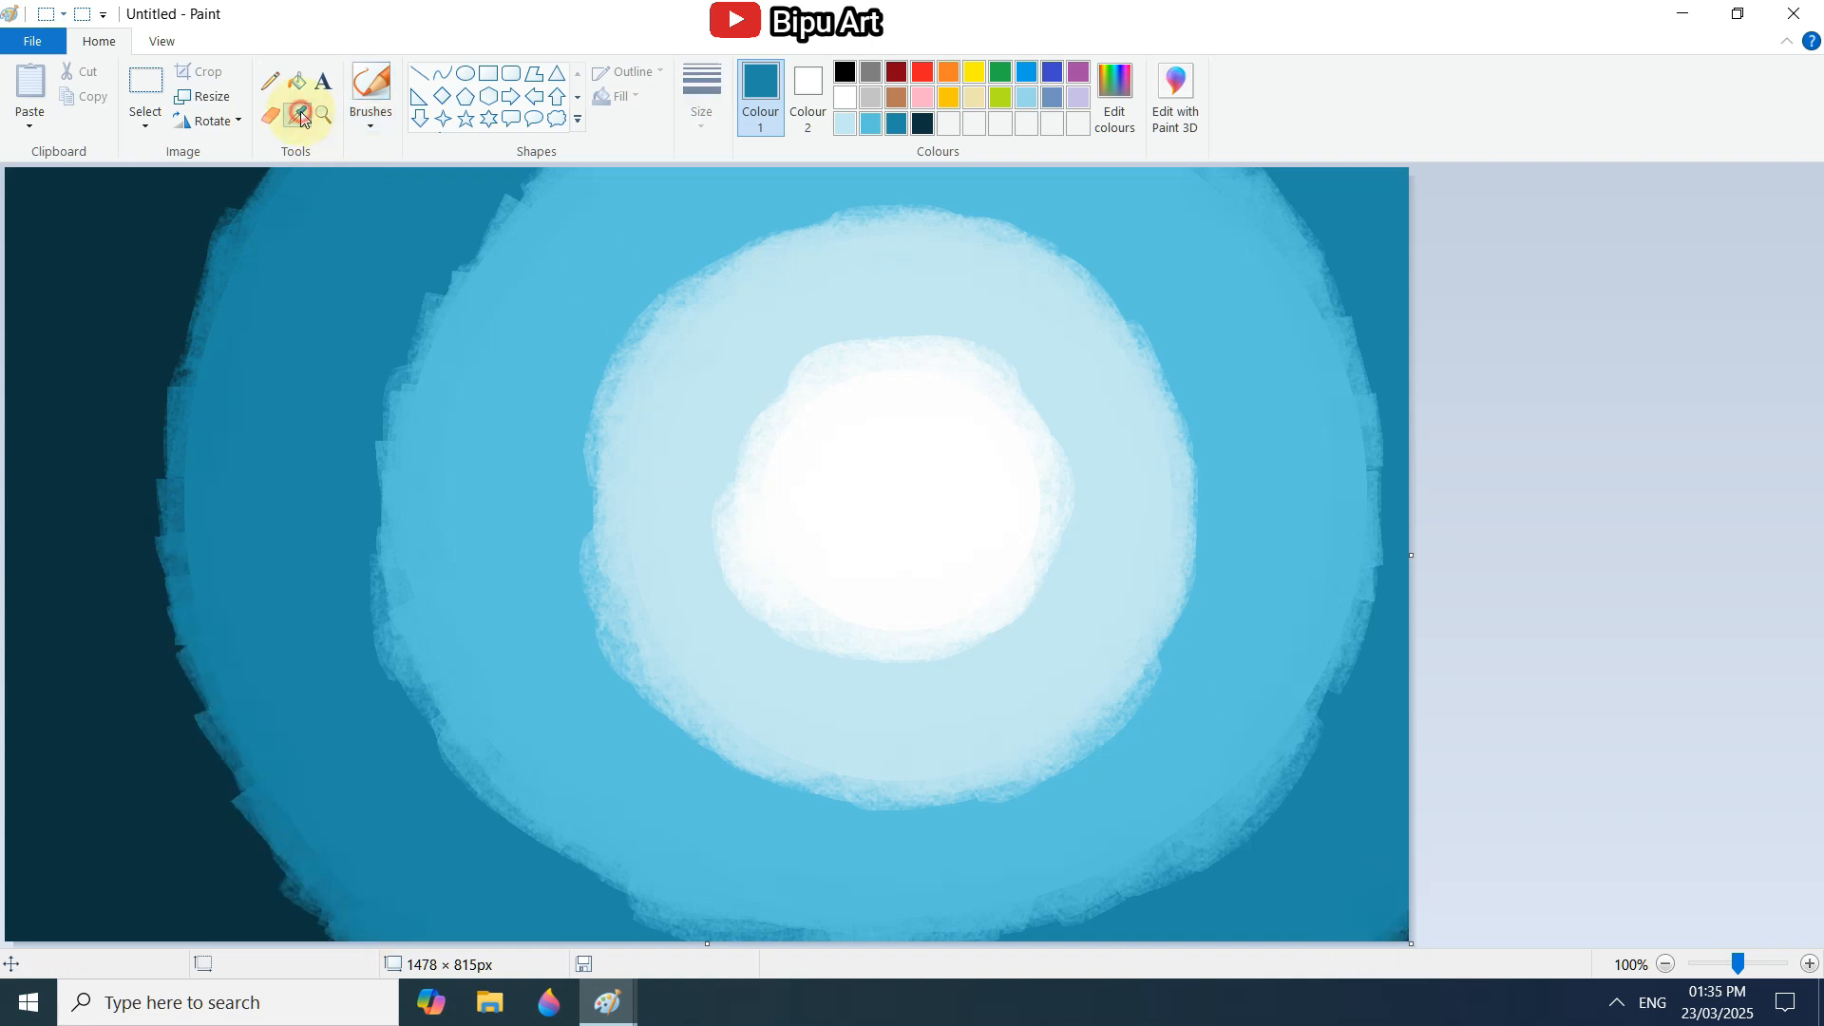
left_click(731, 558)
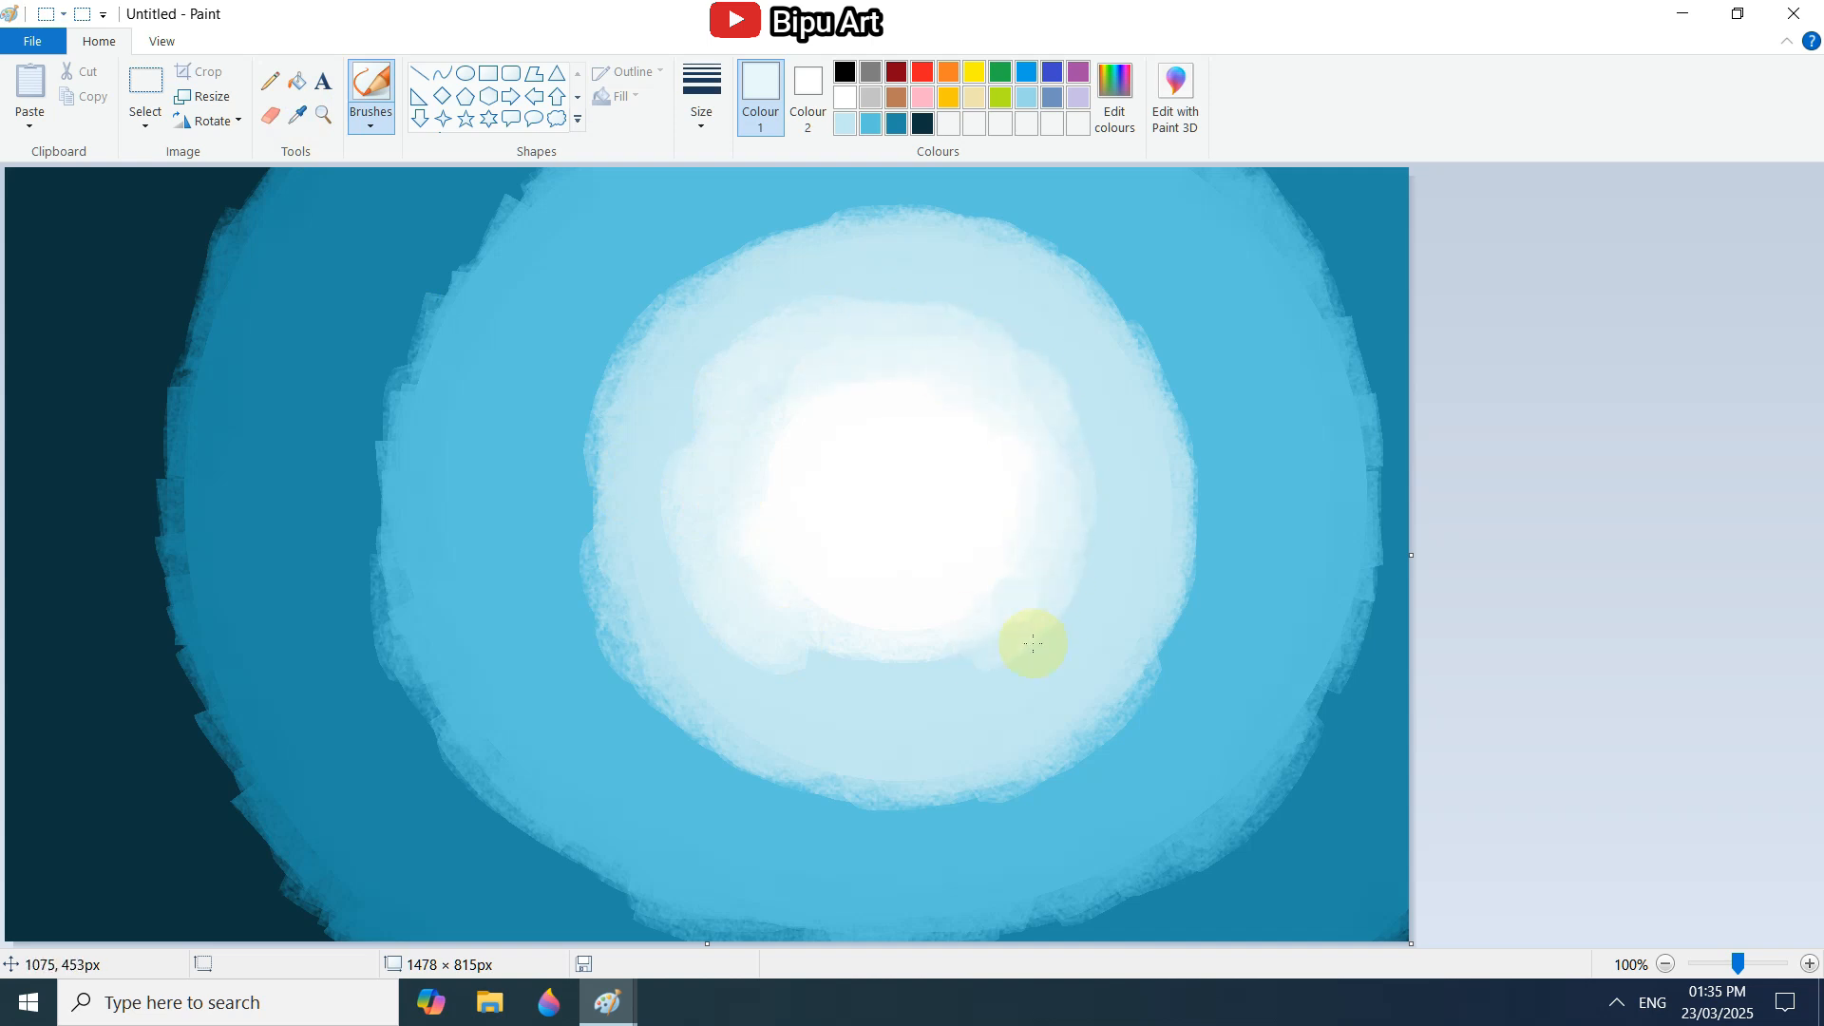
left_click(297, 115)
left_click(659, 358)
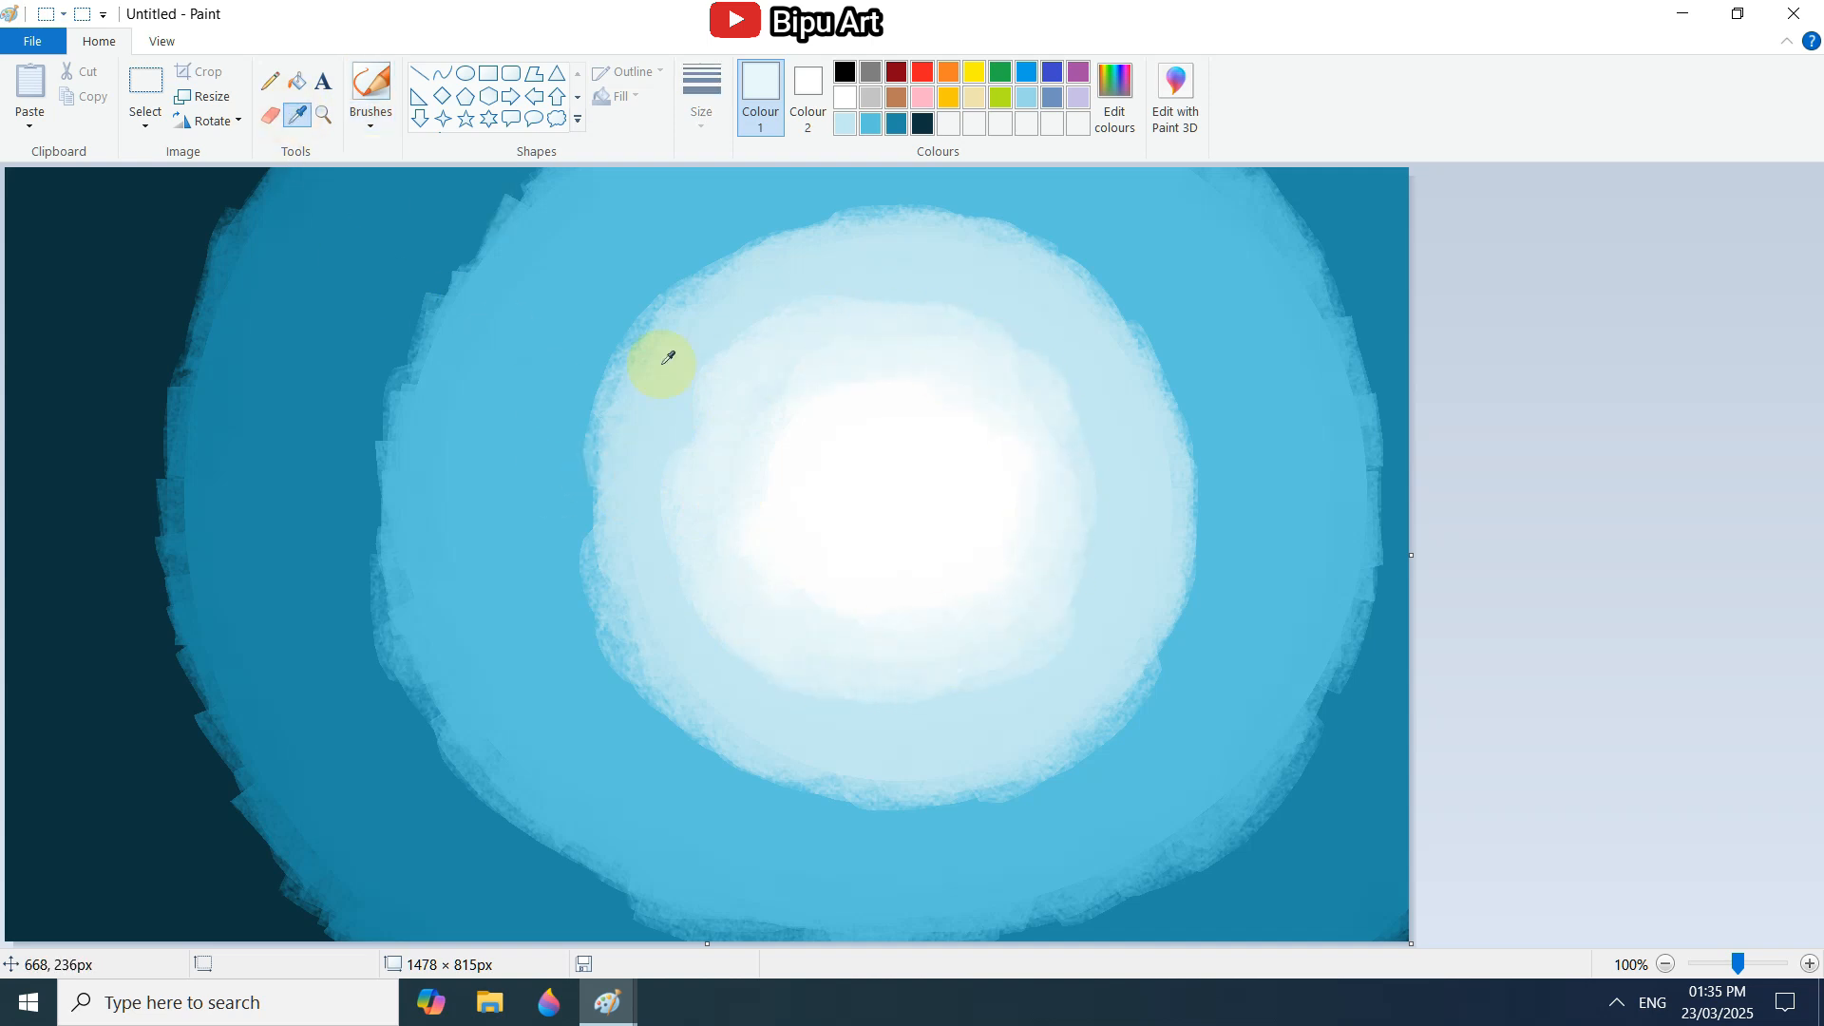
mouse_move(659, 358)
left_mouse_down()
mouse_move(702, 242)
mouse_move(1070, 233)
mouse_move(1188, 520)
mouse_move(1174, 708)
mouse_move(799, 786)
mouse_move(602, 407)
left_mouse_up()
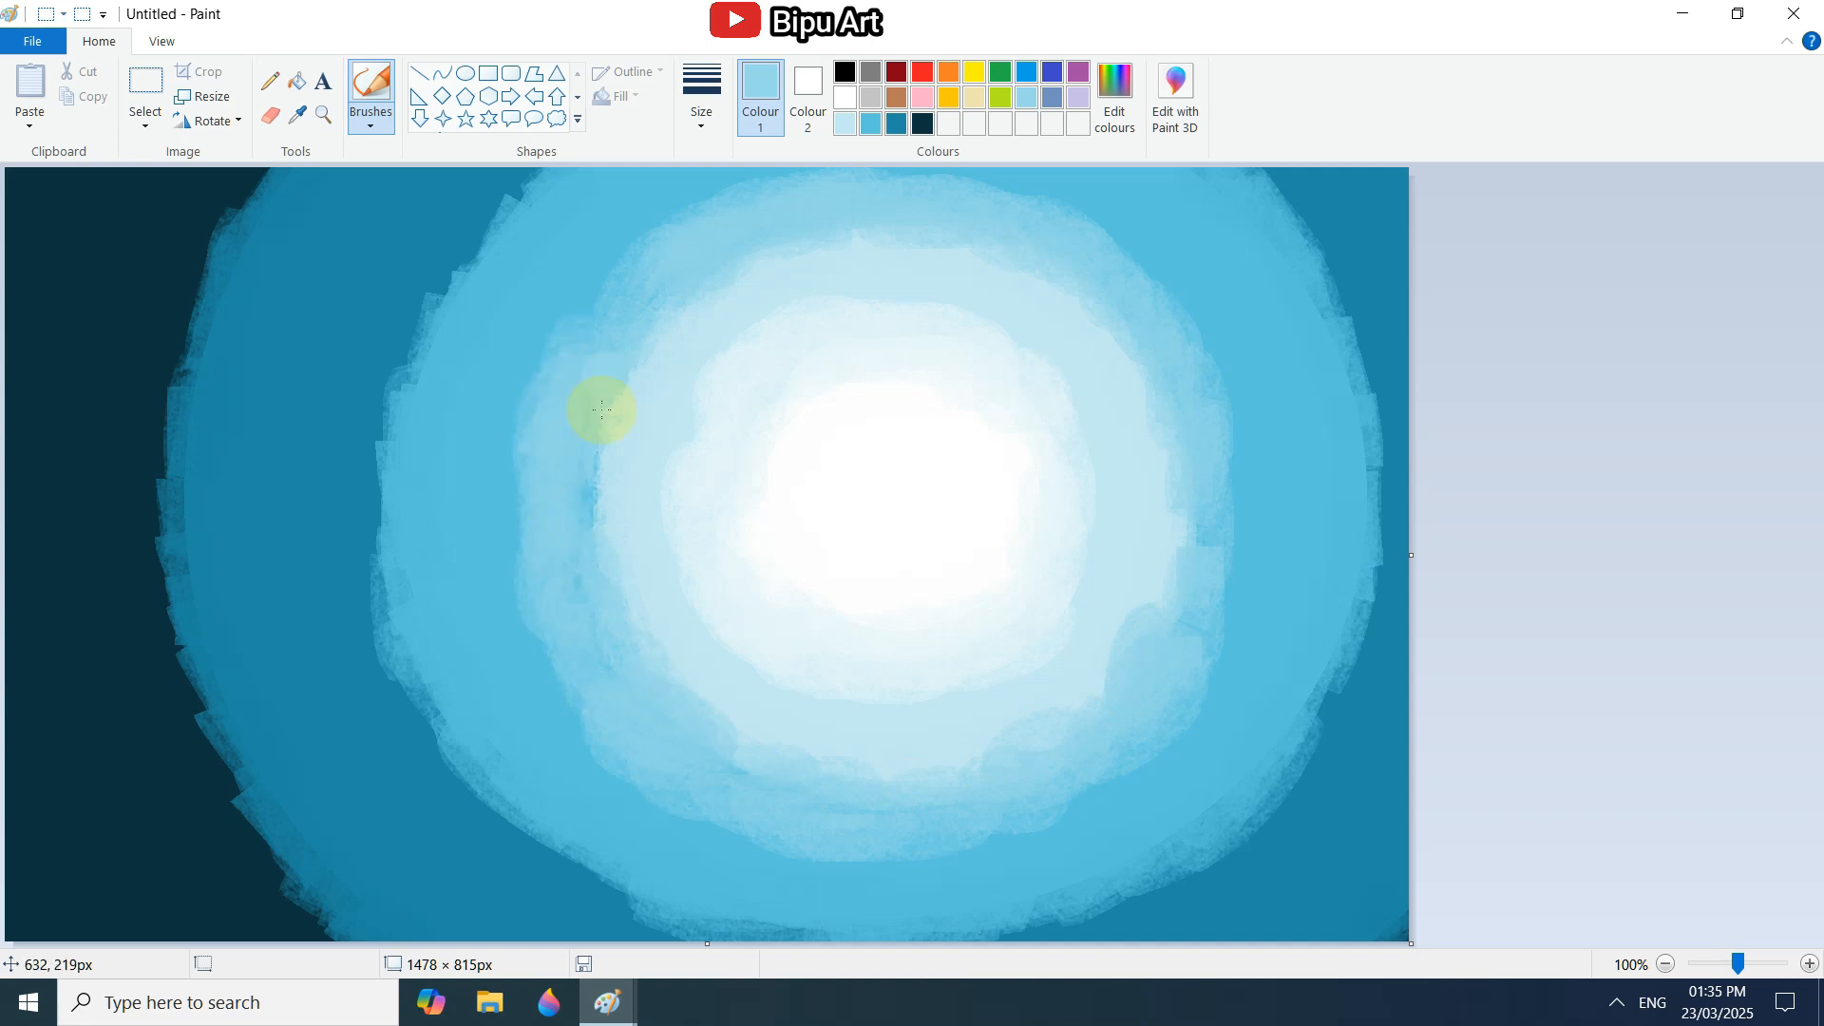
left_click(298, 115)
left_click(518, 418)
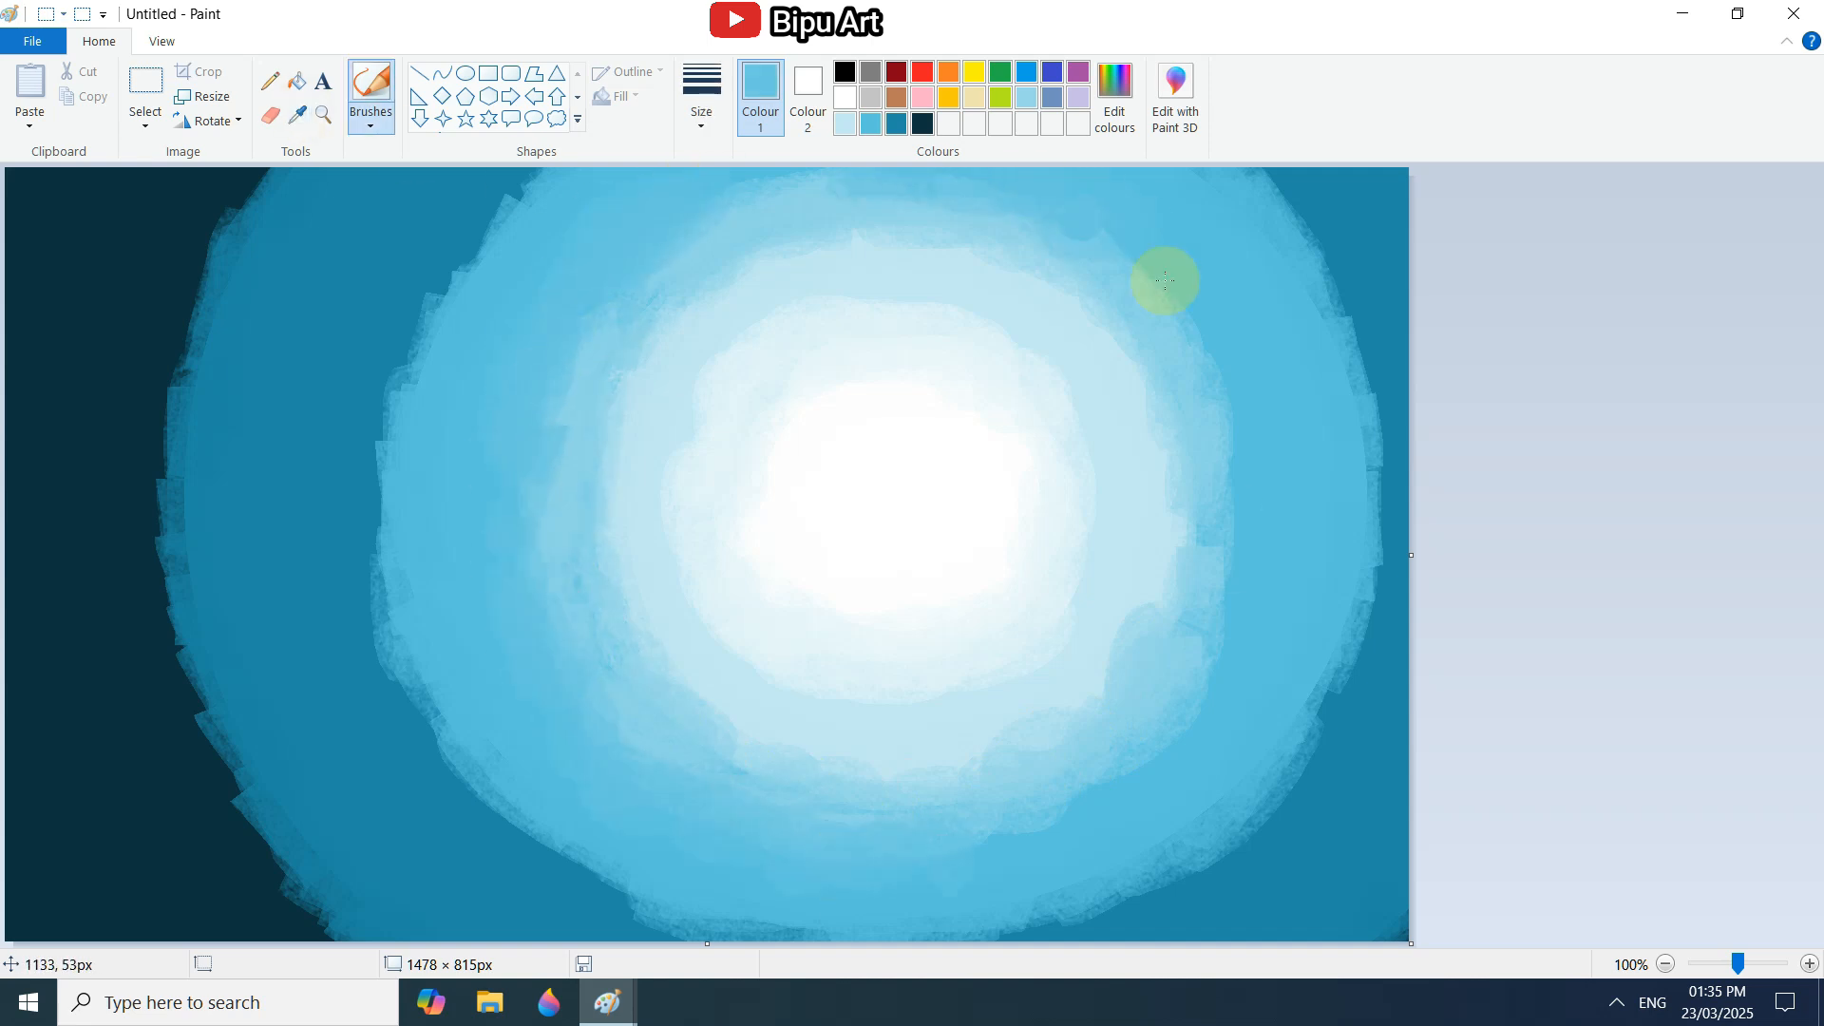
Brush a sampled in-between blue around the boundary of the medium and deep blue rings on both sides.
left_click(297, 115)
left_click(388, 406)
mouse_move(386, 456)
left_mouse_down()
mouse_move(456, 242)
mouse_move(517, 180)
left_mouse_up()
mouse_move(371, 480)
left_mouse_down()
mouse_move(399, 706)
mouse_move(760, 936)
left_mouse_up()
mouse_move(1254, 182)
left_mouse_down()
mouse_move(1327, 712)
mouse_move(807, 933)
left_mouse_up()
Sample a lighter transition blue and brush it around the inner side of the medium-to-deep blue boundary.
left_click(298, 115)
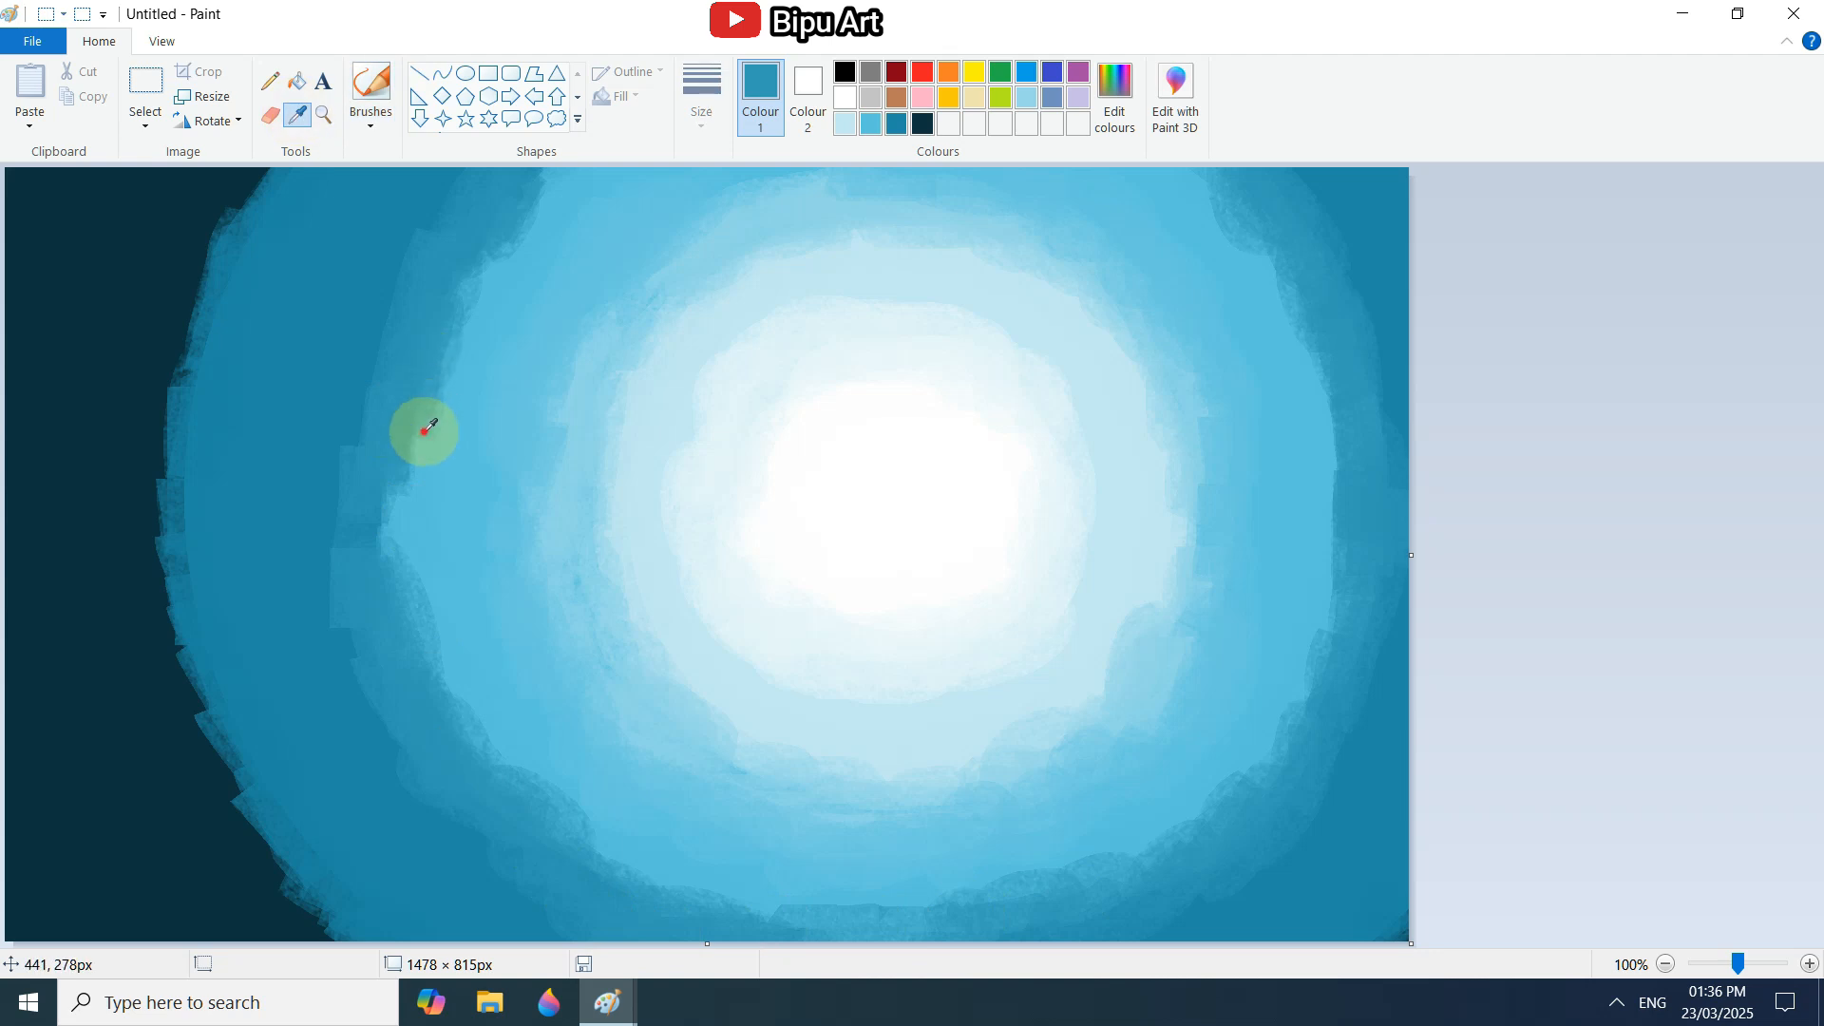
left_click(424, 437)
mouse_move(423, 460)
left_mouse_down()
mouse_move(501, 774)
mouse_move(935, 895)
left_mouse_up()
mouse_move(444, 604)
left_mouse_down()
mouse_move(429, 514)
mouse_move(542, 171)
left_mouse_up()
mouse_move(1173, 190)
left_mouse_down()
mouse_move(1290, 396)
mouse_move(1213, 778)
mouse_move(864, 857)
left_mouse_up()
Blend the transition band outward into the deep blue ring with strokes in two more sampled shades.
left_click(298, 115)
left_click(373, 576)
mouse_move(373, 579)
left_mouse_down()
mouse_move(387, 631)
mouse_move(427, 239)
left_mouse_up()
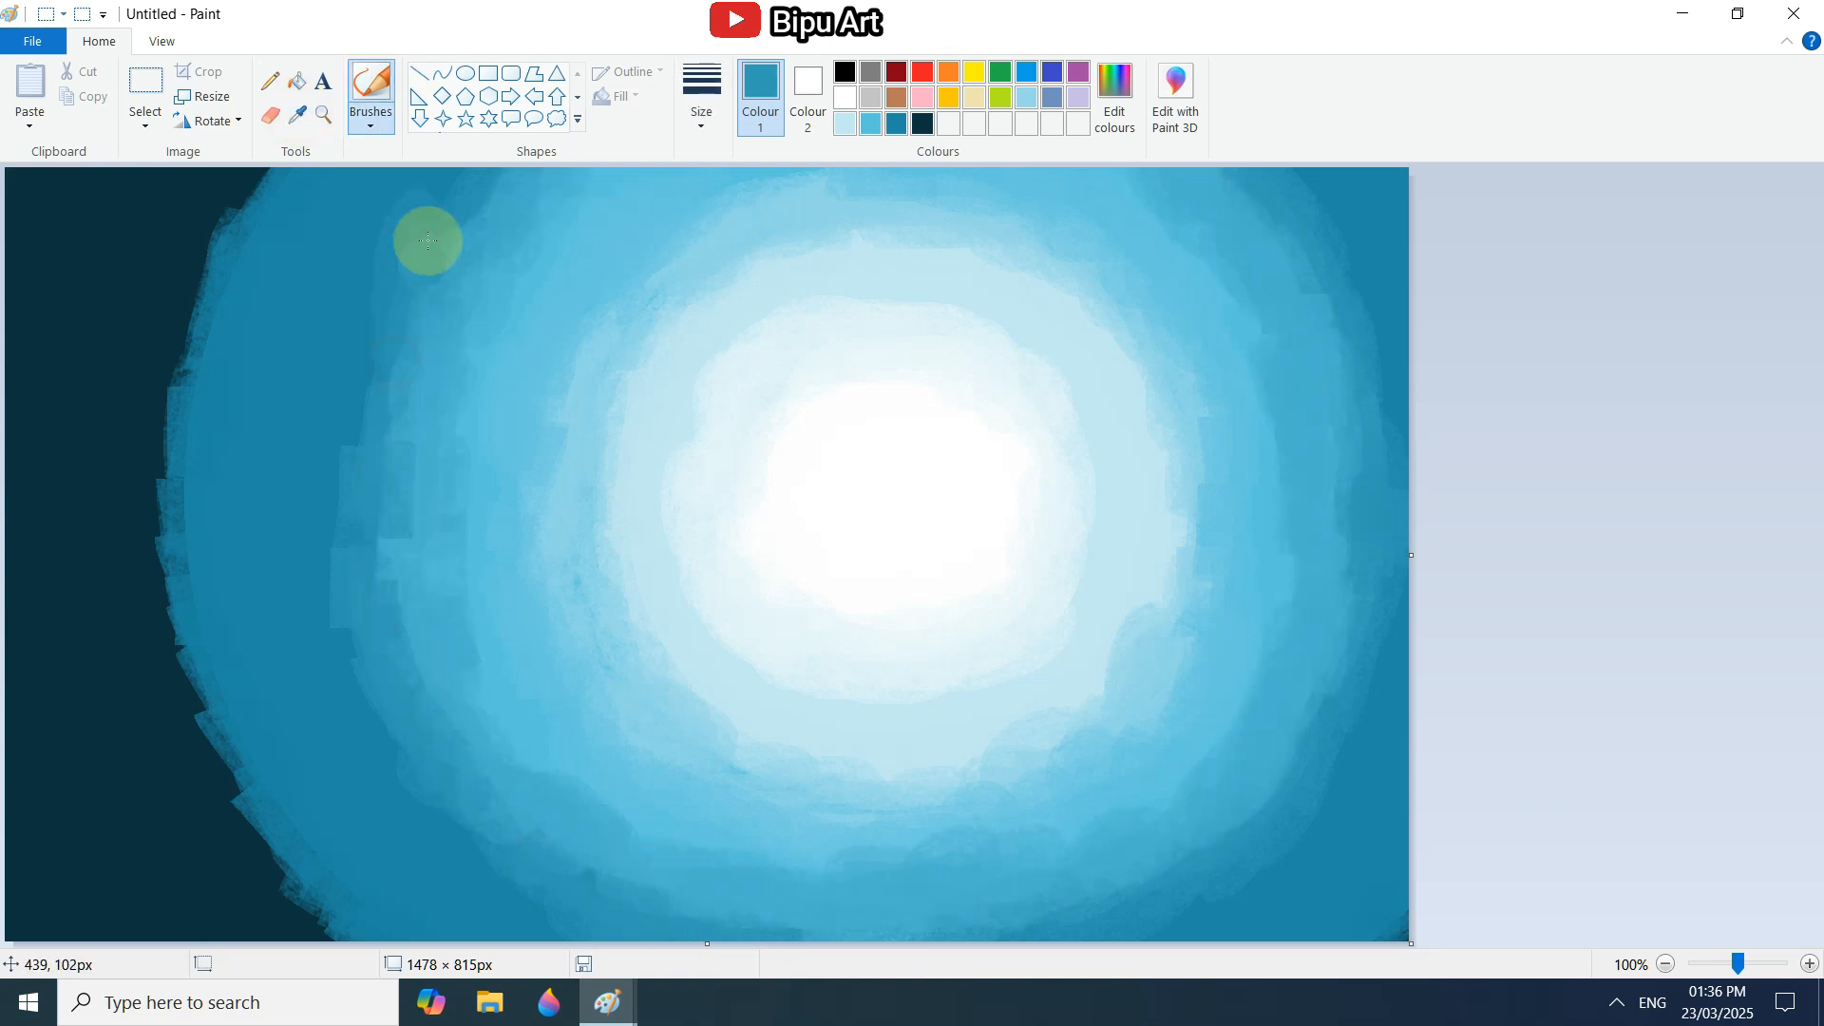
left_click(297, 115)
left_click(396, 299)
left_click_drag(380, 380, 460, 151)
mouse_move(323, 532)
left_mouse_down()
mouse_move(466, 810)
mouse_move(1400, 672)
left_mouse_up()
Blend the deep blue ring into the darkest left area with strokes in sampled dark teal shades.
left_click(297, 115)
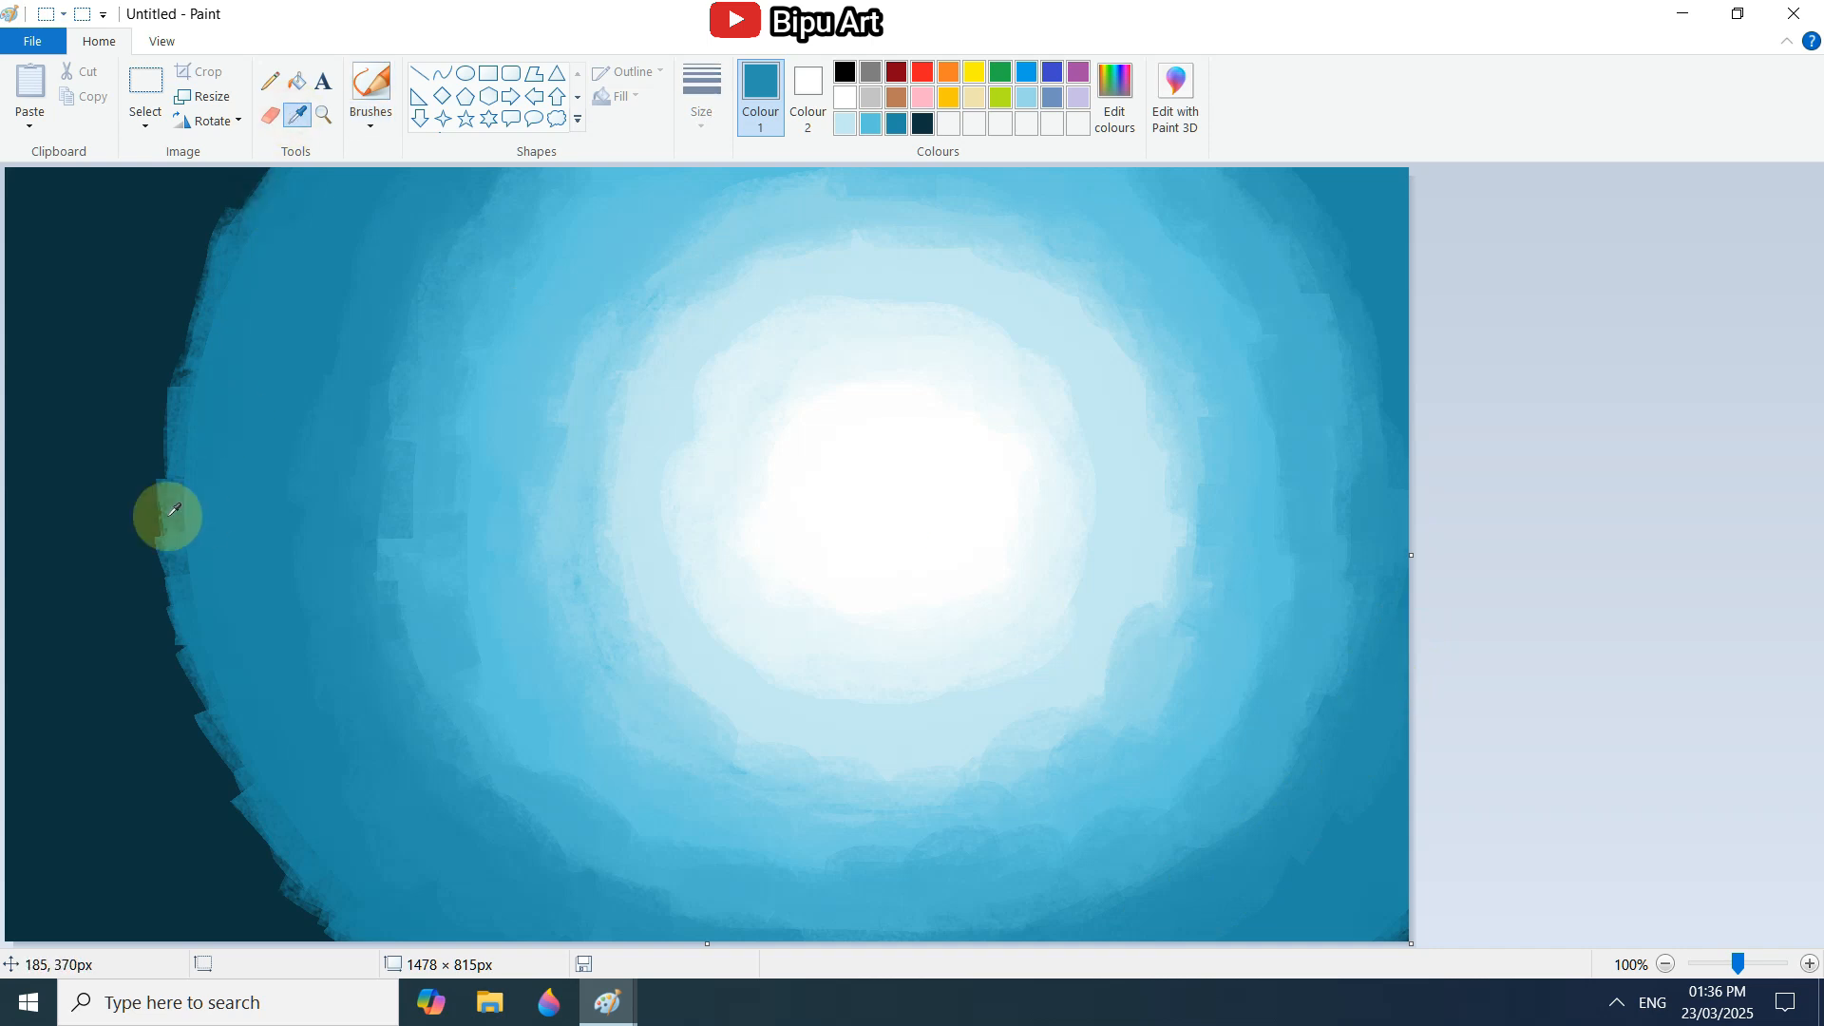
left_click(167, 517)
mouse_move(165, 522)
left_mouse_down()
mouse_move(359, 910)
mouse_move(250, 313)
mouse_move(273, 240)
mouse_move(155, 371)
mouse_move(171, 314)
mouse_move(255, 901)
mouse_move(126, 428)
mouse_move(171, 256)
mouse_move(76, 350)
mouse_move(148, 905)
left_mouse_up()
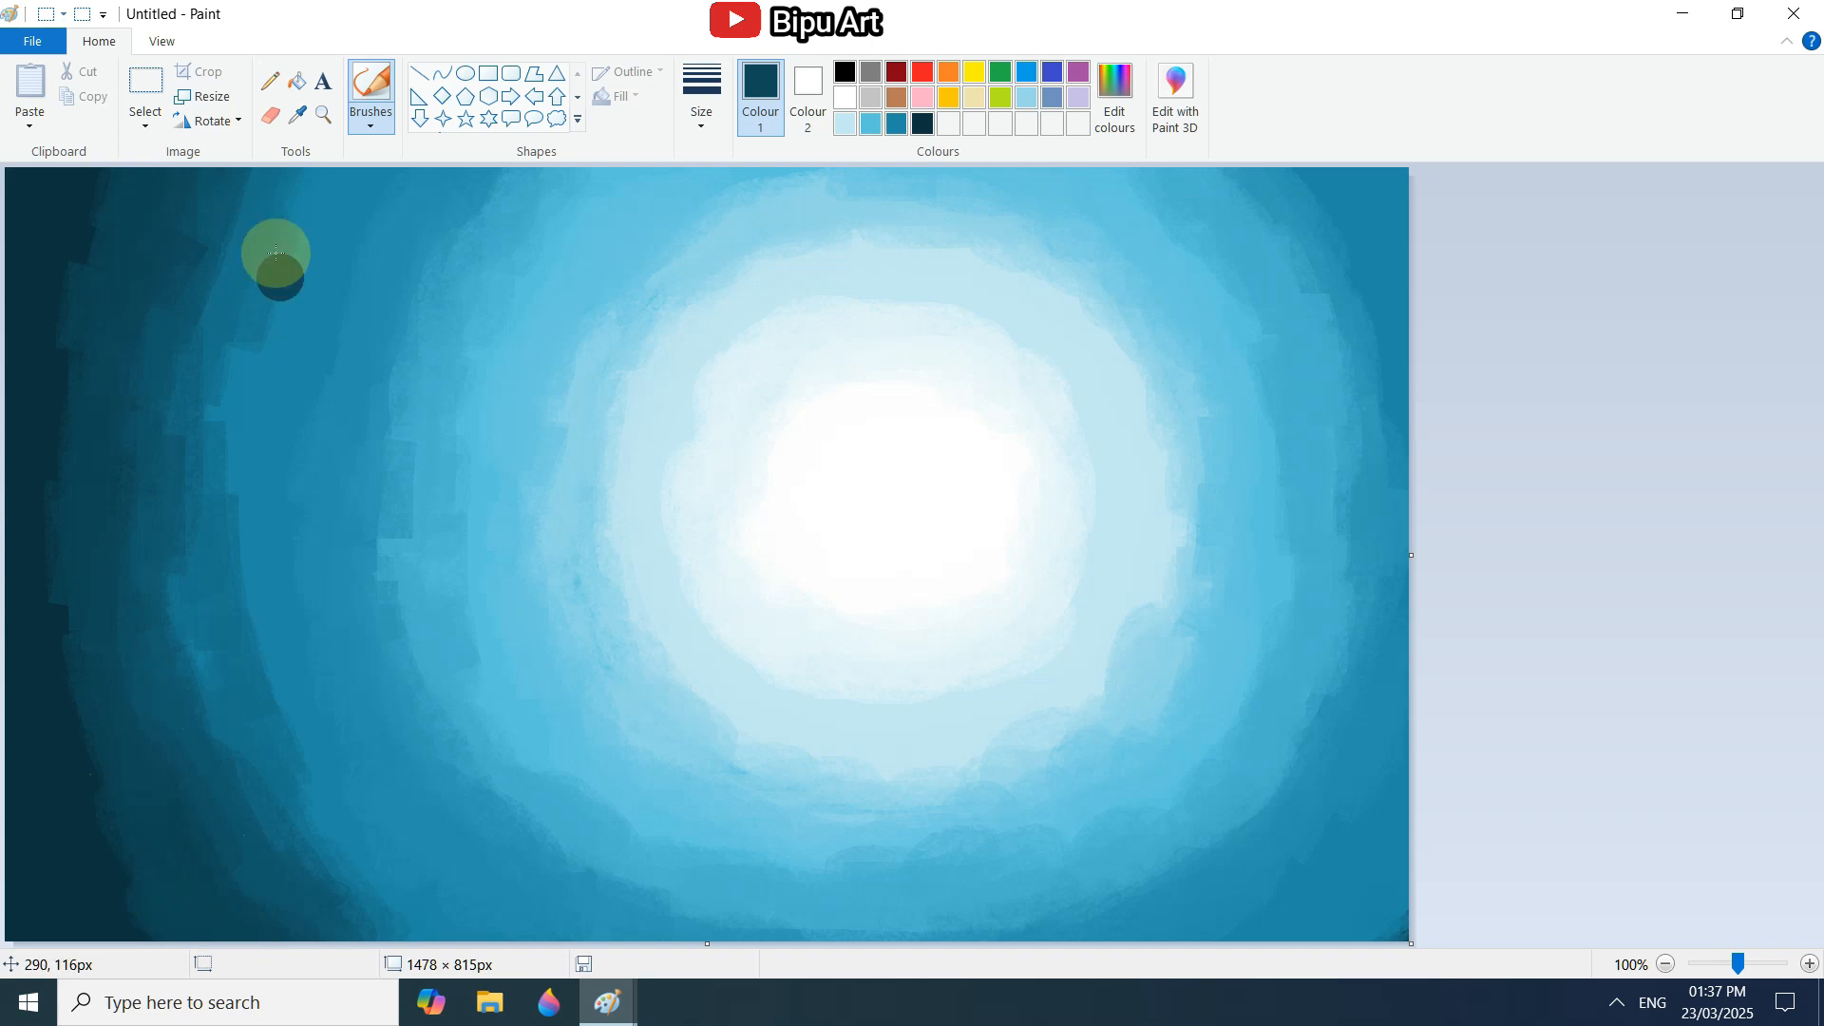
Soften the transition between the white centre and the pale ring with a sampled very pale blue.
left_click(298, 115)
left_click(700, 394)
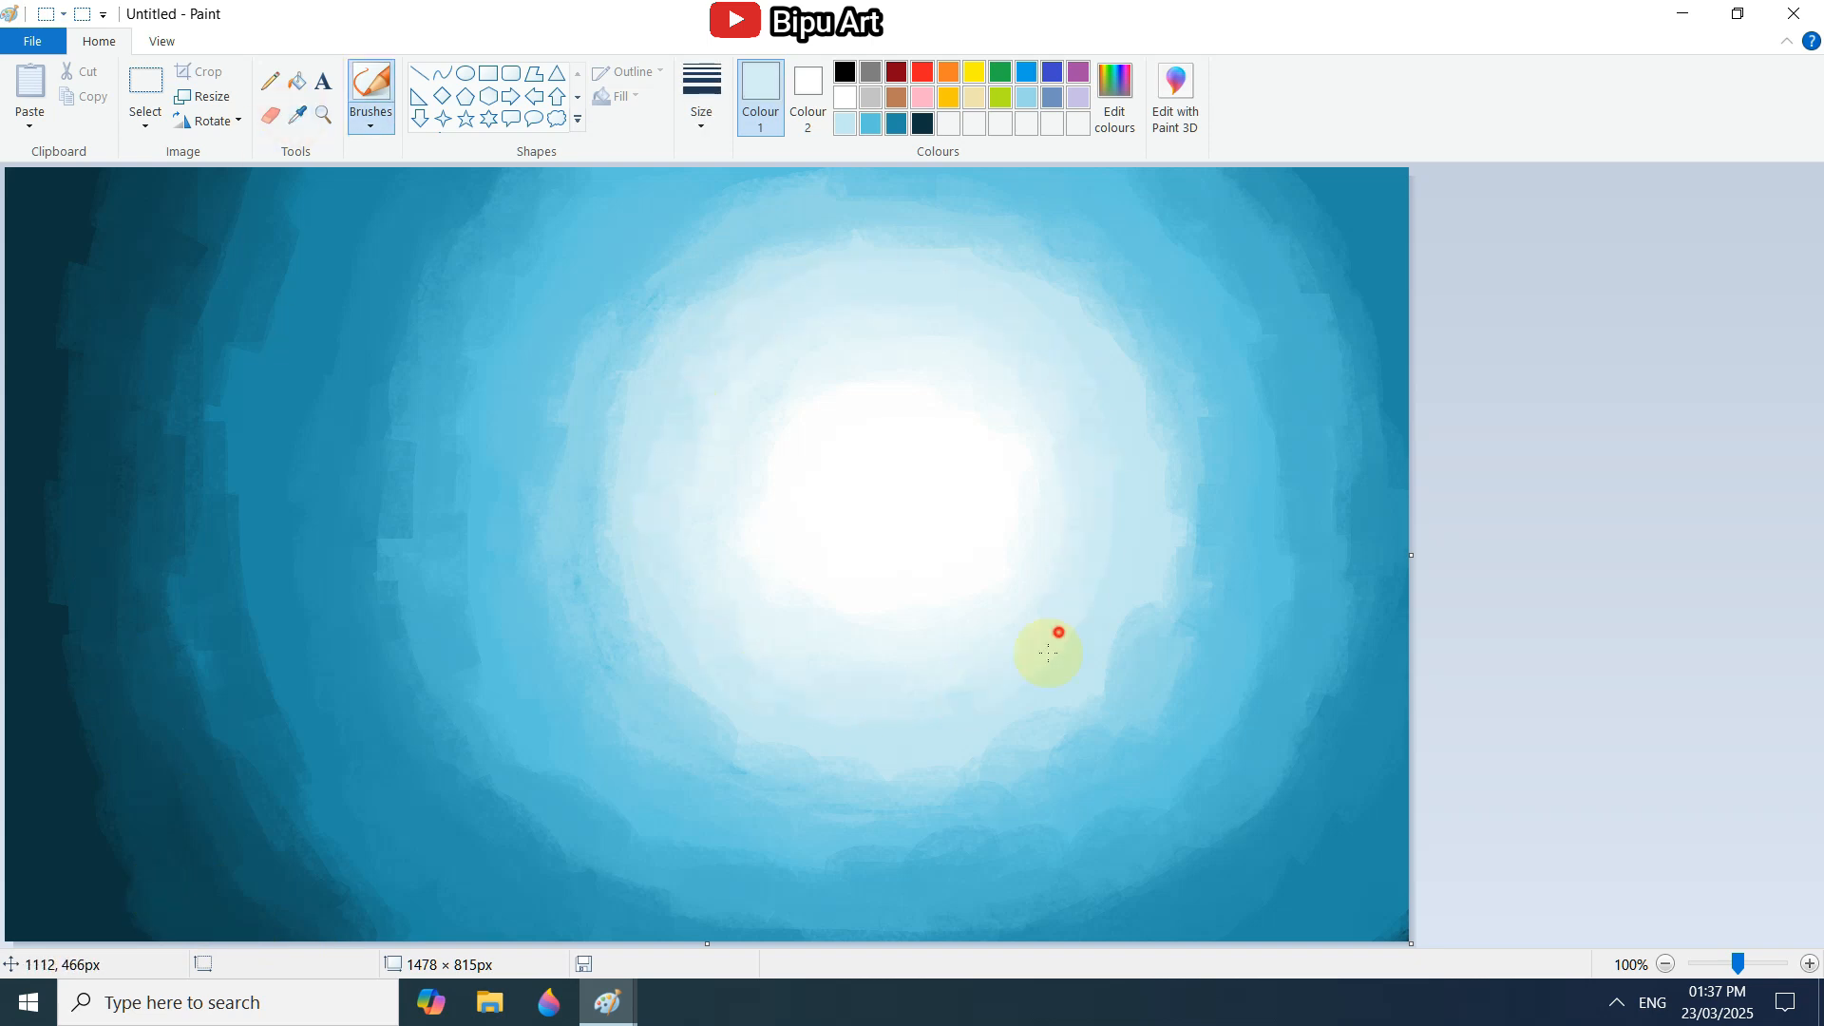
Resize the picture's width to 10 px and back to 1478 px, without maintaining the aspect ratio.
left_click(206, 99)
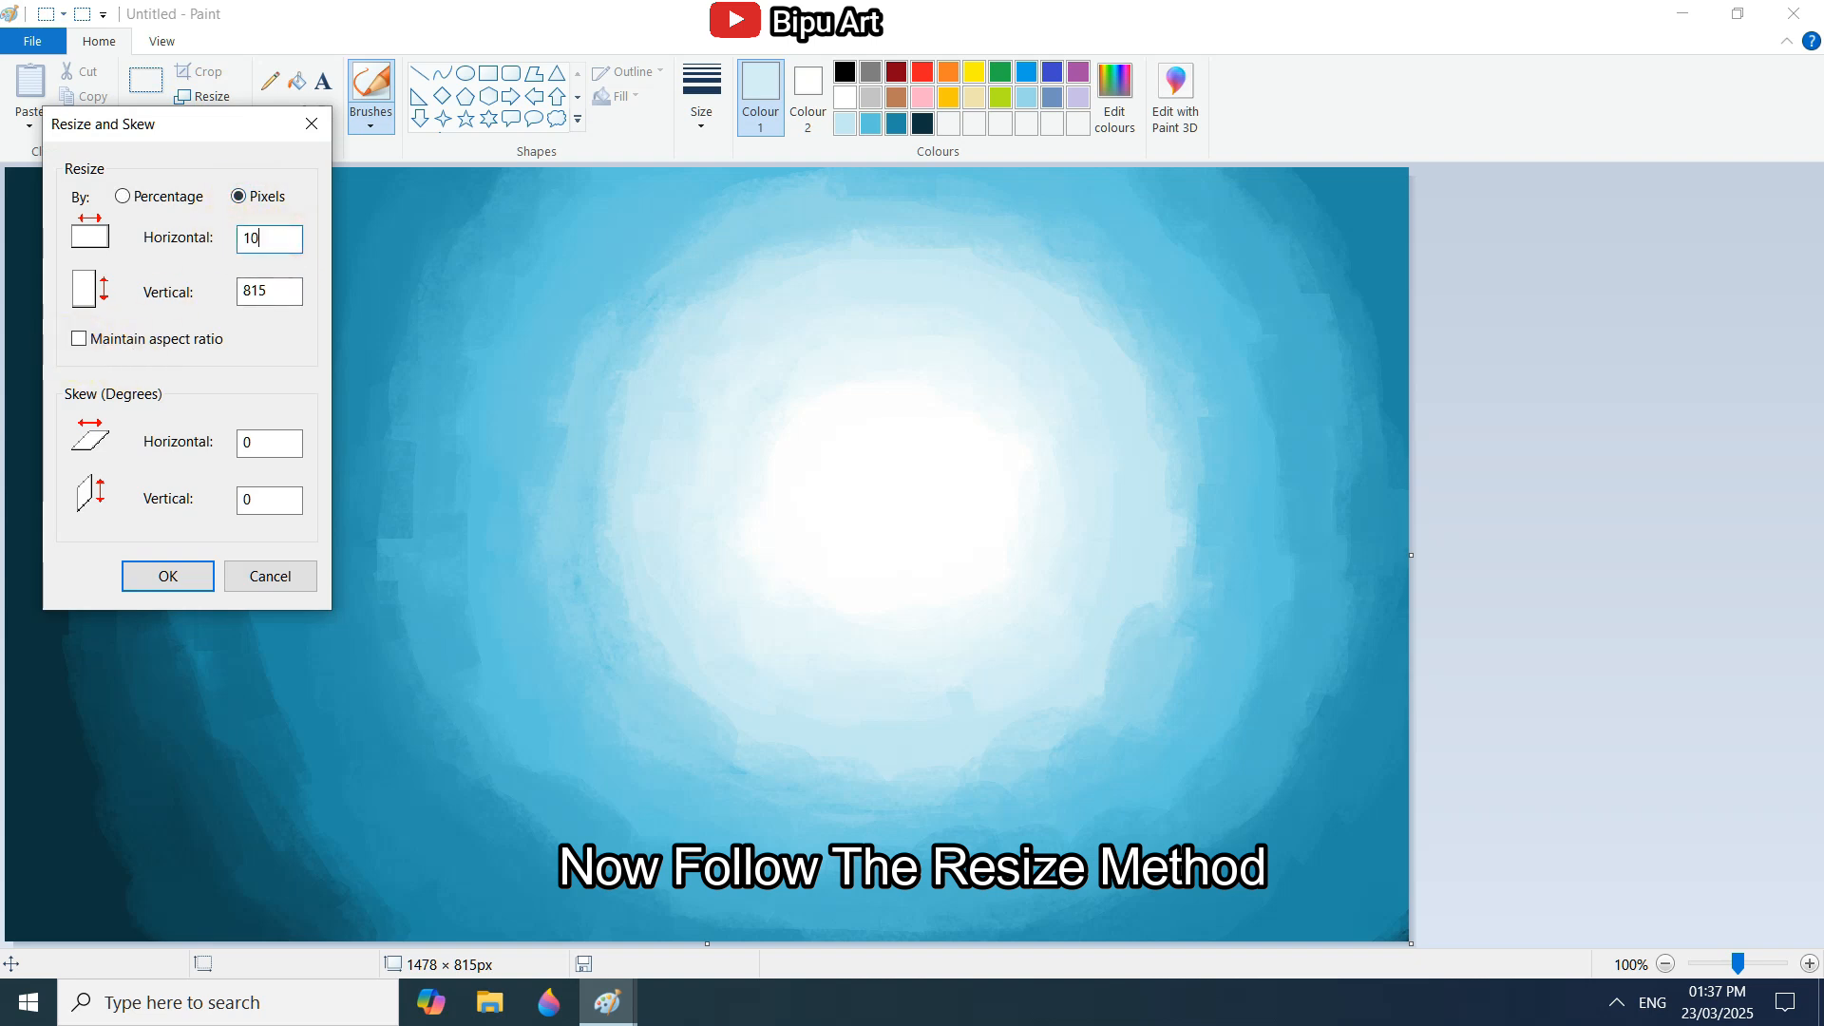
left_click(167, 593)
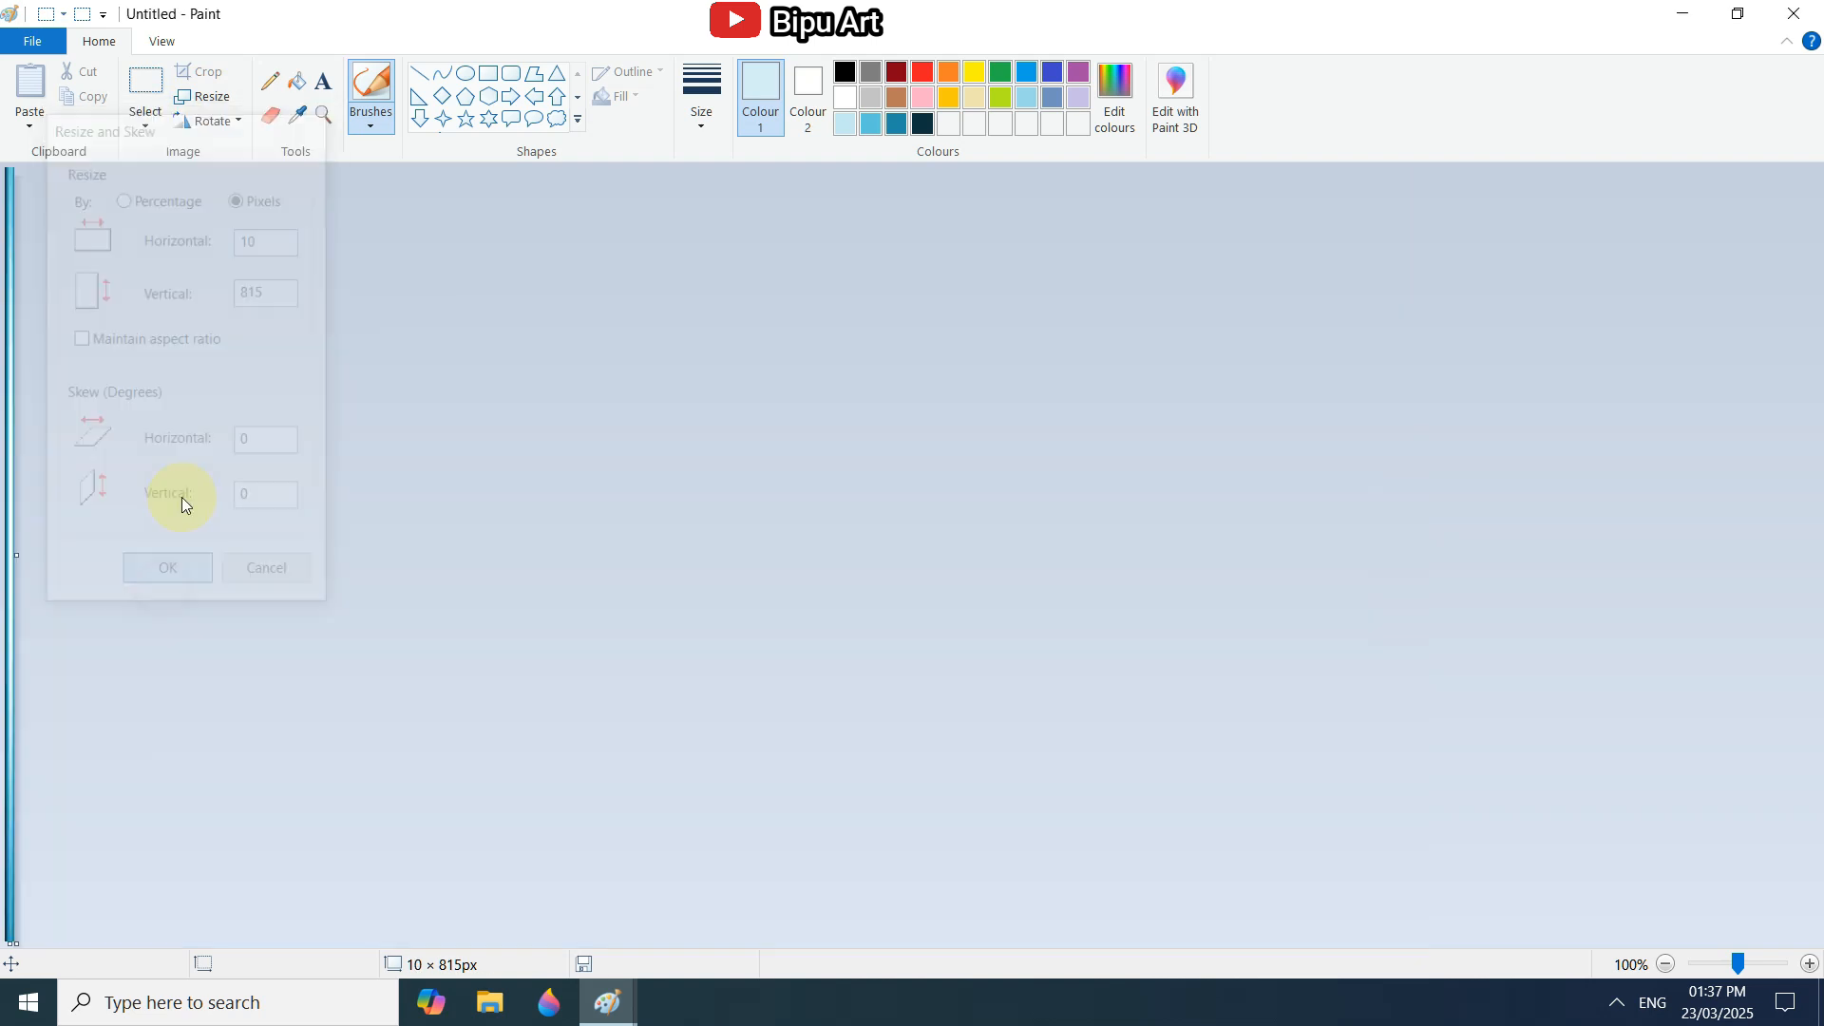
left_click(200, 98)
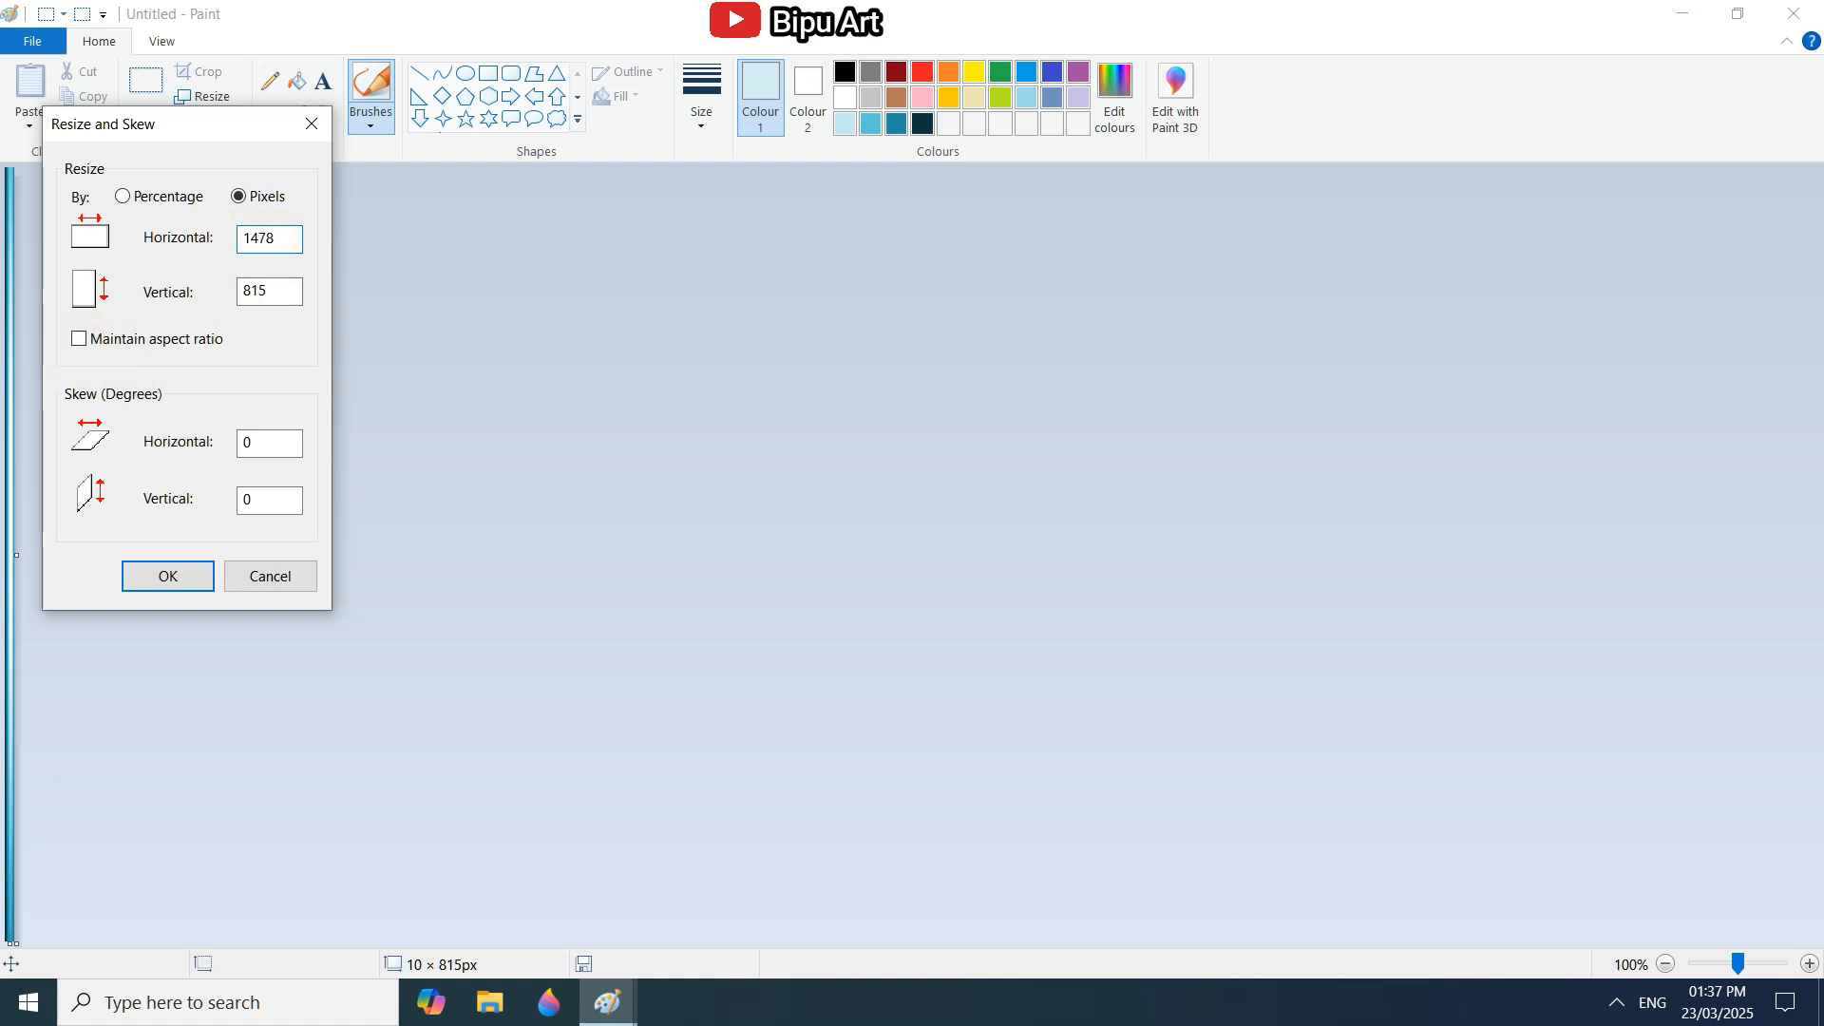
type("1478")
left_click(168, 576)
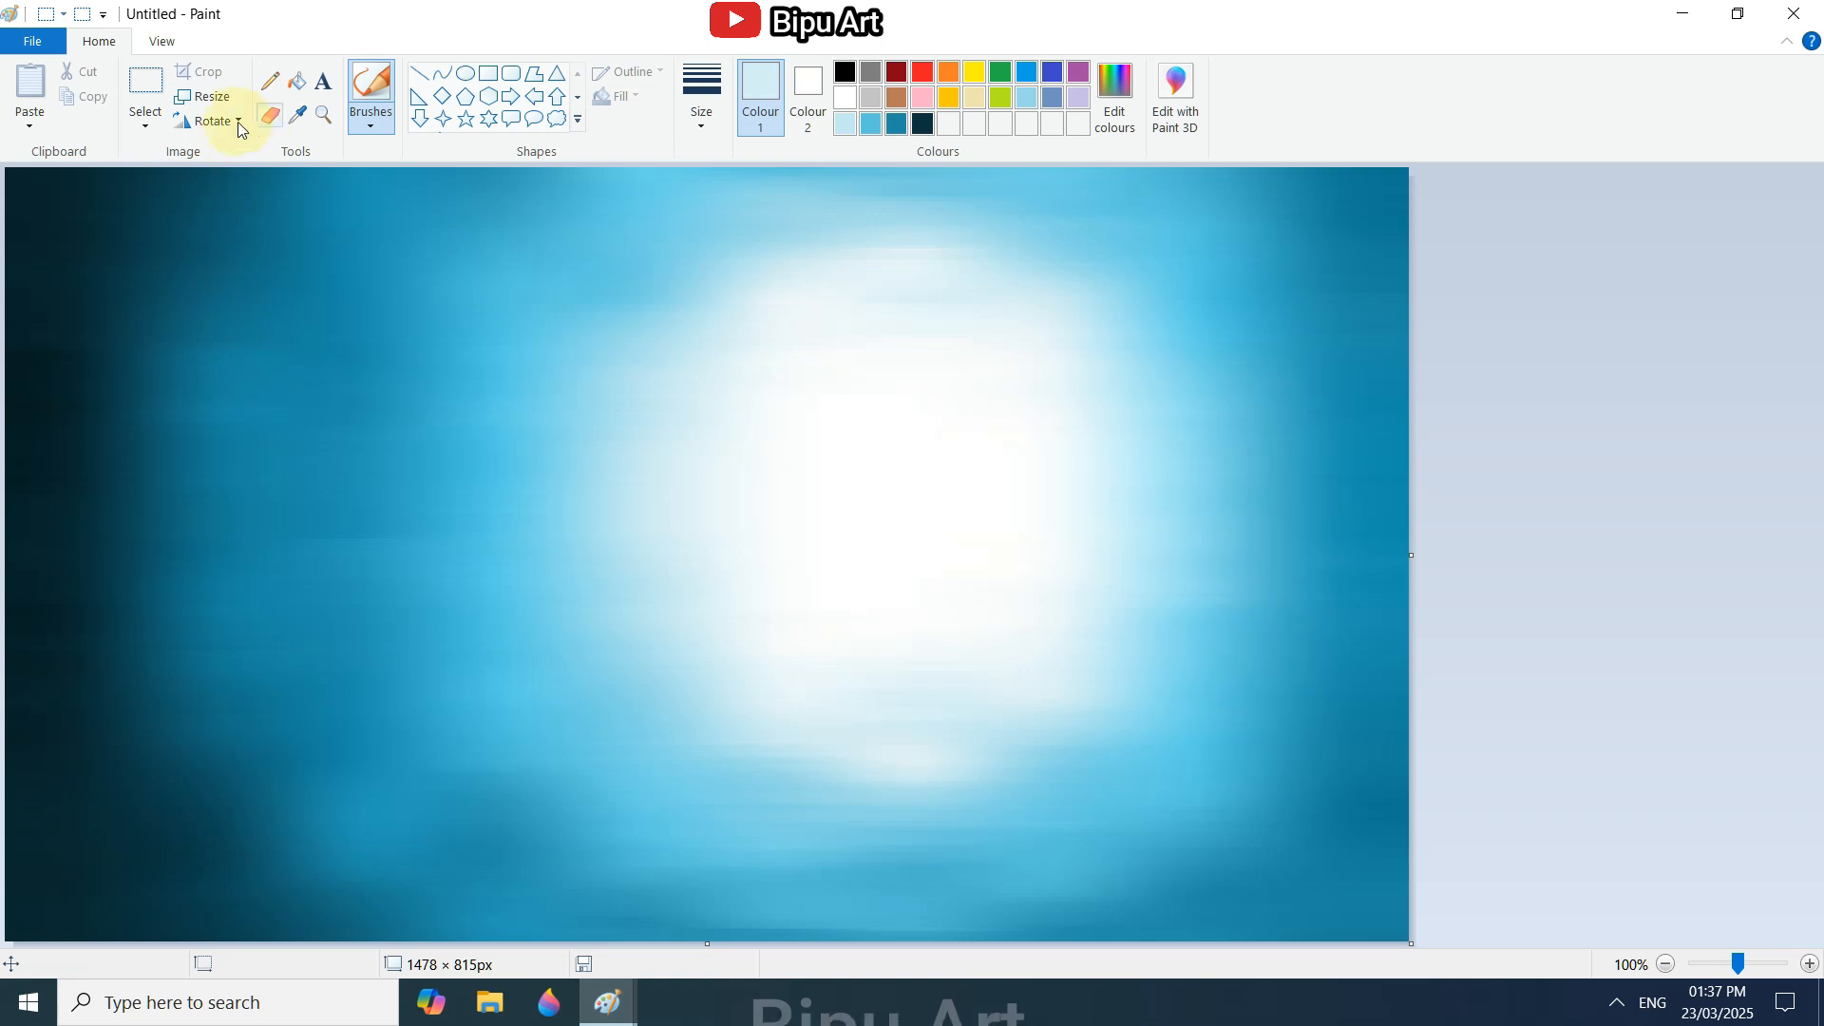
Resize the picture's height to 10 px, without maintaining the aspect ratio.
left_click(202, 97)
left_click(241, 201)
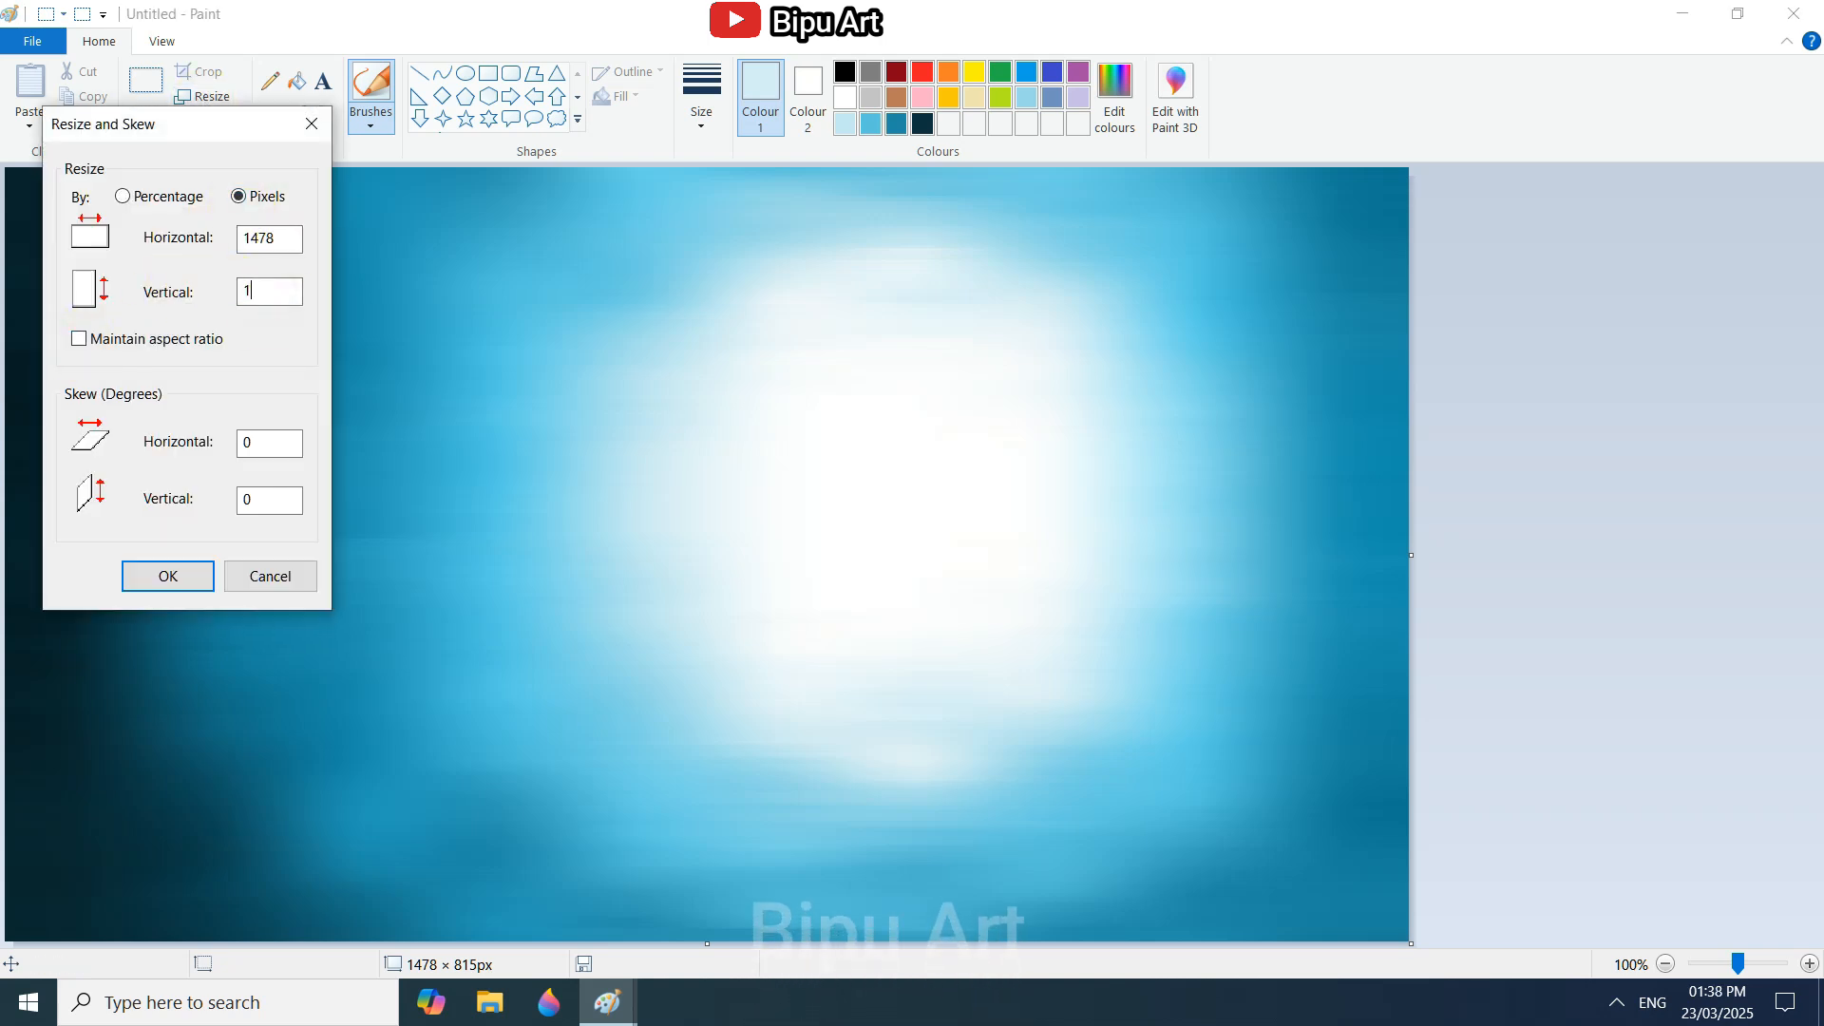
left_click(169, 576)
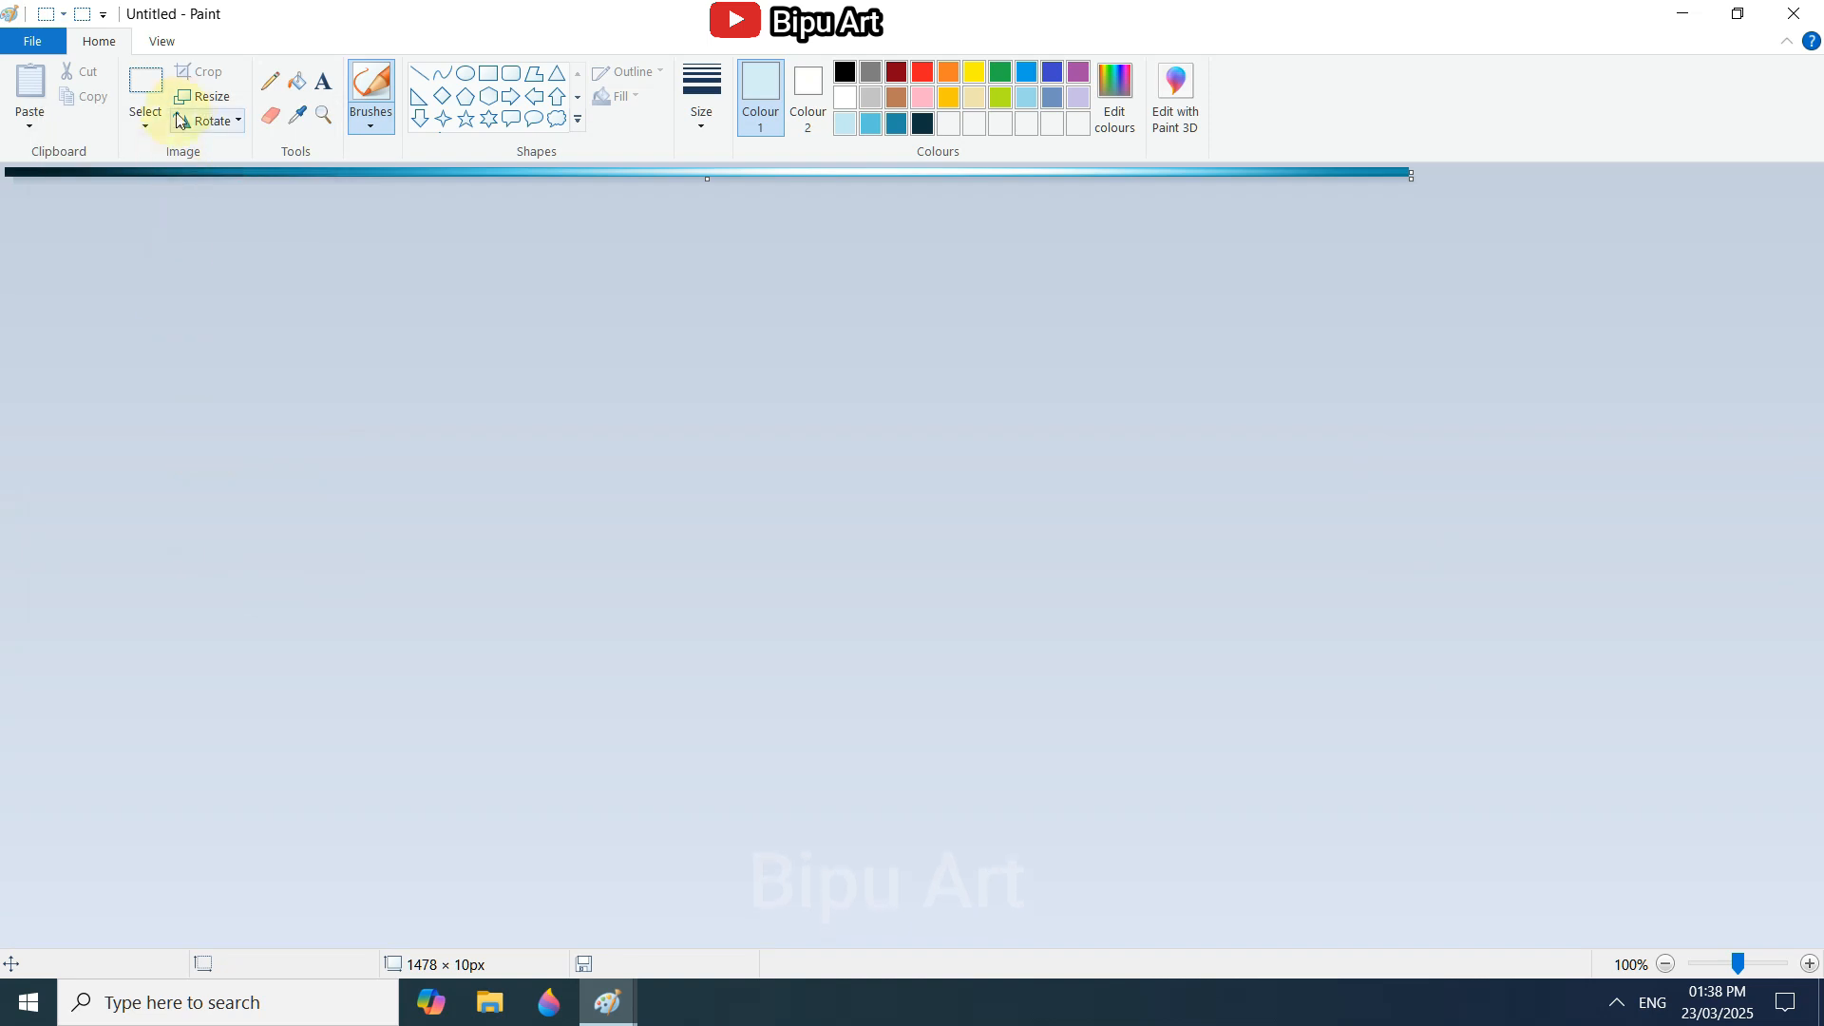
Resize the picture's height back to 815 px, without maintaining the aspect ratio.
left_click(220, 98)
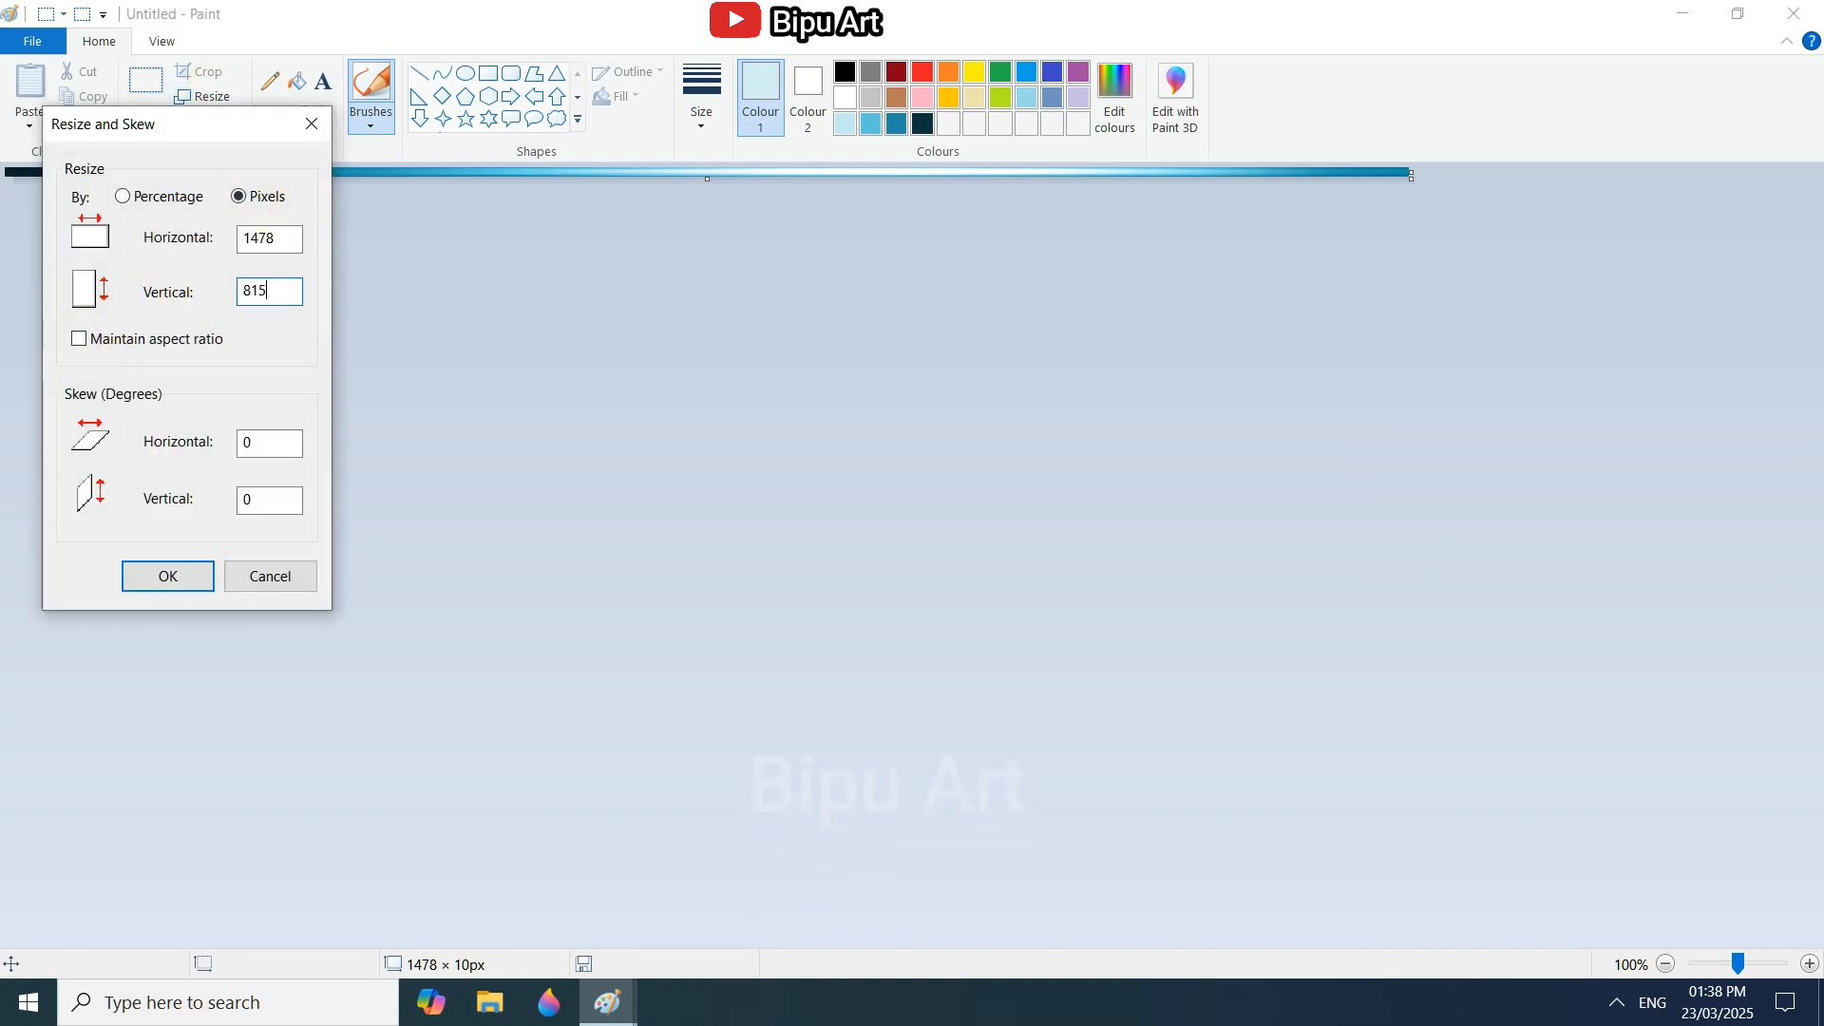
left_click(158, 586)
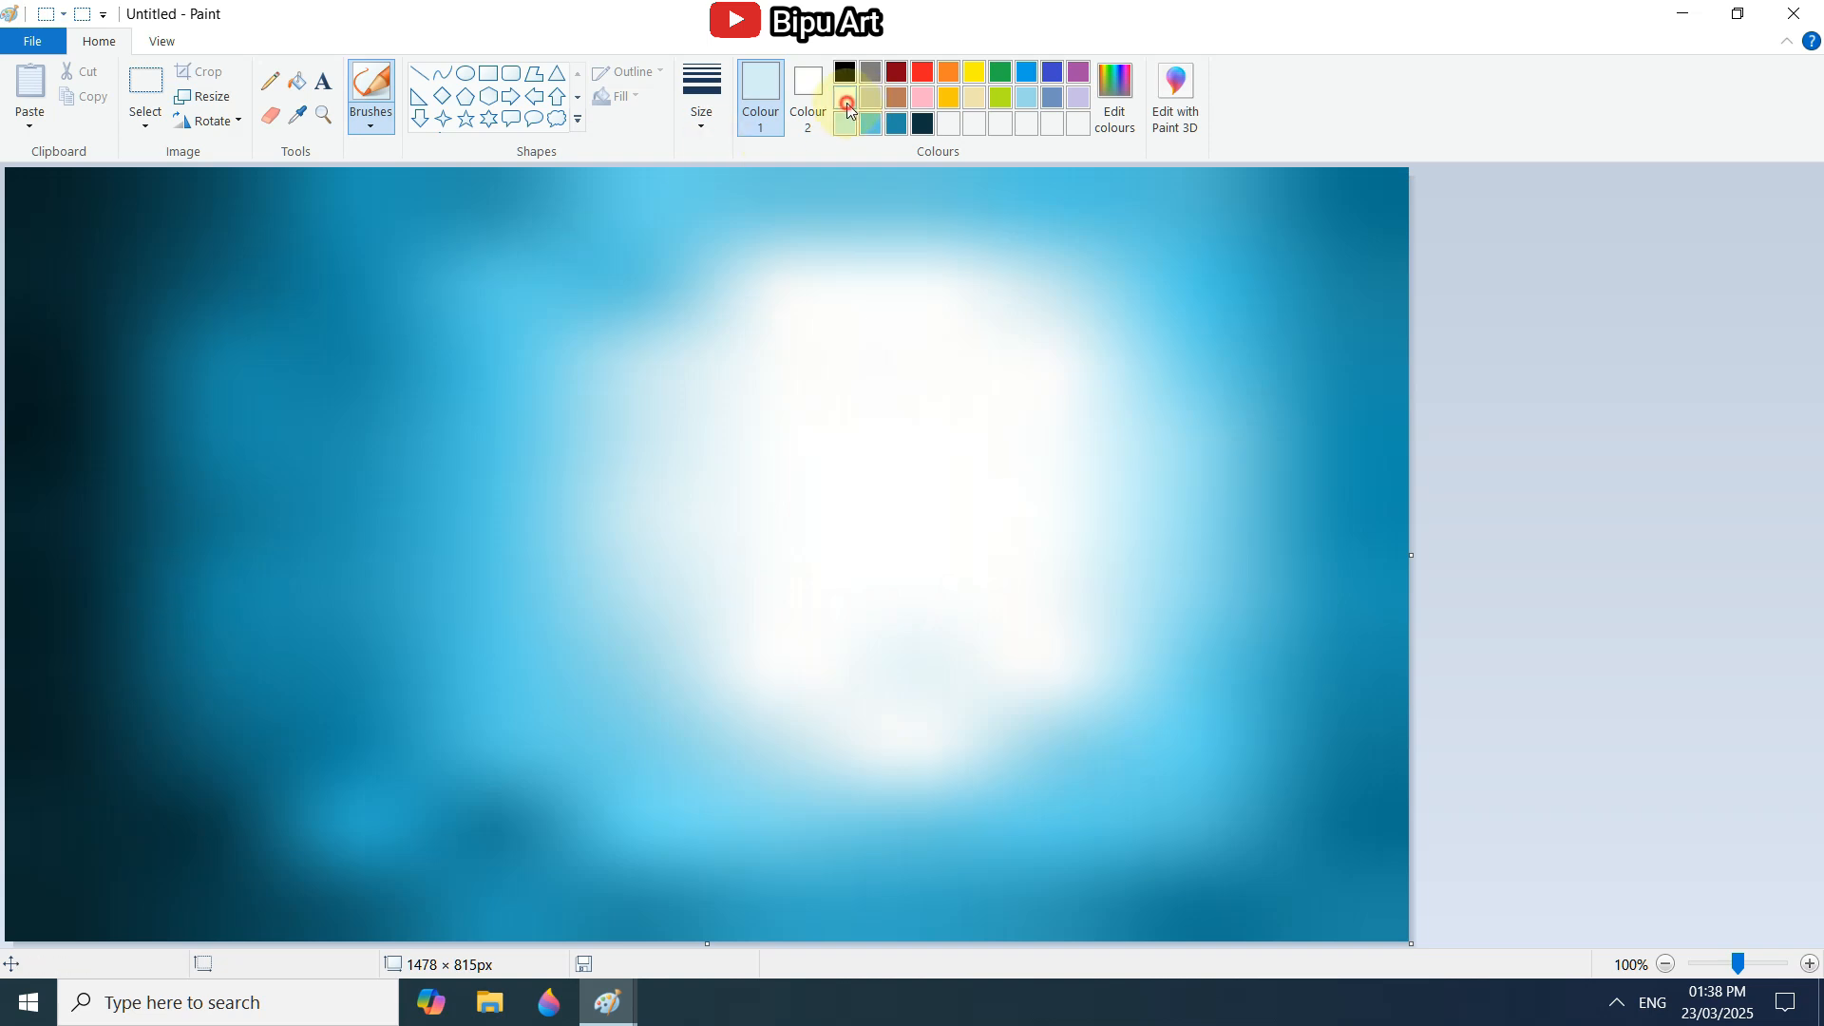
Draw a white circle with a solid colour fill, then enlarge and centre it over the bright part of the glow.
left_click_drag(780, 404, 943, 563)
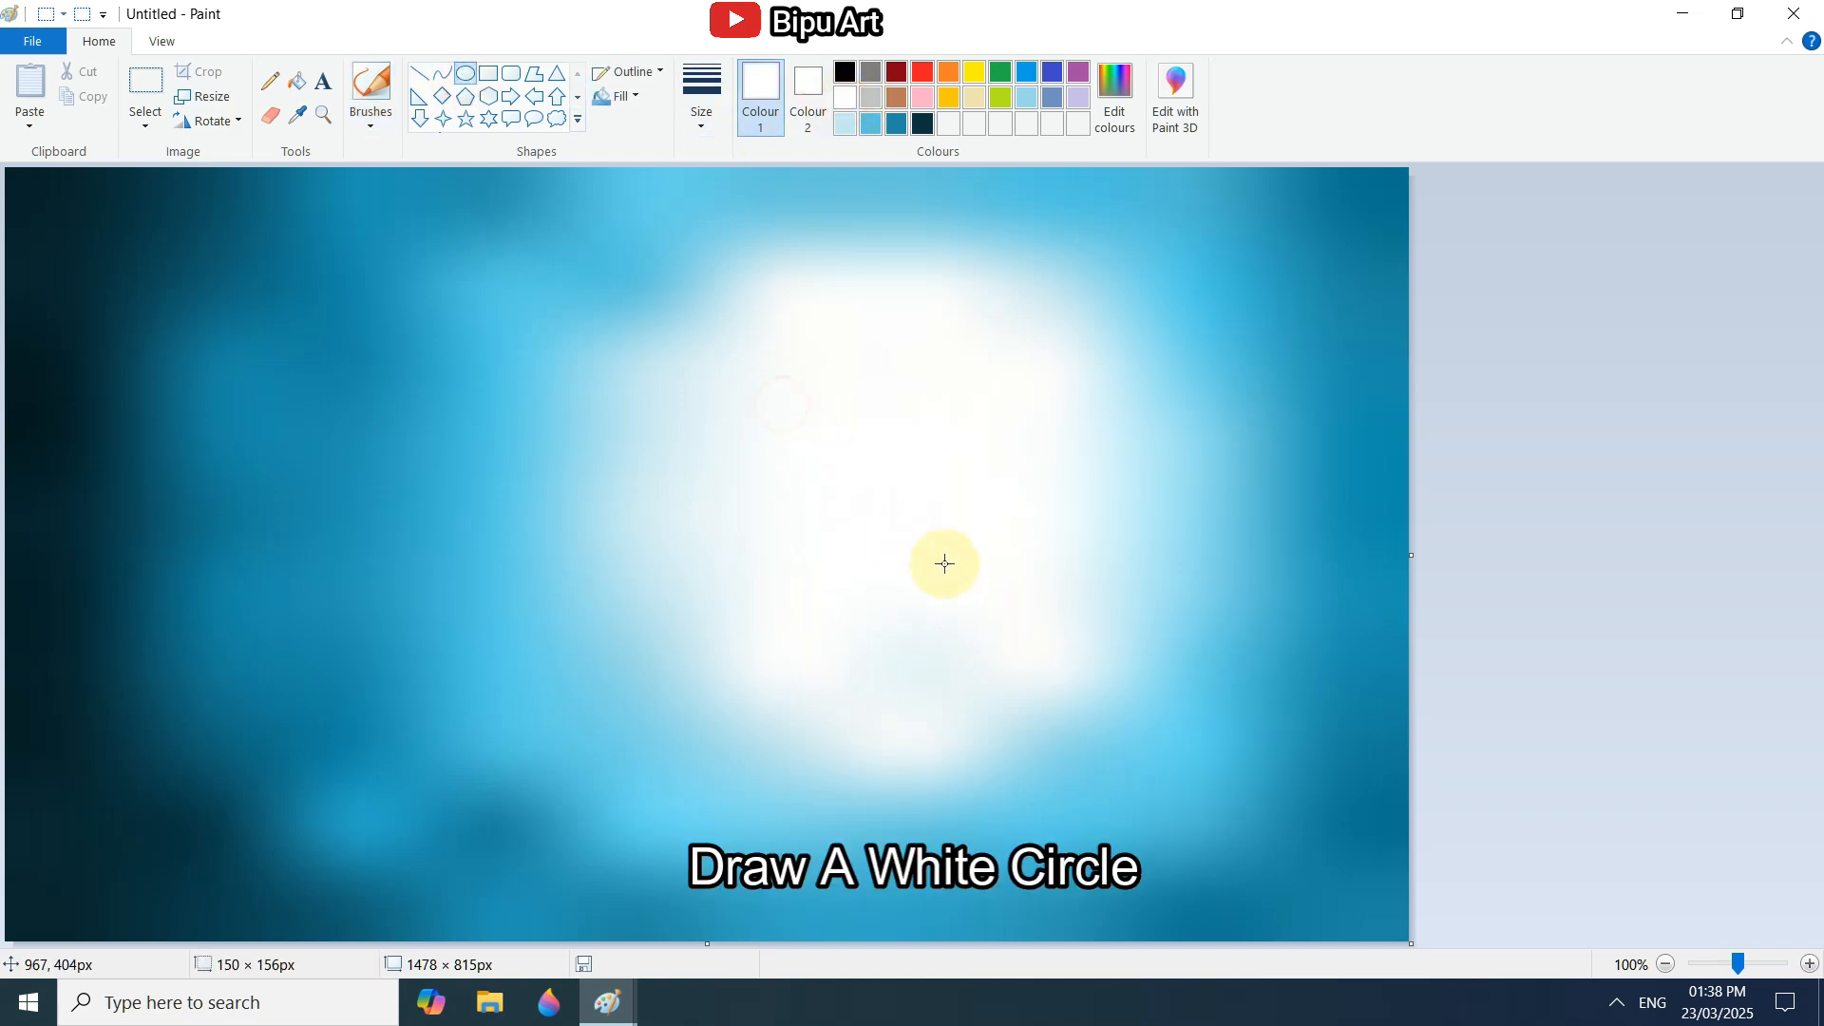
left_click_drag(1056, 634, 1058, 636)
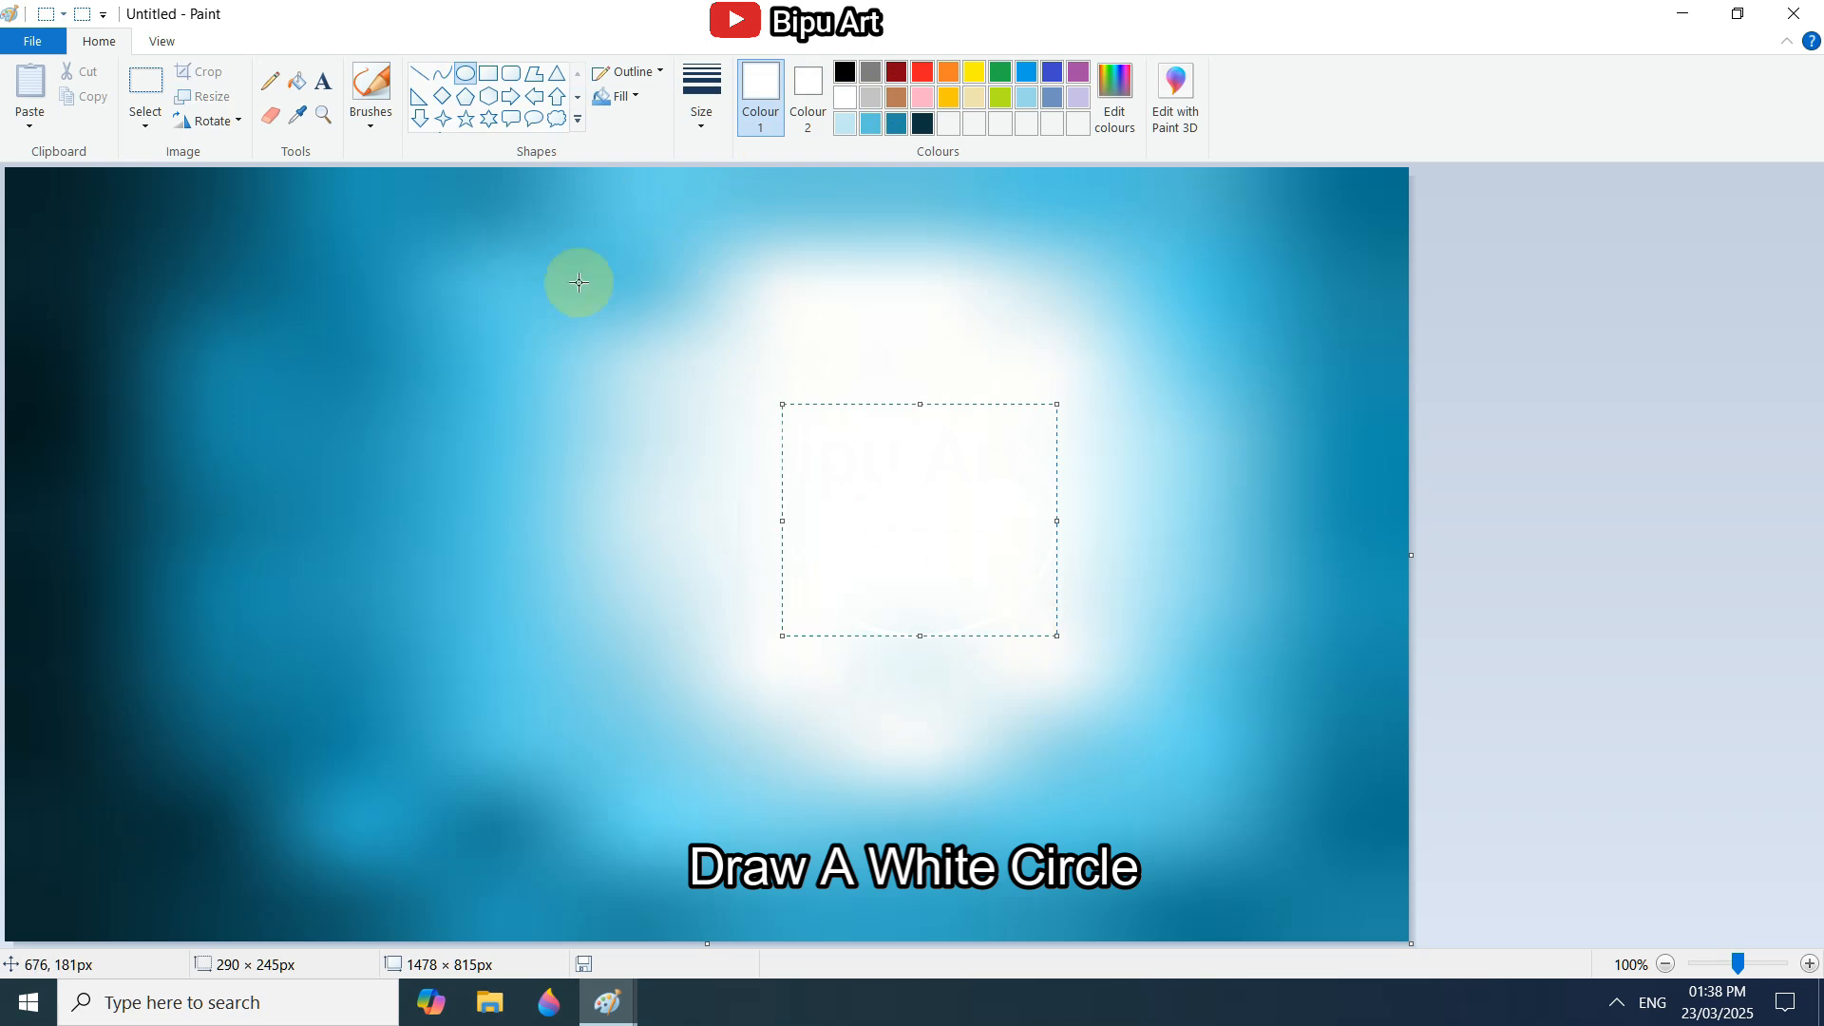
left_click(630, 97)
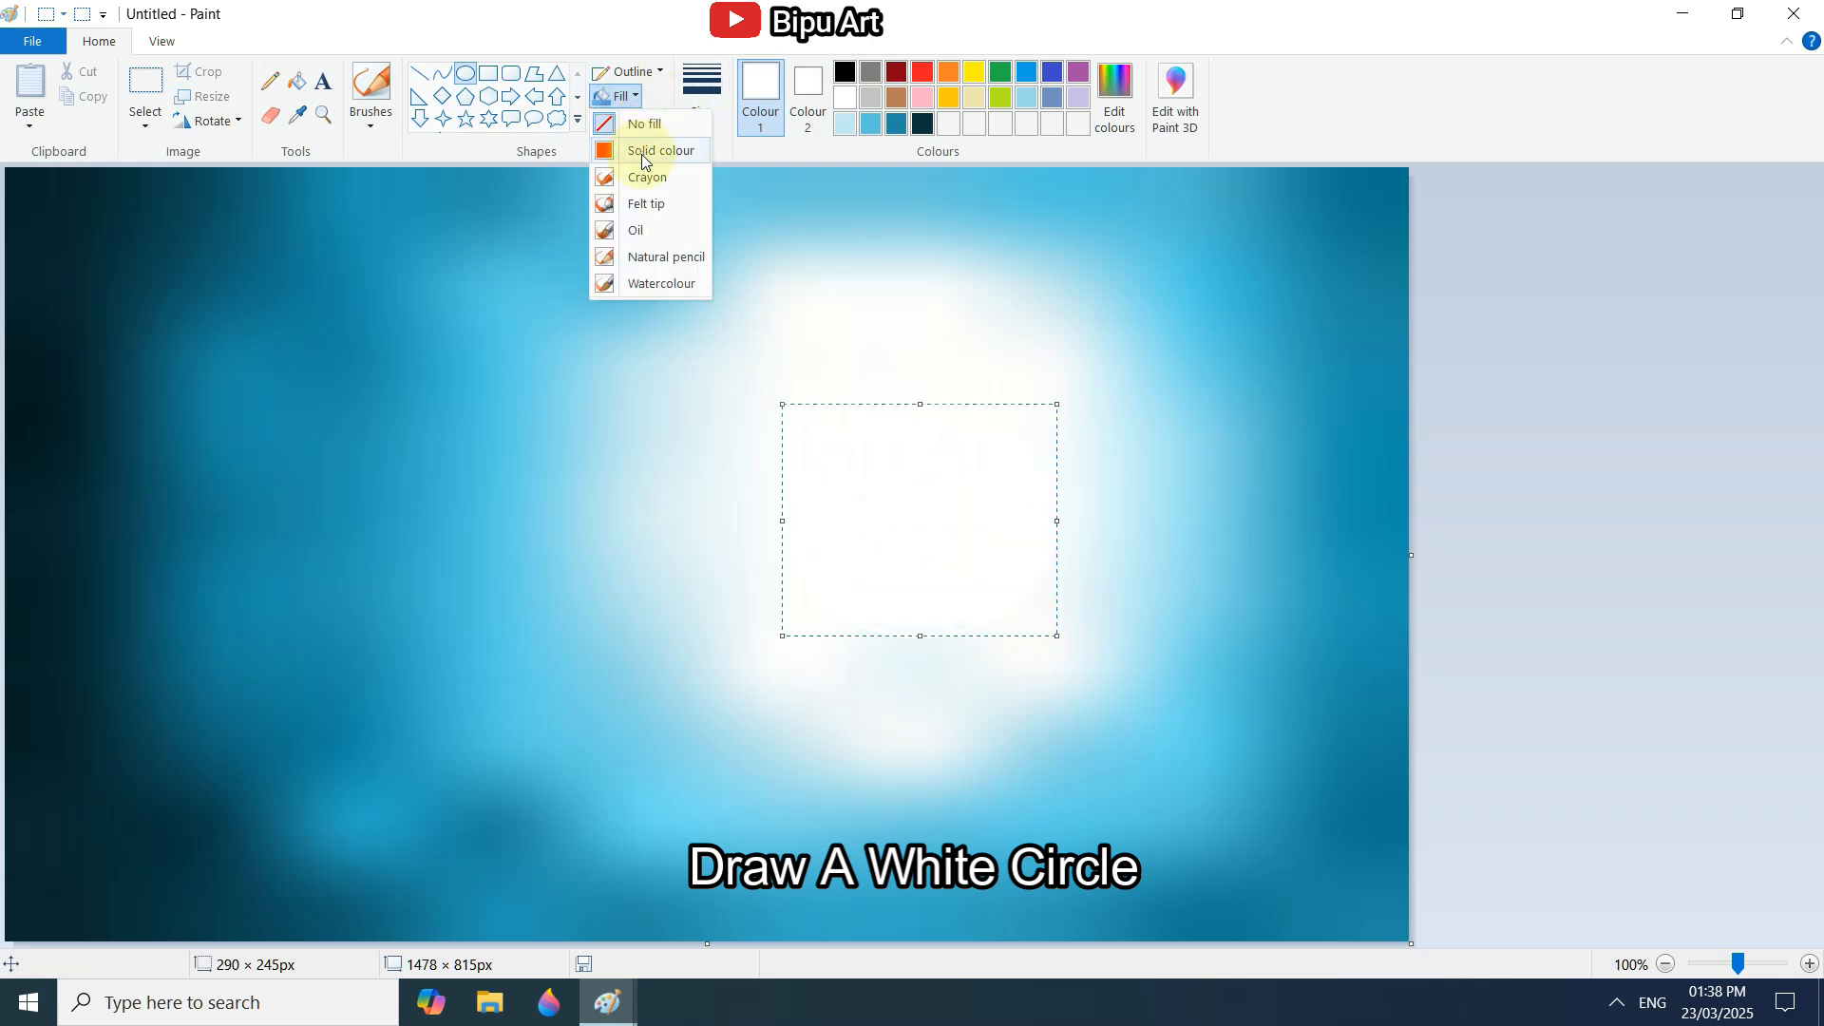
left_click(642, 156)
left_click_drag(936, 562, 853, 530)
left_click_drag(977, 603, 1058, 709)
left_click_drag(956, 605, 969, 586)
mouse_move(1070, 688)
left_mouse_down()
mouse_move(1060, 677)
mouse_move(1098, 711)
left_mouse_up()
left_click_drag(1024, 640, 989, 618)
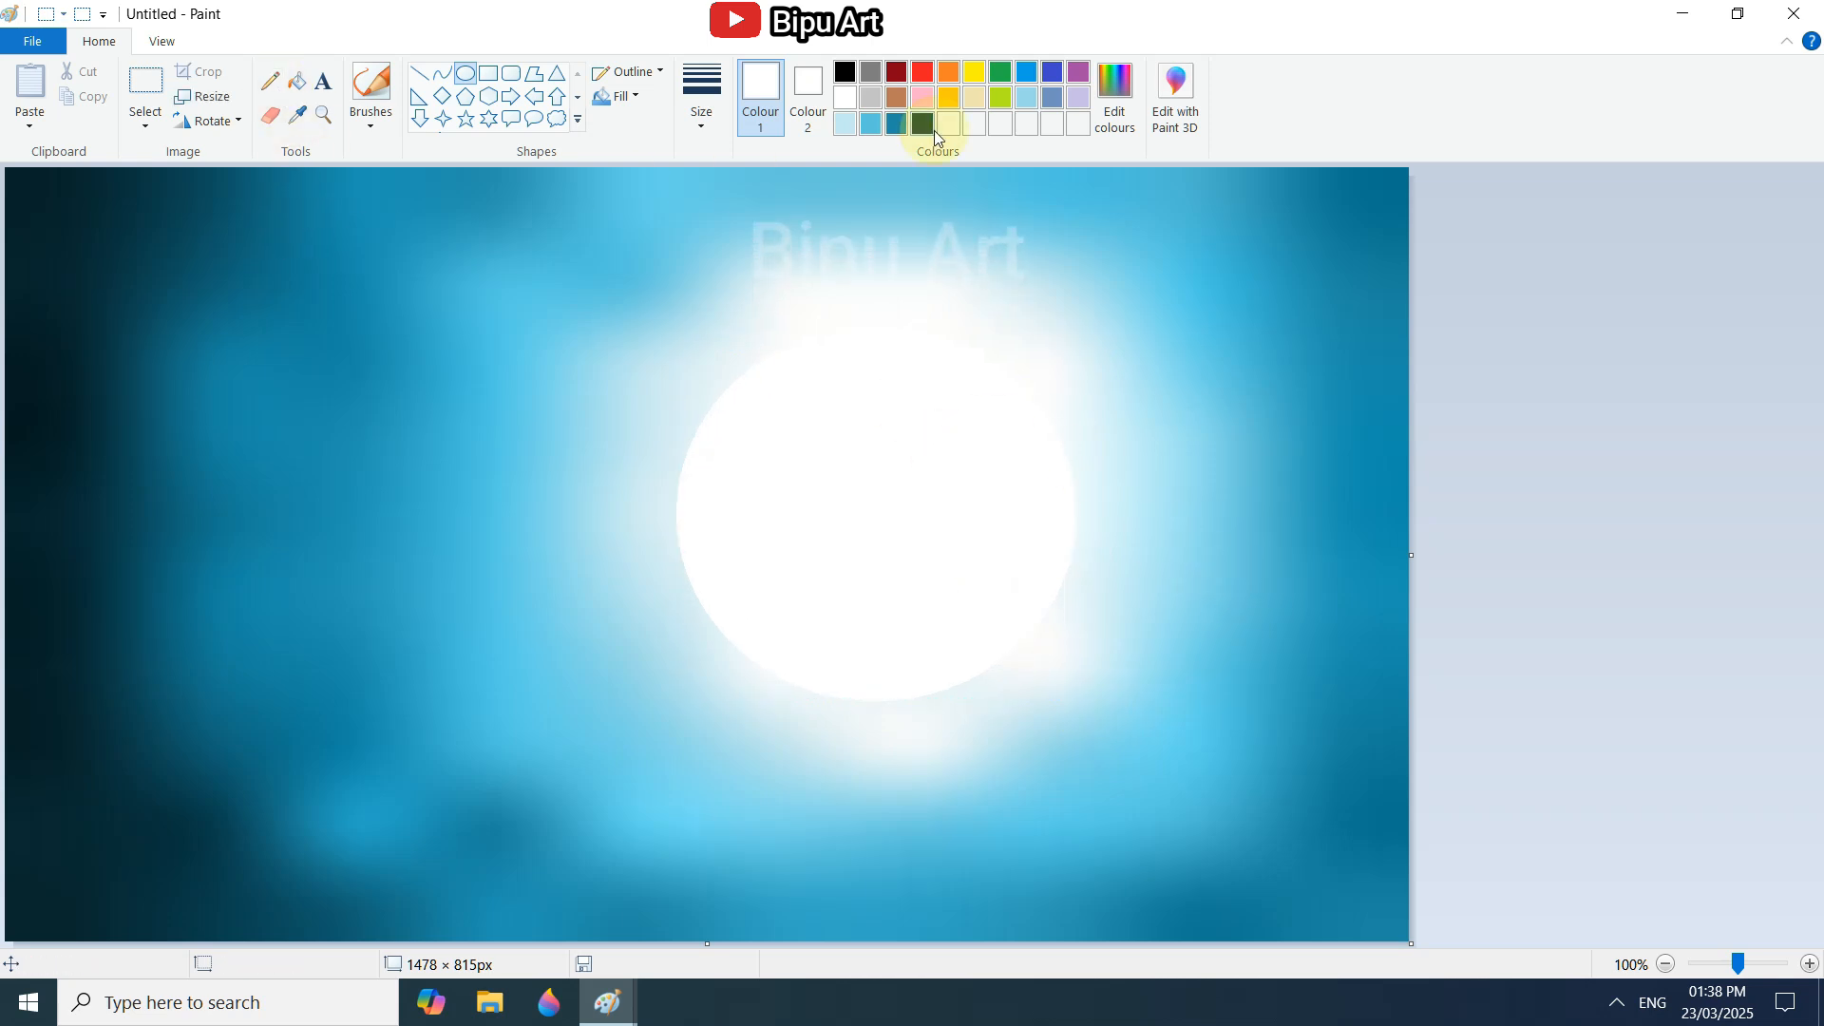
Sketch the curling wave and its base across the canvas with a thick crayon brush in dark blue (RGB 0, 41, 60).
left_click(1113, 100)
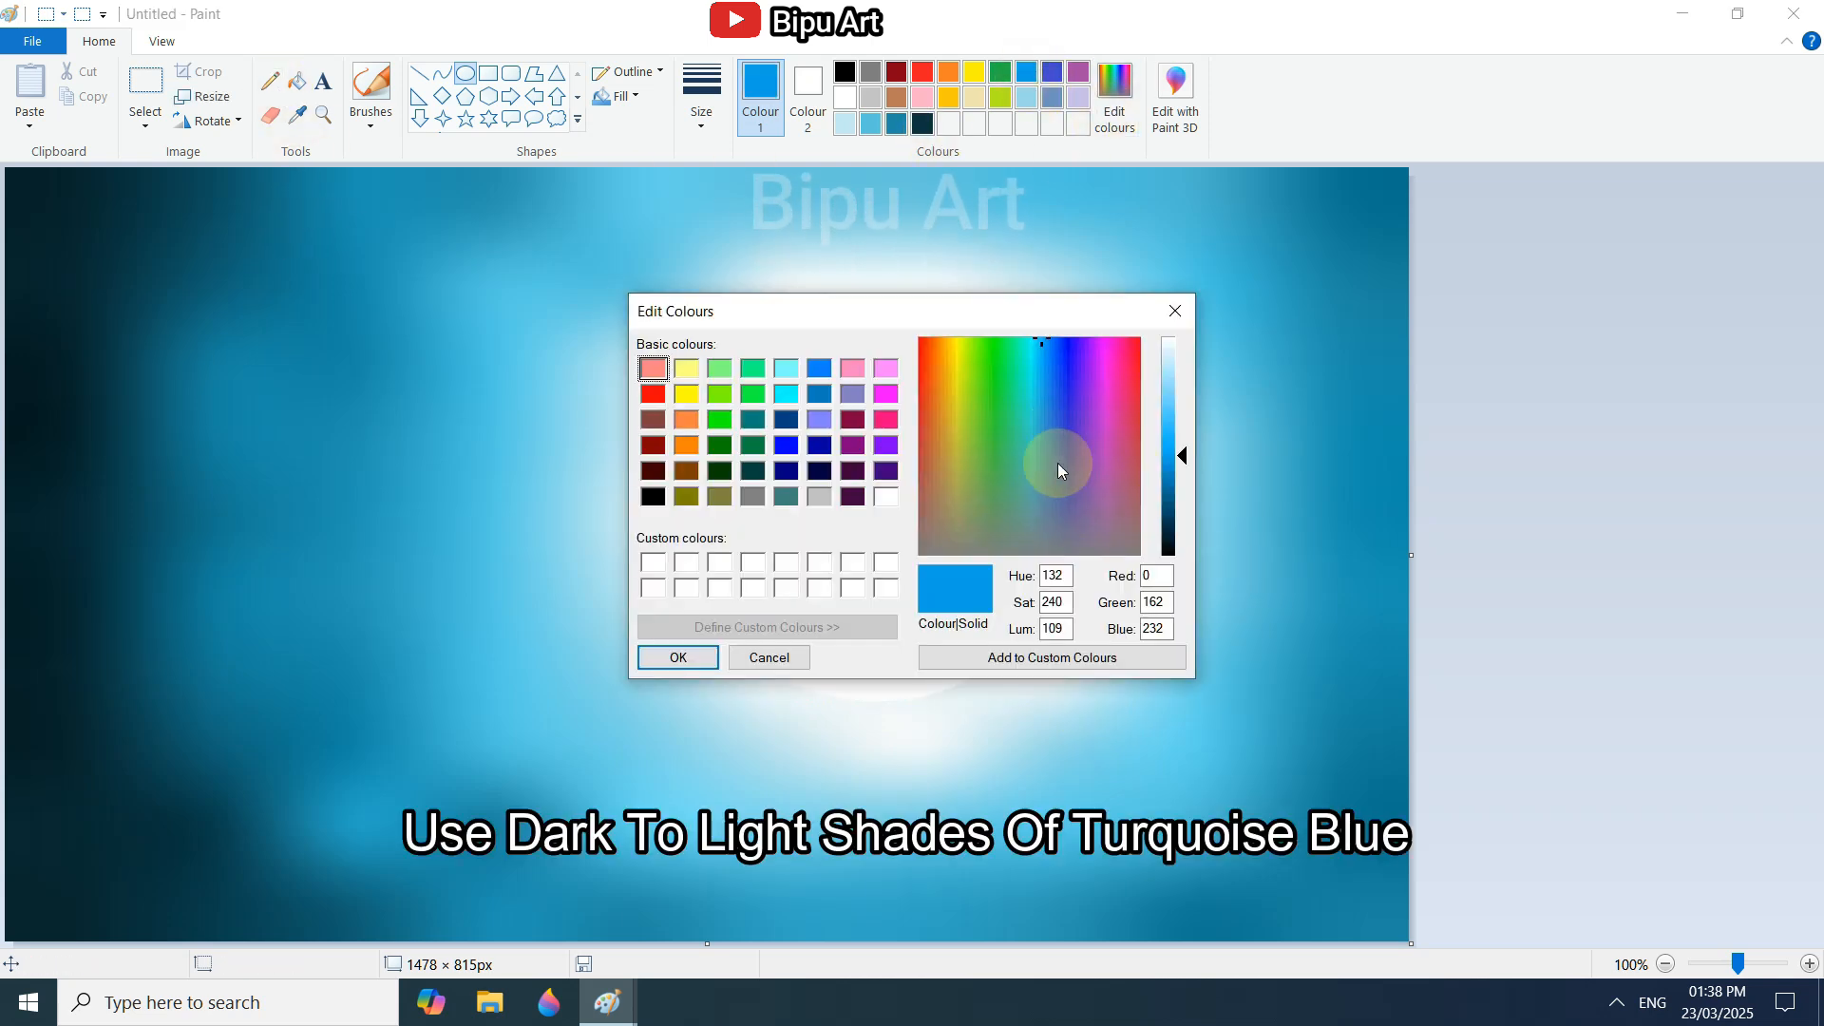
left_click_drag(1178, 459, 1177, 527)
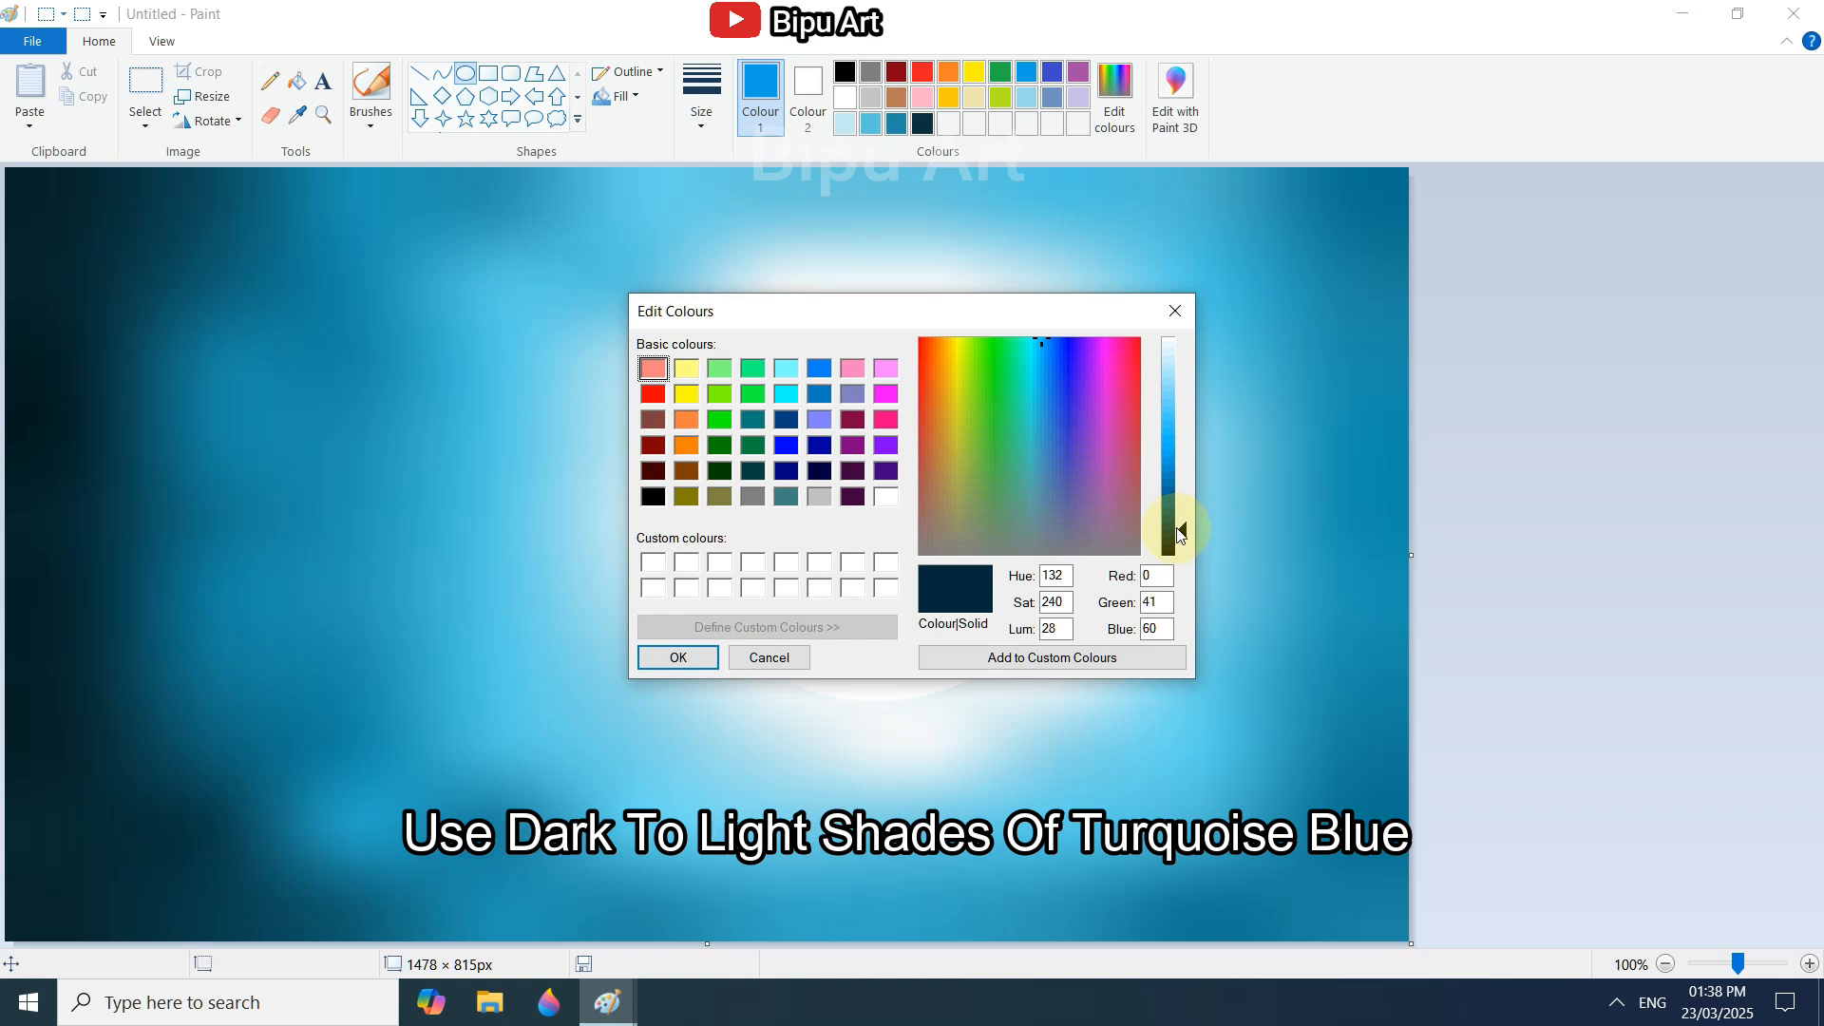
left_click(680, 657)
left_click(366, 119)
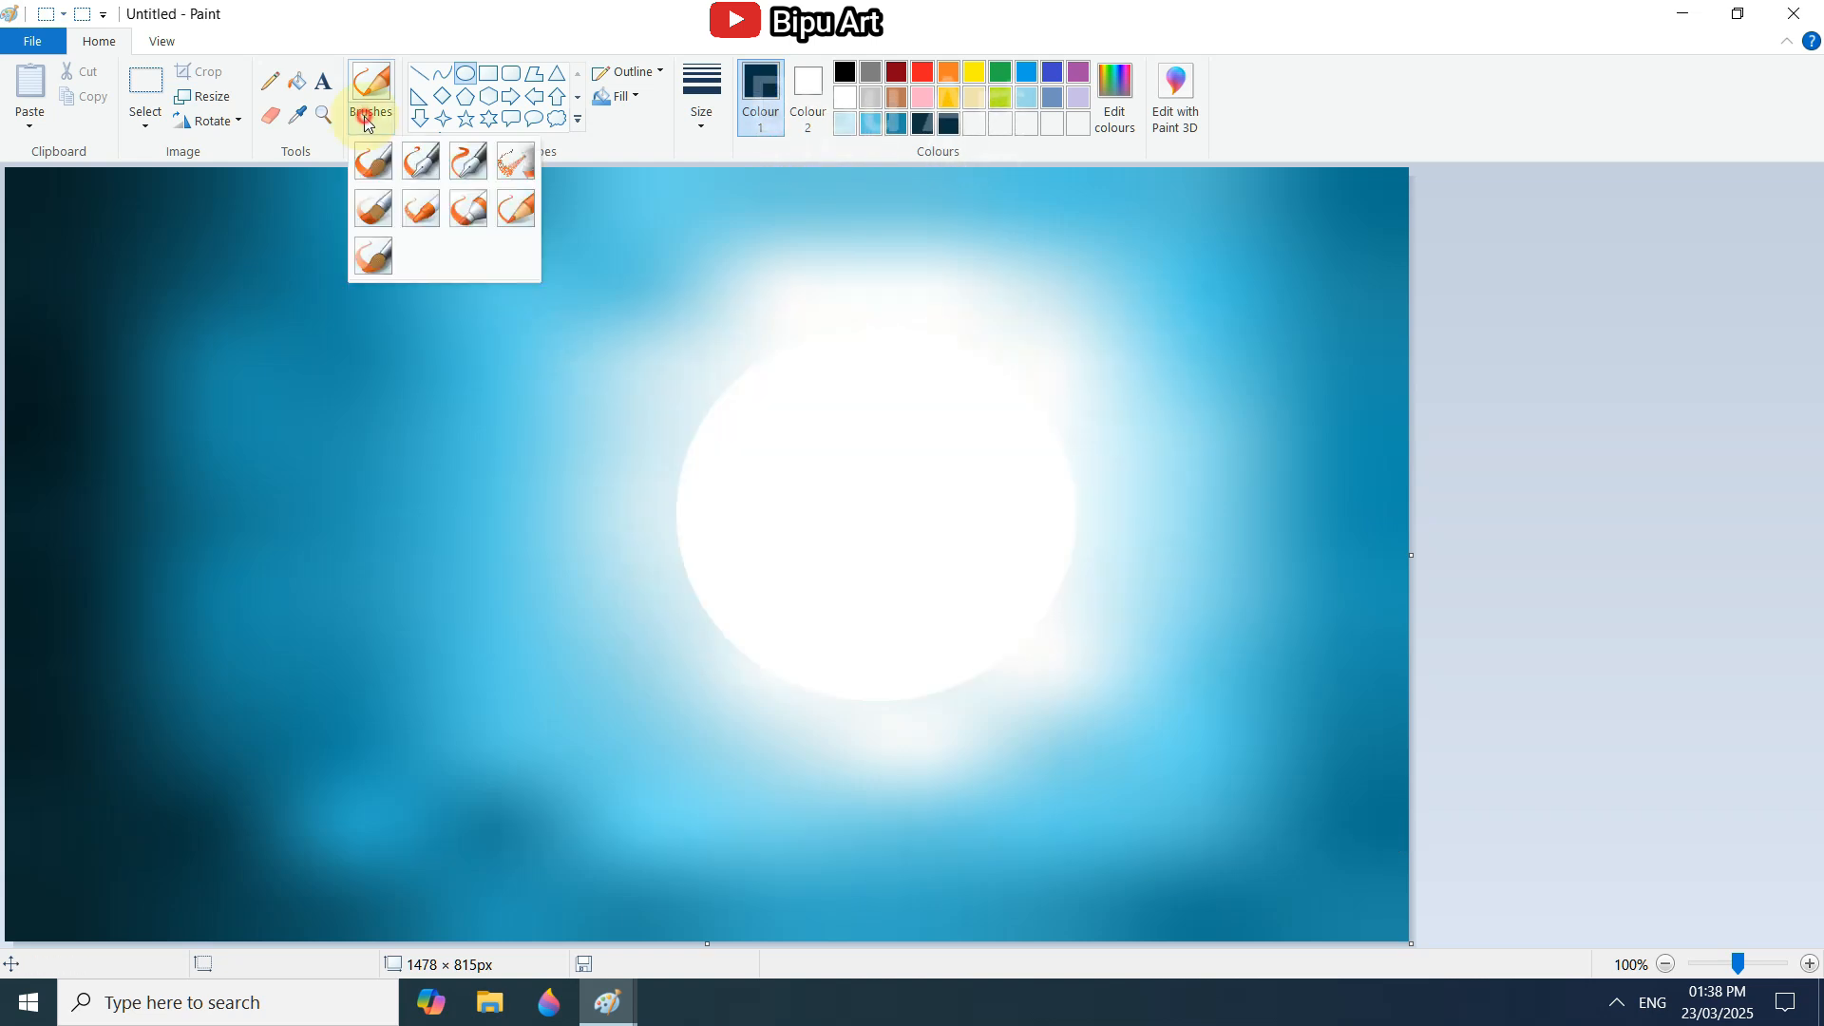
left_click(421, 208)
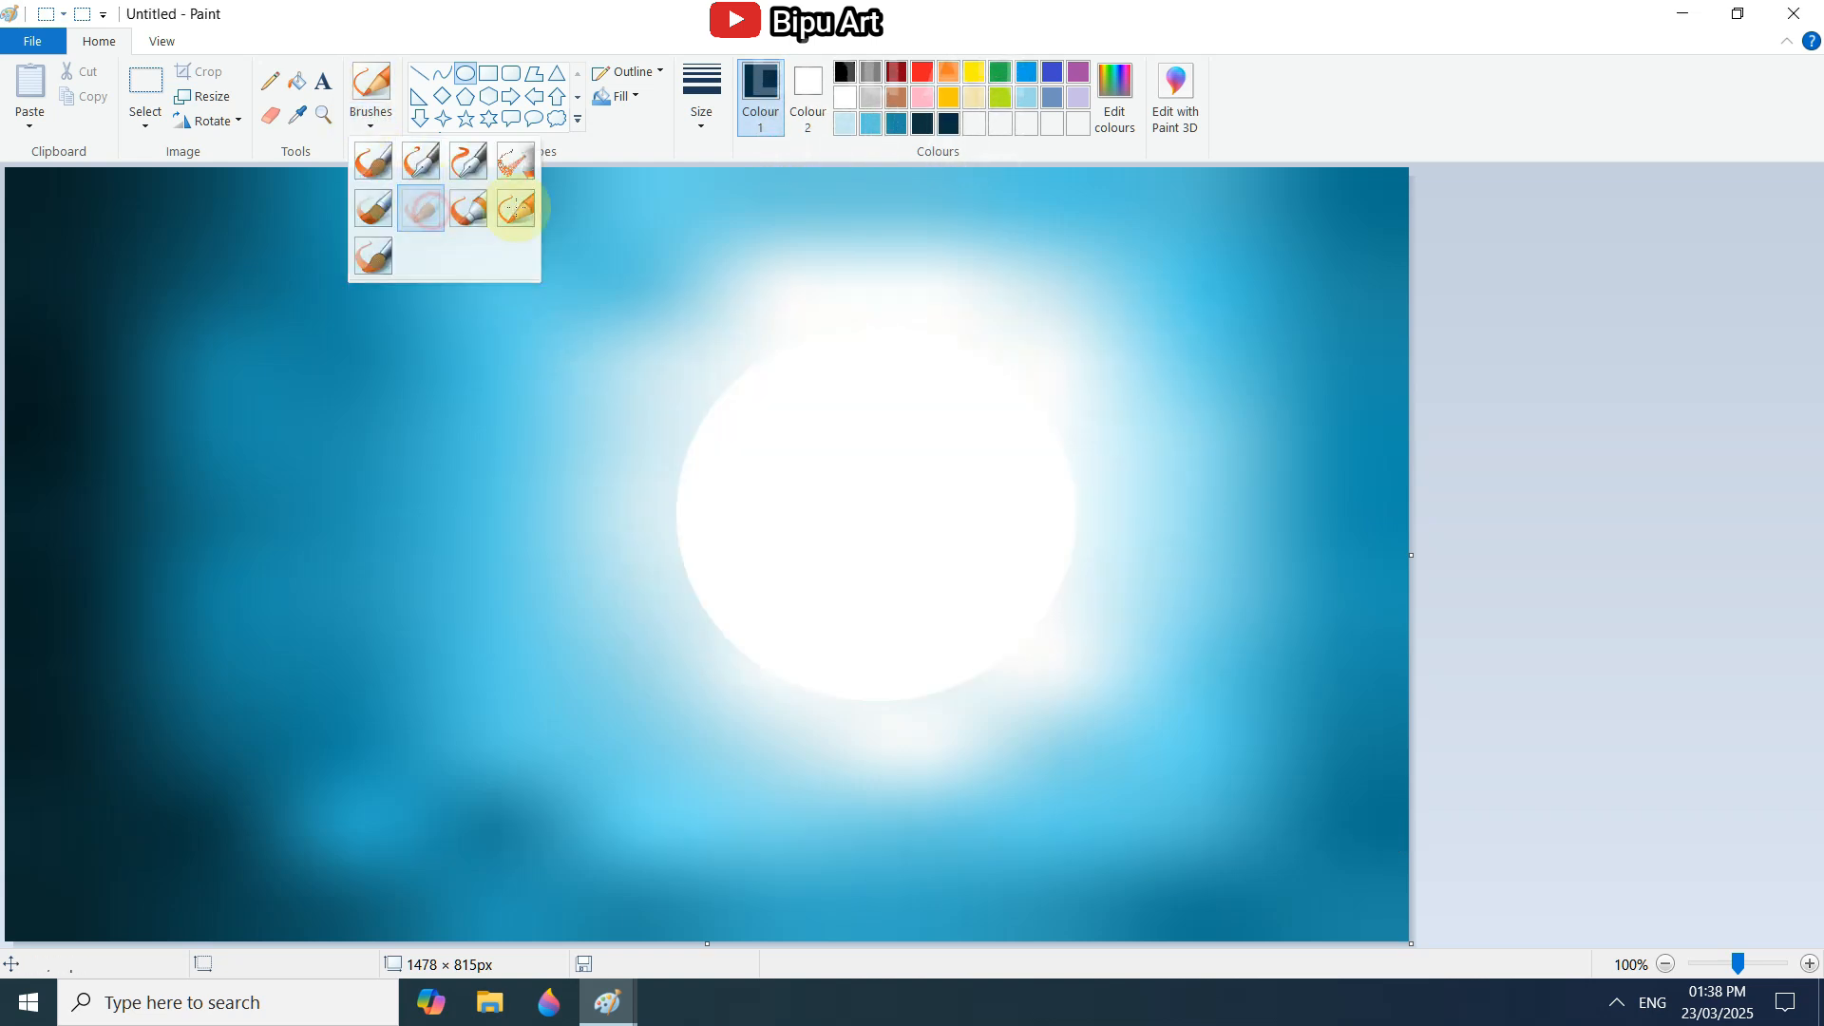
left_click(702, 95)
left_click(734, 256)
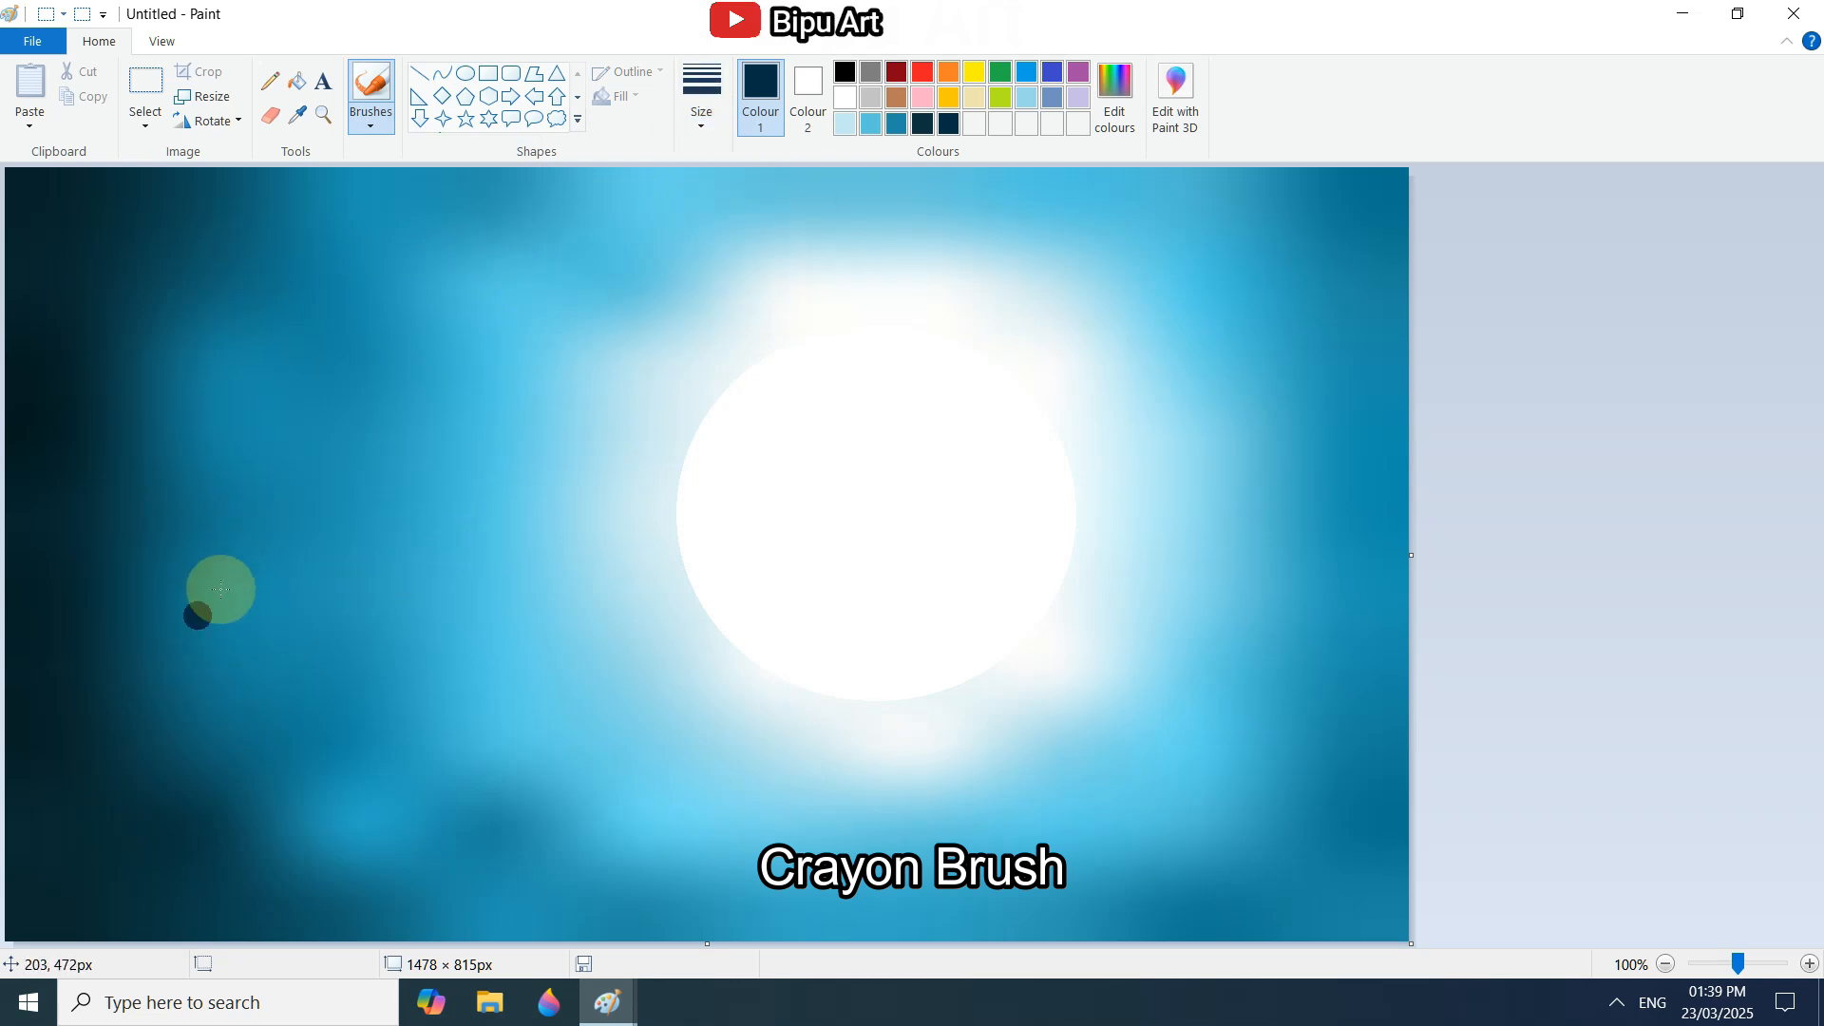
mouse_move(431, 358)
left_mouse_down()
mouse_move(232, 500)
mouse_move(215, 611)
mouse_move(236, 762)
mouse_move(623, 875)
mouse_move(981, 871)
mouse_move(1225, 837)
mouse_move(228, 532)
mouse_move(411, 375)
mouse_move(187, 652)
left_mouse_up()
left_click_drag(224, 412, 192, 887)
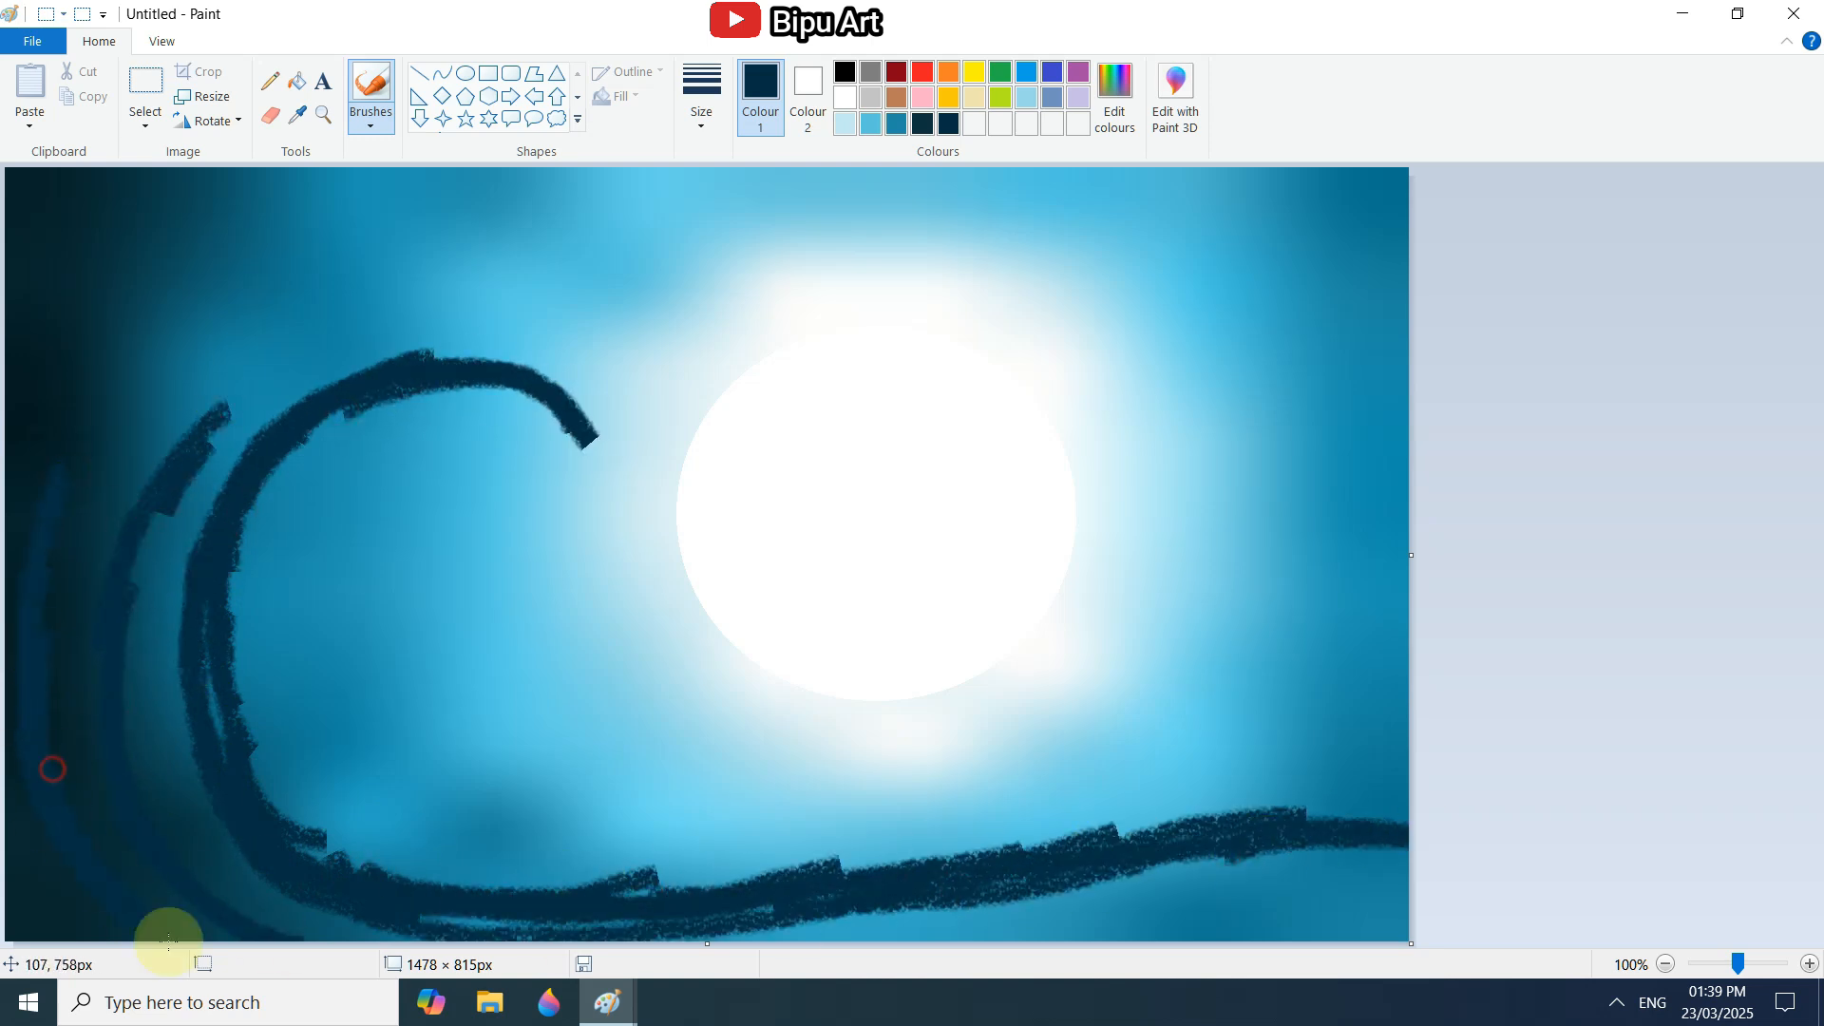
Add dark blue crayon strokes along the wave's back ridges, its upper curl and the lower edge of the canvas.
left_click_drag(860, 927, 1406, 883)
mouse_move(552, 393)
left_mouse_down()
mouse_move(243, 399)
mouse_move(38, 583)
mouse_move(110, 426)
mouse_move(41, 861)
left_mouse_up()
mouse_move(114, 774)
left_mouse_down()
mouse_move(301, 928)
mouse_move(741, 903)
mouse_move(1396, 905)
left_mouse_up()
left_click_drag(1159, 891, 964, 928)
left_click(855, 836)
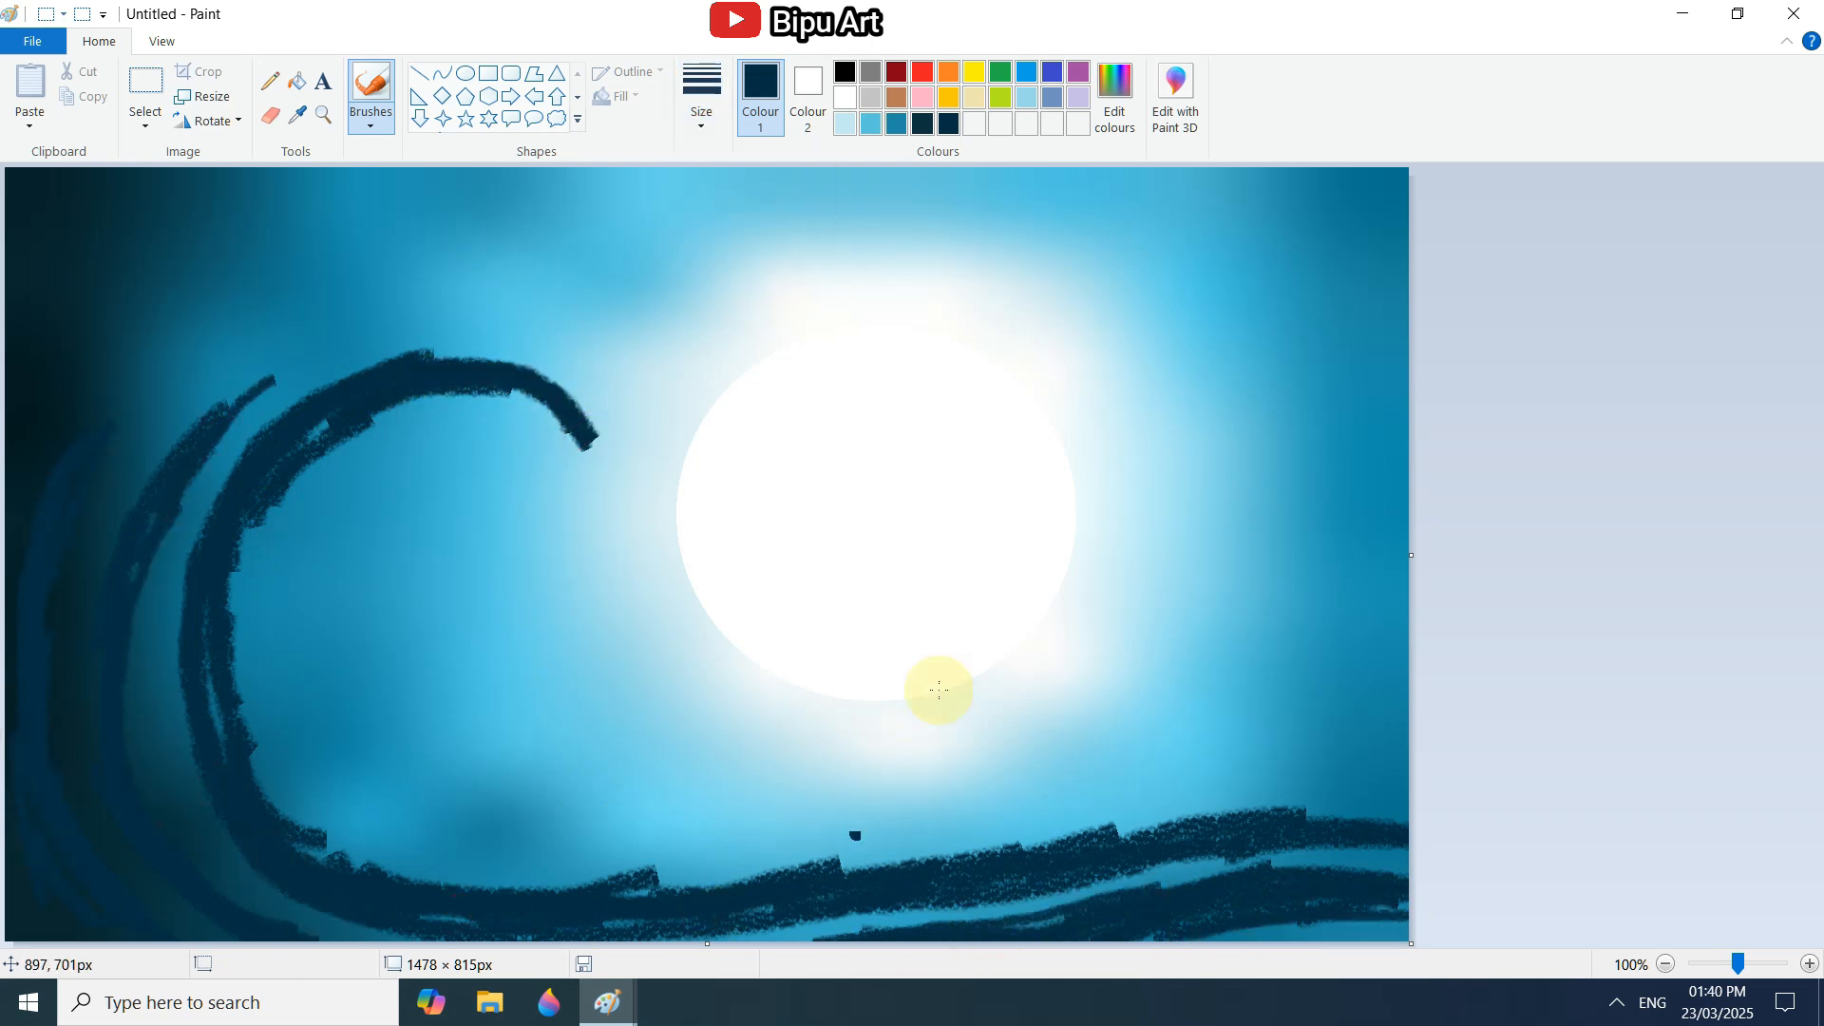
Mix a medium blue and paint crayon strokes along the wave's inner edge and its long base.
left_click(1115, 95)
left_click(676, 655)
left_click(701, 95)
left_click(712, 265)
left_click(230, 705)
mouse_move(237, 615)
left_mouse_down()
mouse_move(269, 794)
mouse_move(623, 887)
mouse_move(1348, 818)
mouse_move(1328, 868)
mouse_move(1406, 865)
left_mouse_up()
left_click_drag(137, 701, 209, 878)
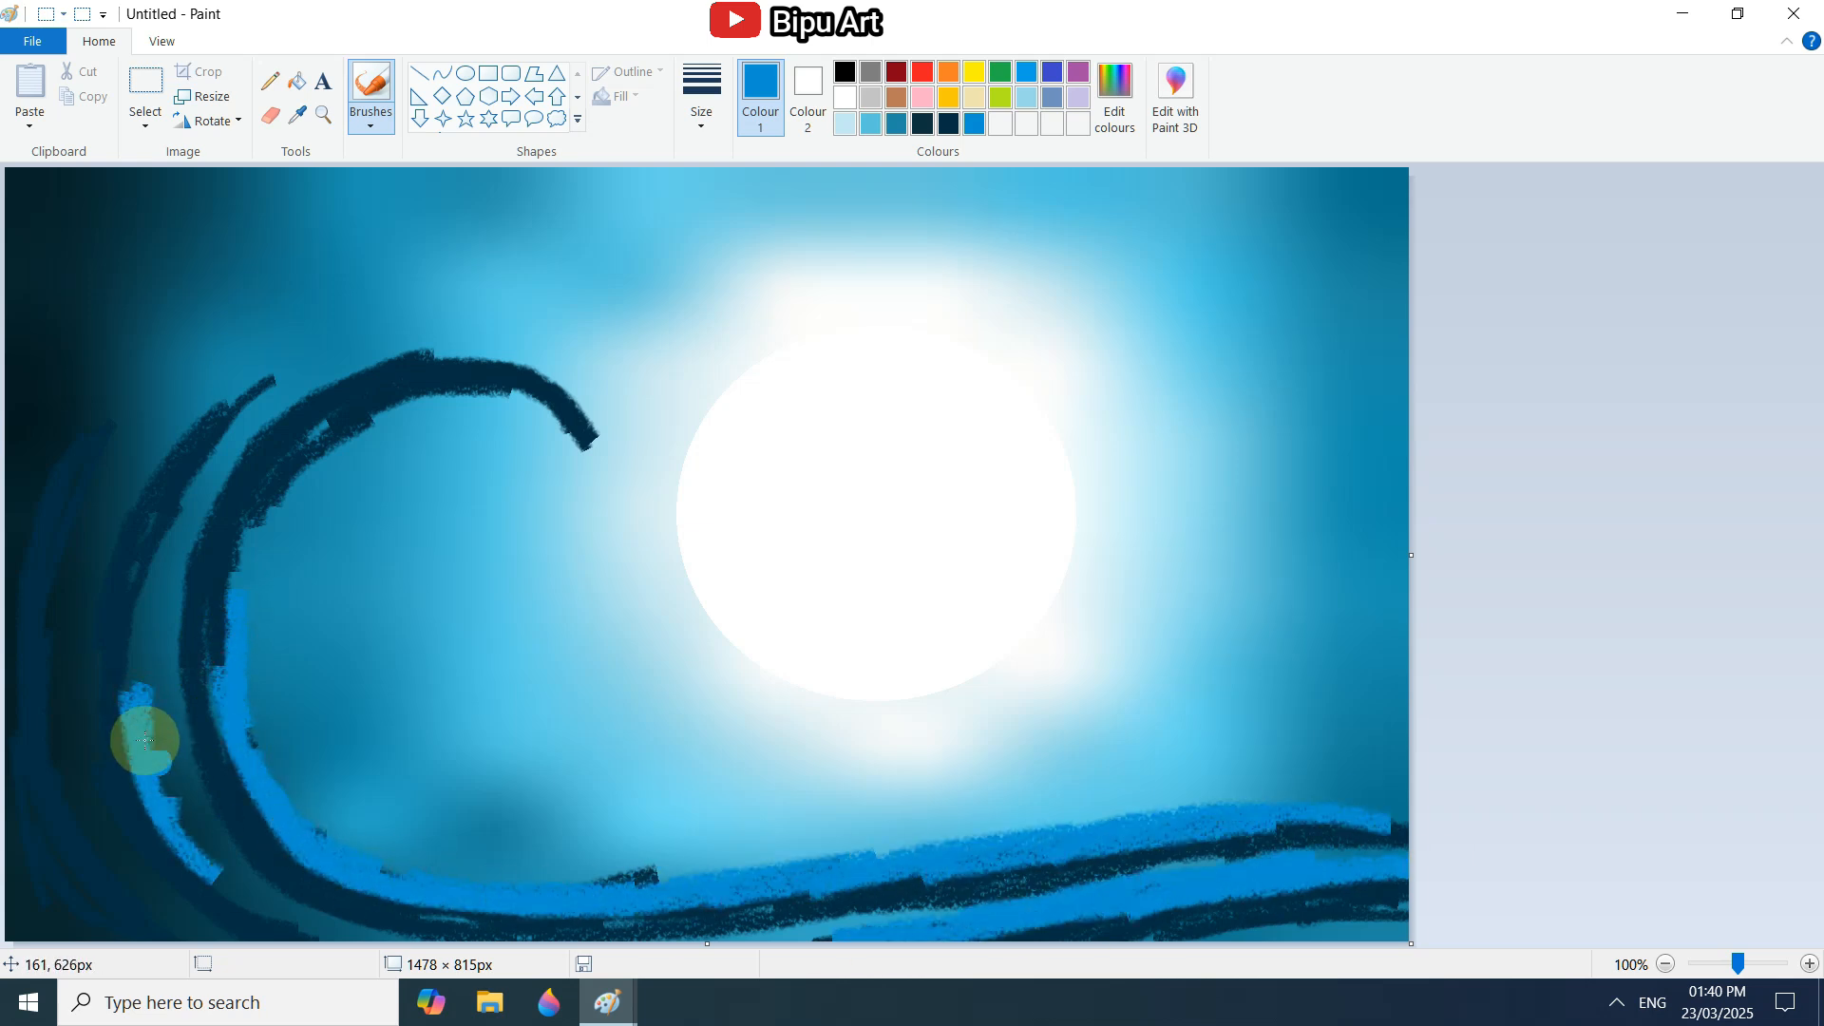
Fill the wave's outer ridges and the underside of the upper curl with medium blue crayon strokes.
left_click_drag(142, 737, 312, 926)
left_click_drag(143, 676, 352, 928)
left_click_drag(245, 556, 380, 409)
mouse_move(135, 634)
left_mouse_down()
mouse_move(171, 485)
mouse_move(316, 369)
left_mouse_up()
mouse_move(53, 613)
left_mouse_down()
mouse_move(72, 742)
mouse_move(190, 936)
left_mouse_up()
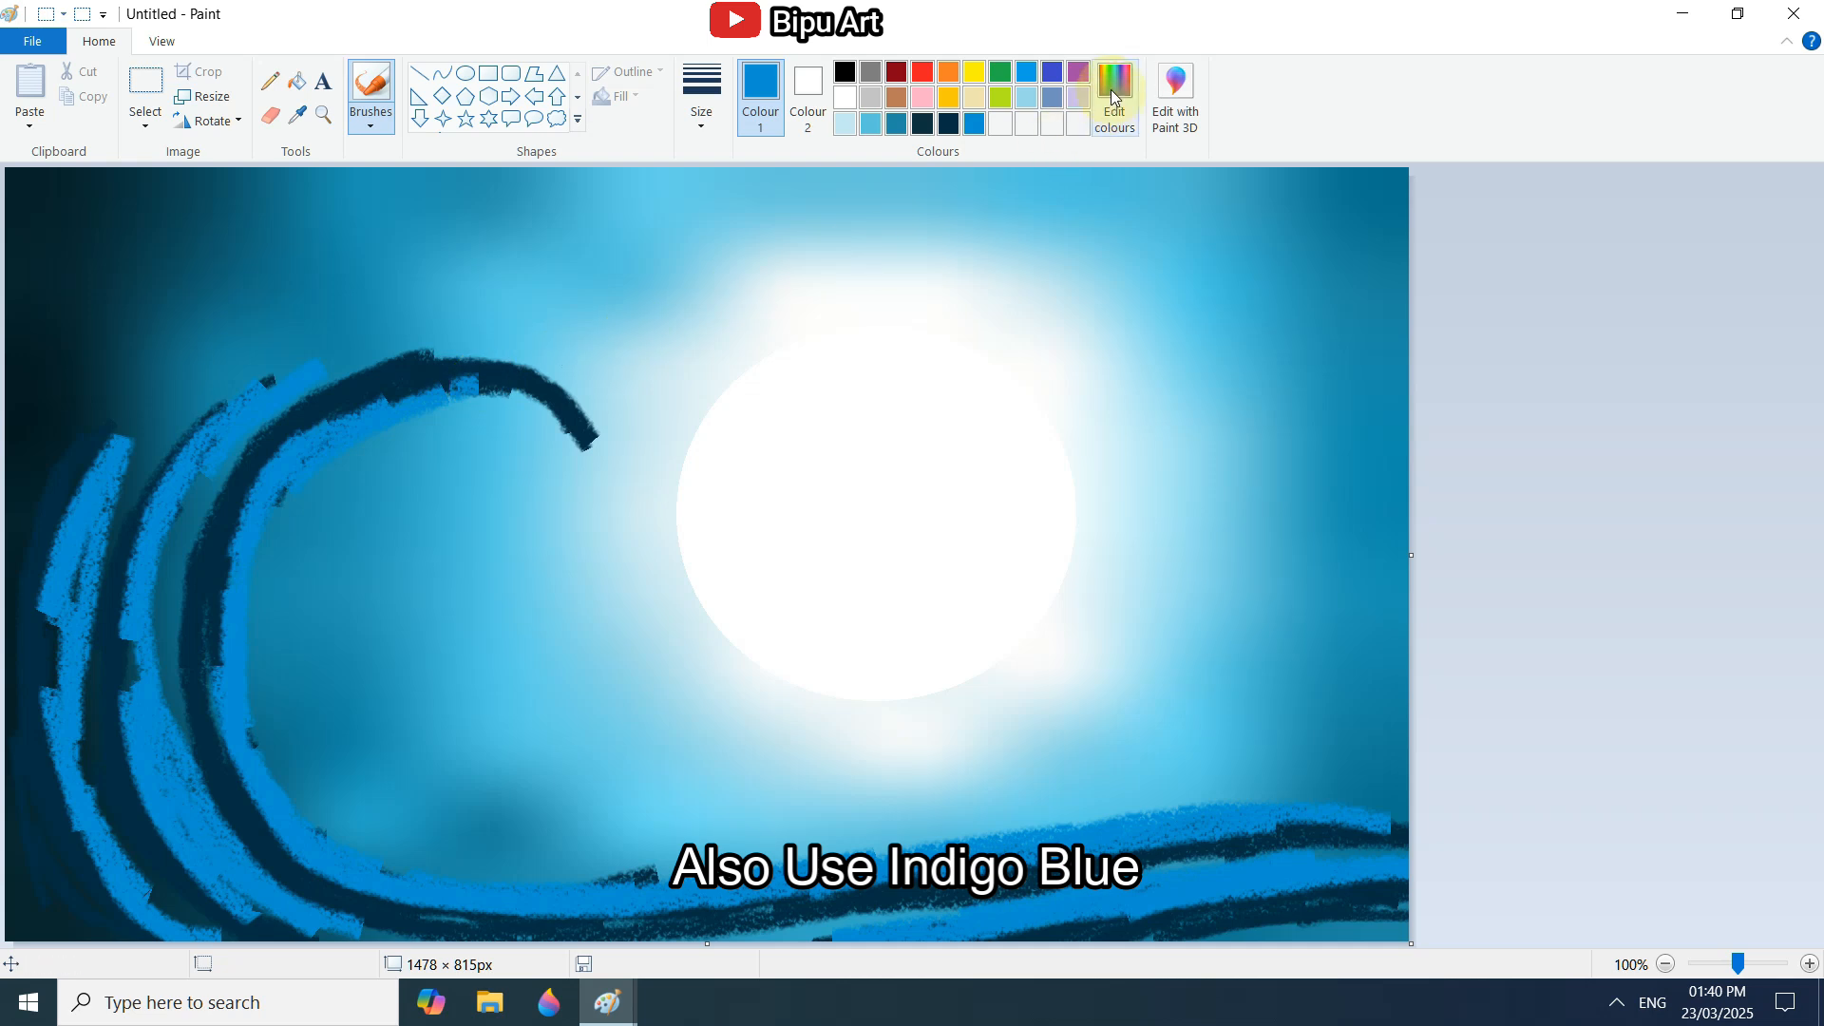
Shade the wave's lower back and base with crayon strokes in dark indigo (RGB 27, 32, 101).
left_click(1115, 121)
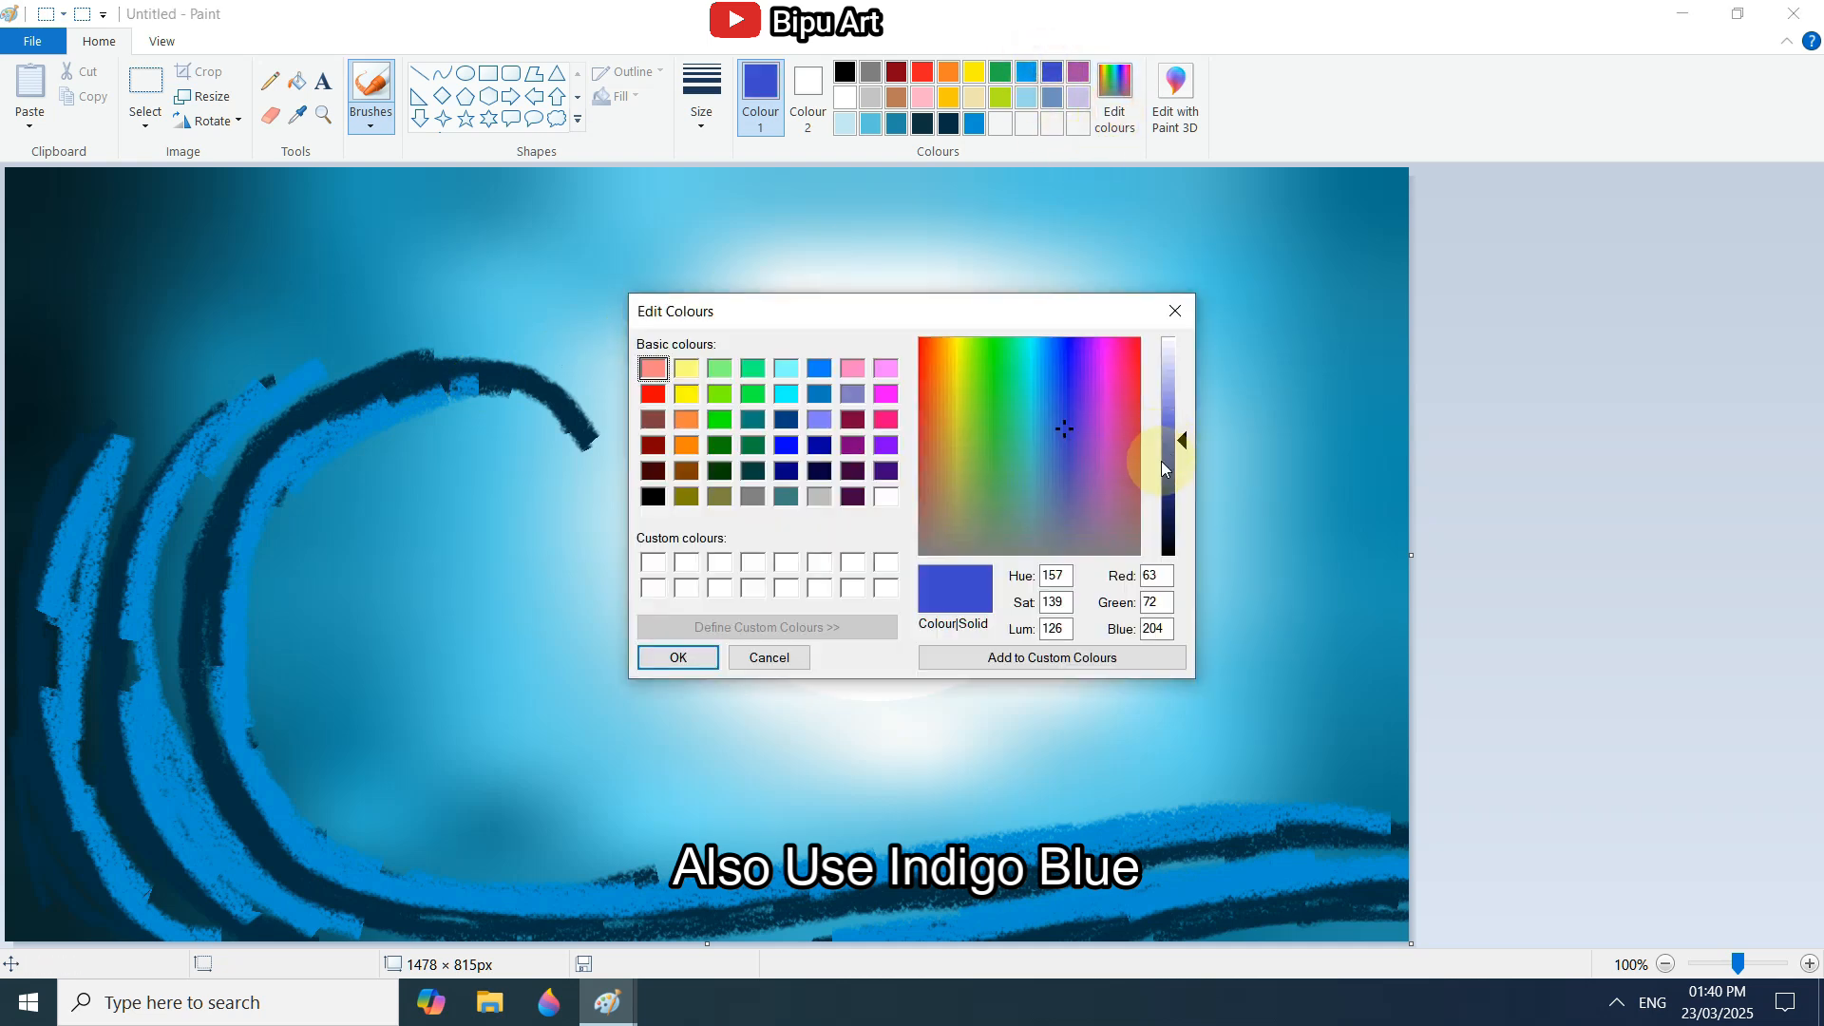
left_click(689, 663)
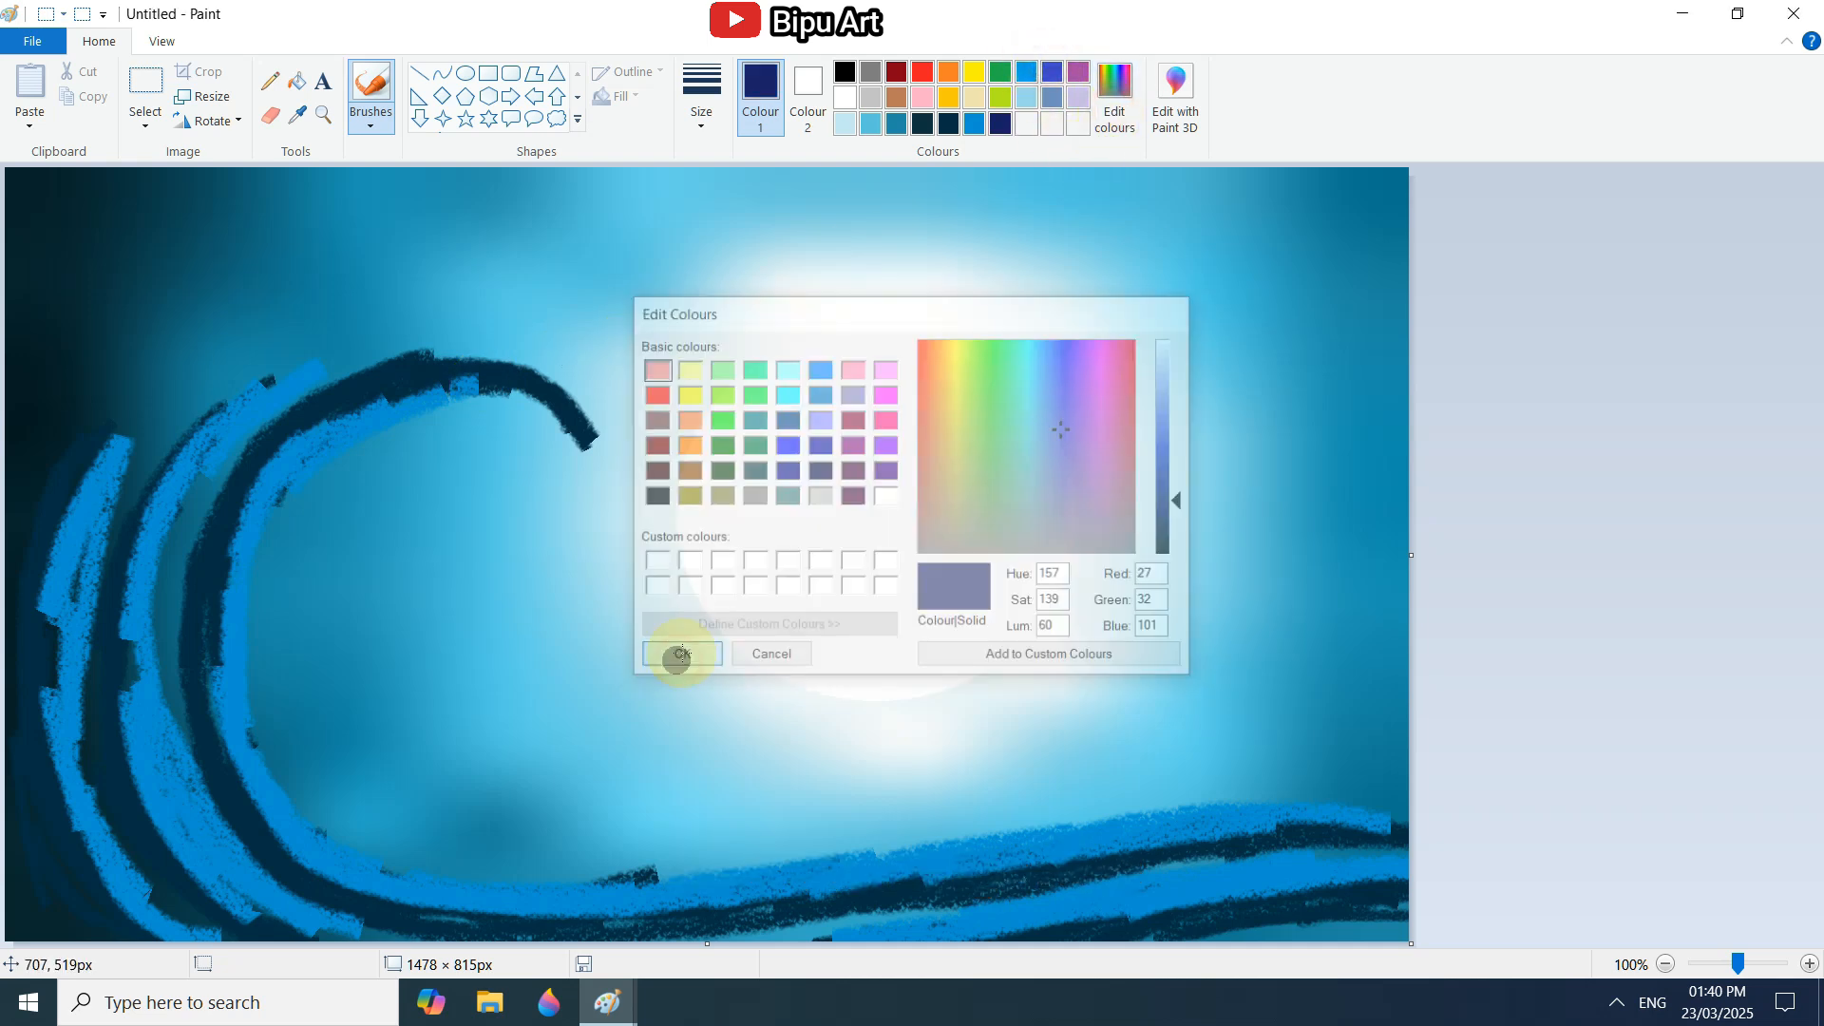
mouse_move(155, 807)
left_mouse_down()
mouse_move(134, 852)
mouse_move(164, 831)
mouse_move(683, 895)
mouse_move(1120, 880)
mouse_move(1200, 920)
left_mouse_up()
mouse_move(21, 767)
left_mouse_down()
mouse_move(42, 872)
mouse_move(185, 751)
left_mouse_up()
Mix a near-black indigo, then deepen the shadows between the wave's lower ridges with dark blue crayon strokes.
left_click(1114, 95)
left_click_drag(1177, 509, 1177, 544)
left_click(684, 656)
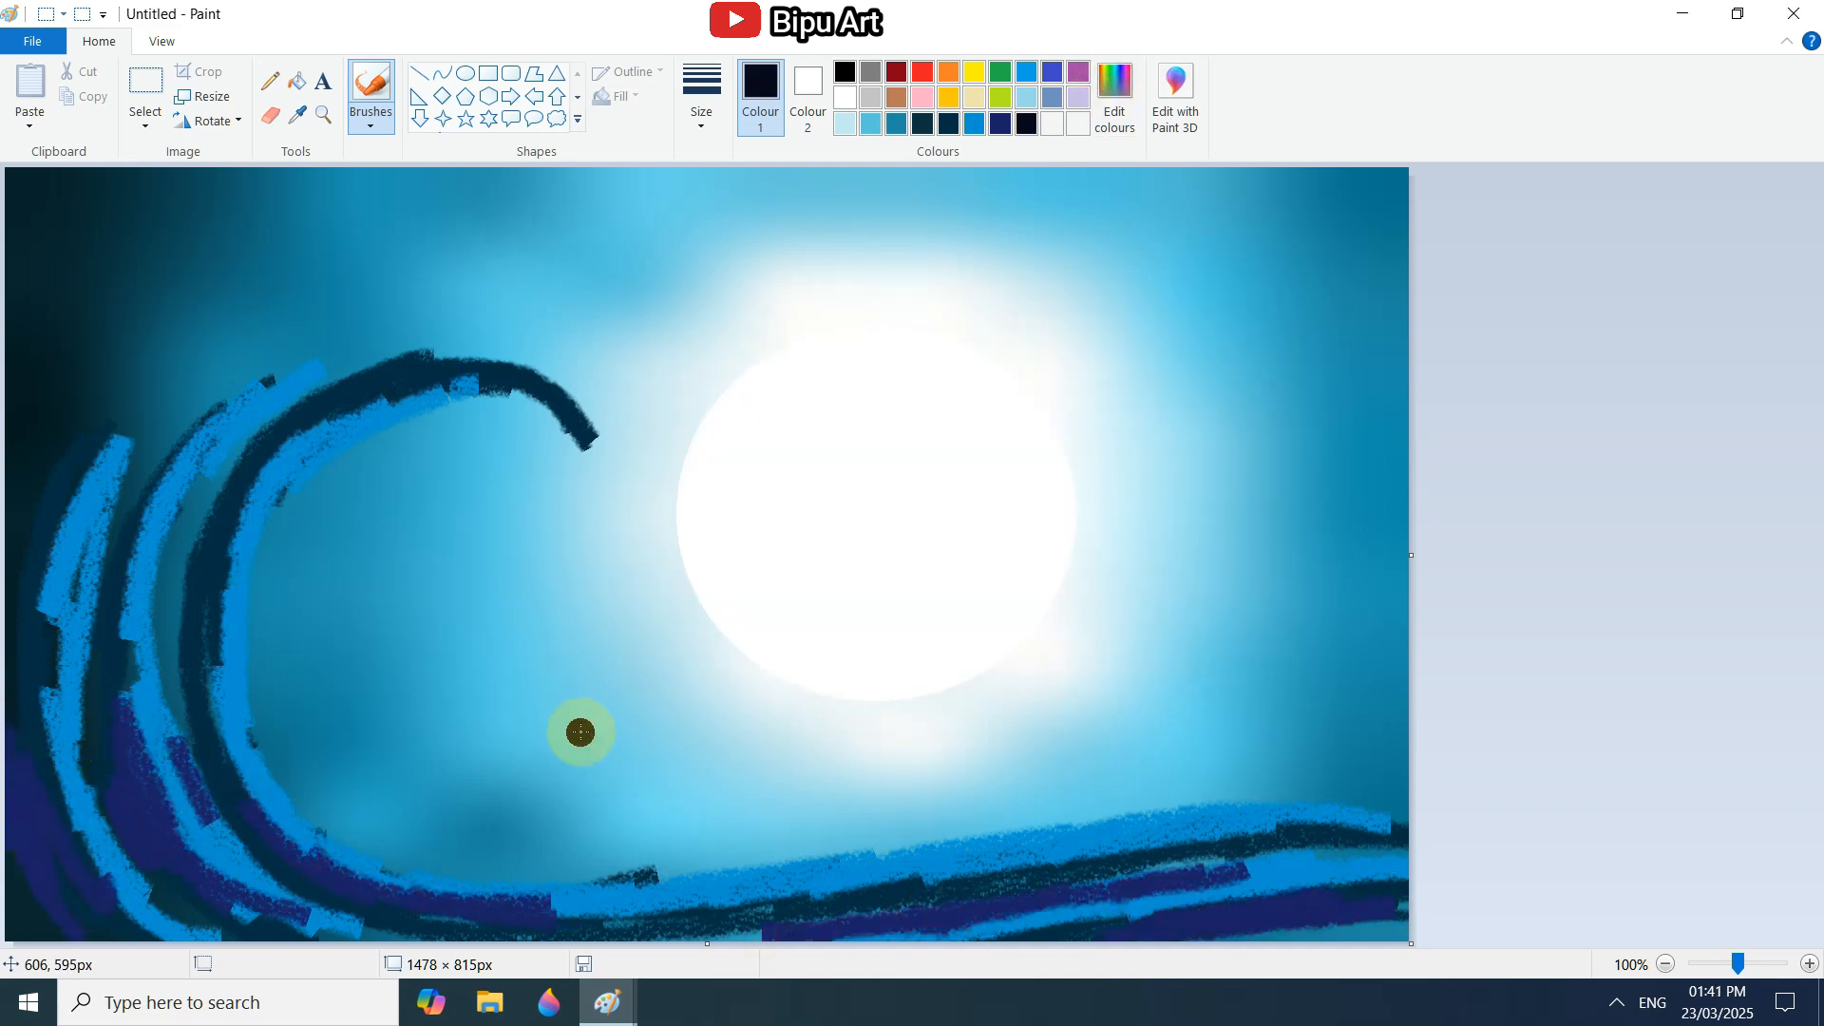
left_click(889, 246)
left_click(948, 124)
left_click_drag(157, 844, 128, 680)
left_click_drag(283, 848, 192, 667)
Paint bright blue crayon strokes over the wave's curl, base and outer ridges.
mouse_move(243, 566)
left_mouse_down()
mouse_move(345, 444)
mouse_move(525, 392)
left_mouse_up()
mouse_move(204, 463)
left_mouse_down()
mouse_move(161, 596)
mouse_move(207, 808)
mouse_move(529, 916)
mouse_move(631, 888)
mouse_move(496, 887)
mouse_move(907, 864)
mouse_move(713, 928)
mouse_move(1349, 855)
left_mouse_up()
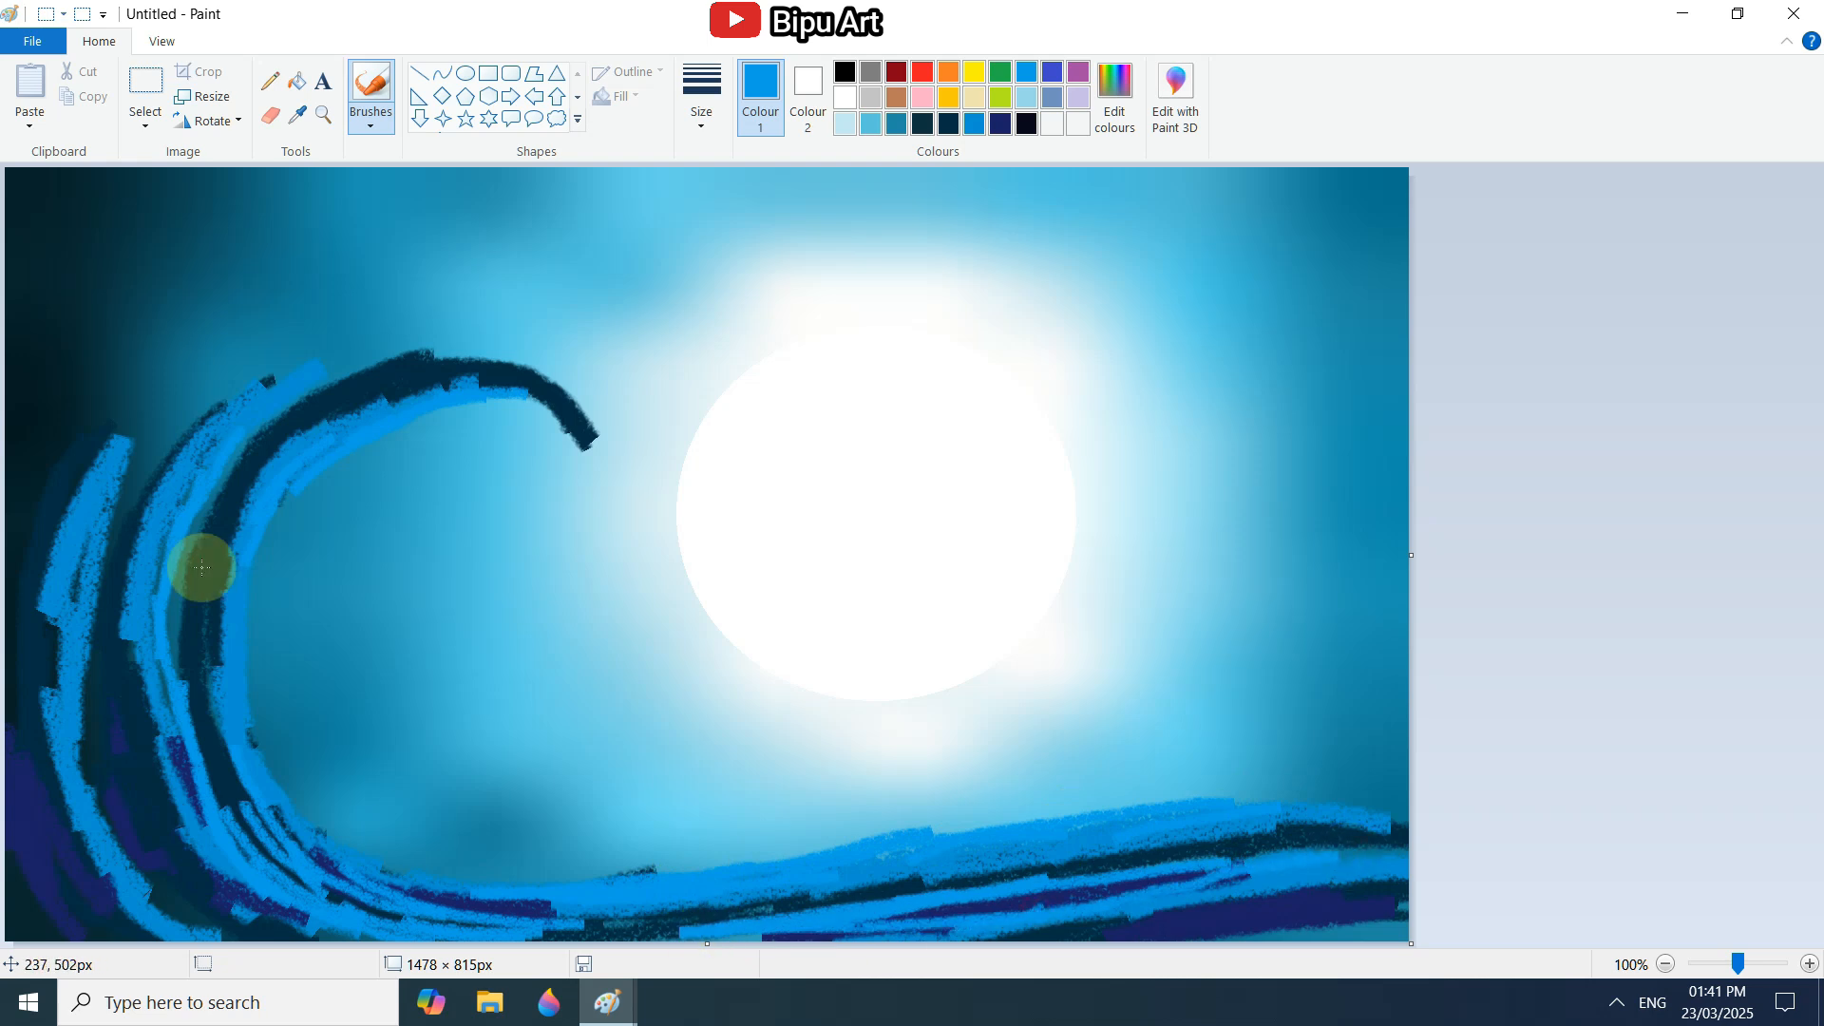
mouse_move(309, 422)
left_mouse_down()
mouse_move(314, 395)
mouse_move(500, 387)
mouse_move(179, 517)
mouse_move(135, 462)
mouse_move(73, 510)
mouse_move(57, 488)
left_mouse_up()
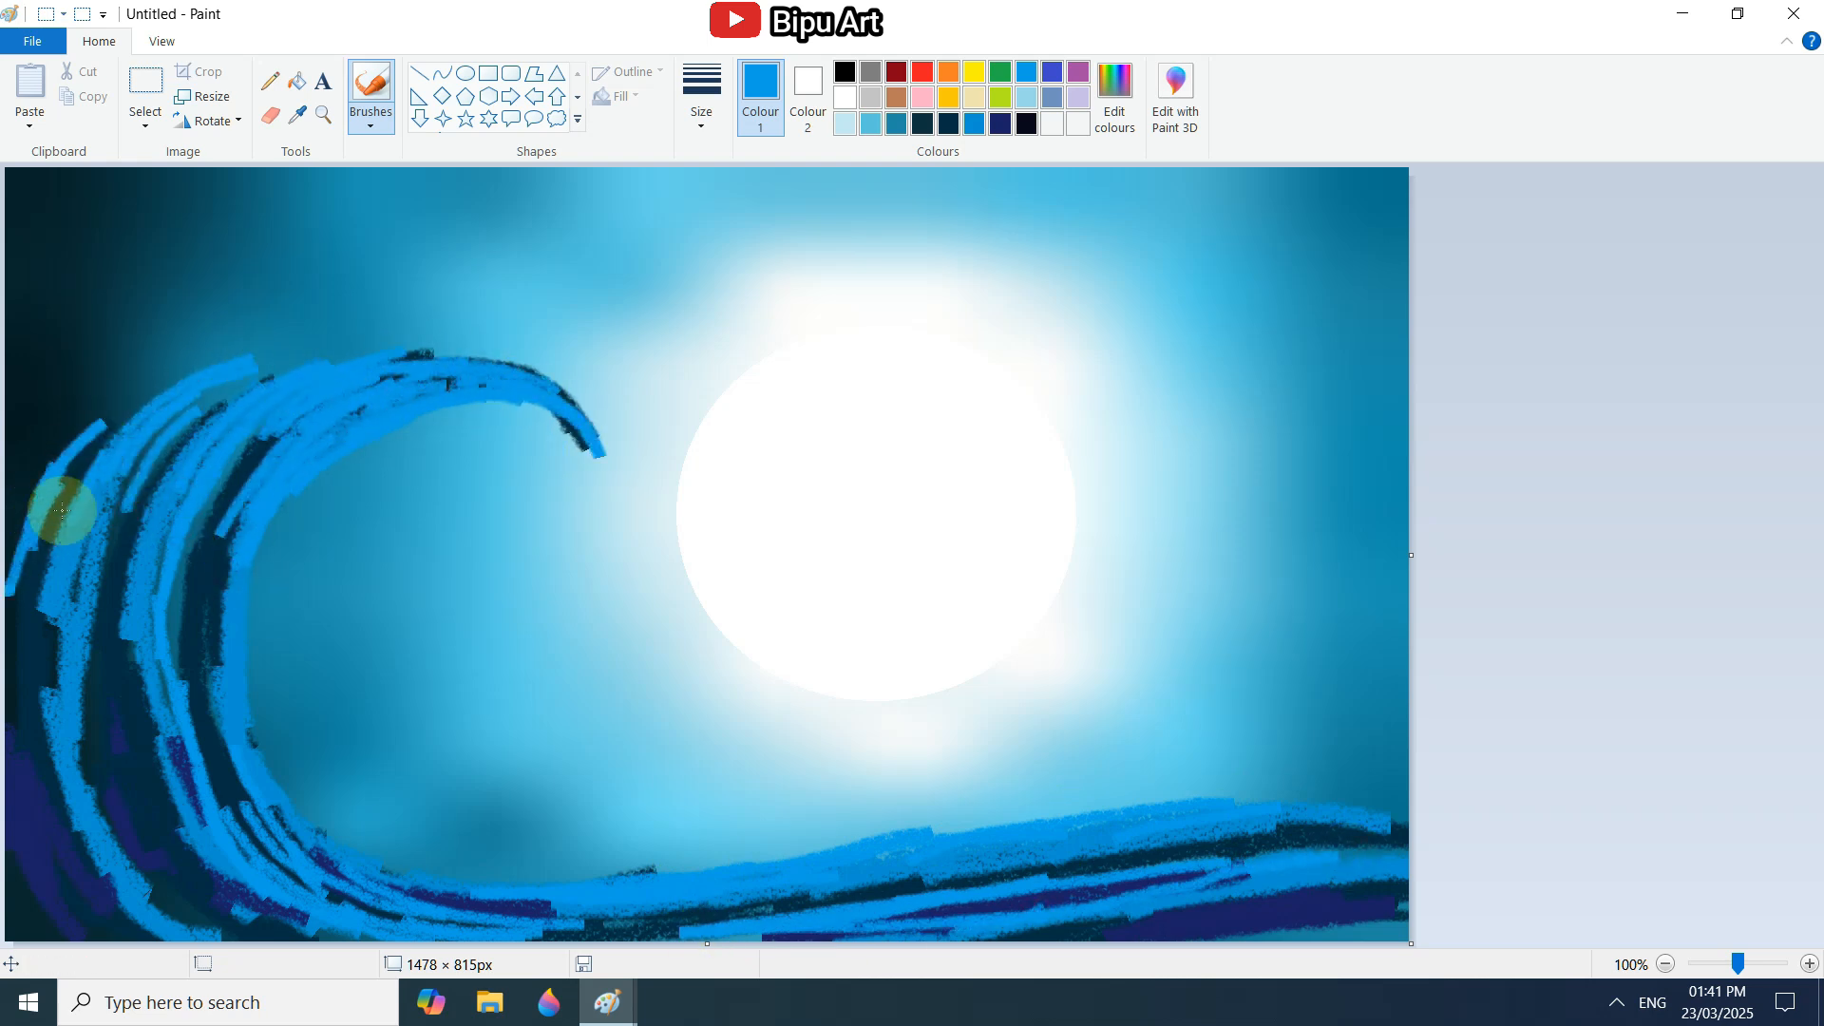
Extend the wave's tip downward and thicken its crest and inner ridges with bright blue crayon strokes.
left_click_drag(554, 406, 605, 508)
left_click_drag(488, 388, 581, 437)
left_click_drag(442, 425, 206, 584)
left_click_drag(236, 481, 180, 575)
mouse_move(234, 454)
left_mouse_down()
mouse_move(146, 634)
mouse_move(171, 760)
left_mouse_up()
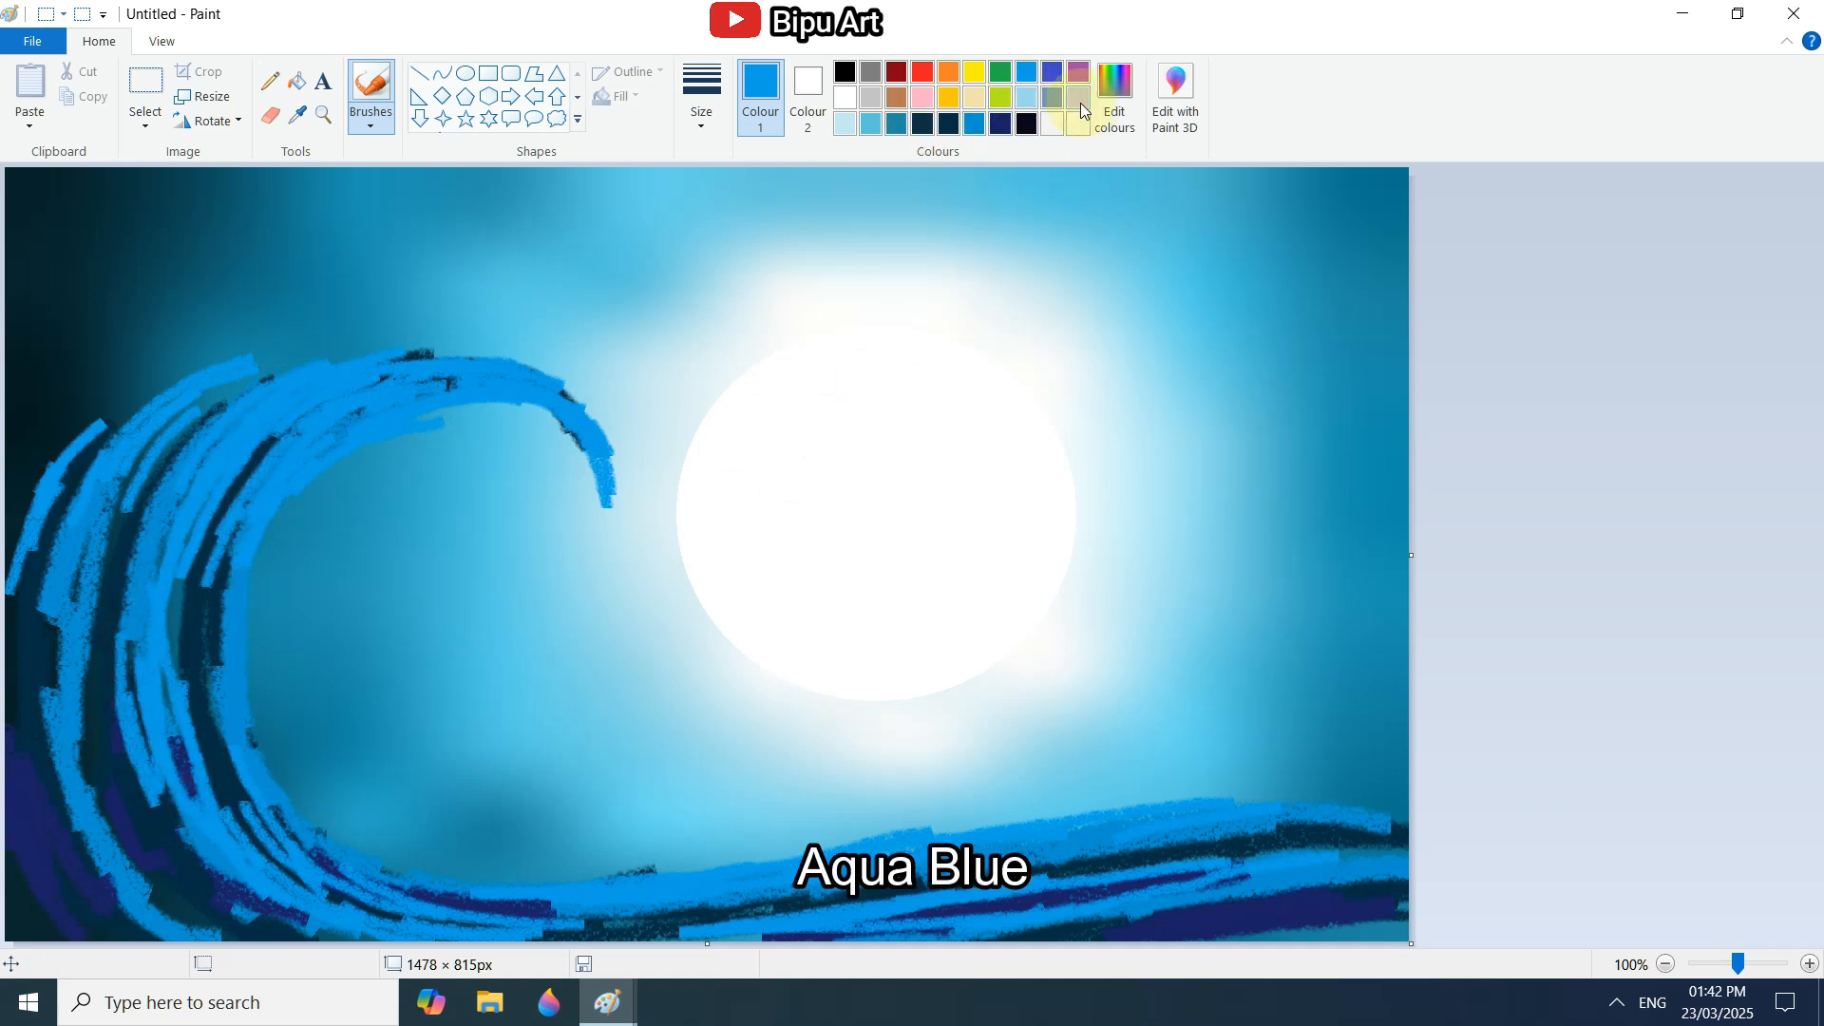
Paint thin aqua blue highlights along the wave's inner edge, crest, second ridge and base.
left_click(1099, 83)
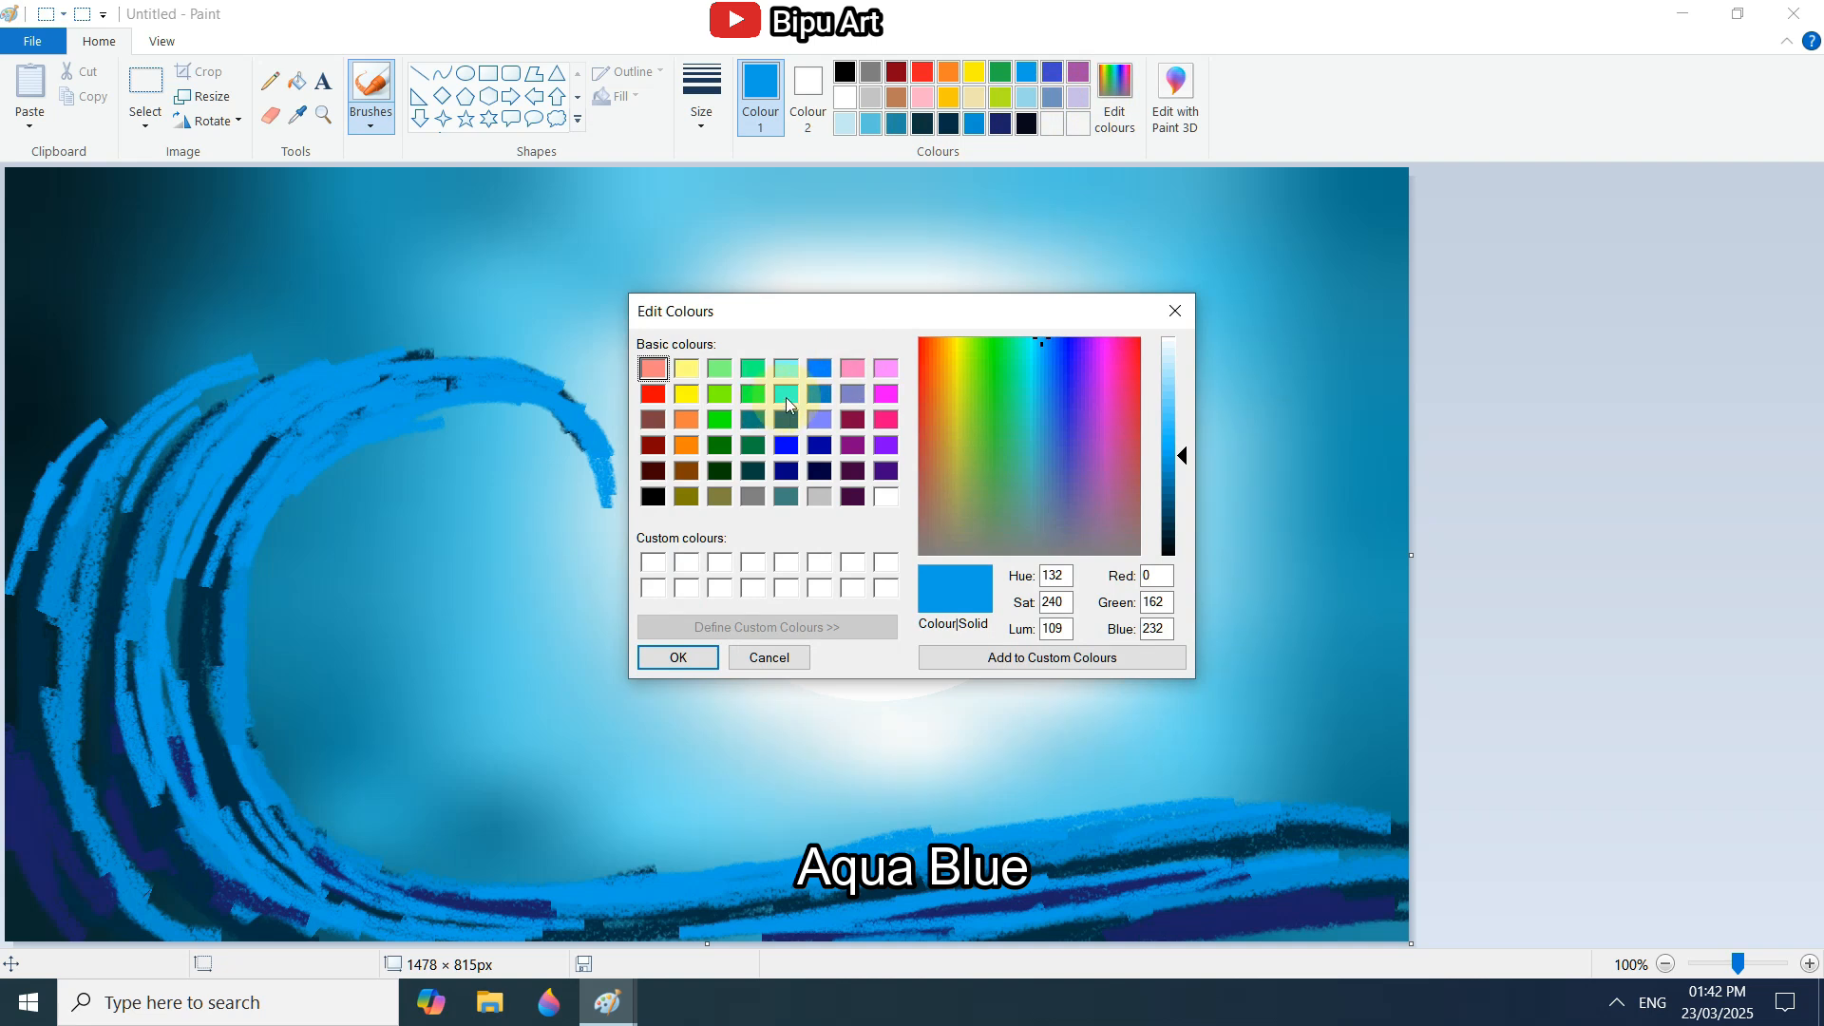
left_click(784, 396)
left_click(678, 657)
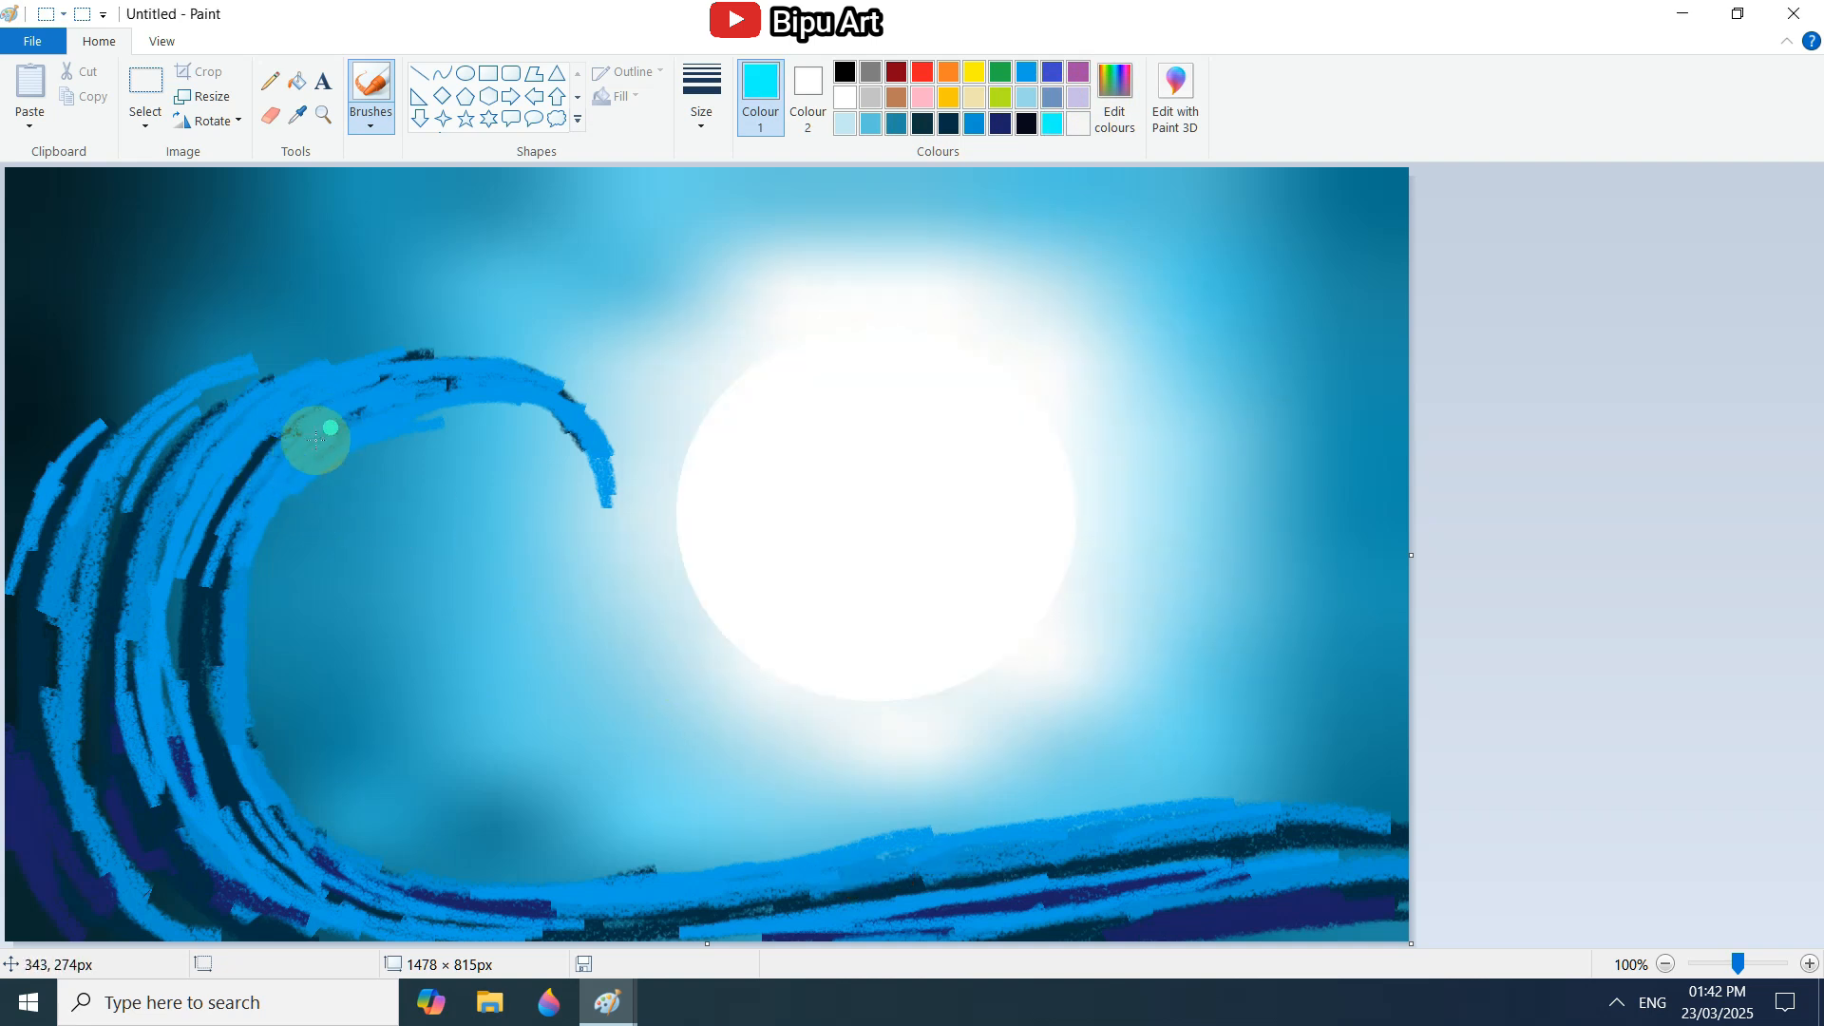
mouse_move(254, 500)
left_mouse_down()
mouse_move(437, 418)
mouse_move(562, 415)
mouse_move(607, 496)
left_mouse_up()
left_click_drag(291, 440, 461, 383)
mouse_move(242, 557)
left_mouse_down()
mouse_move(298, 491)
mouse_move(244, 631)
mouse_move(244, 725)
mouse_move(272, 794)
mouse_move(440, 884)
mouse_move(515, 893)
left_mouse_up()
left_click_drag(211, 507, 170, 611)
left_click_drag(276, 426, 159, 647)
mouse_move(168, 581)
left_mouse_down()
mouse_move(173, 733)
mouse_move(204, 809)
mouse_move(305, 887)
mouse_move(1400, 814)
mouse_move(717, 920)
left_mouse_up()
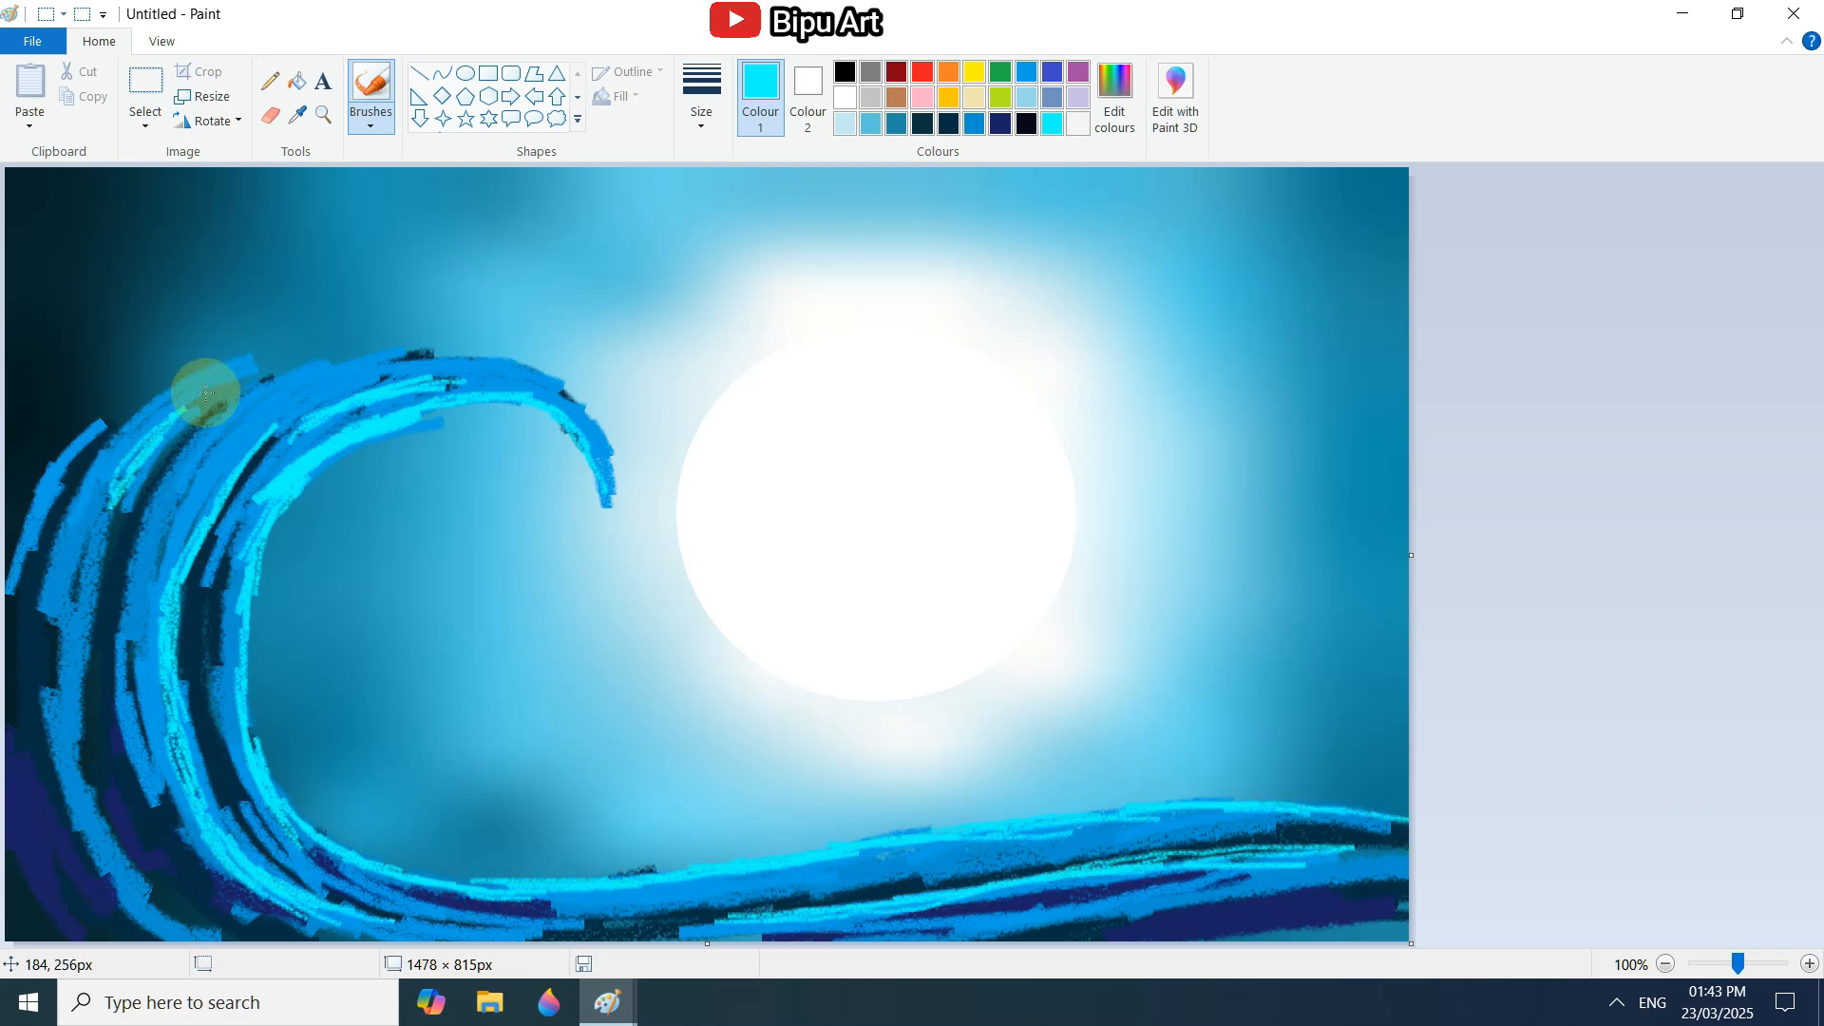
Widen the aqua highlights on the wave's ridges, crest and base using the second brush size.
left_click(701, 97)
left_click(751, 209)
left_click_drag(229, 388, 99, 519)
left_click_drag(141, 467, 79, 635)
left_click_drag(270, 446, 189, 553)
left_click_drag(206, 483, 155, 606)
left_click_drag(241, 532, 592, 422)
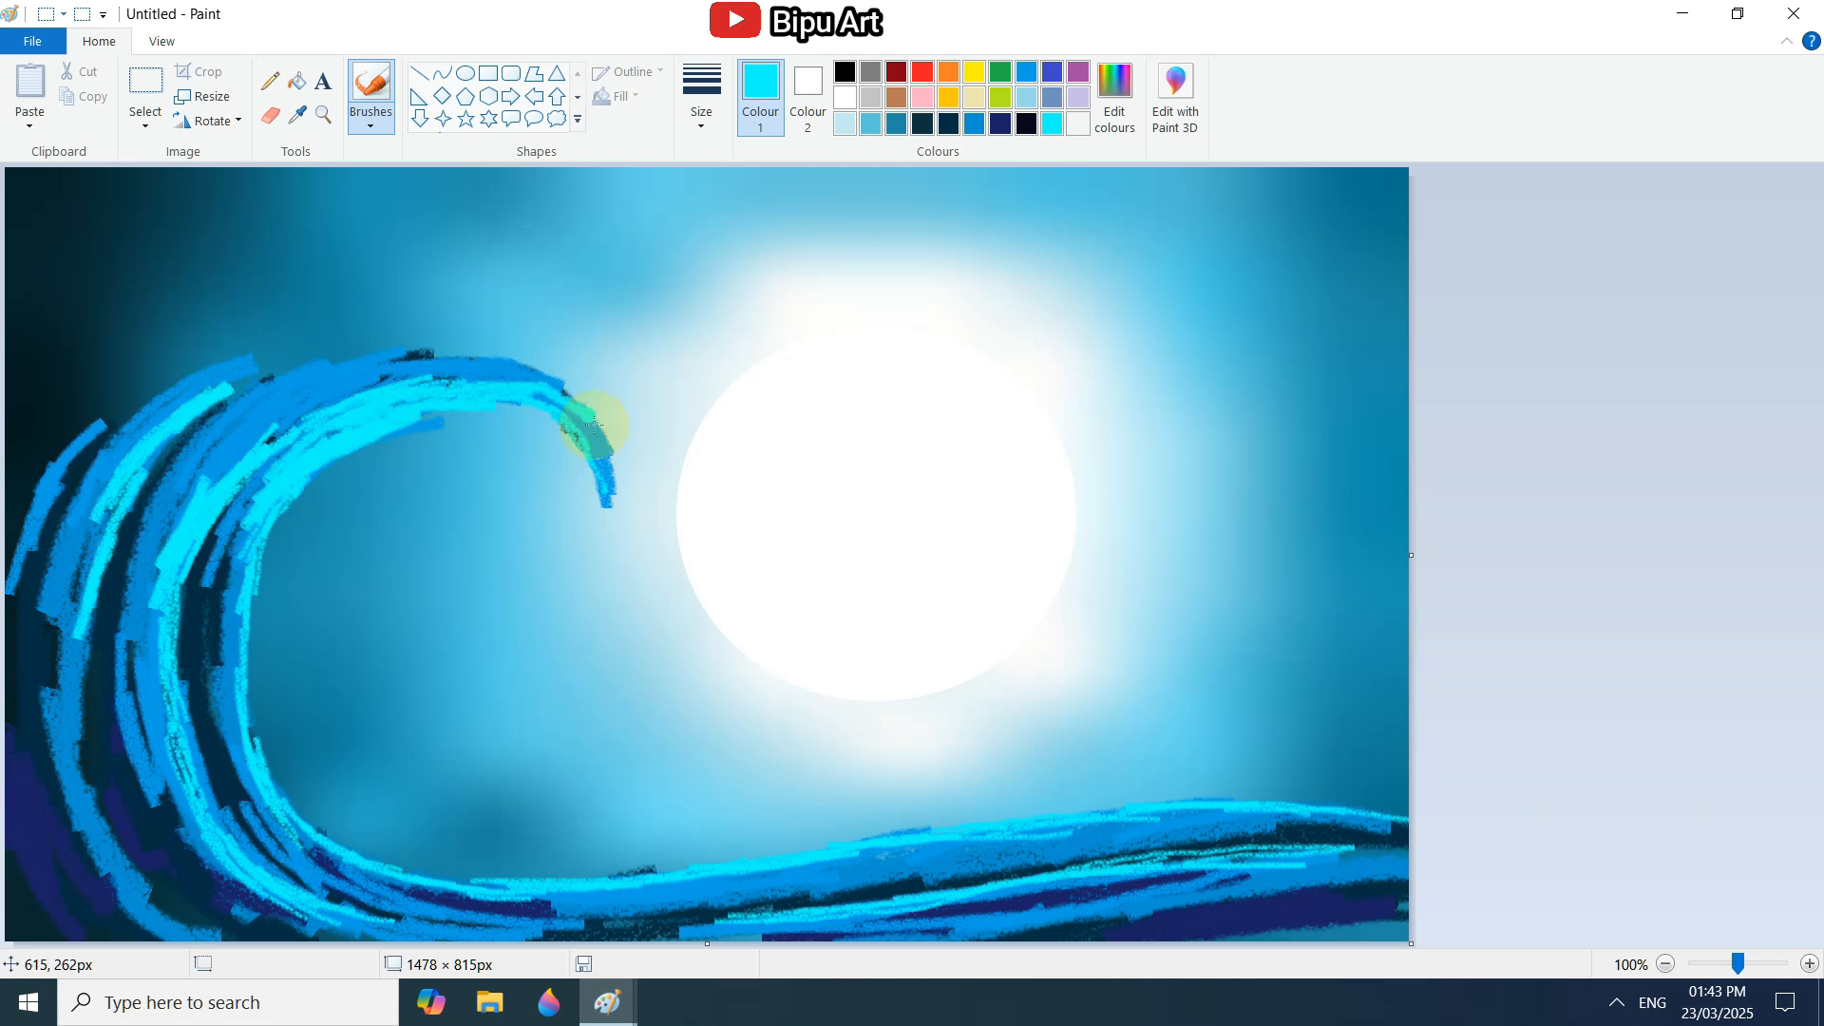
mouse_move(467, 366)
left_mouse_down()
mouse_move(212, 692)
mouse_move(298, 814)
mouse_move(179, 802)
mouse_move(323, 390)
left_mouse_up()
mouse_move(751, 910)
left_mouse_down()
mouse_move(1308, 866)
mouse_move(928, 843)
mouse_move(1327, 805)
mouse_move(696, 880)
left_mouse_up()
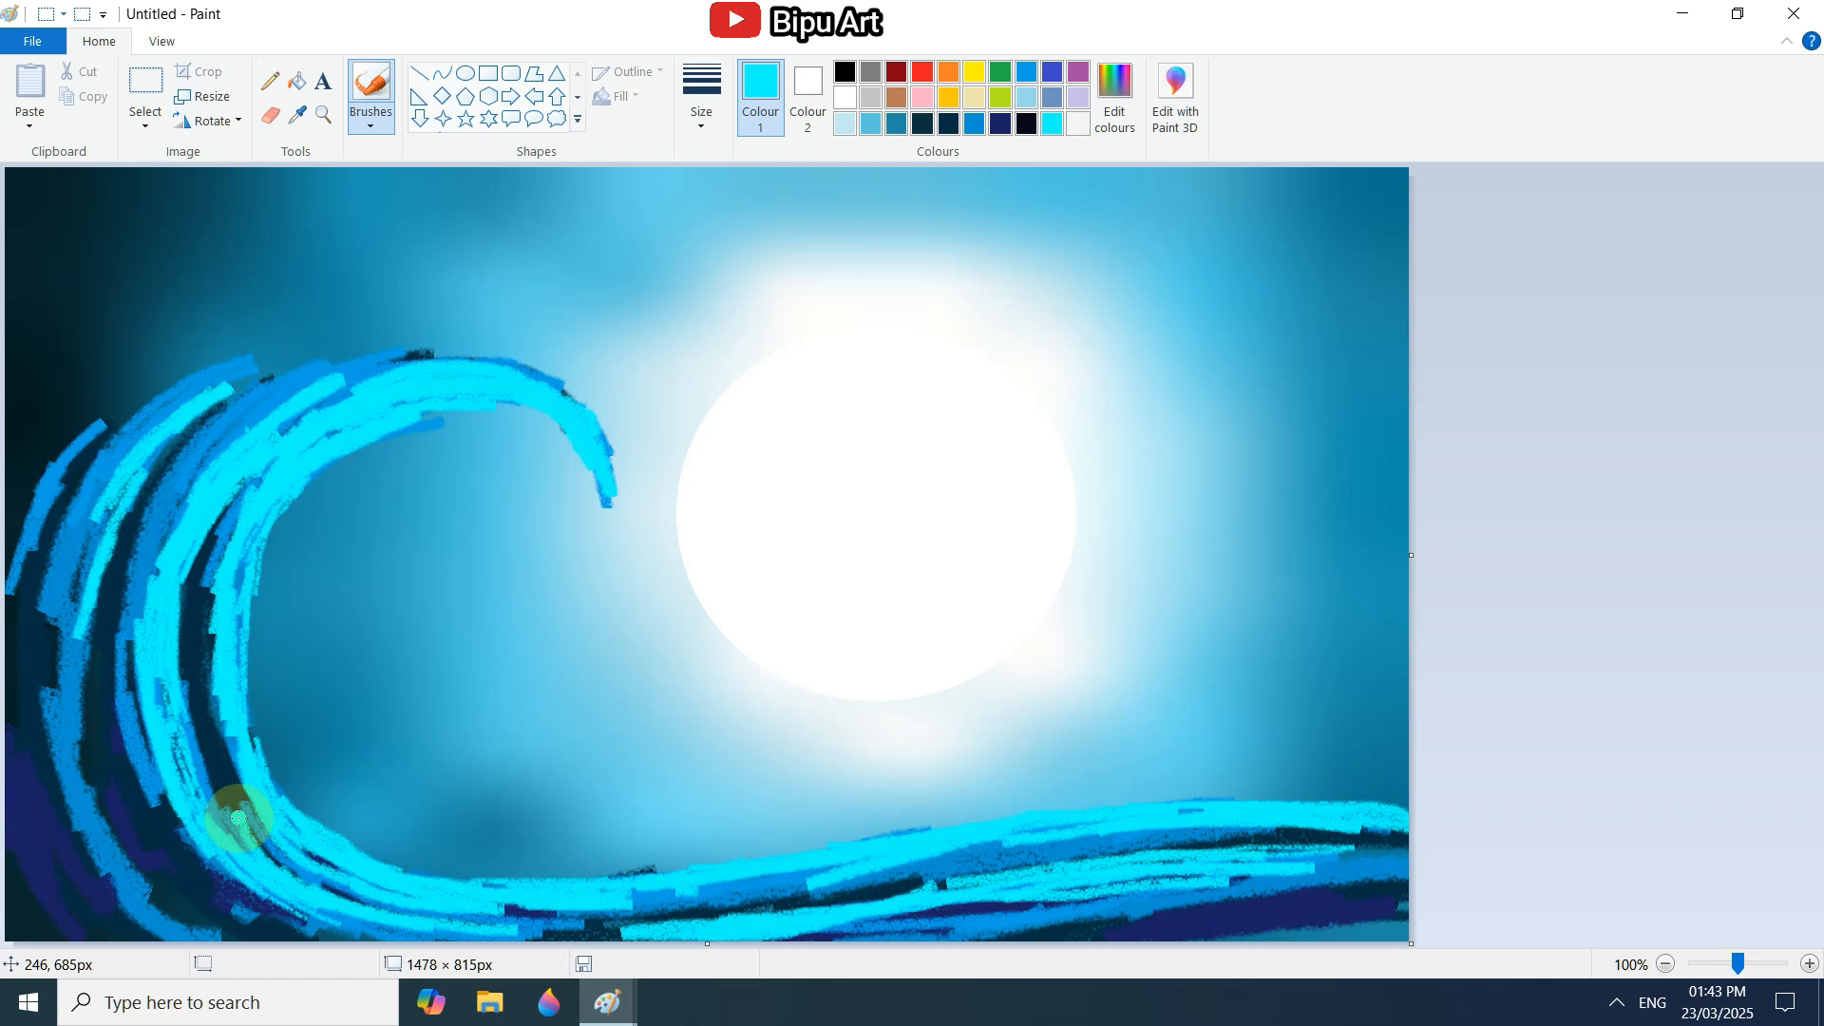
Add white highlights along the underside of the wave's curl and down its inner edge.
left_click(715, 113)
left_click(845, 98)
left_click(705, 114)
left_click(371, 116)
left_click(375, 165)
left_click(705, 113)
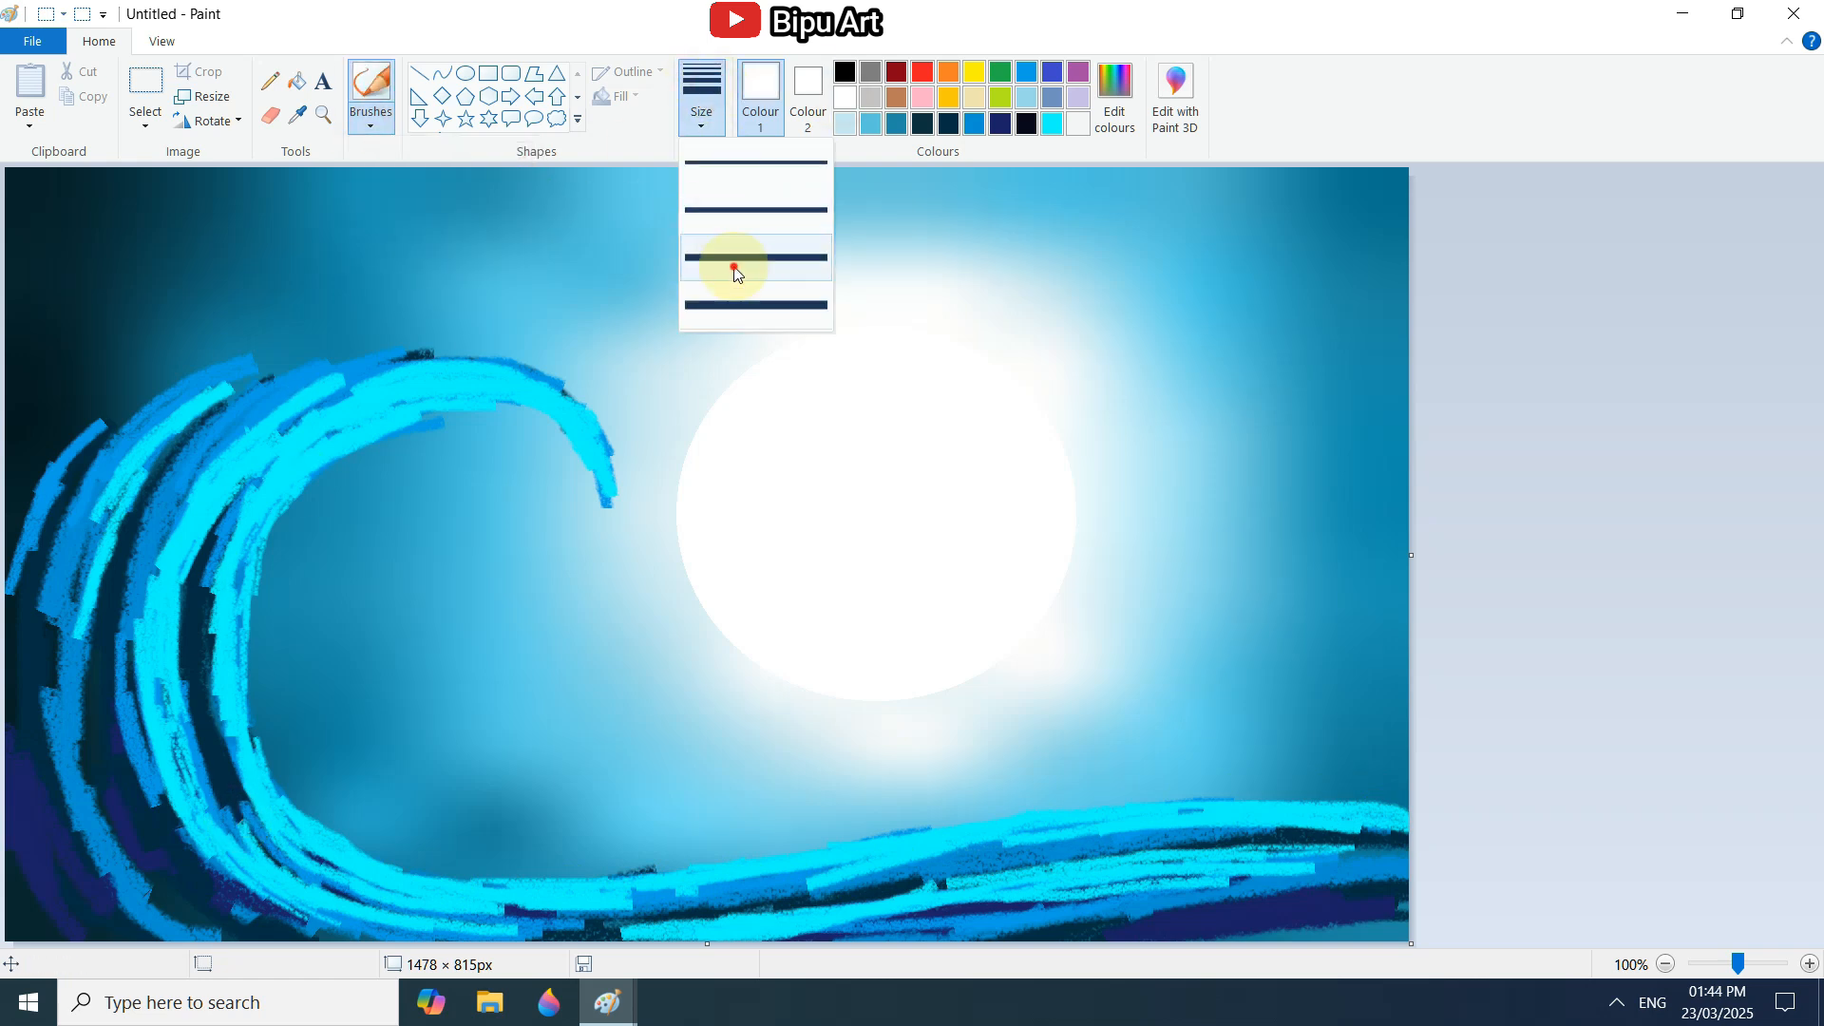
left_click(738, 266)
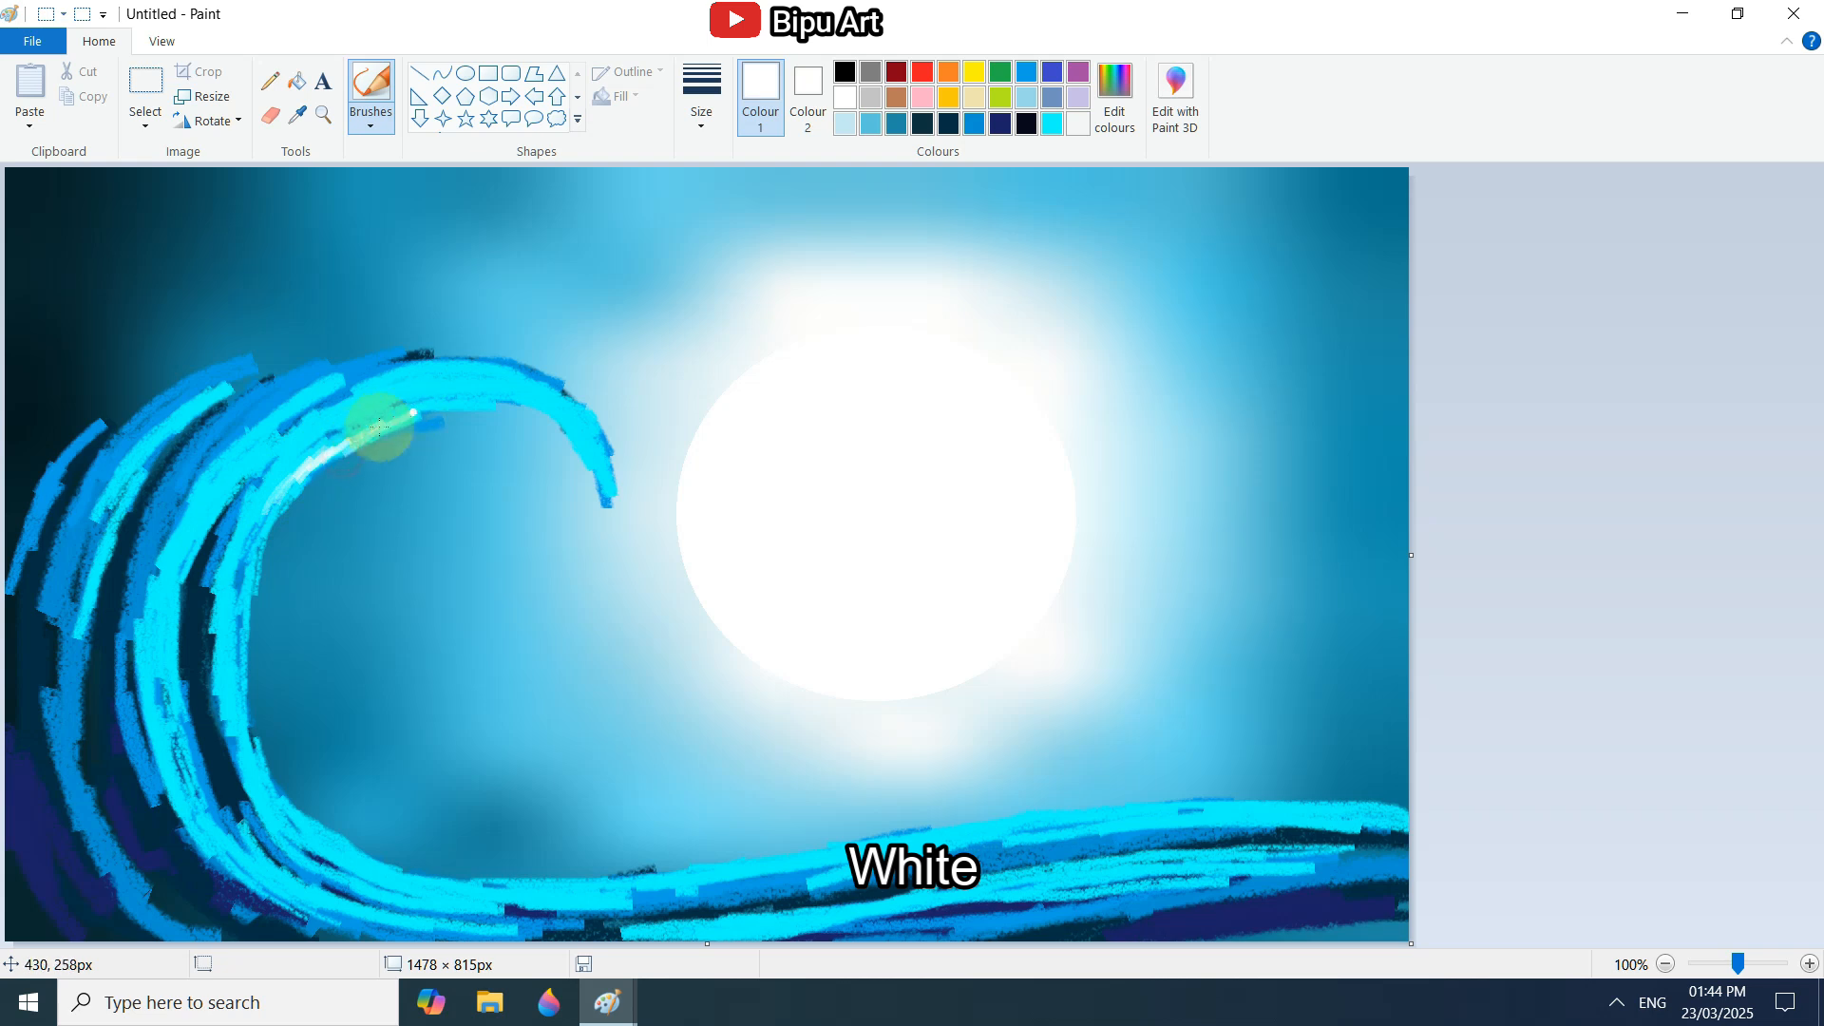
mouse_move(446, 407)
left_mouse_down()
mouse_move(543, 414)
mouse_move(522, 404)
mouse_move(604, 491)
left_mouse_up()
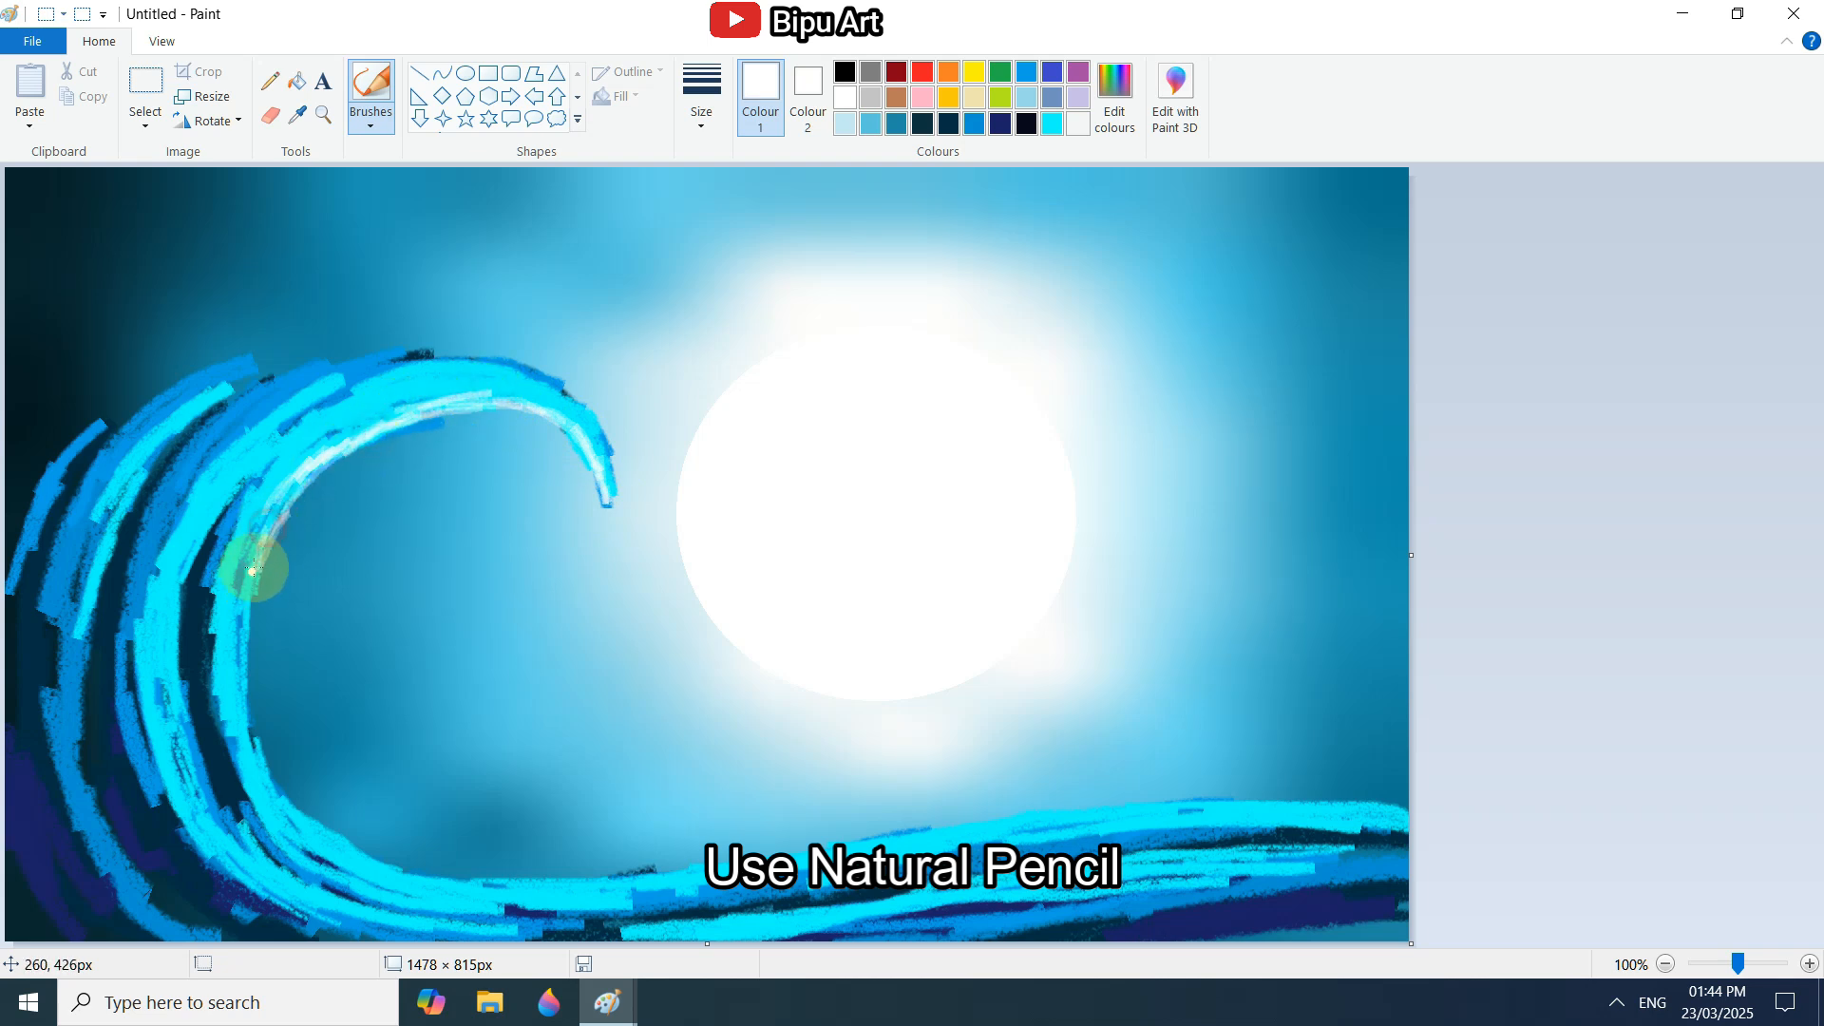
mouse_move(297, 491)
left_mouse_down()
mouse_move(263, 554)
mouse_move(243, 711)
left_mouse_up()
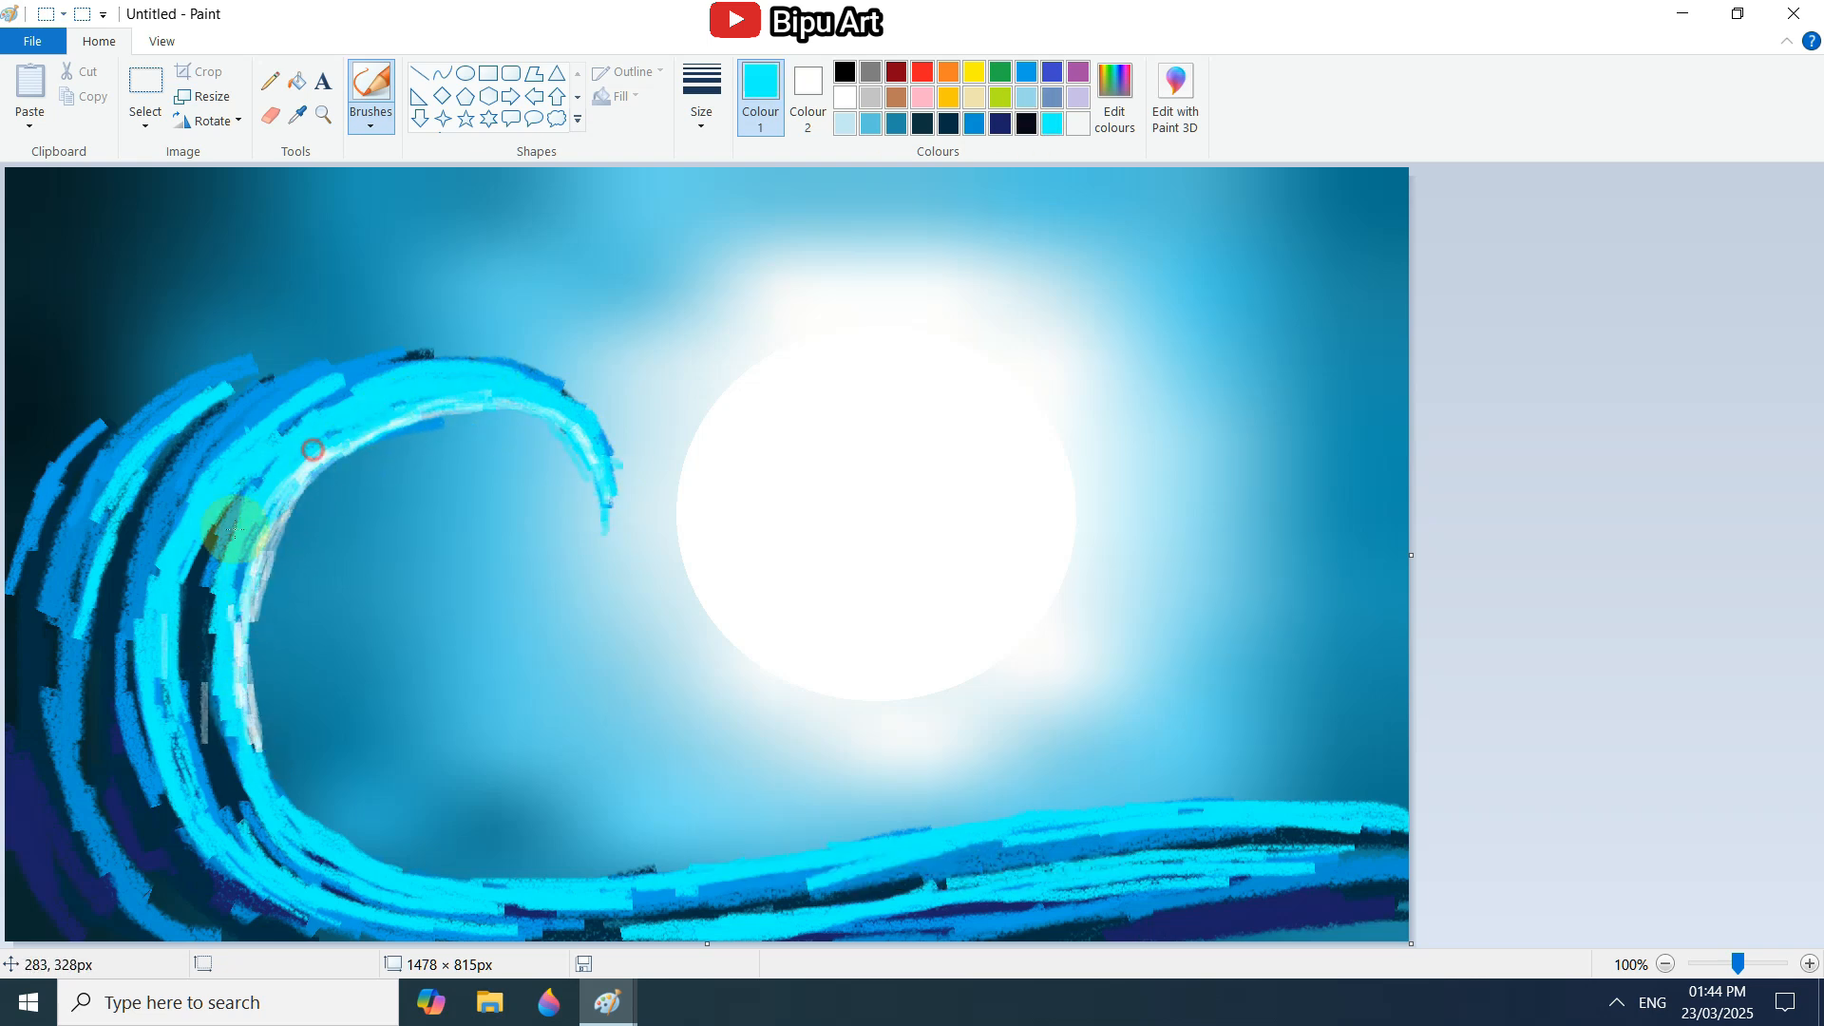
Blend the wave's inner body and base with natural pencil strokes in aqua and bright blue.
mouse_move(233, 529)
left_mouse_down()
mouse_move(214, 564)
mouse_move(233, 790)
mouse_move(255, 686)
mouse_move(285, 802)
mouse_move(444, 883)
mouse_move(583, 877)
left_mouse_up()
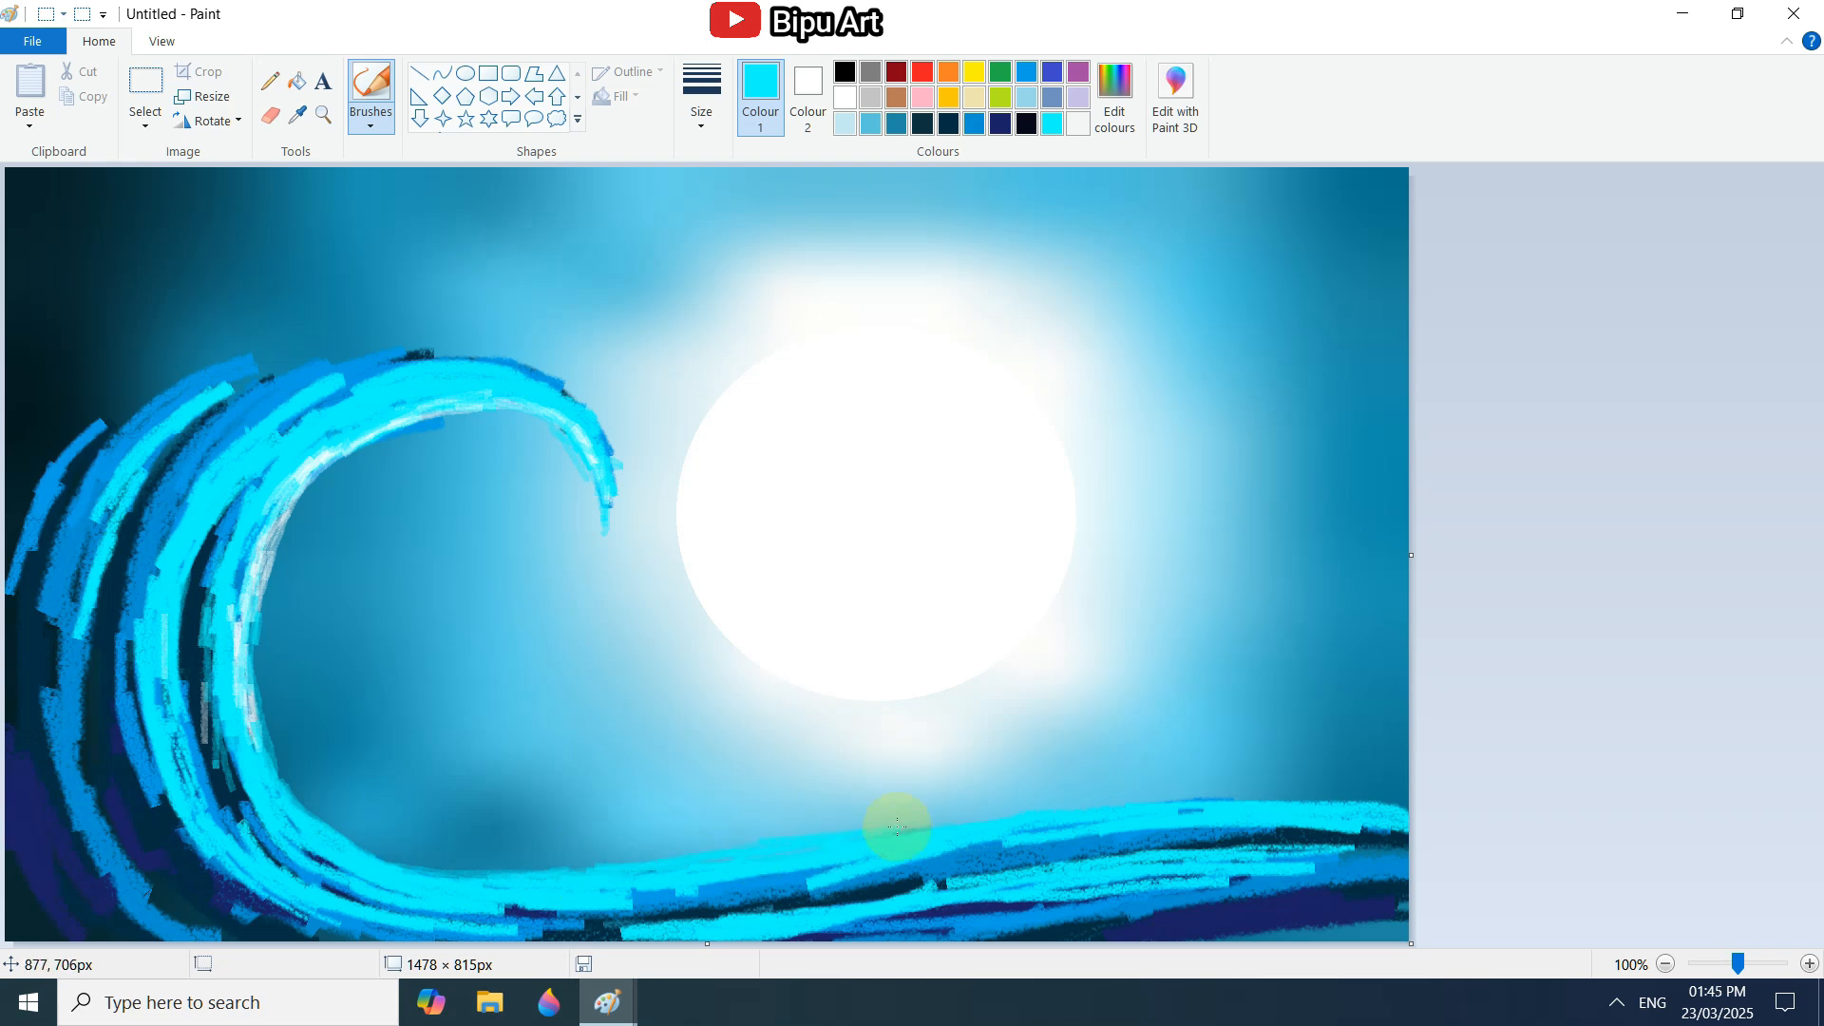
left_click_drag(239, 435, 165, 534)
left_click(1026, 72)
left_click_drag(214, 522, 212, 524)
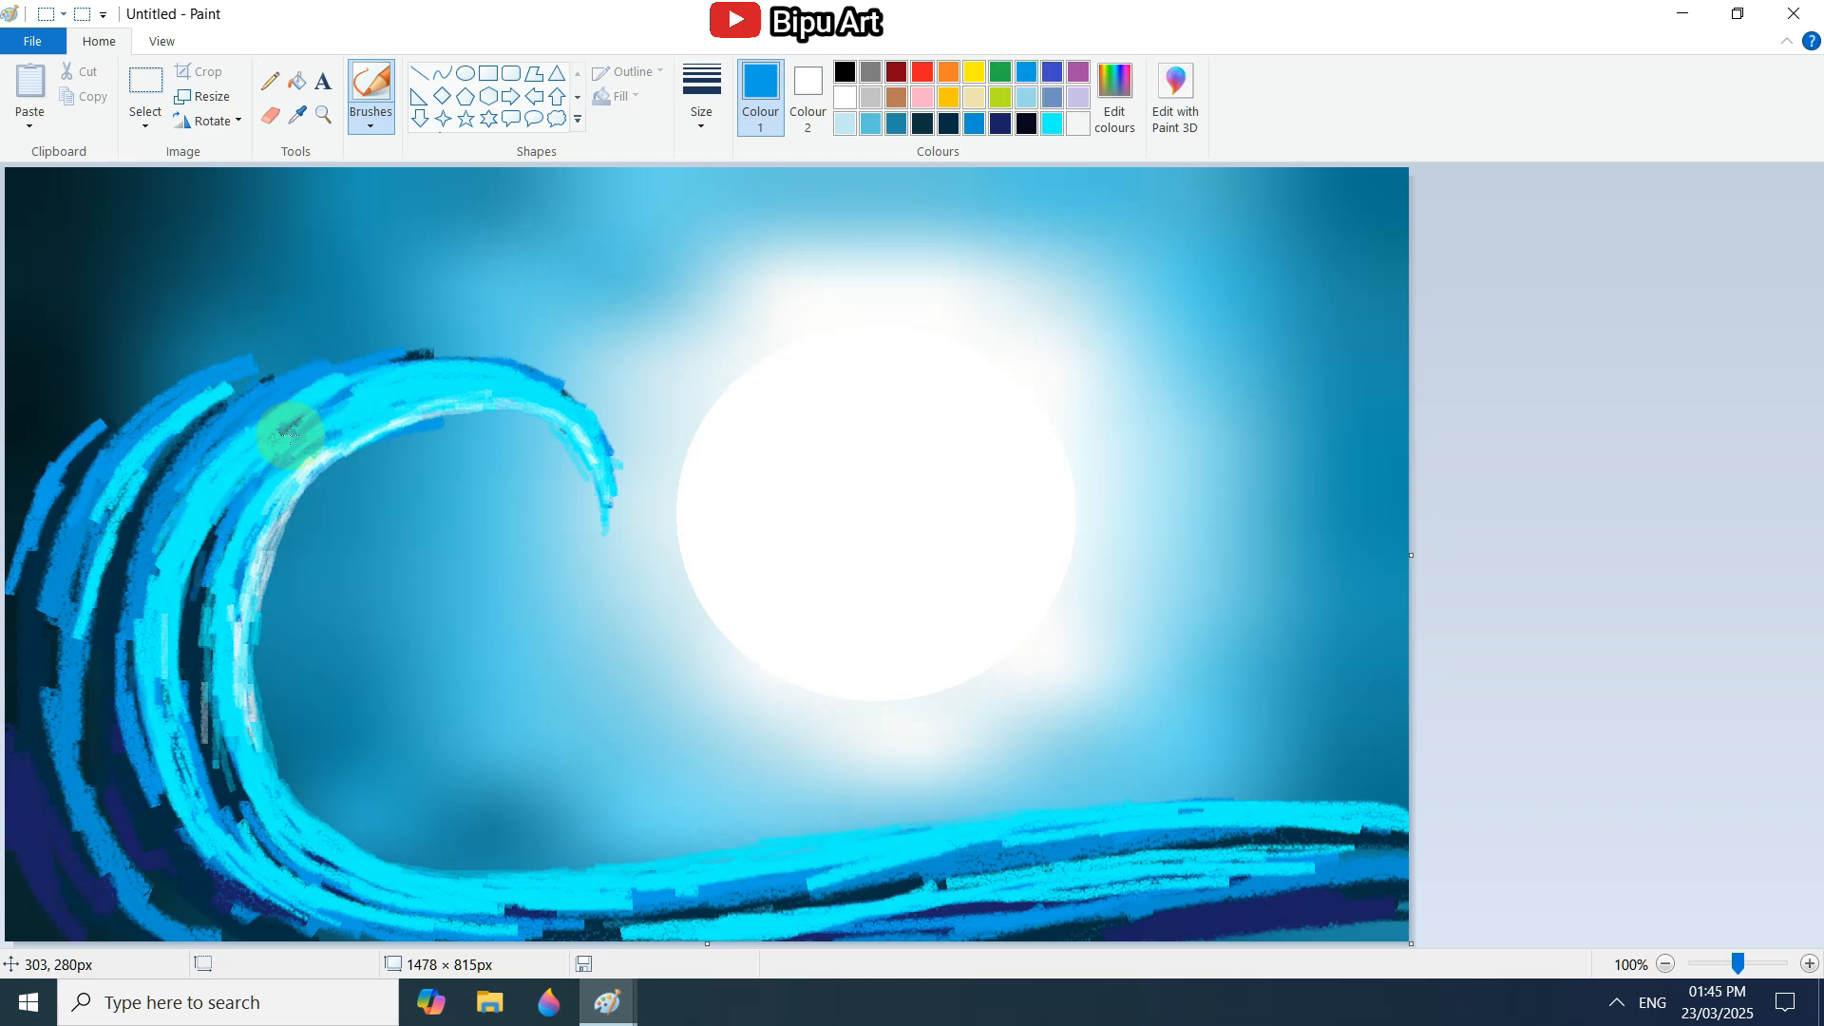
mouse_move(198, 685)
left_mouse_down()
mouse_move(340, 883)
mouse_move(665, 897)
mouse_move(1406, 826)
left_mouse_up()
Fill gaps between the wave's ridges, crest and base with bright blue natural pencil strokes.
mouse_move(223, 519)
left_mouse_down()
mouse_move(142, 596)
mouse_move(208, 744)
mouse_move(164, 836)
left_mouse_up()
left_click_drag(386, 395, 201, 825)
left_click_drag(561, 923, 936, 886)
left_click_drag(50, 608, 33, 701)
mouse_move(228, 391)
left_mouse_down()
mouse_move(110, 484)
mouse_move(86, 751)
left_mouse_up()
Shade the grooves in the wave's back and lower bend with indigo strokes.
left_click(1051, 72)
mouse_move(211, 425)
left_mouse_down()
mouse_move(106, 707)
mouse_move(287, 833)
mouse_move(540, 921)
left_mouse_up()
left_click_drag(228, 503, 195, 703)
Add aqua strokes over the wave's curl, base and outer back ridges.
left_click(1052, 124)
mouse_move(204, 570)
left_mouse_down()
mouse_move(244, 773)
mouse_move(380, 429)
left_mouse_up()
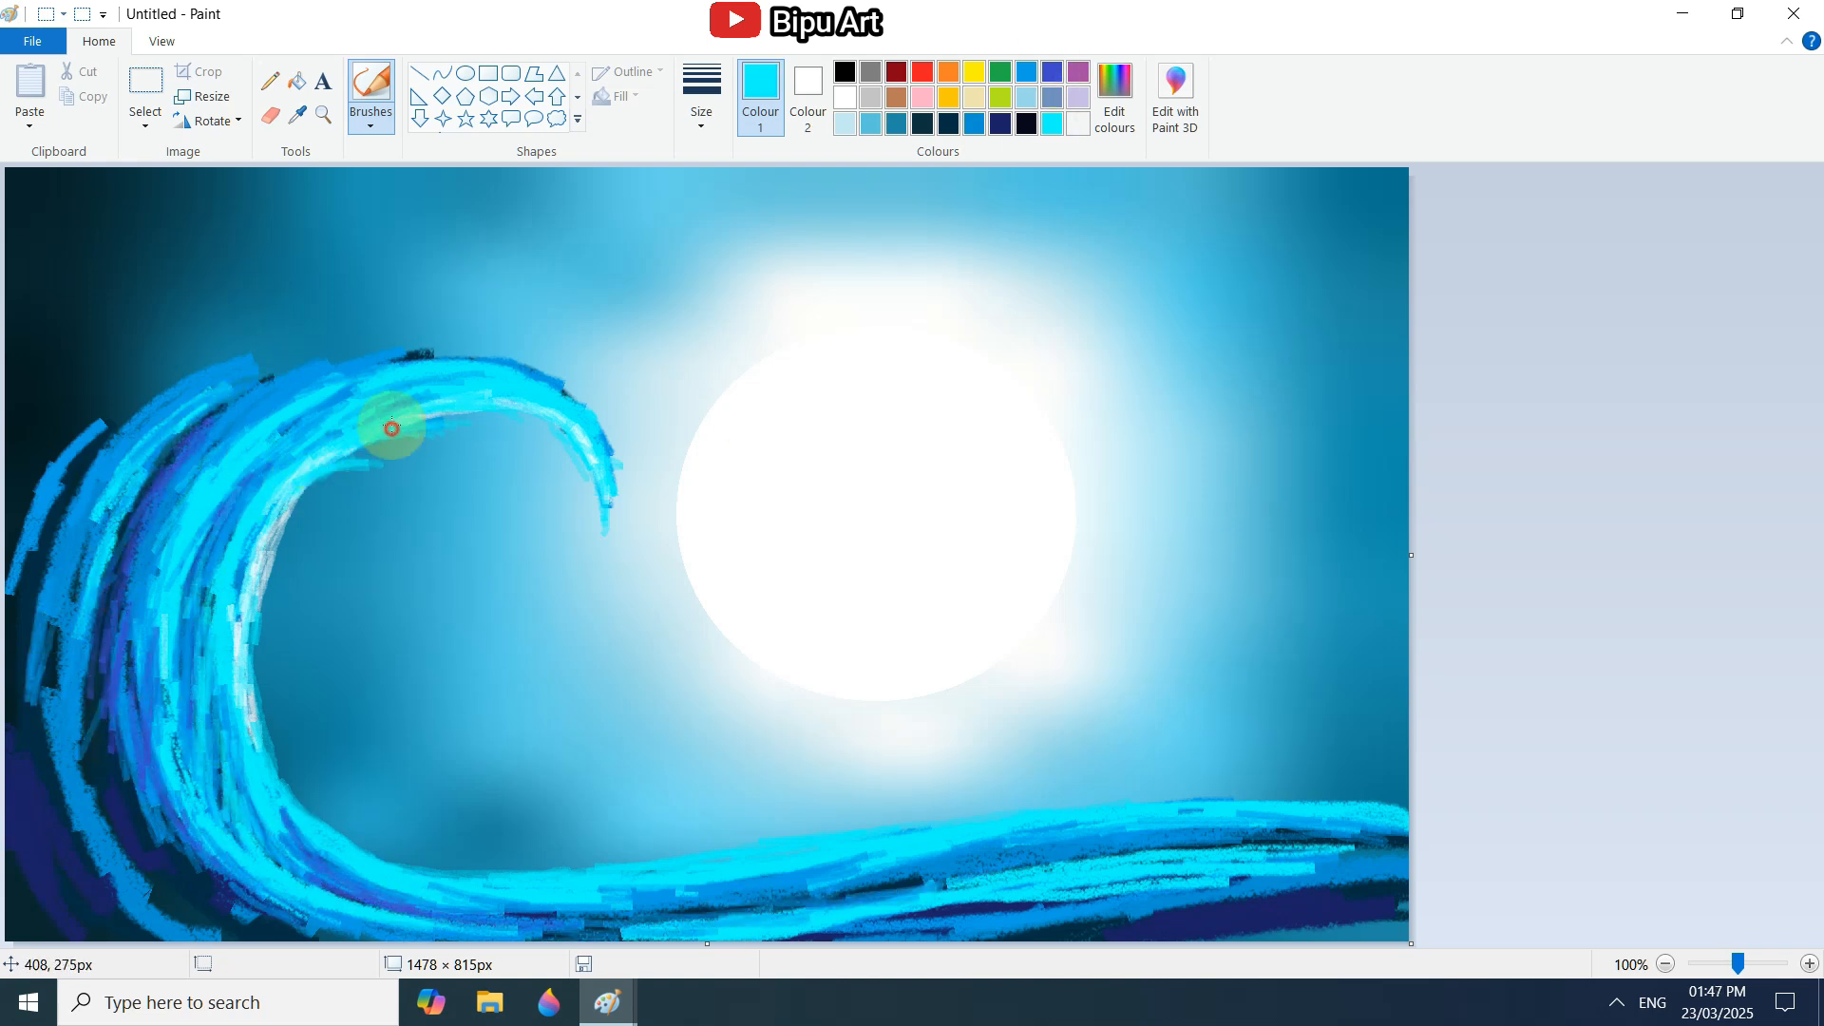
mouse_move(354, 880)
left_mouse_down()
mouse_move(1062, 871)
mouse_move(1404, 843)
left_mouse_up()
left_click_drag(1135, 895, 900, 918)
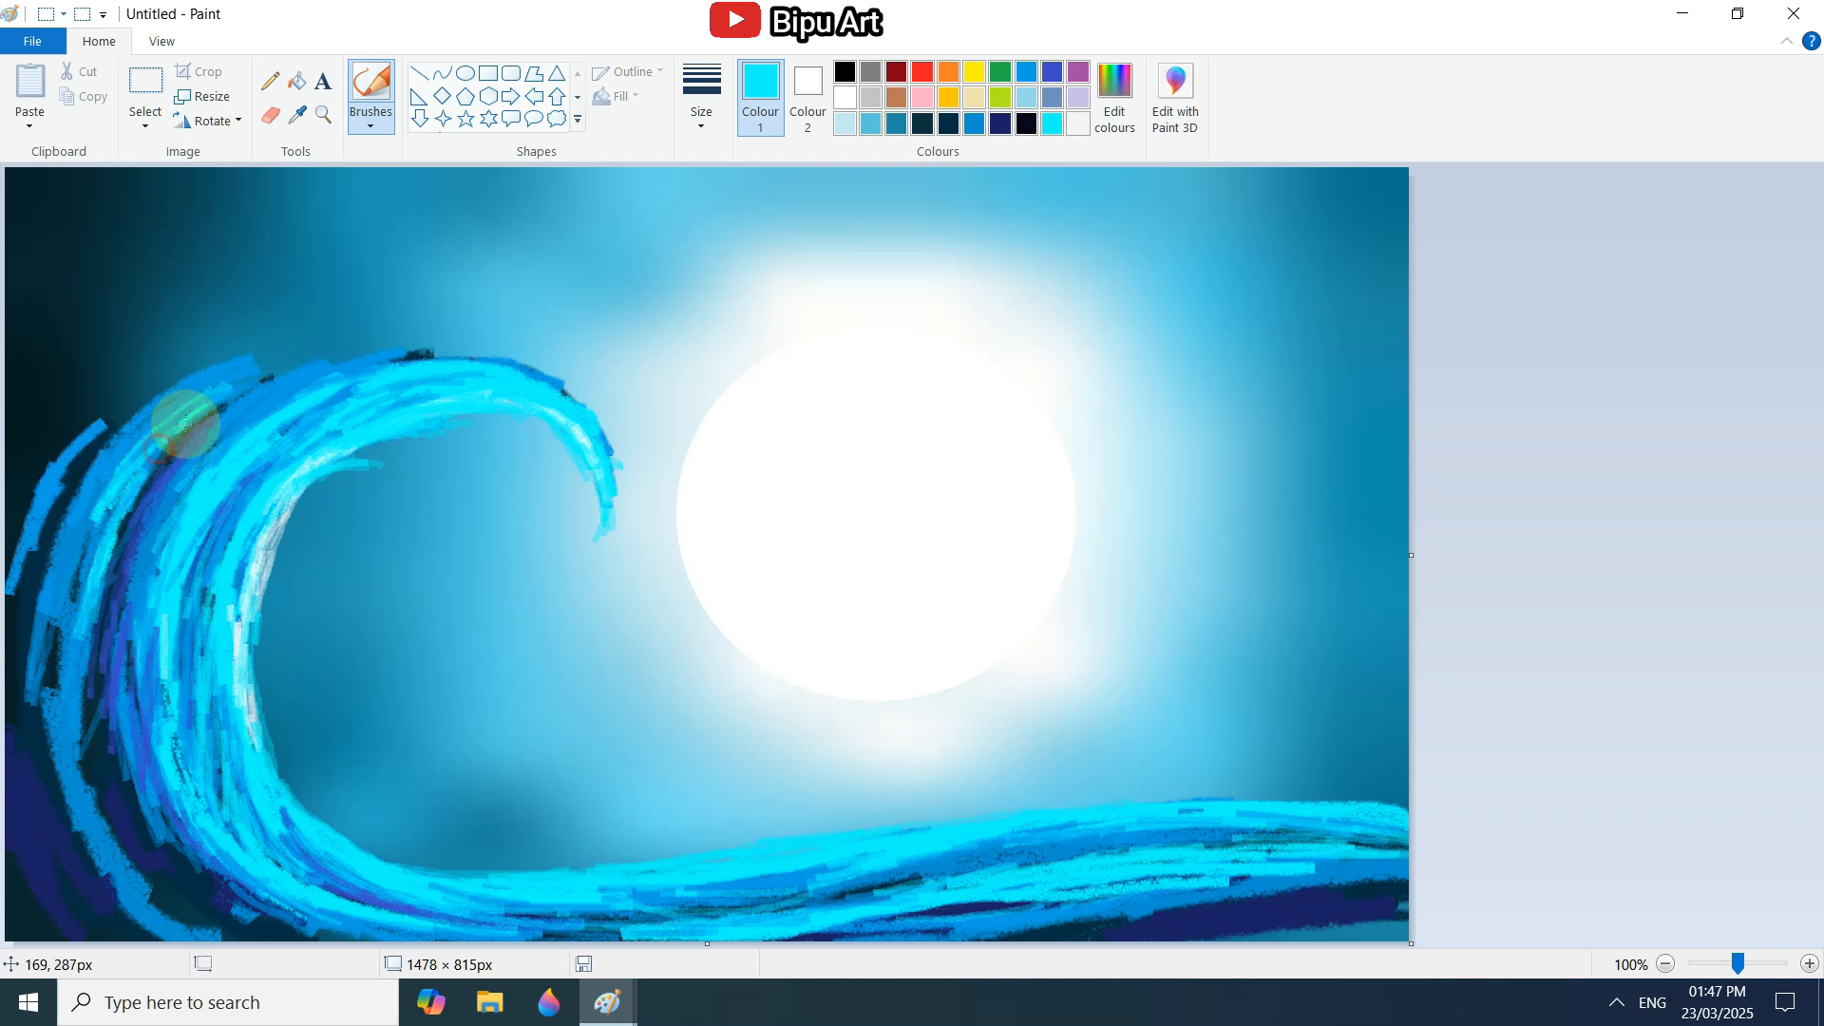
left_click_drag(245, 390, 192, 922)
left_click_drag(200, 867, 153, 825)
Add indigo strokes through the wave's back, lower bend and the length of its base.
left_click(1052, 72)
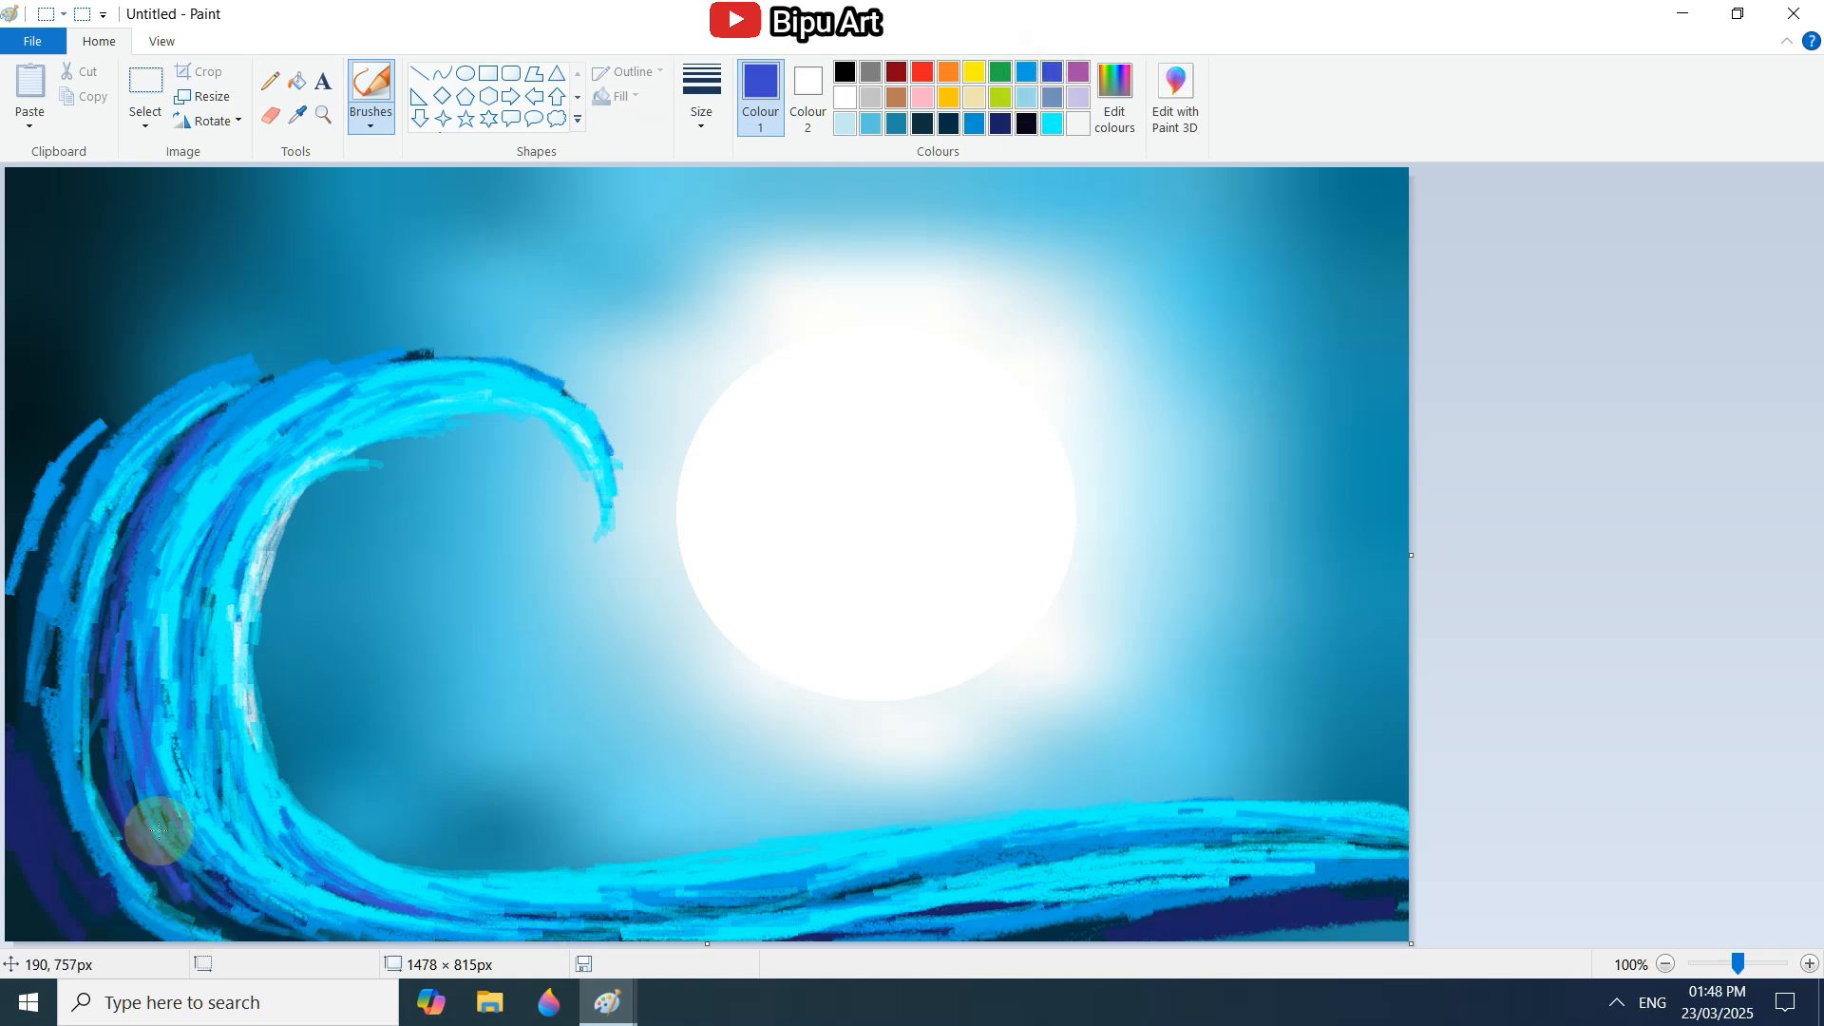
mouse_move(50, 785)
left_mouse_down()
mouse_move(196, 753)
mouse_move(683, 902)
mouse_move(1267, 815)
mouse_move(1290, 894)
mouse_move(1360, 916)
left_mouse_up()
mouse_move(78, 879)
left_mouse_down()
mouse_move(57, 563)
mouse_move(155, 441)
left_mouse_up()
mouse_move(155, 441)
left_mouse_down()
mouse_move(41, 826)
mouse_move(62, 884)
left_mouse_up()
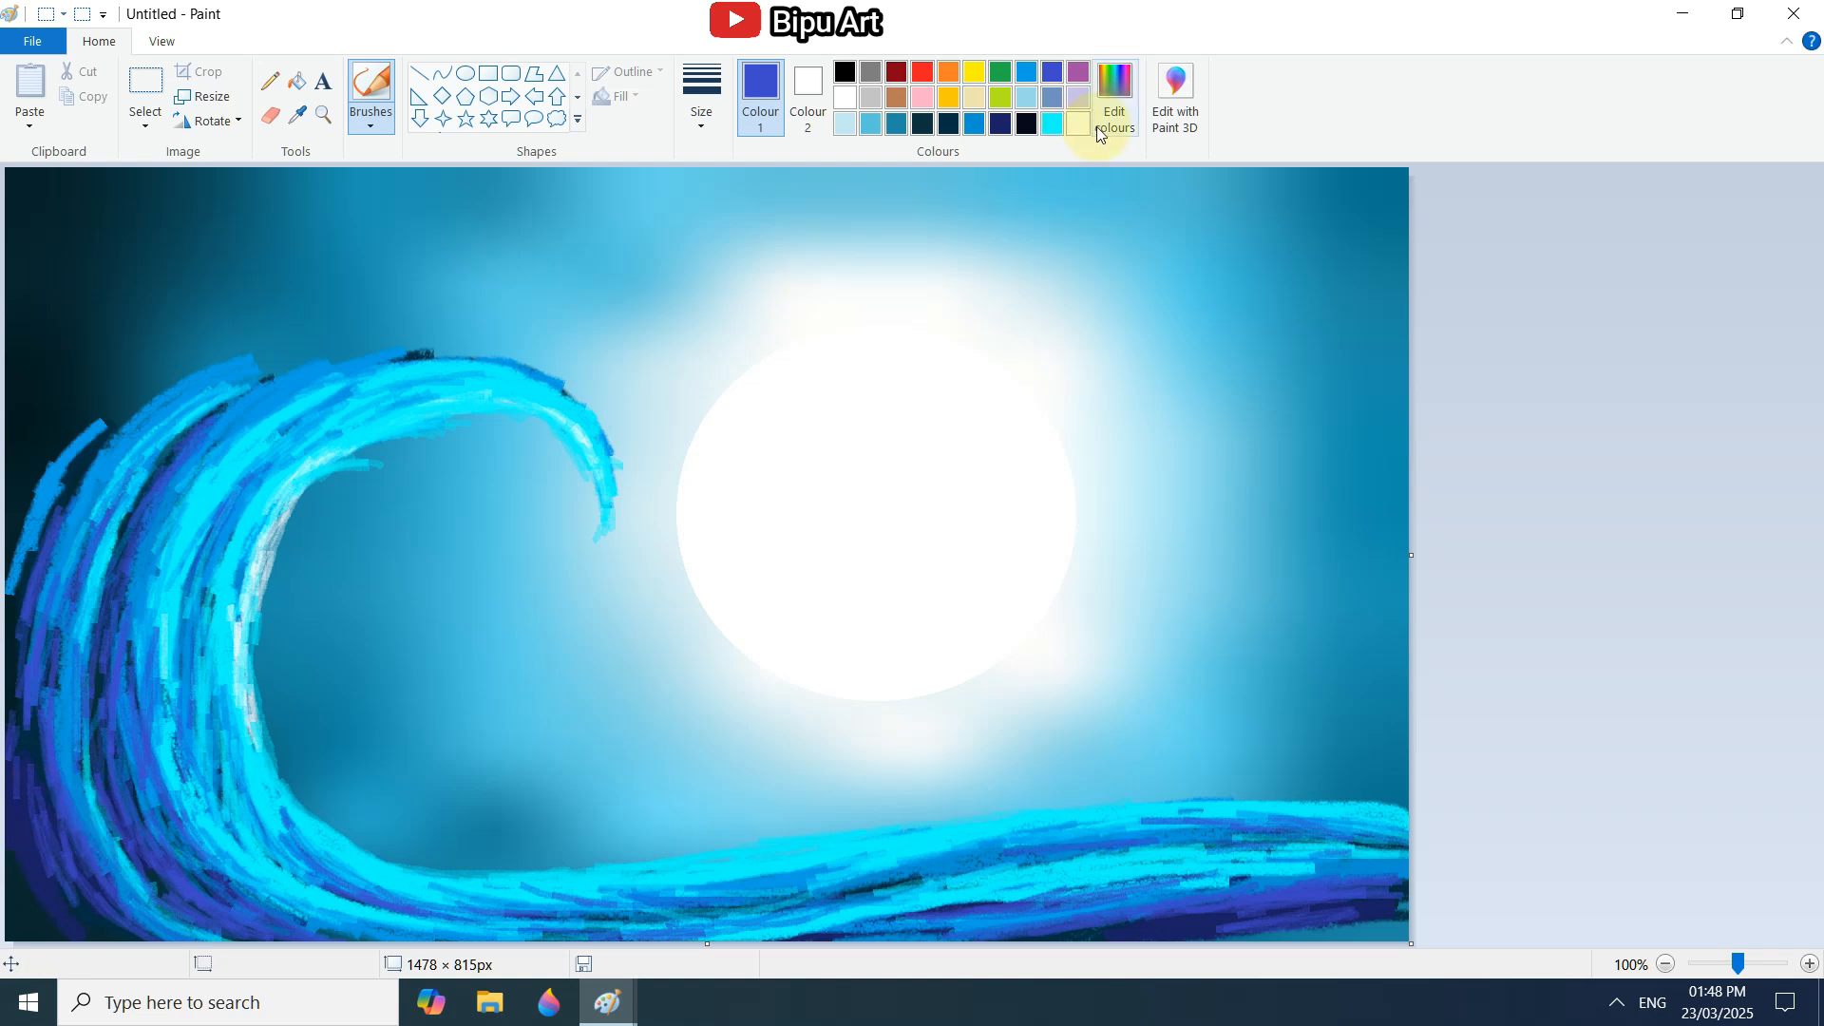
Mix a dark navy custom colour and shade the wave's outer back and bottom corner with it.
left_click(1105, 131)
left_click_drag(1187, 427, 1187, 477)
left_click(665, 675)
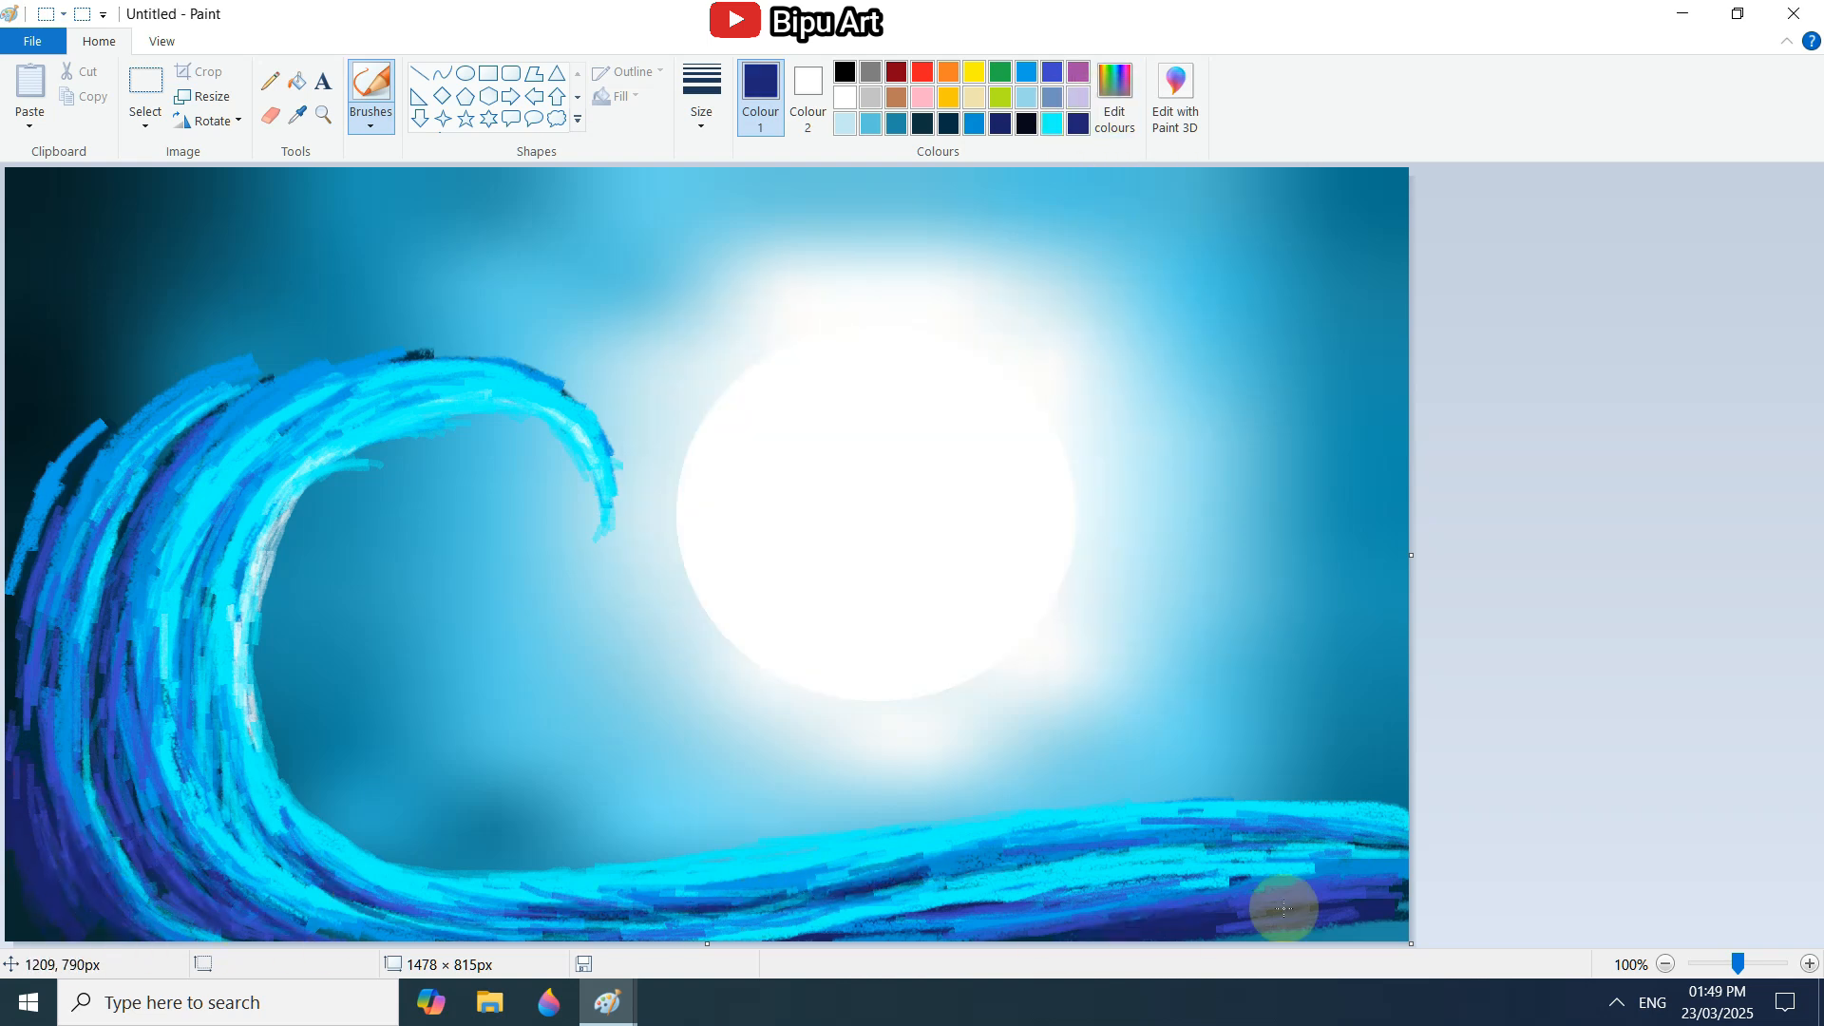
left_click_drag(10, 728, 202, 920)
Brush aqua strokes along the wave's inner edge, the hanging tips under the curl and the outer back ridge.
left_click(1052, 123)
mouse_move(212, 553)
left_mouse_down()
mouse_move(326, 823)
mouse_move(570, 870)
left_mouse_up()
left_click_drag(385, 446, 460, 454)
left_click_drag(504, 418, 540, 473)
left_click_drag(78, 461, 33, 516)
Highlight the wave's back and lower bend with pale blue strokes.
left_click(1026, 97)
left_click_drag(104, 685, 119, 817)
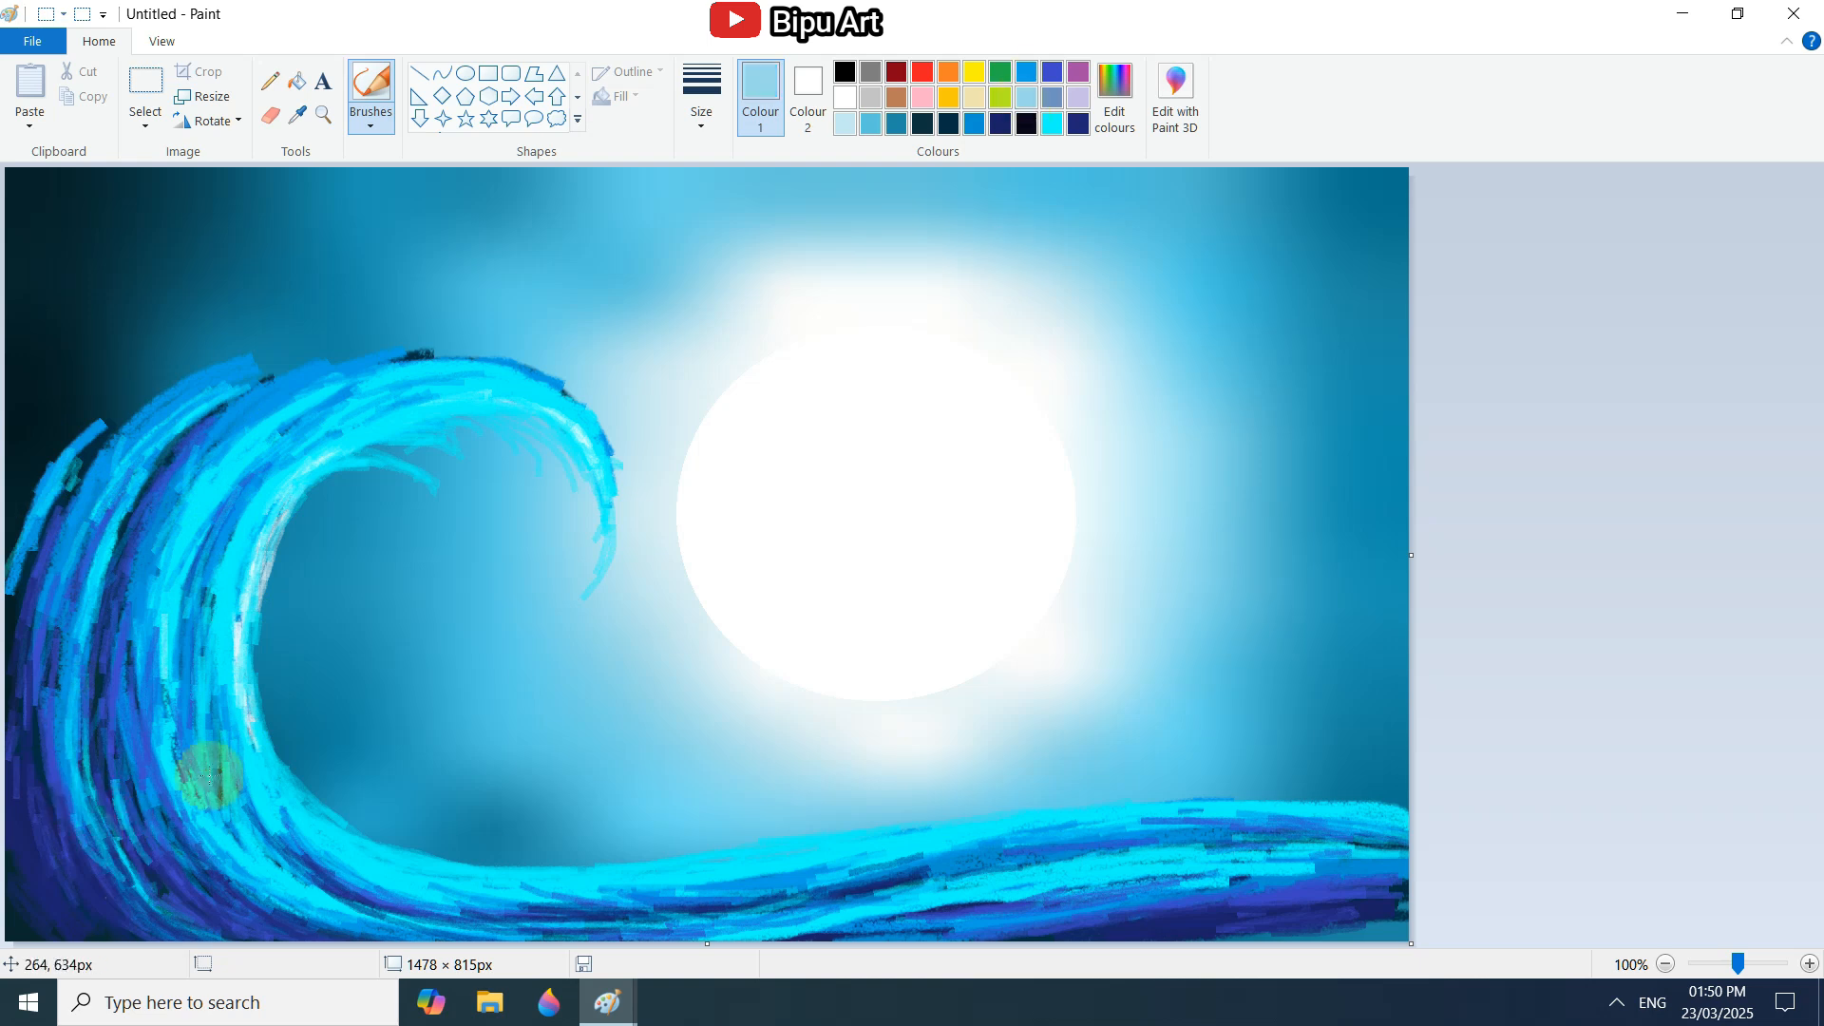
left_click_drag(208, 773, 437, 898)
left_click_drag(146, 810, 332, 935)
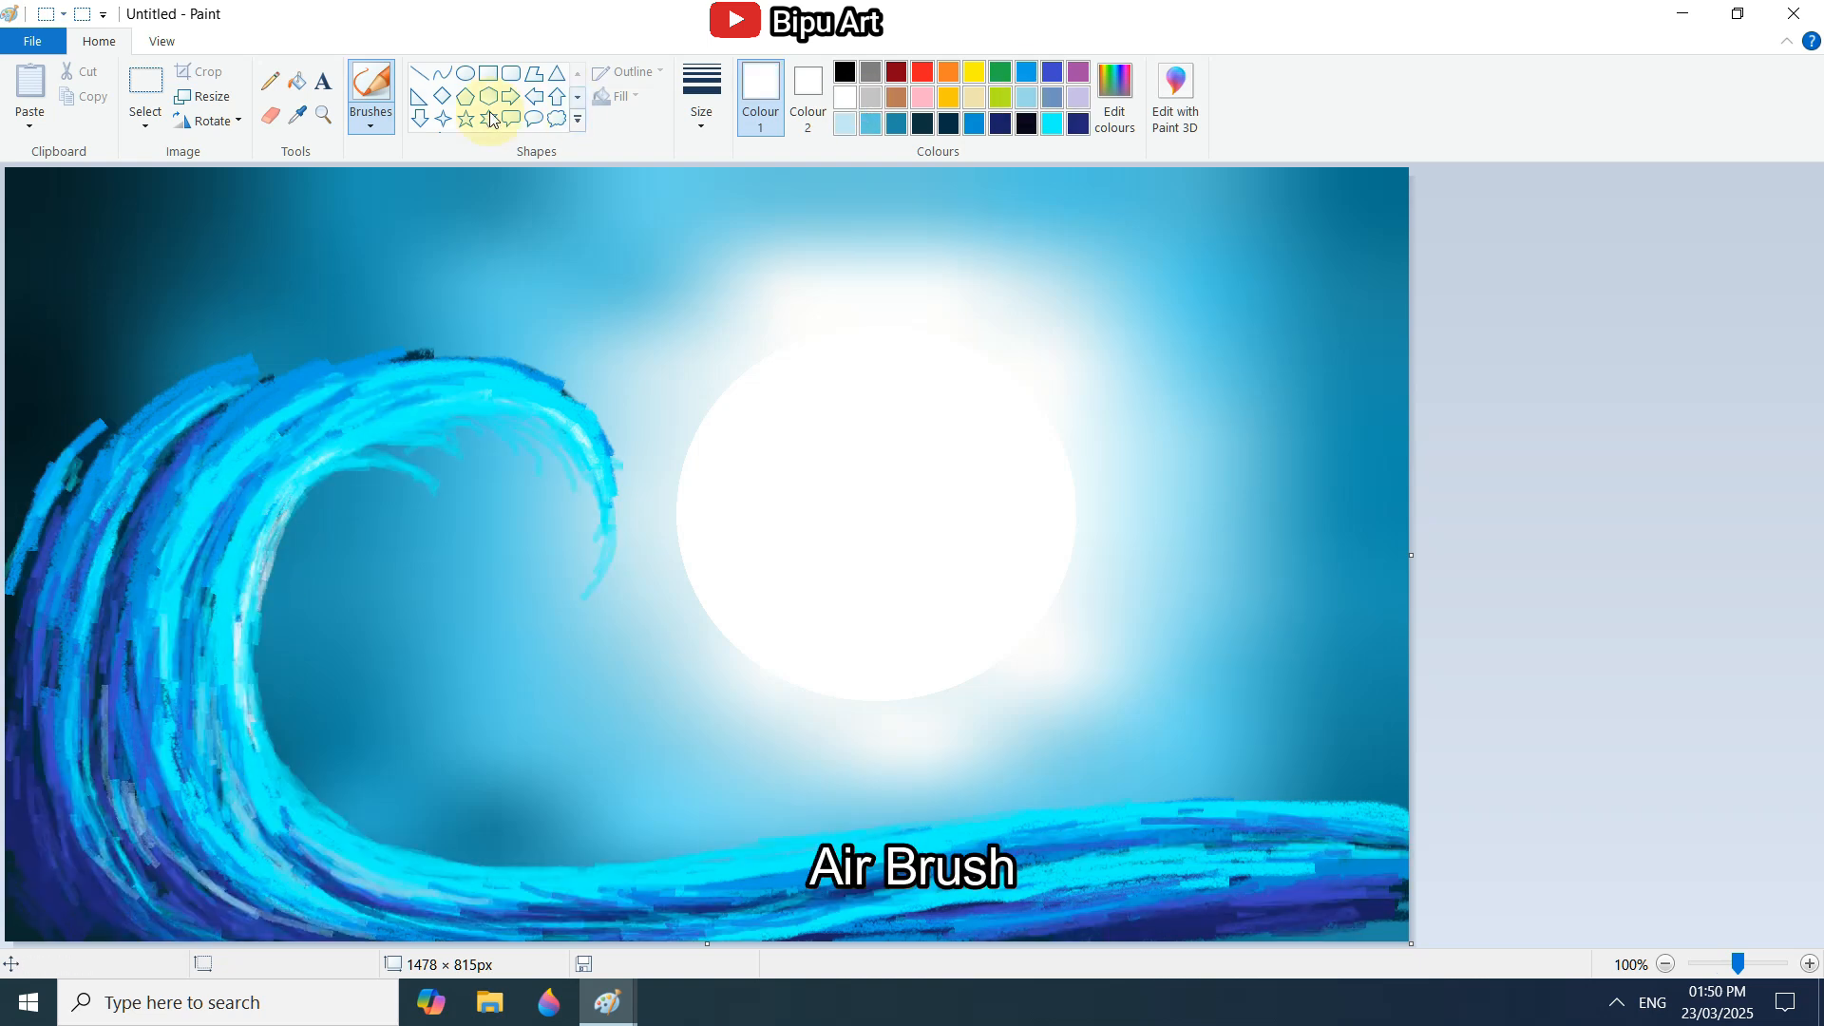
Spray white foam along the whole wave crest and down the curl's tip with the Airbrush.
left_click(388, 118)
left_click(519, 174)
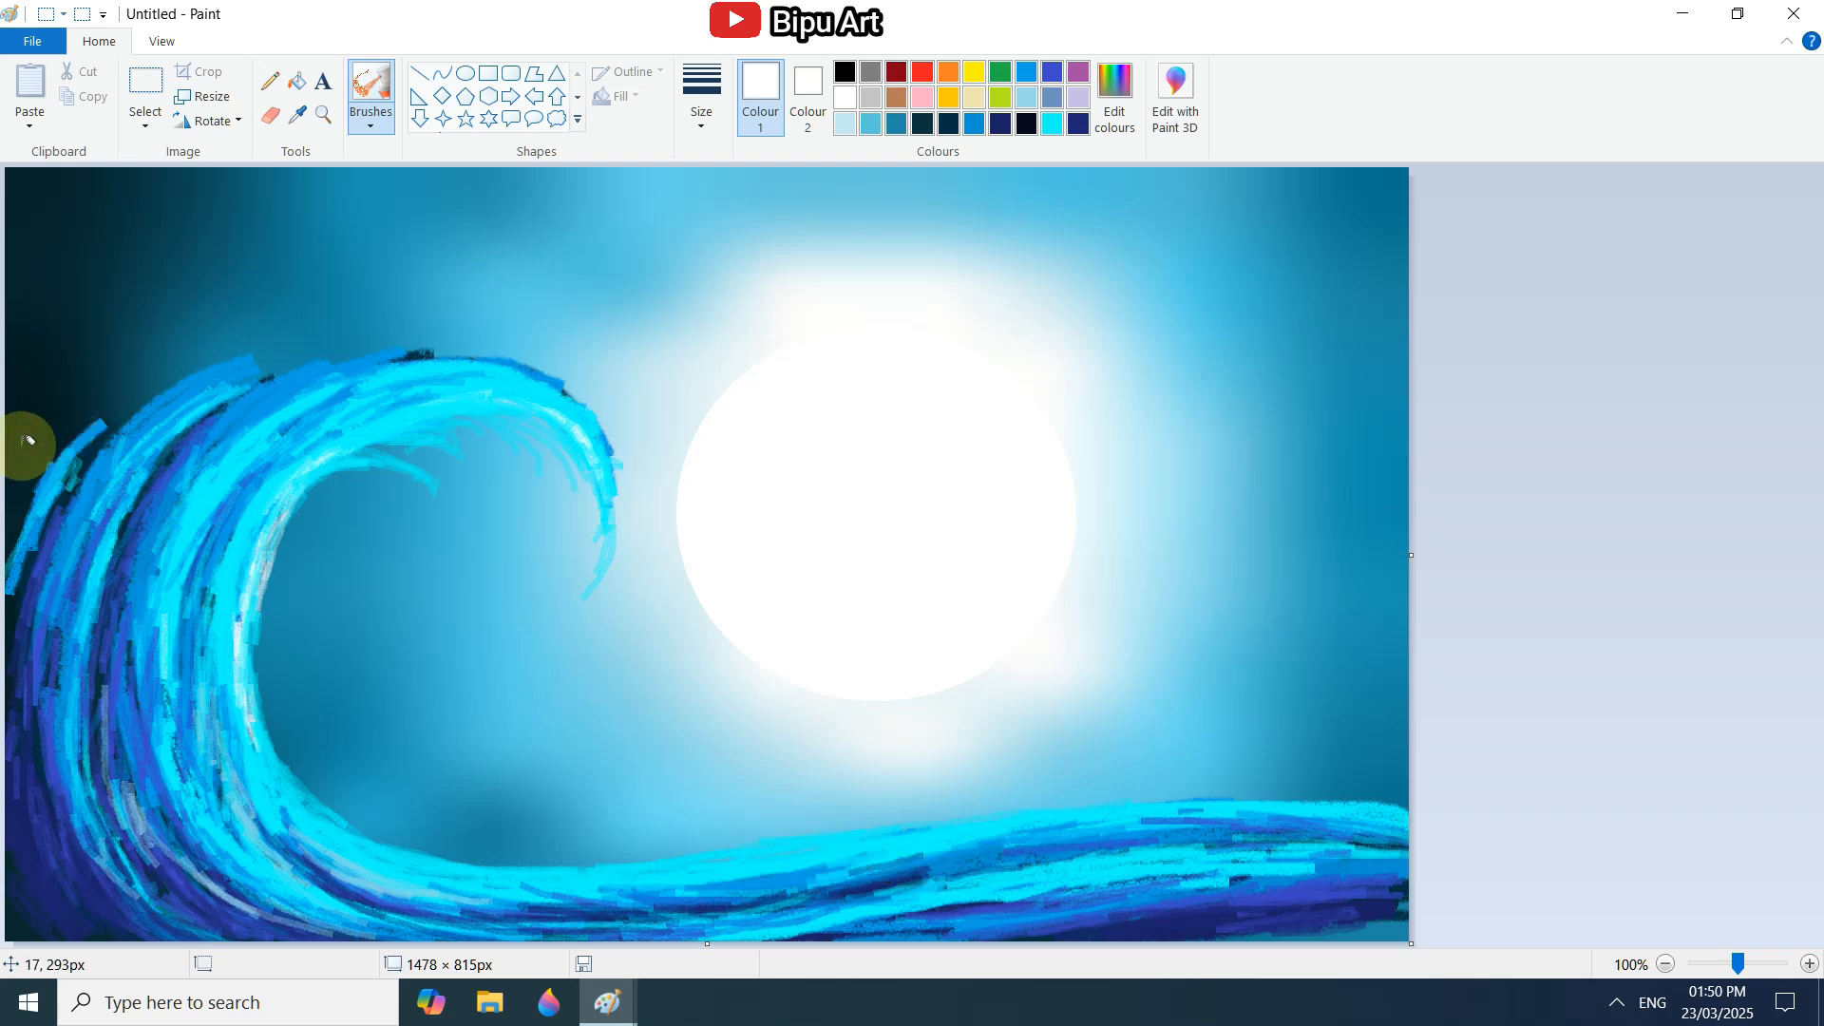
mouse_move(31, 418)
left_mouse_down()
mouse_move(98, 417)
mouse_move(31, 398)
mouse_move(267, 368)
mouse_move(194, 370)
mouse_move(304, 336)
mouse_move(228, 379)
mouse_move(421, 344)
left_mouse_up()
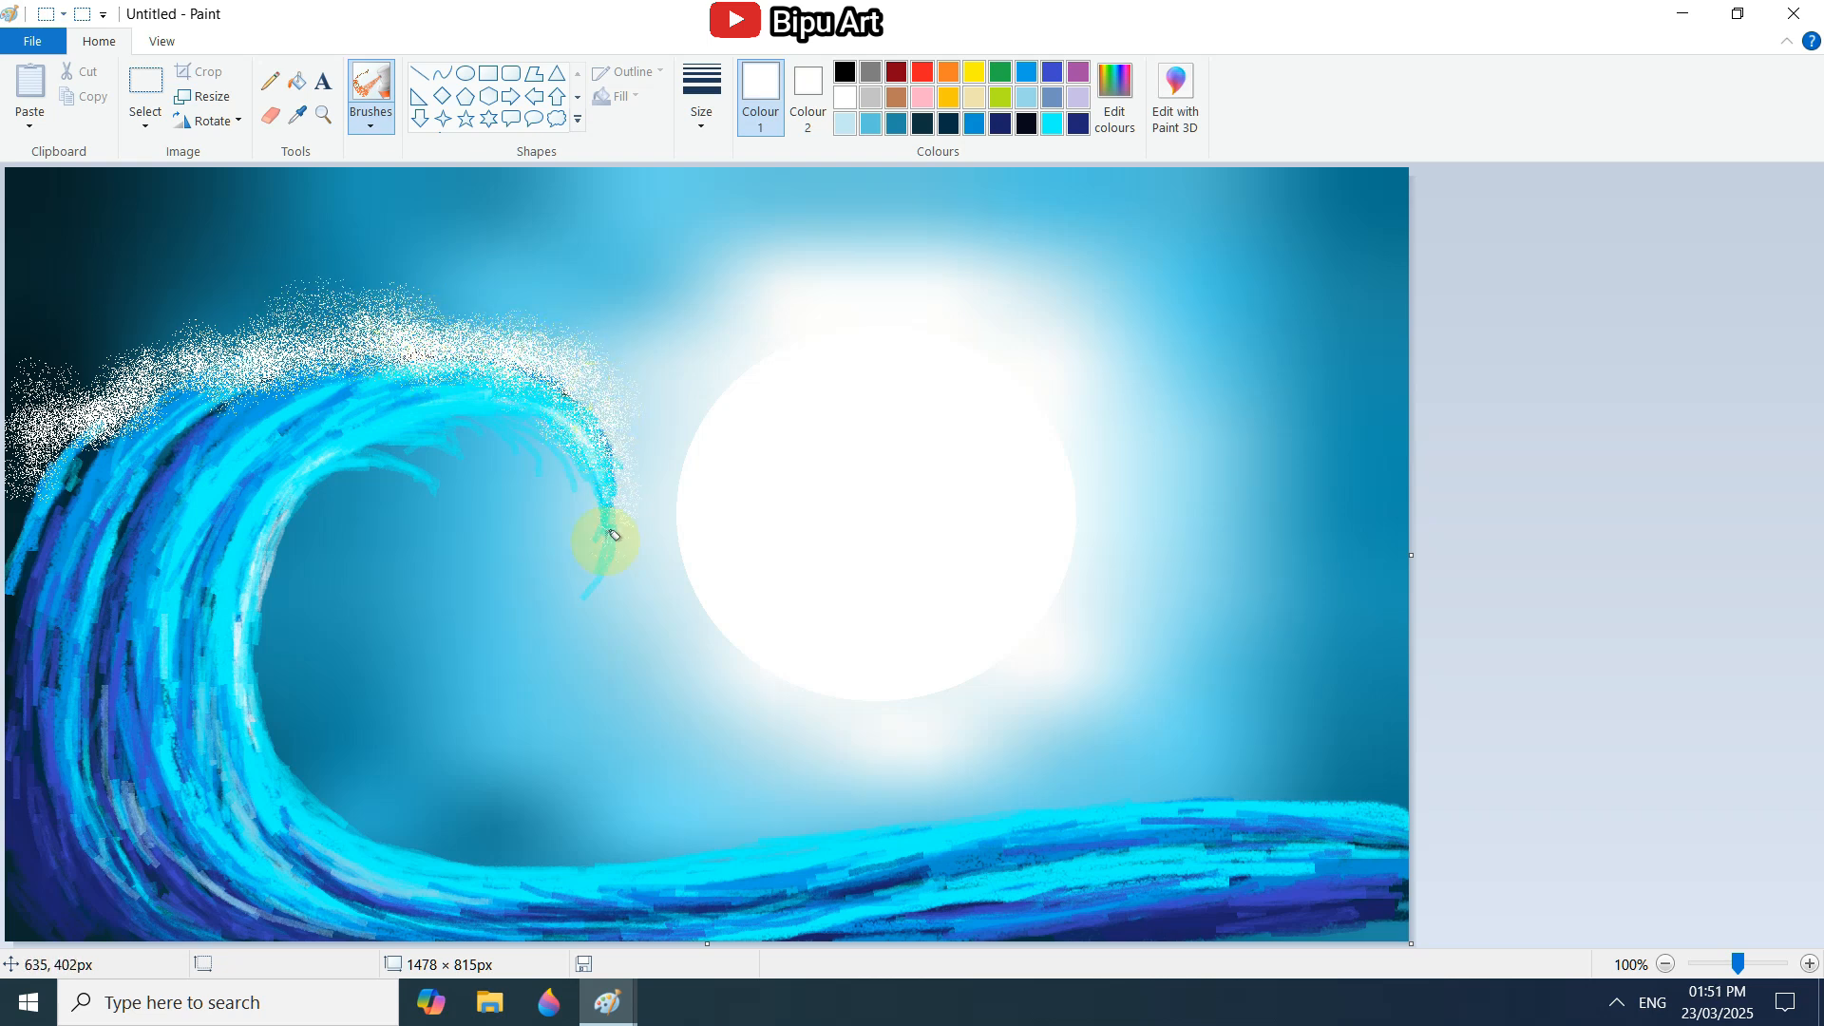
left_click_drag(288, 360, 112, 359)
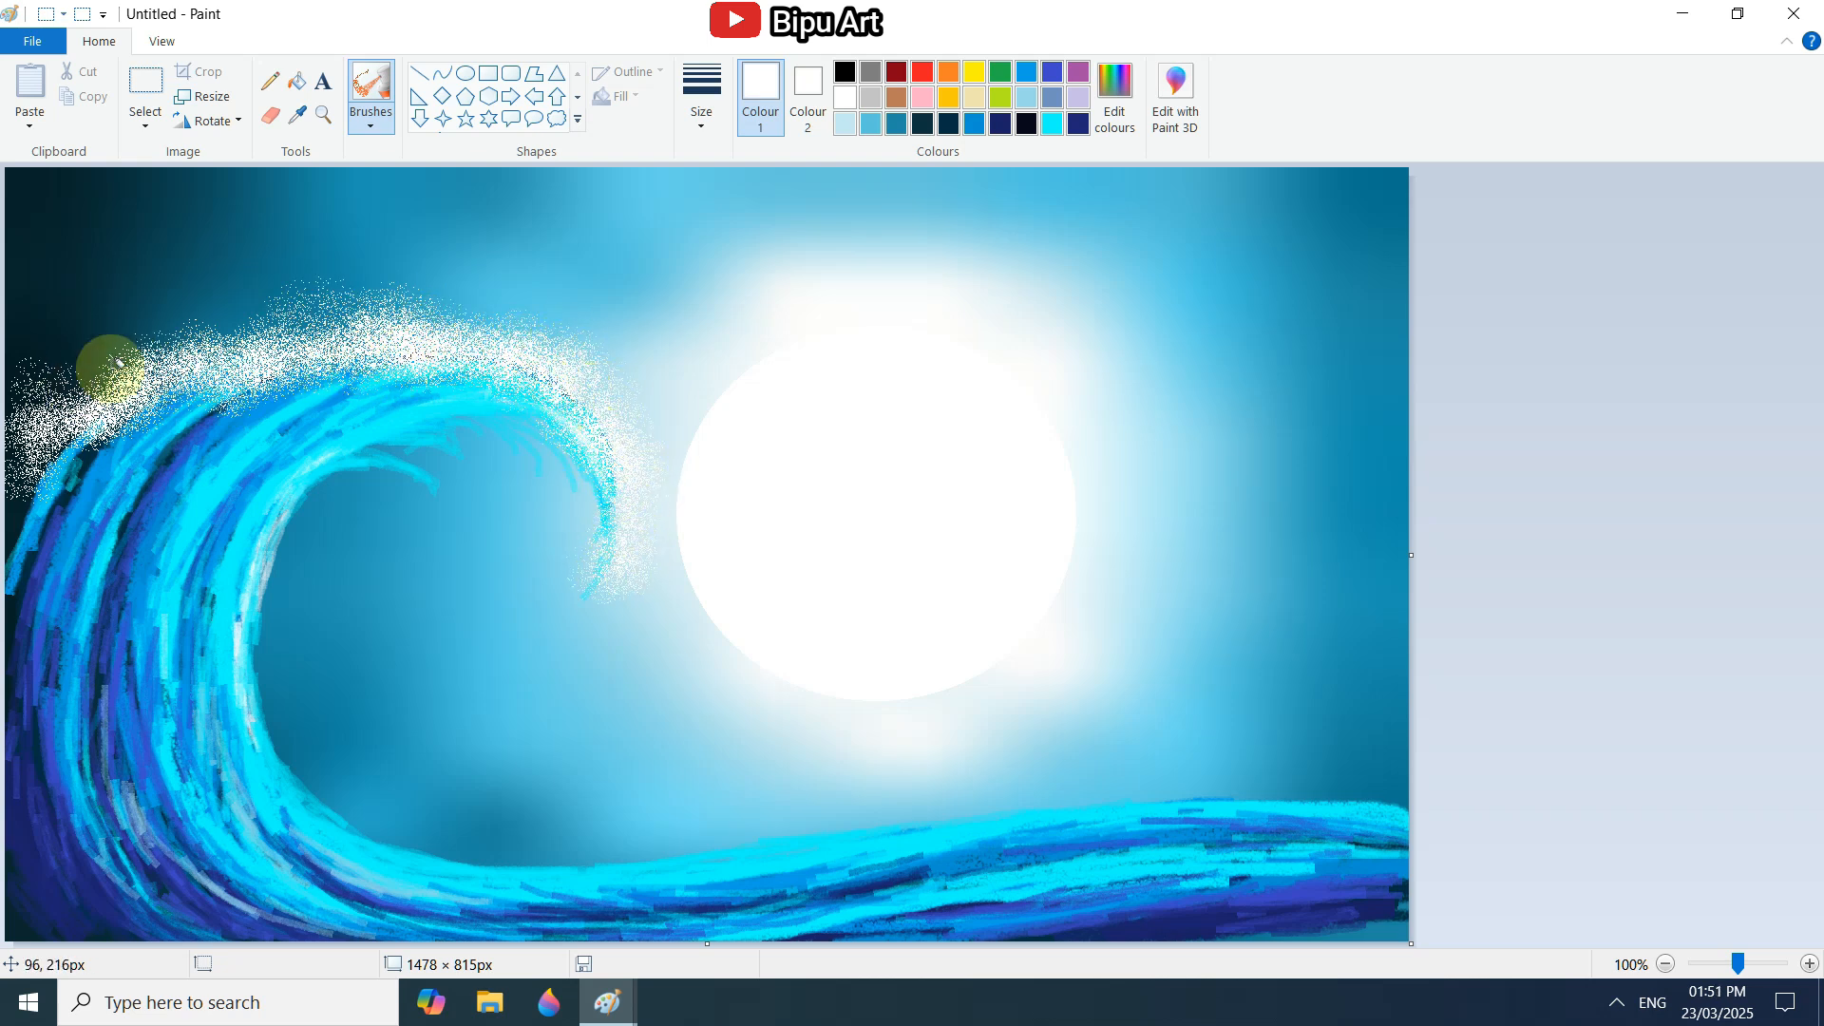
Spray aqua over the underside of the curl, its tip and the crest's back.
left_click(1052, 123)
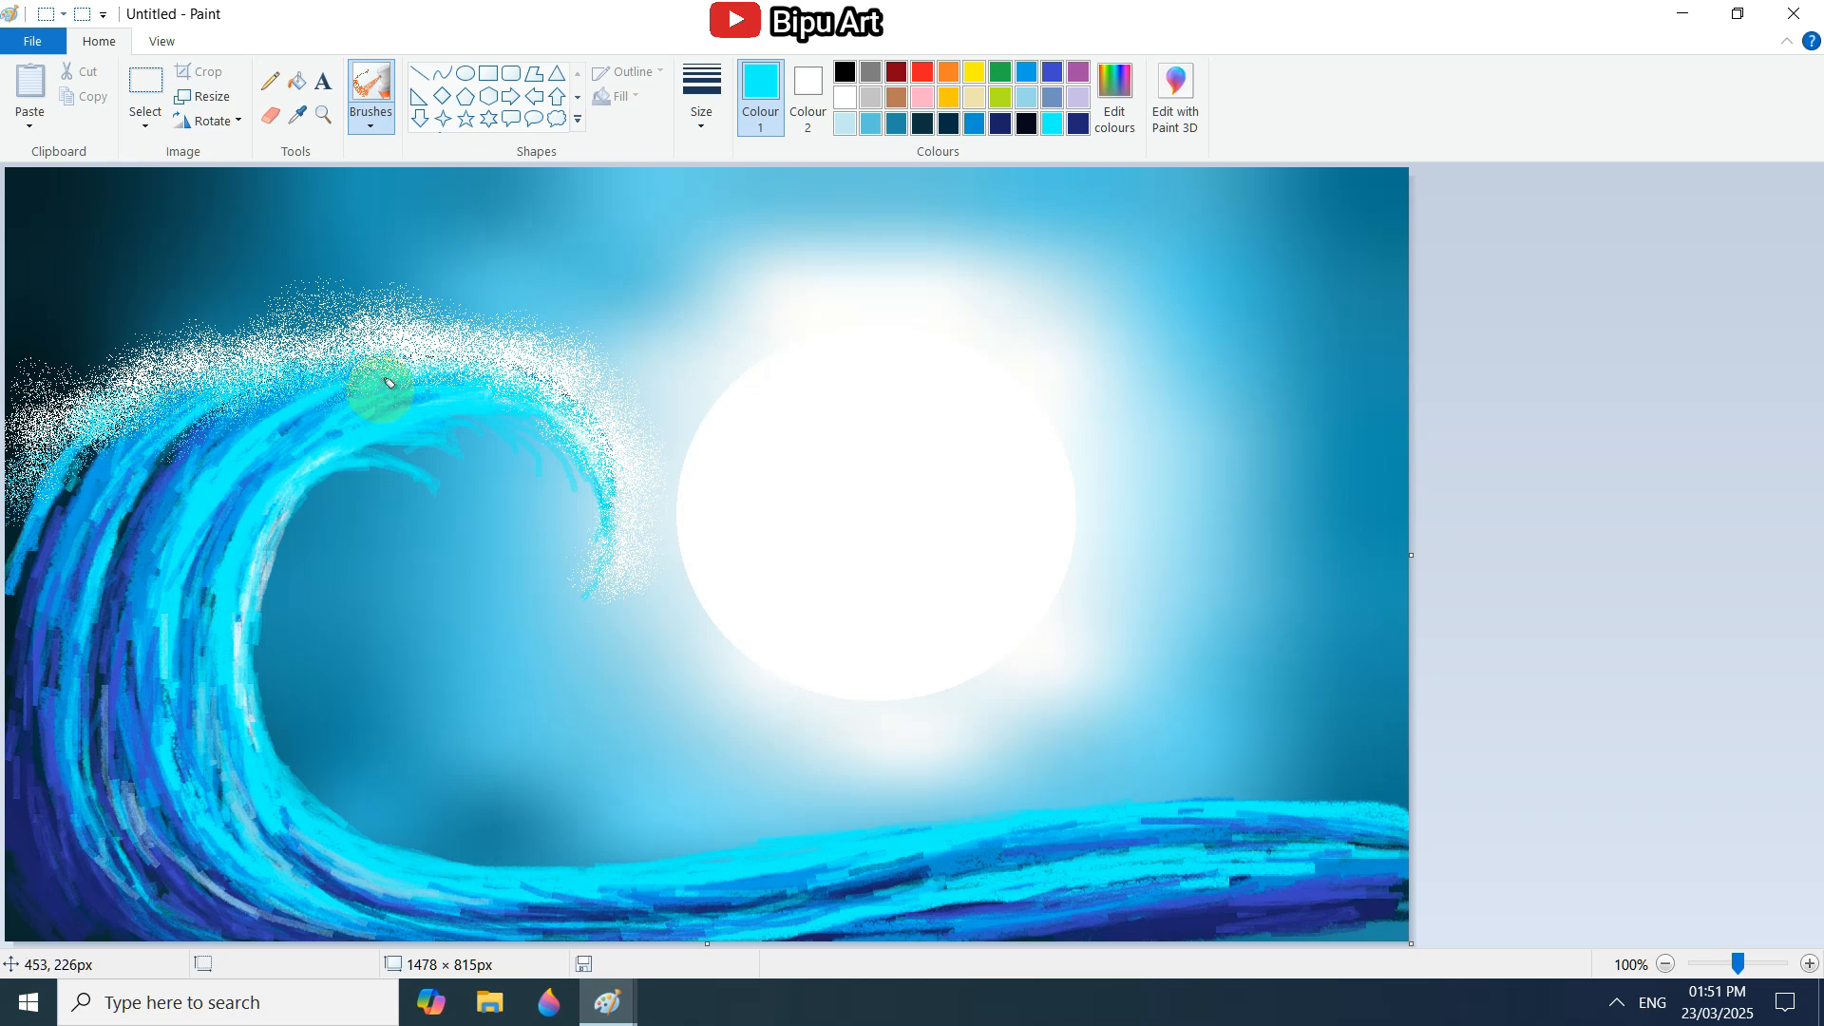
mouse_move(398, 422)
left_mouse_down()
mouse_move(457, 445)
mouse_move(525, 429)
left_mouse_up()
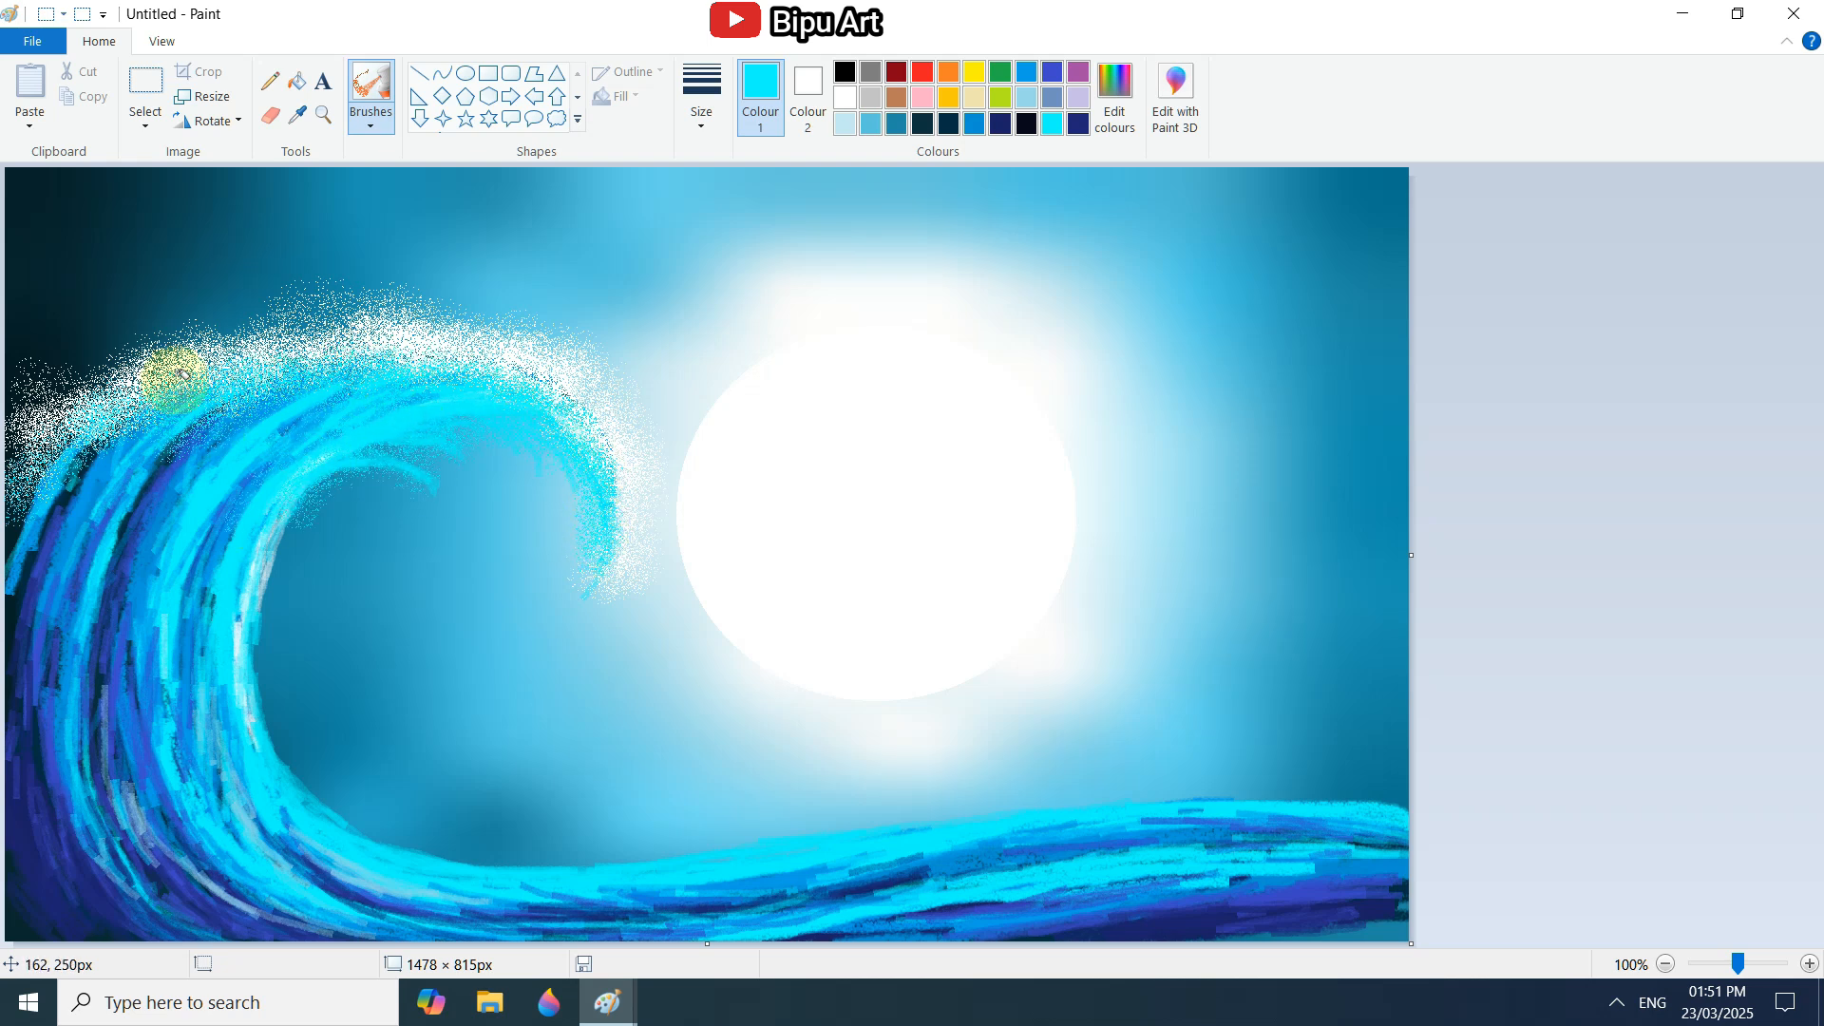
mouse_move(174, 380)
left_mouse_down()
mouse_move(33, 427)
mouse_move(138, 338)
mouse_move(251, 315)
left_mouse_up()
Spray more white foam on the crest's back and bright blue over the wave's upper and lower back.
left_click(844, 97)
left_click(973, 124)
left_click_drag(93, 456, 89, 477)
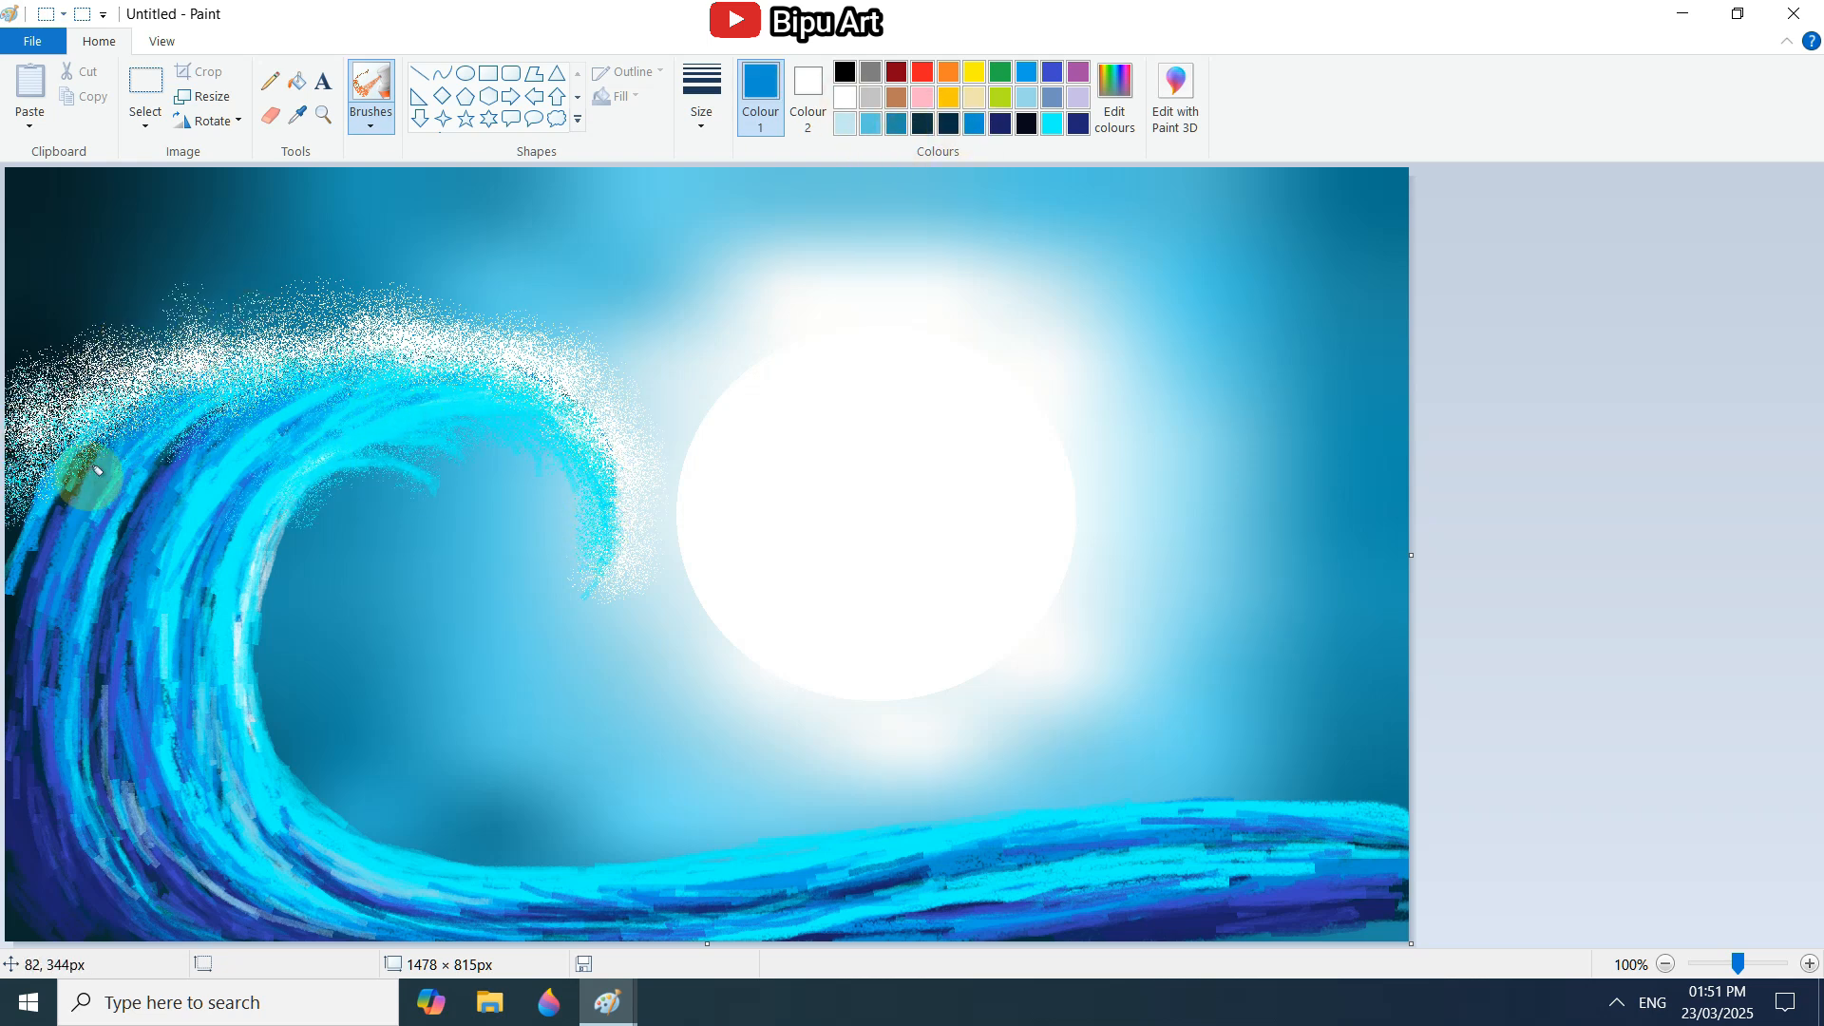
mouse_move(384, 389)
left_mouse_down()
mouse_move(183, 732)
mouse_move(174, 906)
mouse_move(69, 876)
left_mouse_up()
Spray navy over the wave's outer back and lower bend, and teal over the far end of its base.
left_click(1000, 124)
left_click_drag(28, 513, 11, 604)
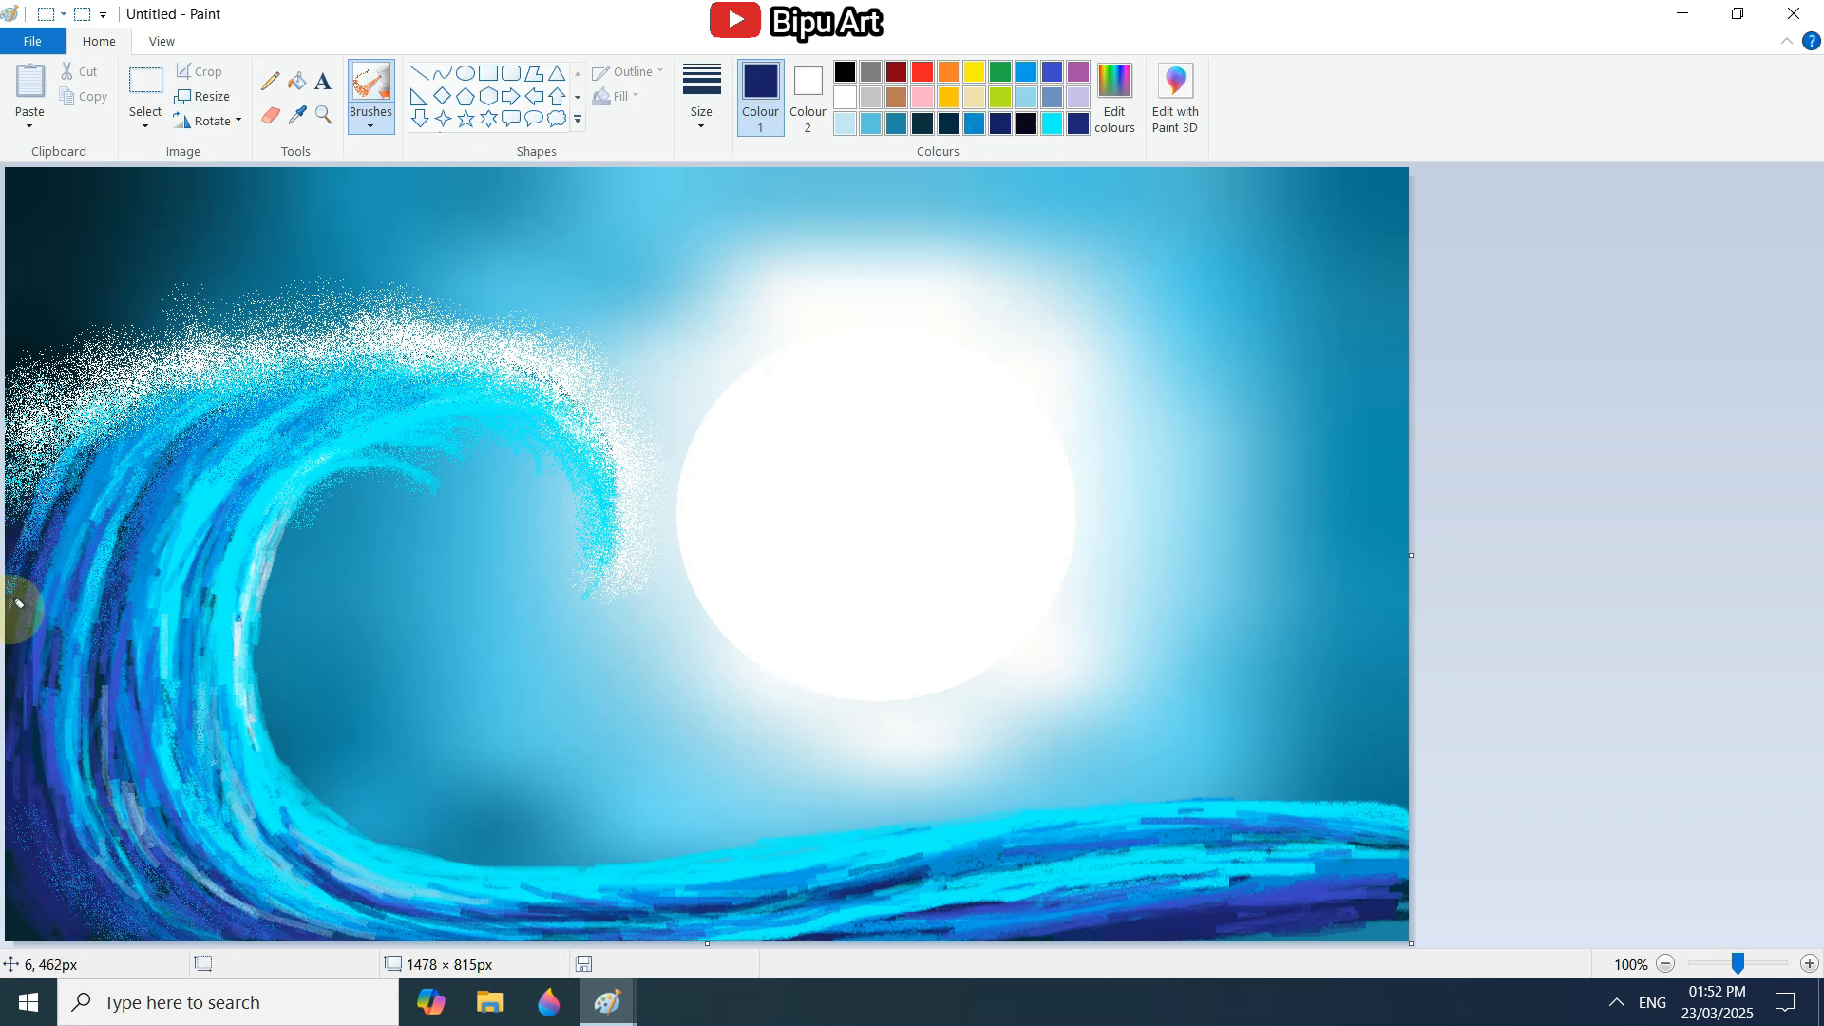
left_click_drag(154, 872, 335, 923)
left_click(895, 124)
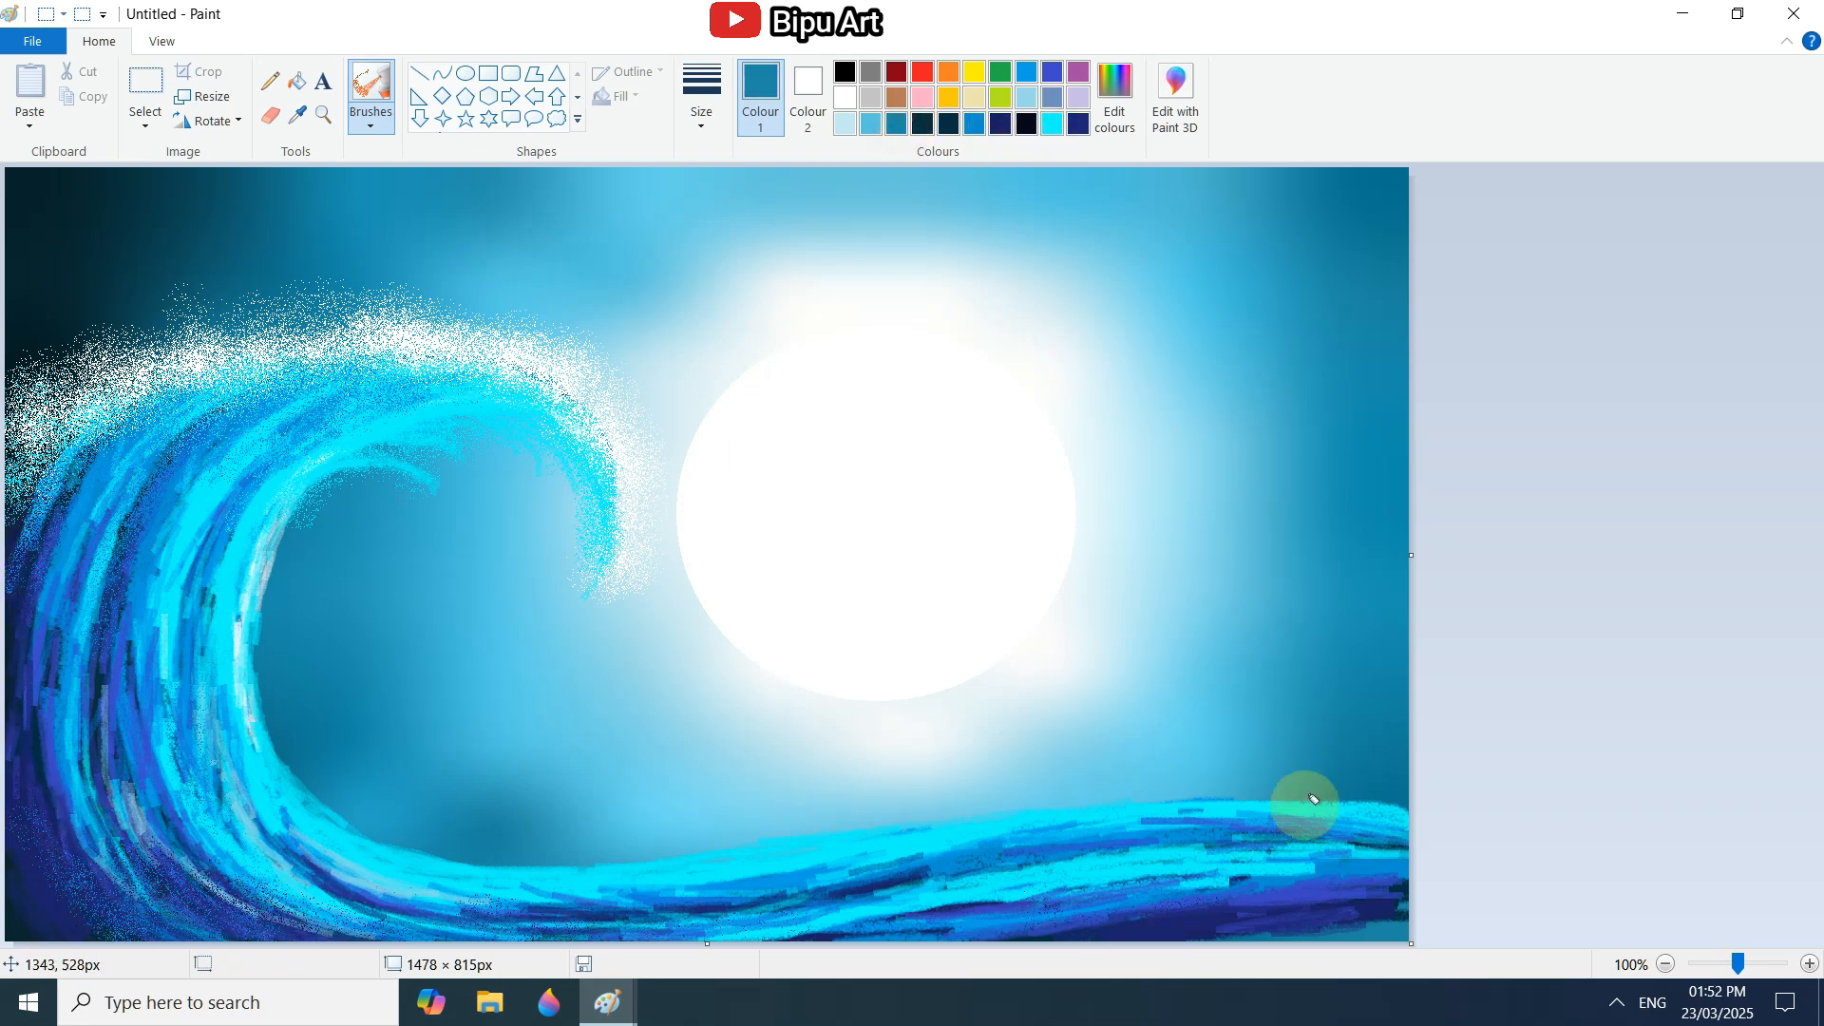
left_click_drag(1360, 910, 1204, 940)
Brush white highlight strokes along the wave's inner body, inner edge and the underside of the curl.
left_click(845, 97)
left_click(370, 116)
left_click(371, 197)
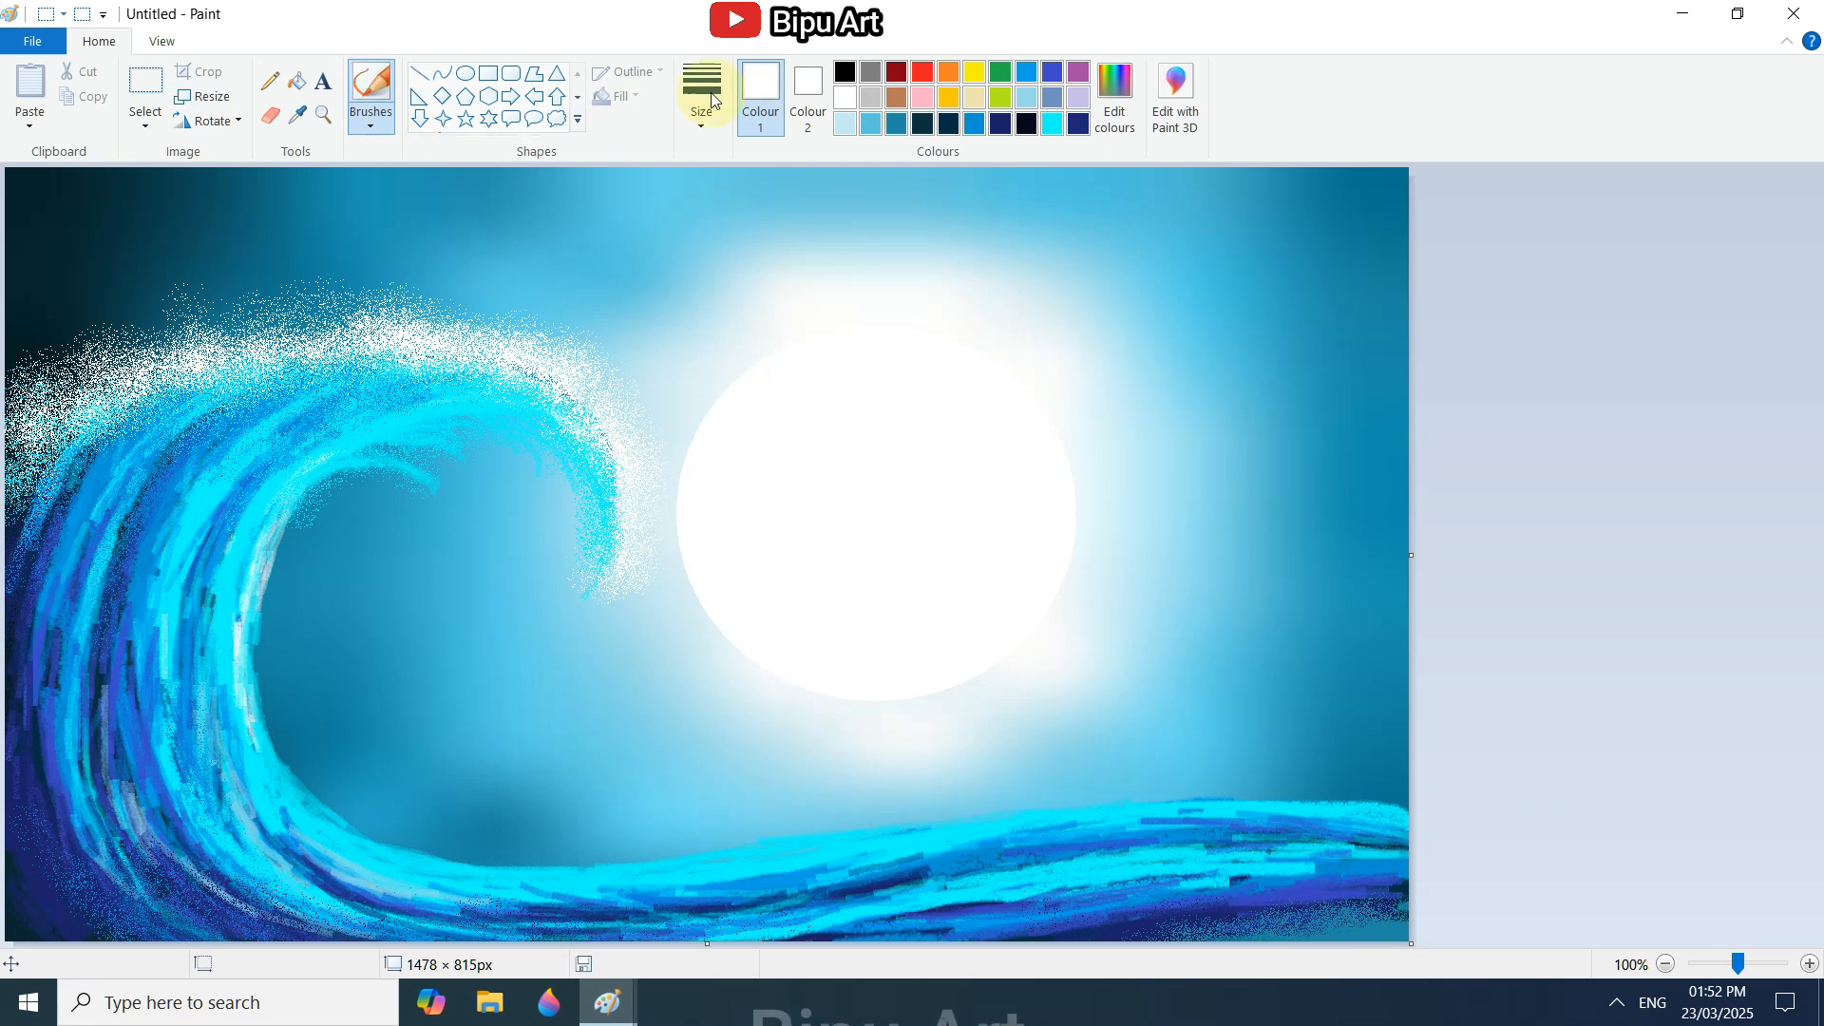
left_click_drag(204, 520, 220, 817)
mouse_move(255, 722)
left_mouse_down()
mouse_move(313, 813)
mouse_move(657, 860)
left_mouse_up()
left_click_drag(309, 475, 435, 433)
mouse_move(164, 558)
left_mouse_down()
mouse_move(216, 469)
mouse_move(251, 451)
left_mouse_up()
Add bright blue and indigo strokes along the curl's top, tip and inner body.
left_click(974, 124)
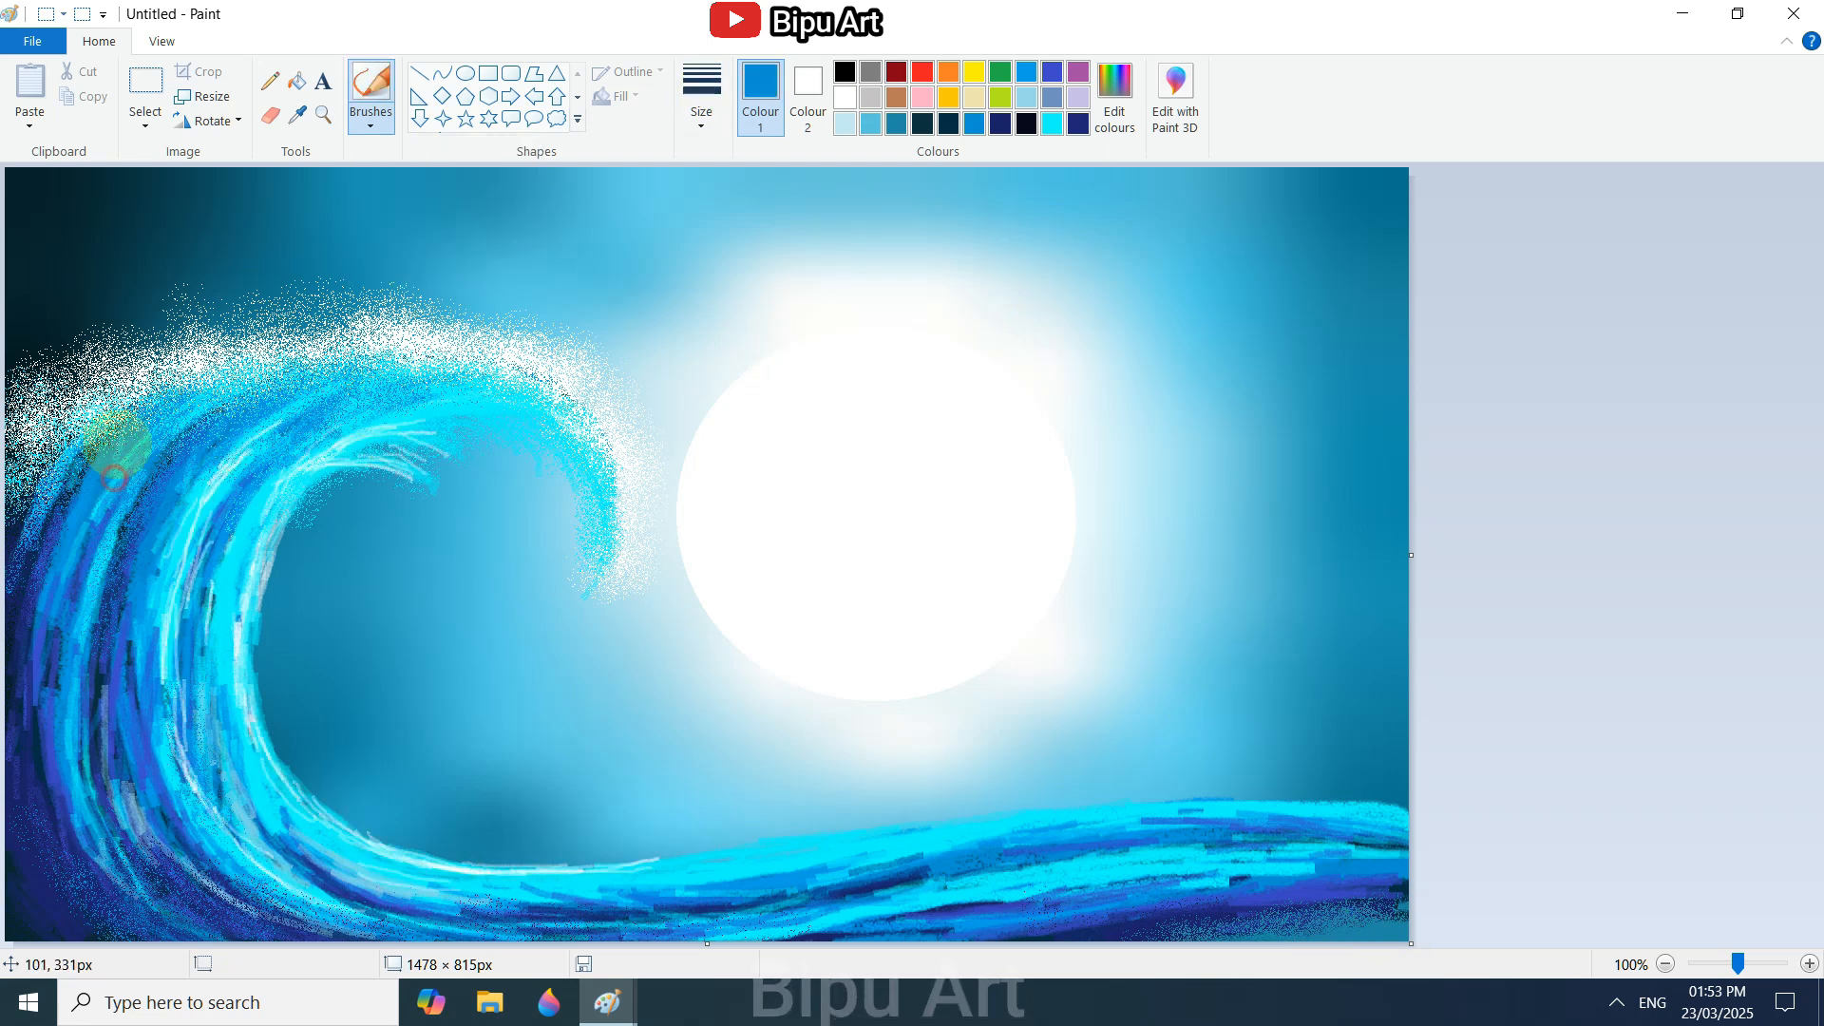
mouse_move(115, 444)
left_mouse_down()
mouse_move(404, 367)
mouse_move(534, 406)
left_mouse_up()
left_click_drag(599, 477, 605, 520)
left_click(1051, 72)
left_click_drag(456, 374, 610, 493)
mouse_move(406, 373)
left_mouse_down()
mouse_move(184, 438)
mouse_move(522, 408)
left_mouse_up()
left_click_drag(337, 466, 195, 582)
Mix a teal custom colour and stroke it over the curl, its inner edge and the wave's base.
left_click(1051, 124)
left_click(1114, 97)
left_click(1170, 477)
left_click(676, 655)
mouse_move(466, 384)
left_mouse_down()
mouse_move(418, 399)
mouse_move(560, 410)
mouse_move(606, 489)
left_mouse_up()
left_click_drag(389, 451, 275, 479)
left_click_drag(442, 910, 589, 899)
left_click_drag(722, 897, 802, 883)
Define the lower edge of the crest foam with aqua and navy strokes.
left_click(1026, 123)
mouse_move(129, 419)
left_mouse_down()
mouse_move(390, 356)
mouse_move(445, 377)
left_mouse_up()
left_click(974, 124)
left_click_drag(83, 446, 309, 353)
Paint white strokes along the crest, the tips under the curl, the inner edge and the base's upper edge.
left_click(844, 97)
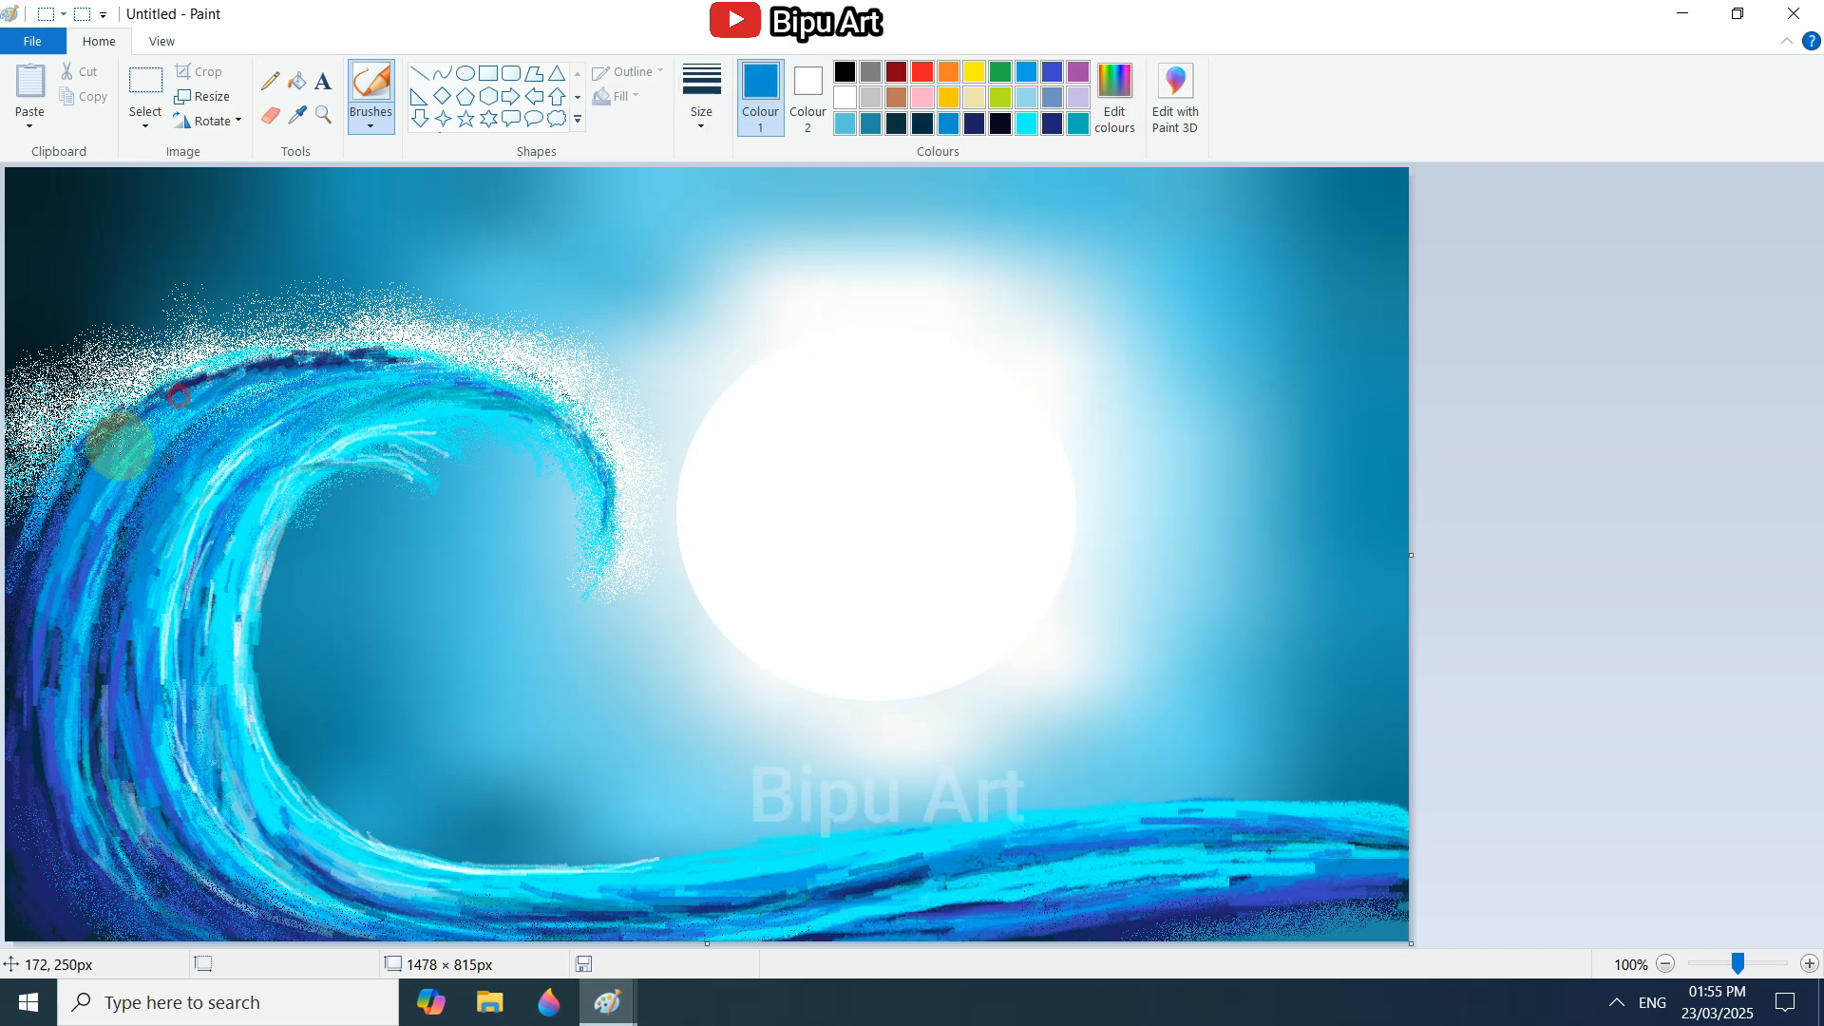
left_click_drag(195, 365, 389, 336)
mouse_move(389, 336)
left_mouse_down()
mouse_move(611, 456)
mouse_move(610, 498)
left_mouse_up()
left_click_drag(380, 450, 427, 499)
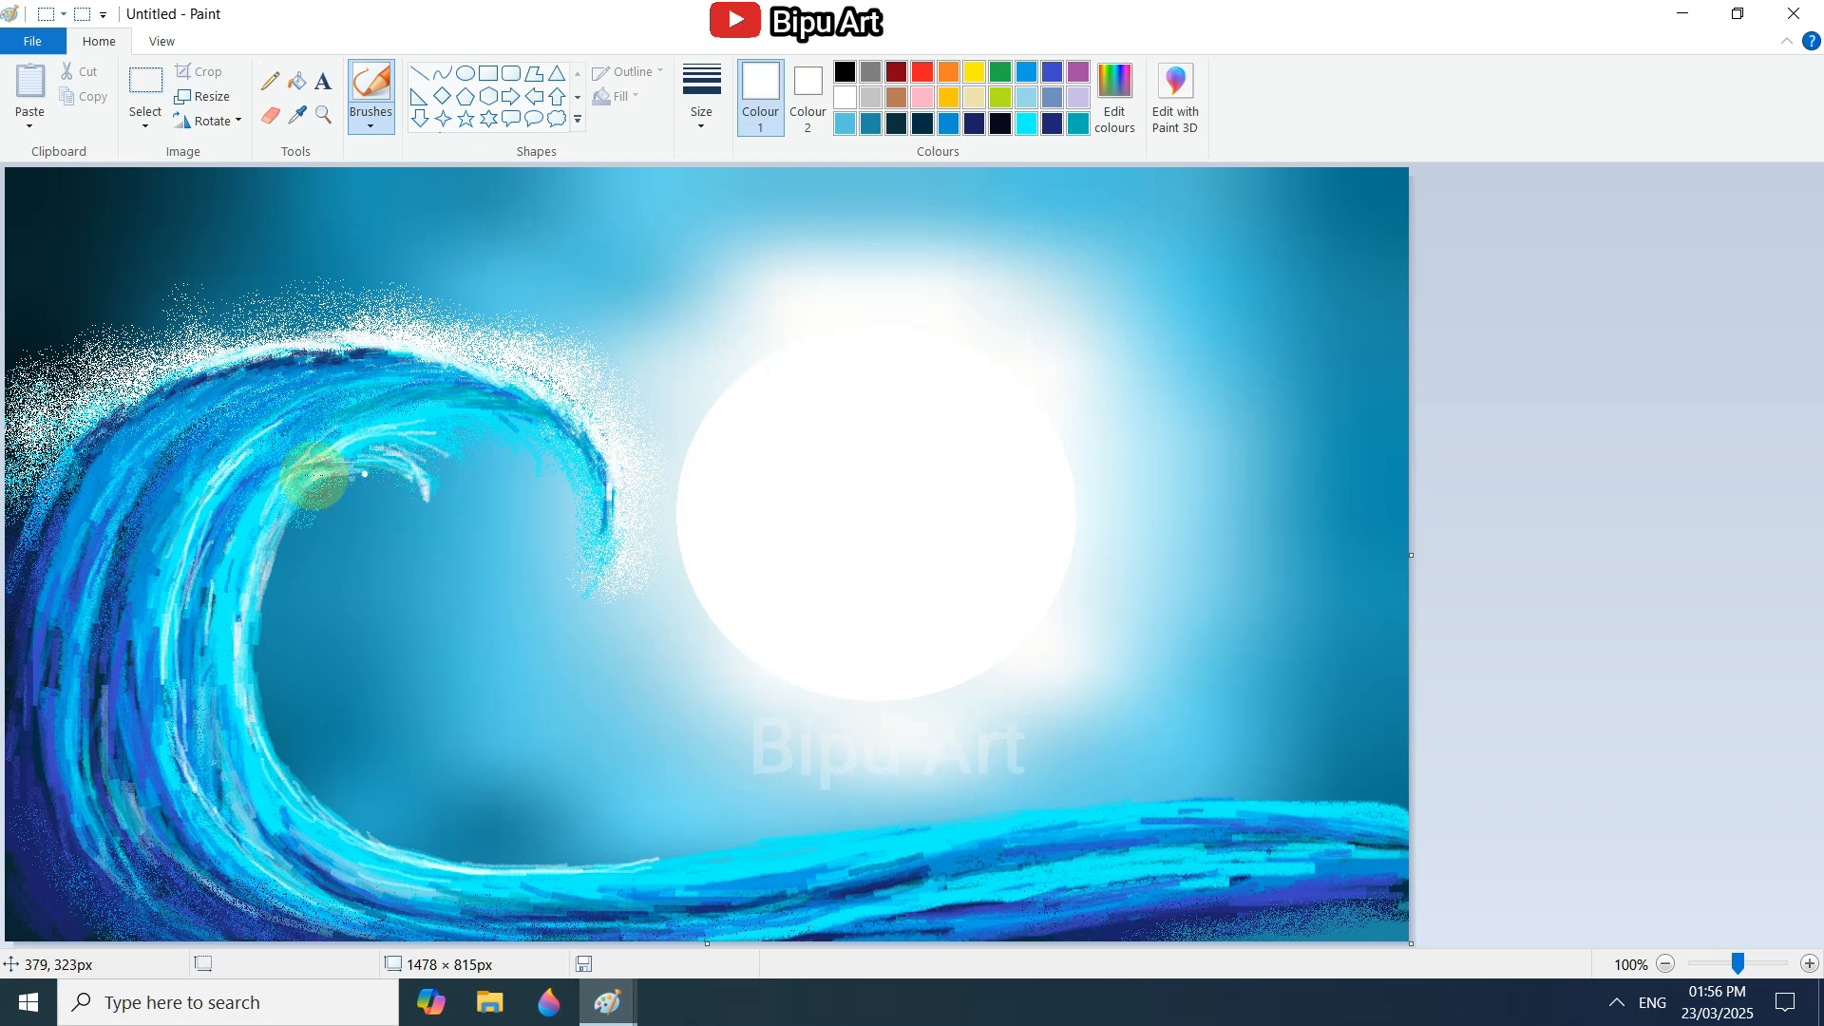
mouse_move(266, 551)
left_mouse_down()
mouse_move(253, 611)
mouse_move(305, 786)
mouse_move(619, 863)
mouse_move(888, 824)
left_mouse_up()
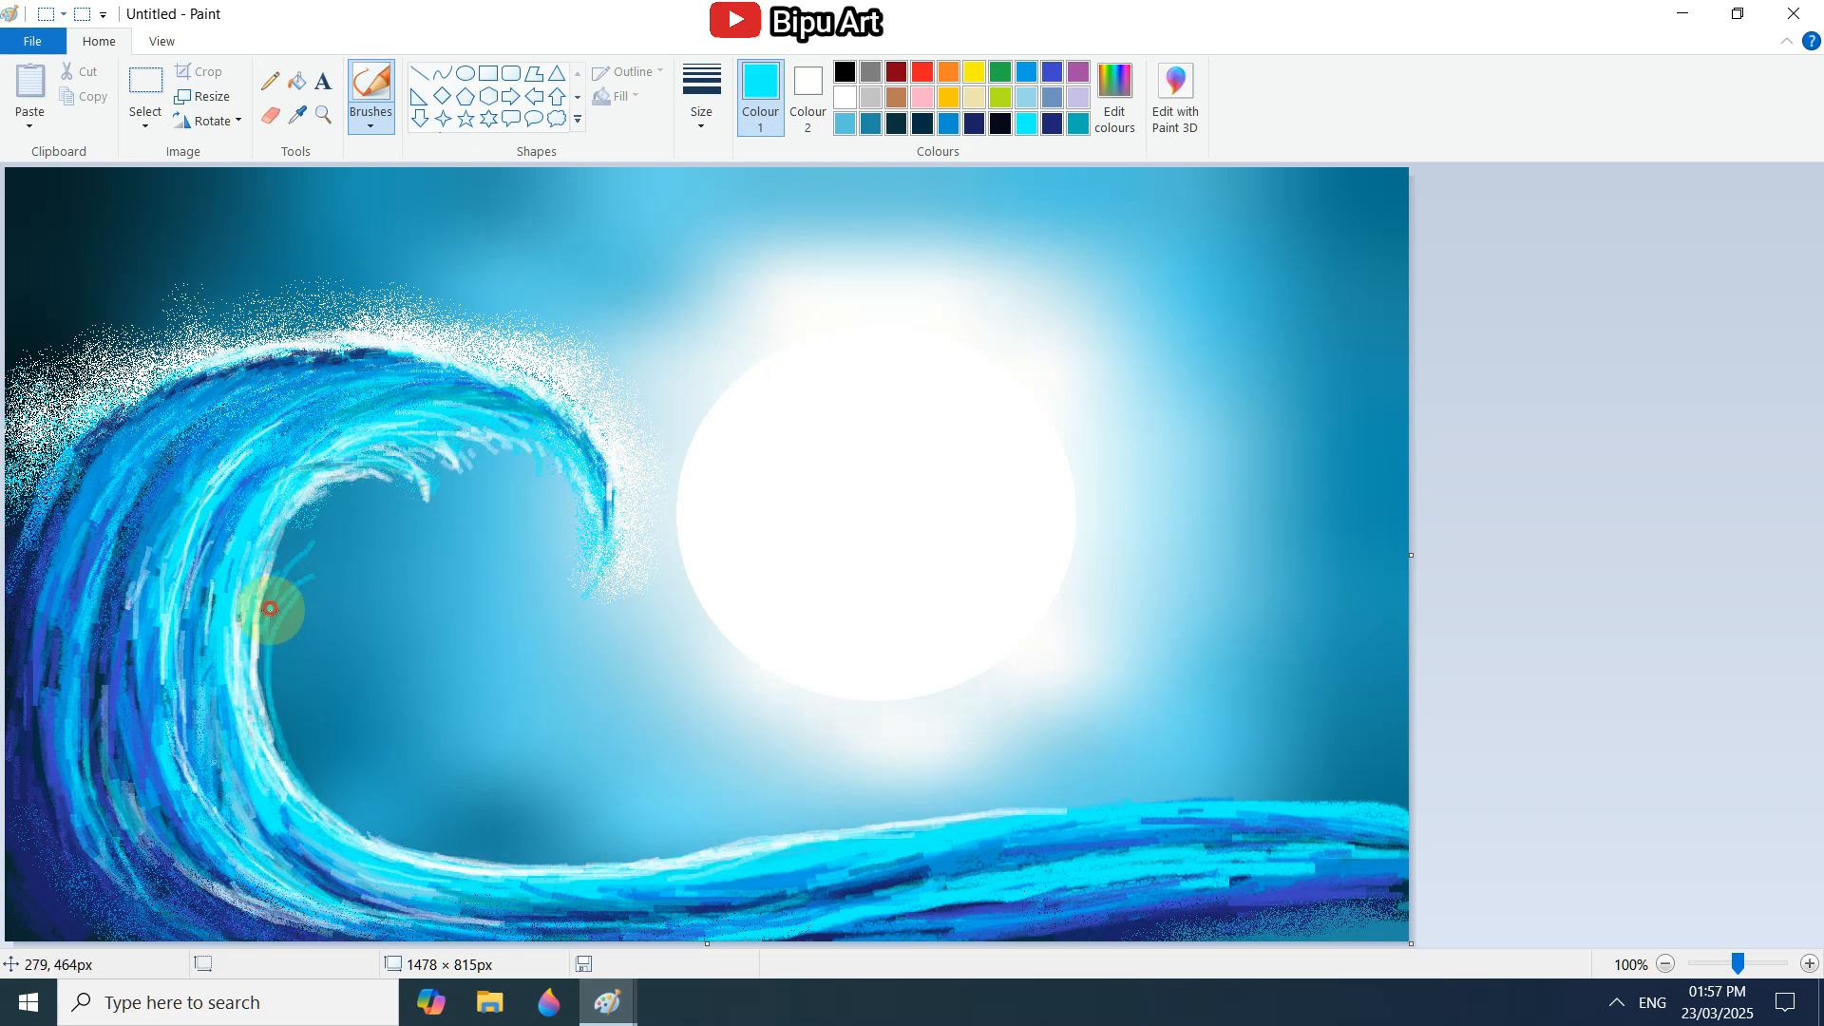
Paint curved aqua strands of water falling inside the curl.
left_click_drag(271, 609, 385, 602)
left_click_drag(277, 528, 419, 568)
left_click_drag(268, 598, 349, 457)
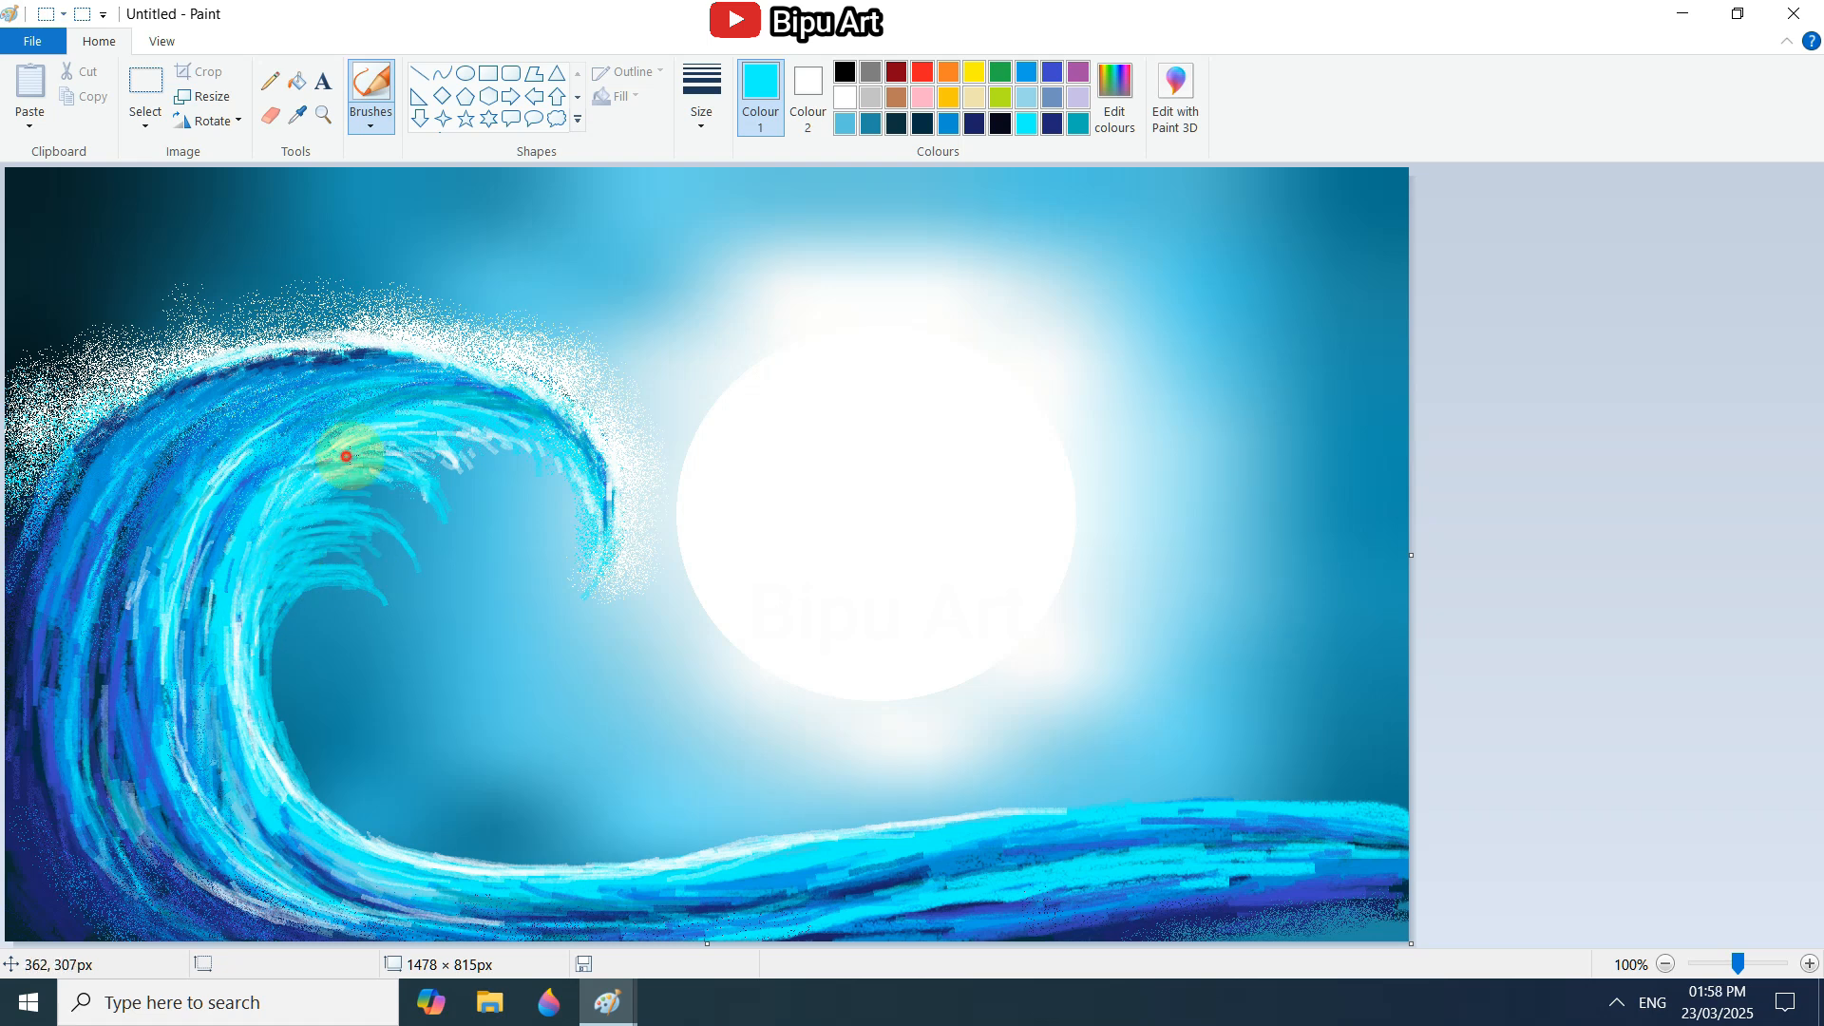
mouse_move(276, 550)
left_mouse_down()
mouse_move(471, 500)
mouse_move(425, 494)
left_mouse_up()
Add thin white highlights and drips to the ends of the water strands inside the curl.
left_click(845, 97)
mouse_move(353, 549)
left_mouse_down()
mouse_move(319, 554)
mouse_move(418, 576)
left_mouse_up()
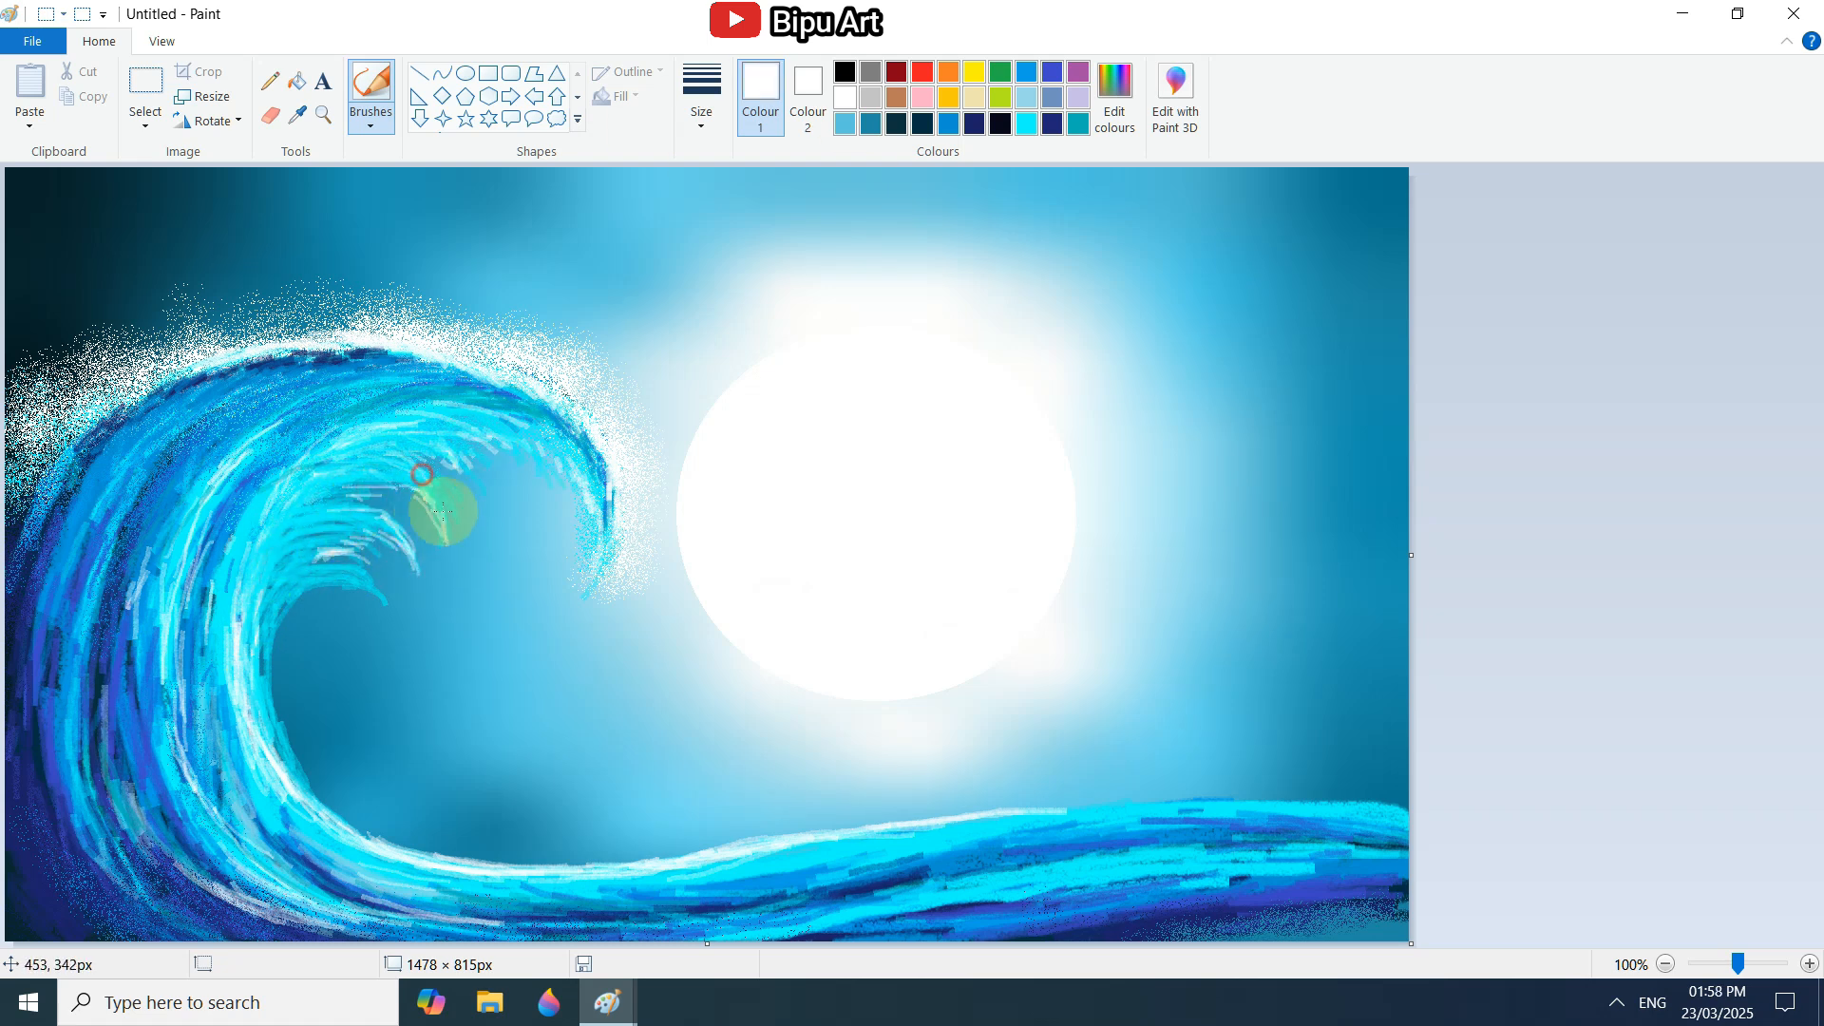
left_click_drag(440, 509, 441, 577)
left_click_drag(380, 598, 399, 637)
left_click_drag(456, 466, 486, 513)
left_click_drag(384, 493, 332, 495)
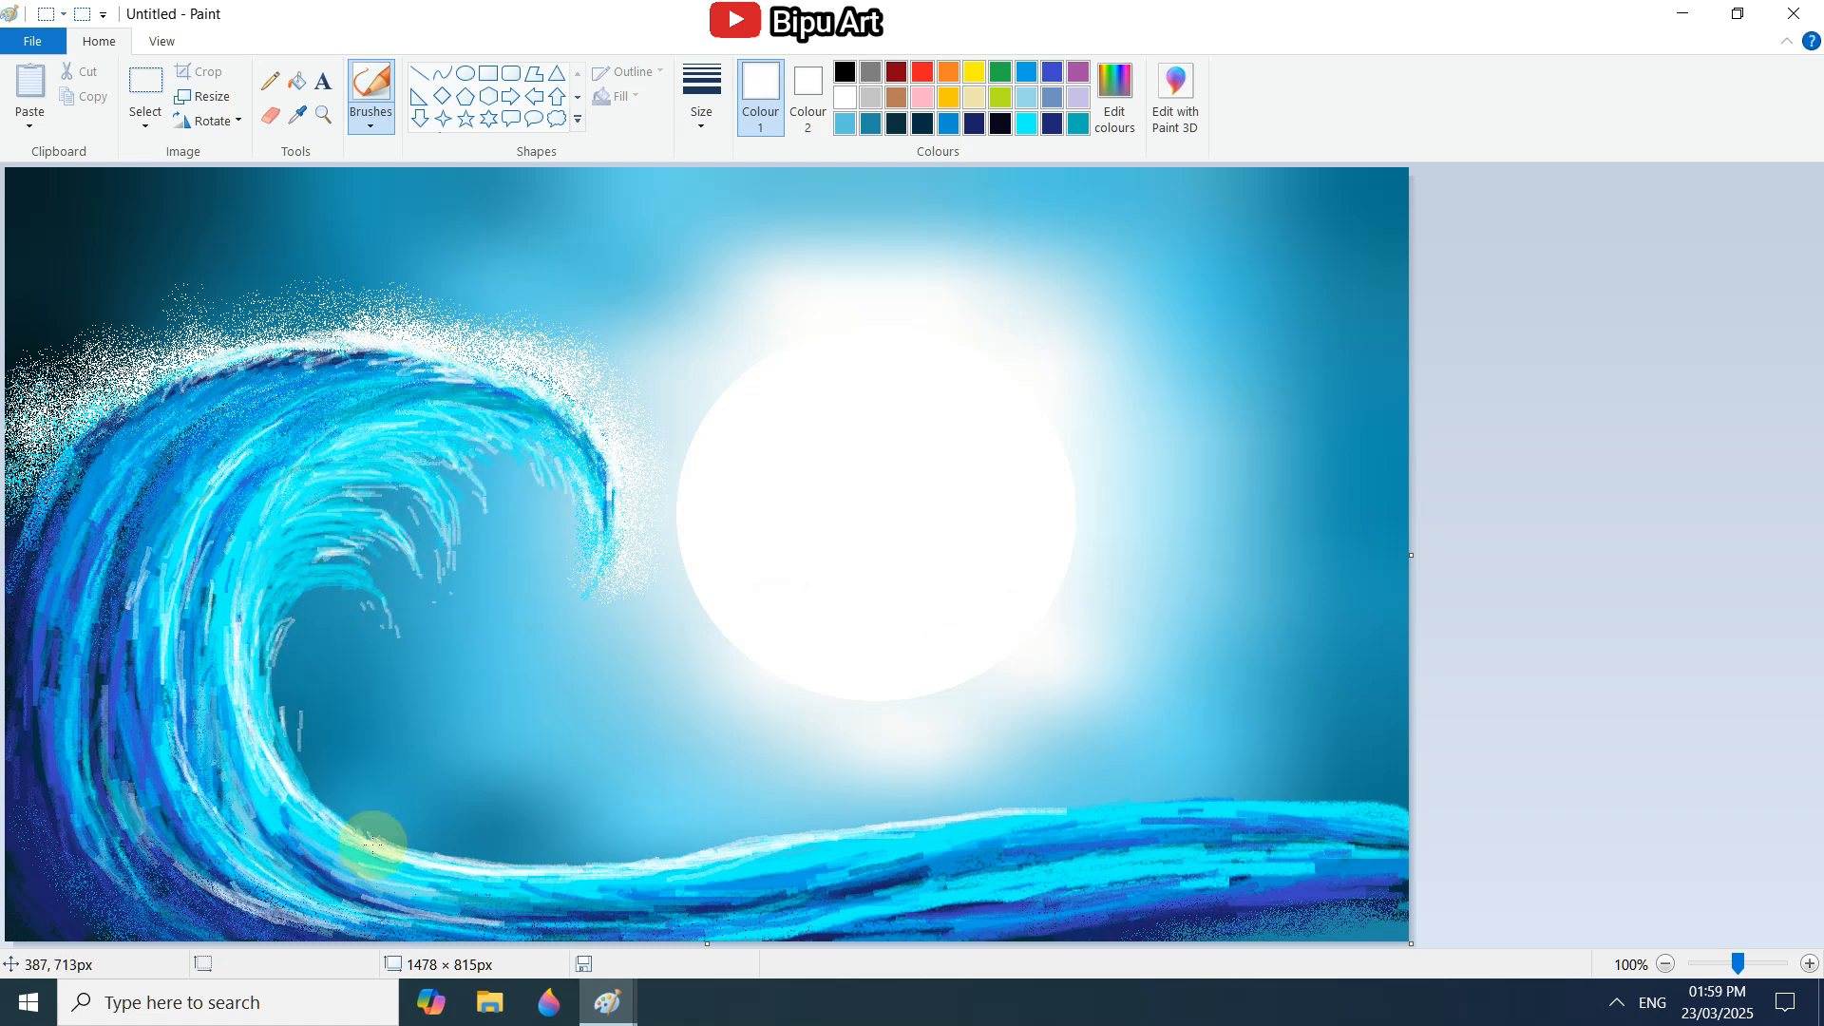
Flick white splash strokes along the crest, over the curl and down the wave's outer back.
left_click_drag(214, 321, 506, 327)
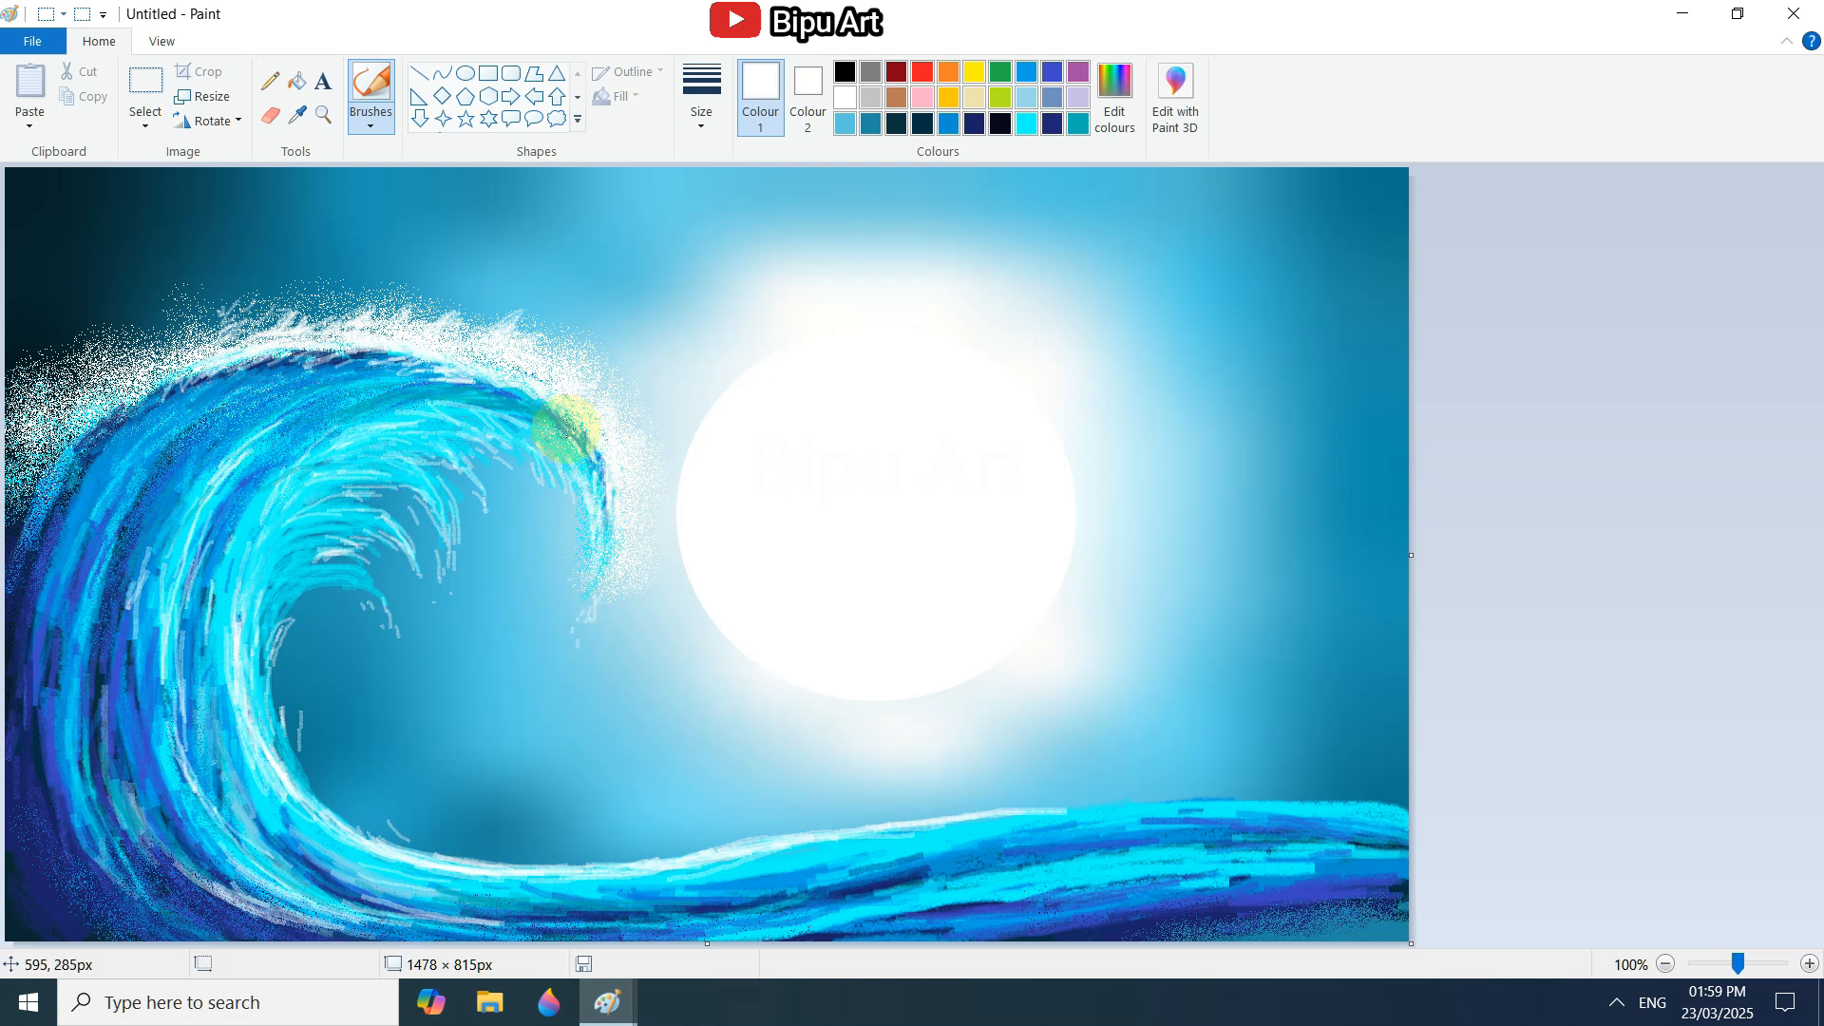
left_click_drag(568, 429, 475, 383)
left_click_drag(66, 442, 38, 515)
left_click_drag(25, 444, 152, 380)
Streak bright blue and aqua over the wave's back, base and upper body.
left_click_drag(125, 769, 228, 893)
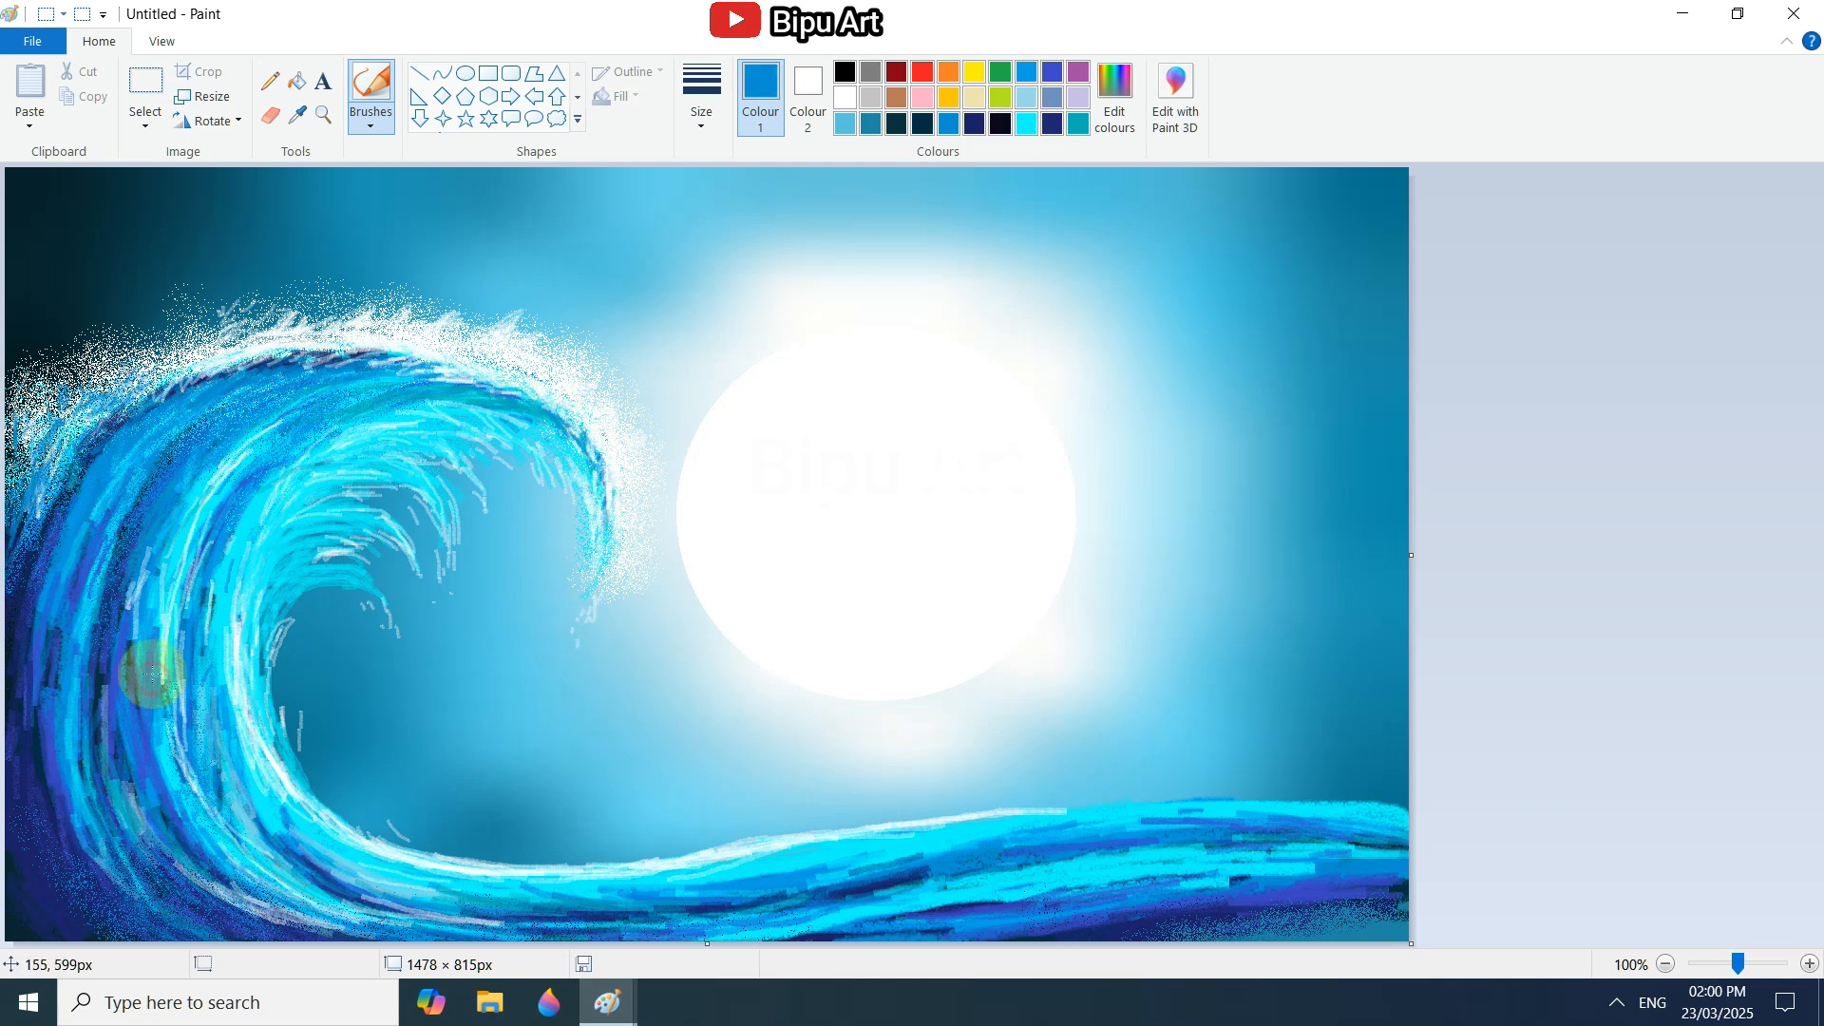
left_click(1026, 123)
left_click_drag(618, 894, 796, 888)
left_click_drag(1169, 892, 1128, 885)
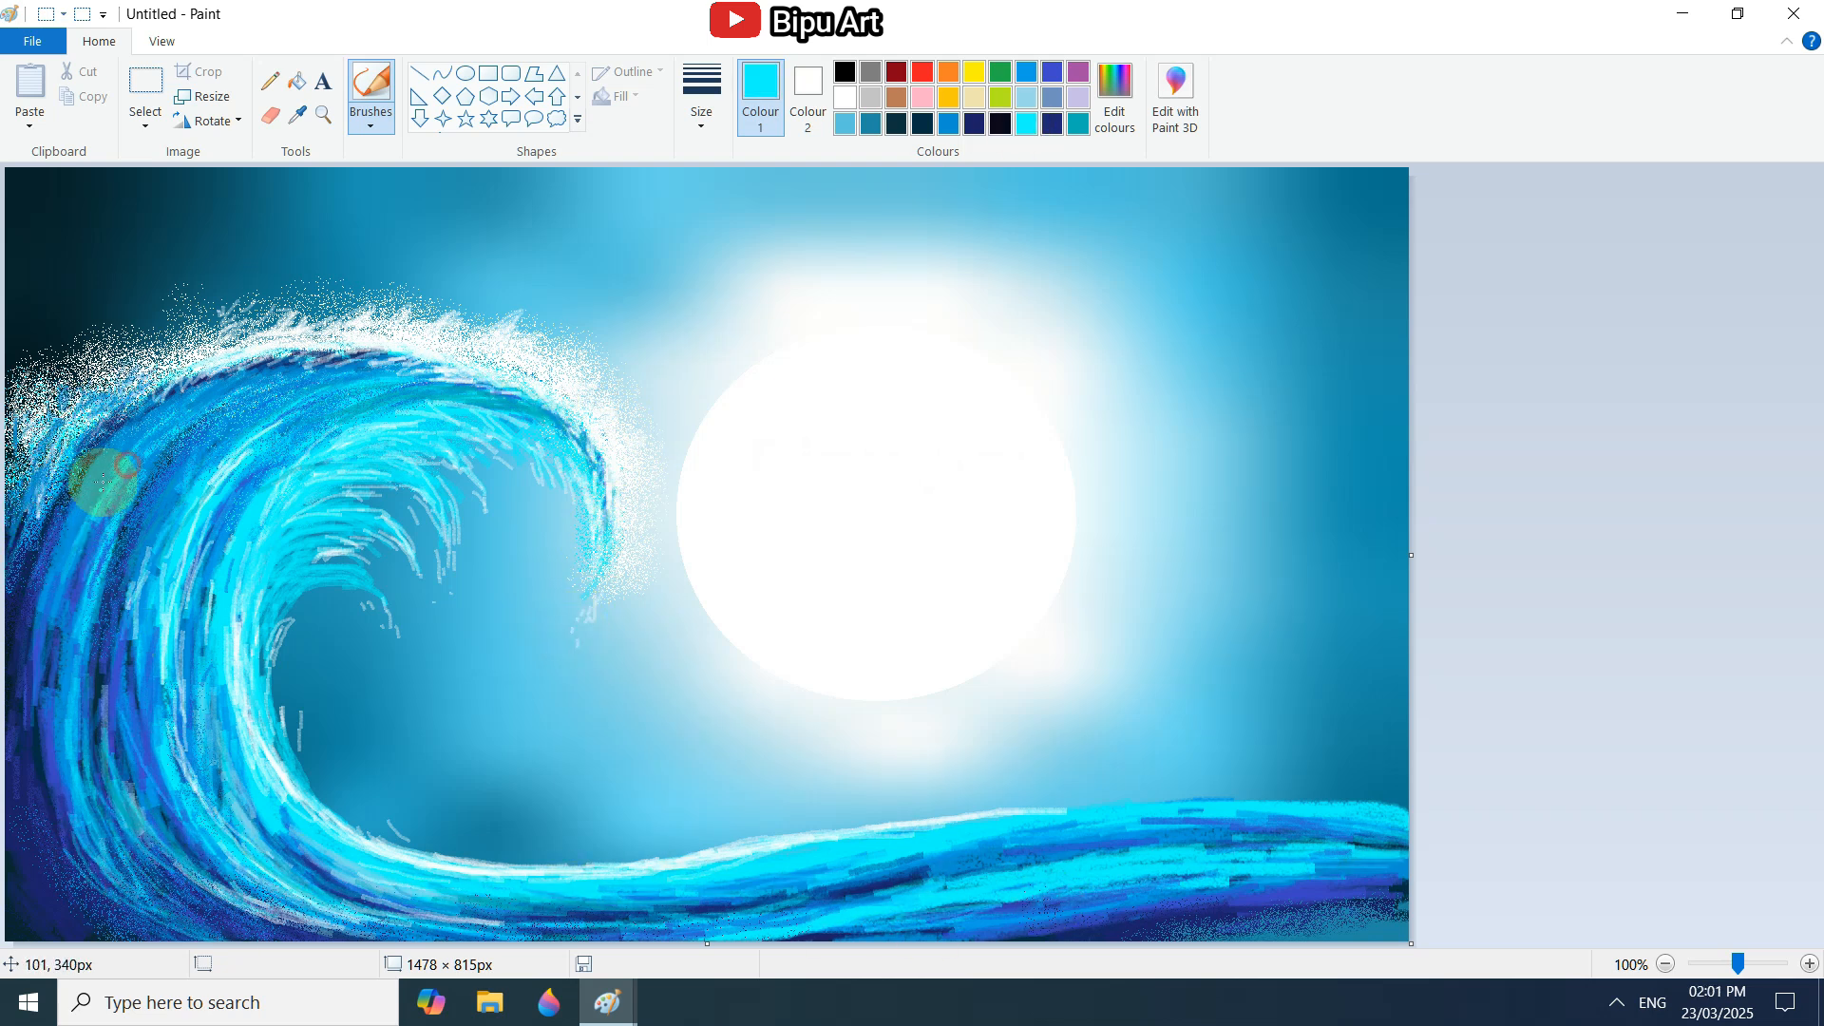
left_click_drag(271, 427, 191, 488)
left_click_drag(376, 404, 171, 527)
Shade the far end of the wave's base with dark strokes in navy and black.
left_click(974, 124)
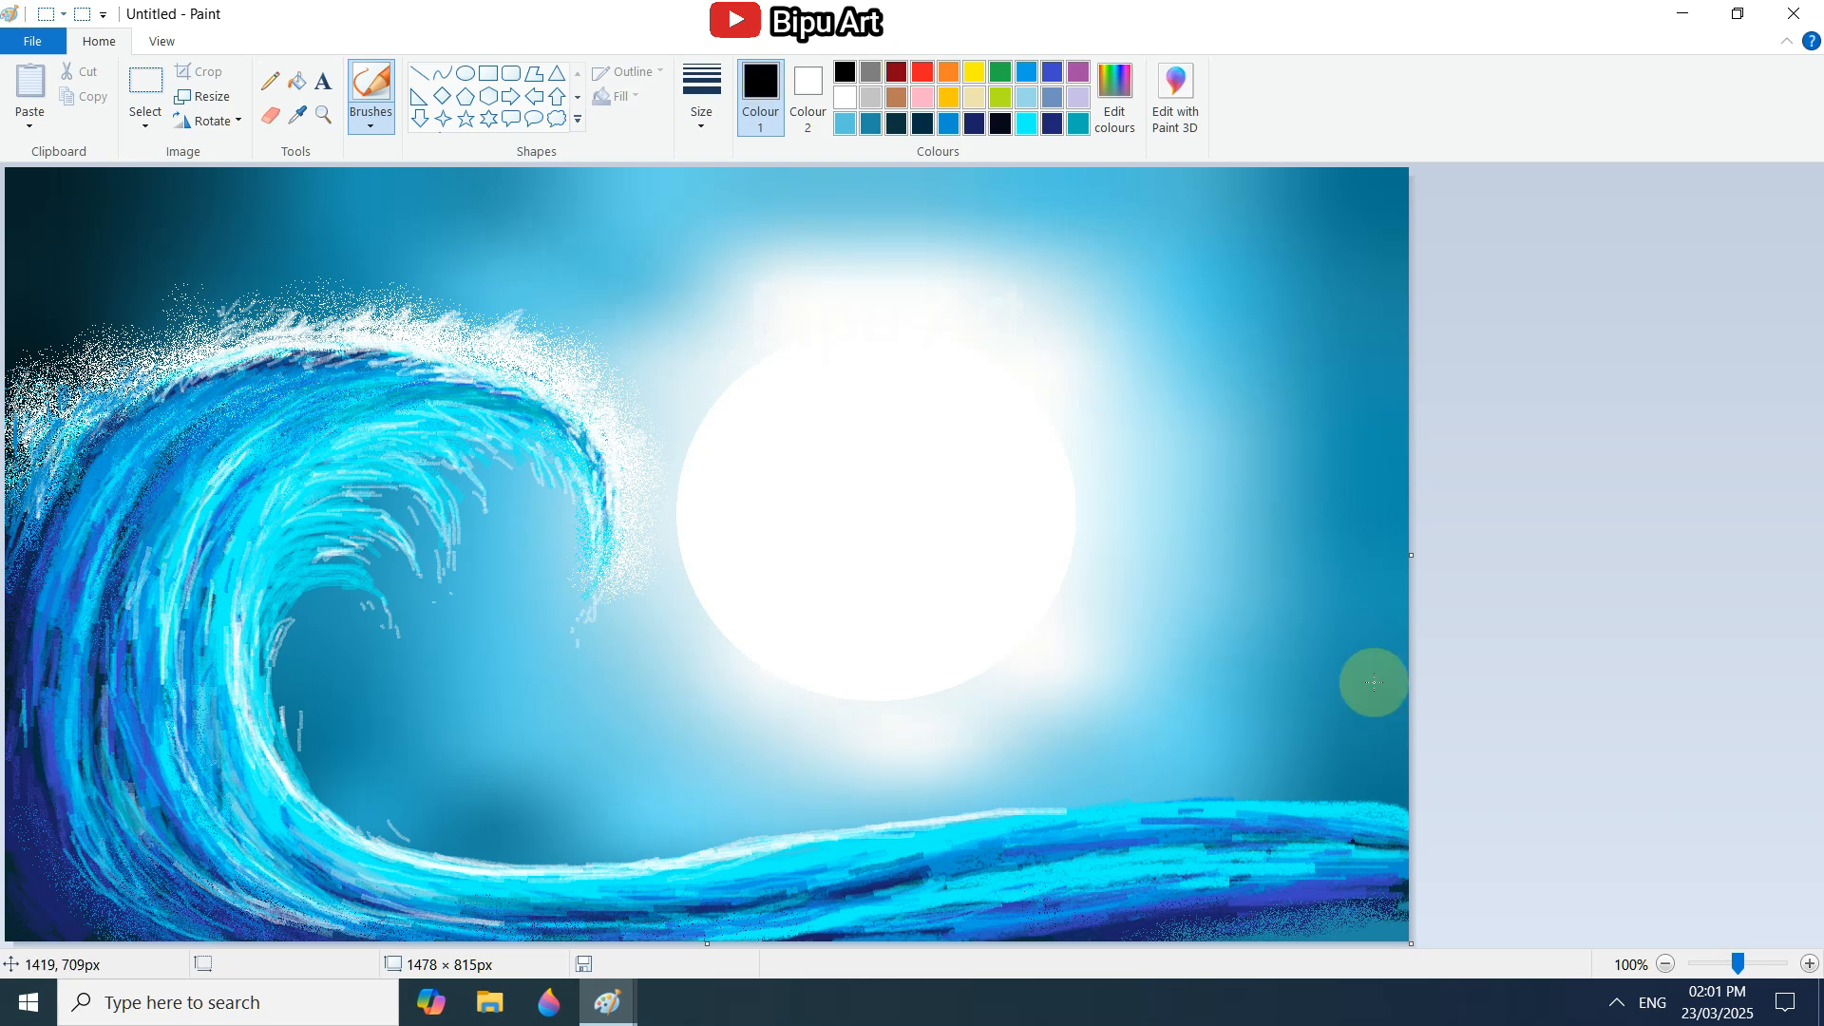
left_click_drag(1382, 929, 1178, 922)
left_click_drag(964, 917, 1109, 879)
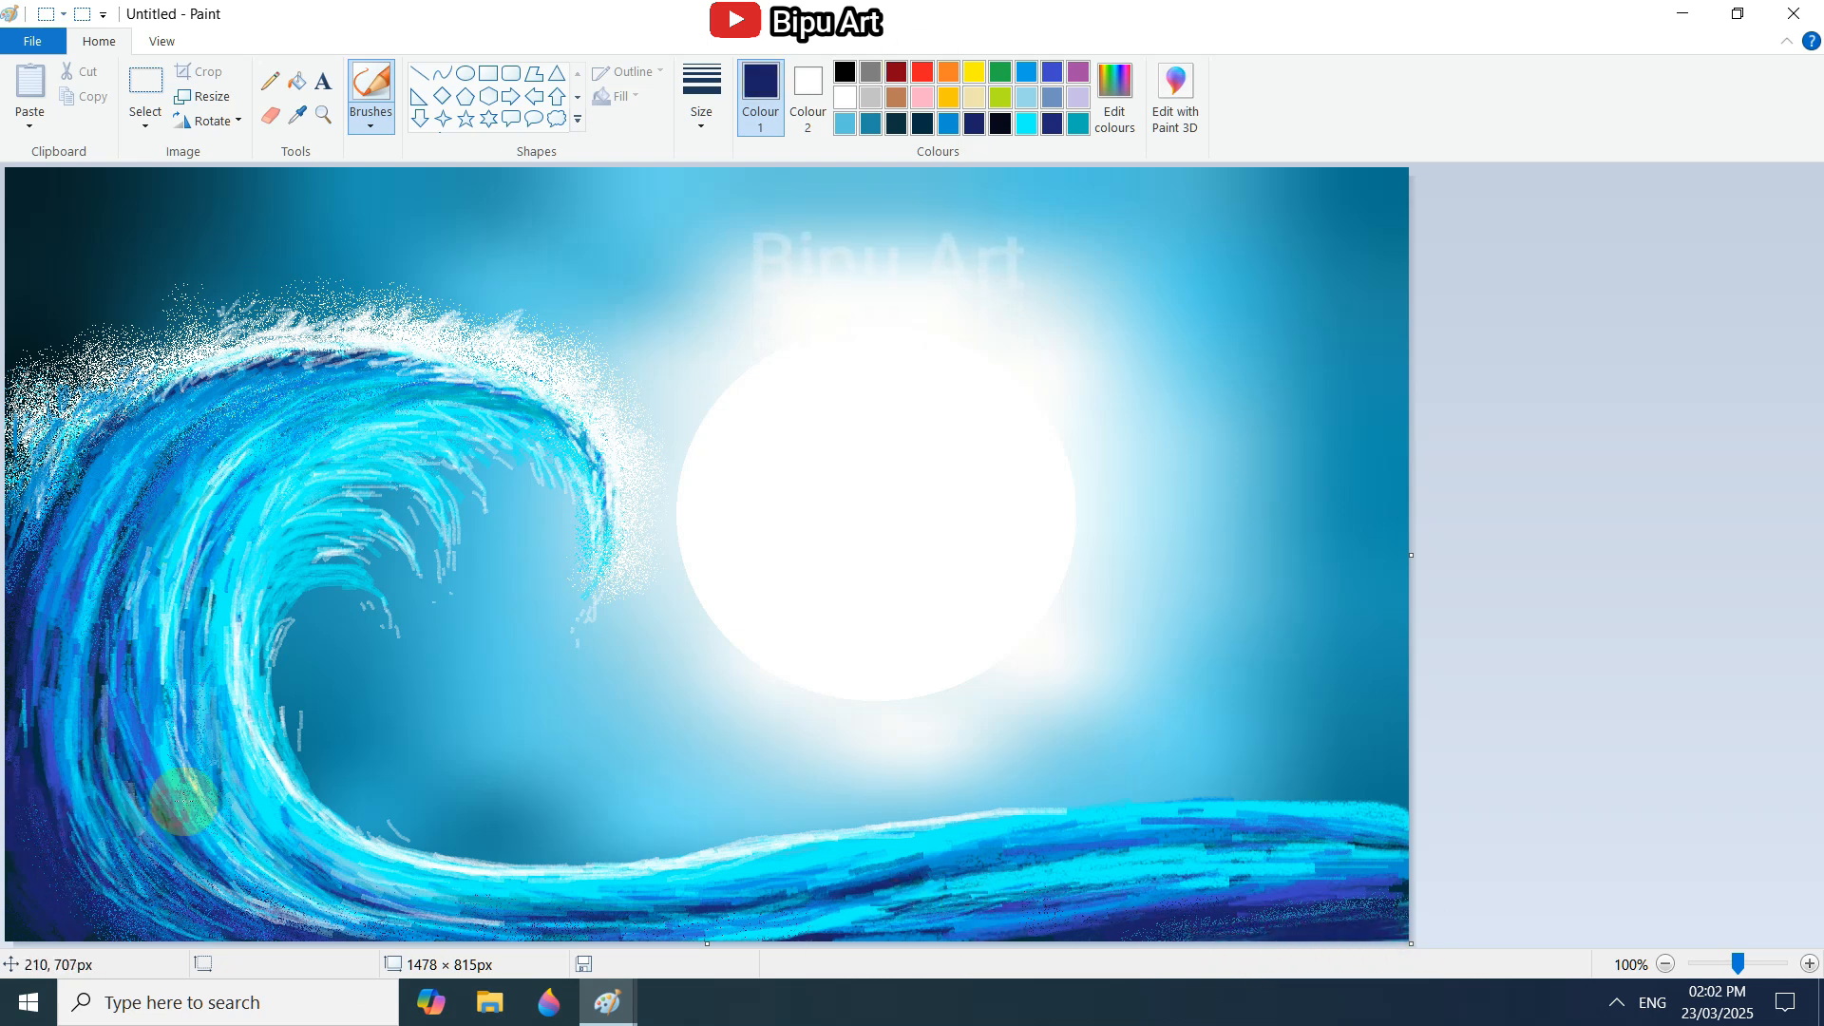
Dab small white splash marks above the crest and below the curl's tip.
left_click(845, 98)
left_click_drag(231, 296, 224, 310)
left_click_drag(286, 270, 288, 282)
left_click_drag(331, 267, 411, 281)
left_click_drag(596, 640, 590, 657)
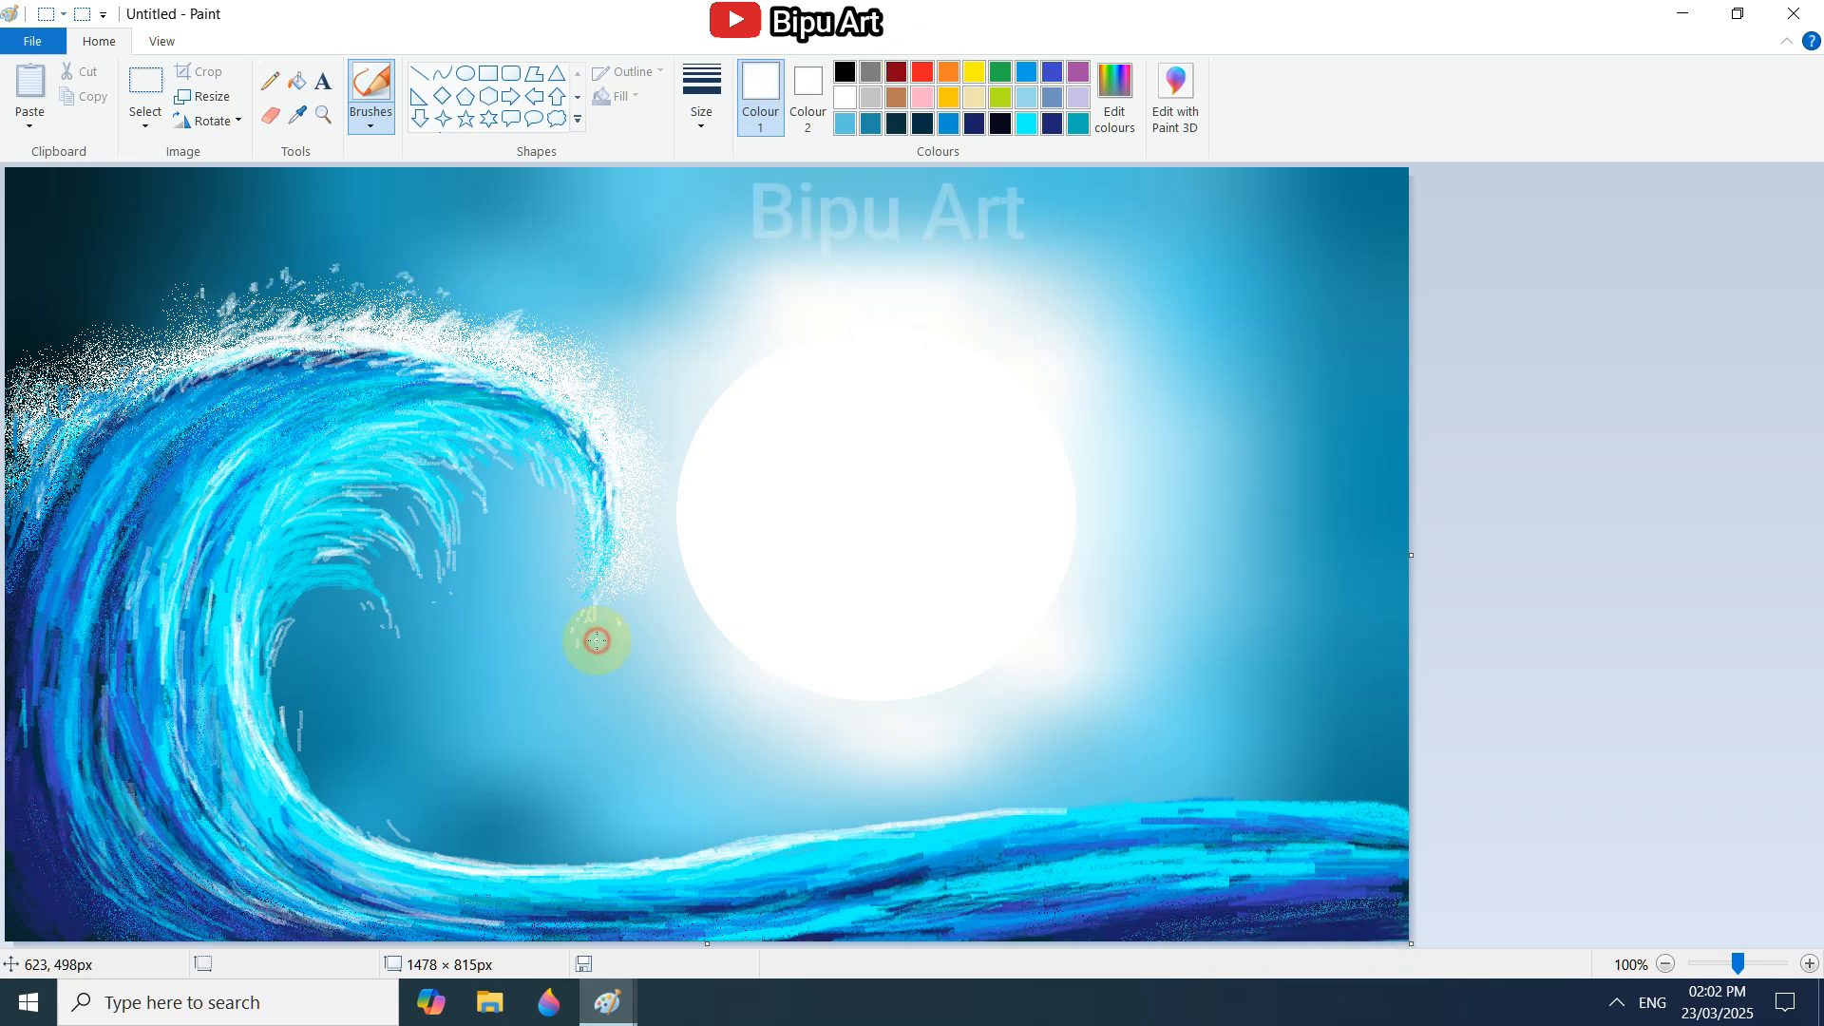
Add fine white strokes and splash marks along the wave's inner edge, water strands and upper body.
left_click_drag(456, 418, 366, 413)
left_click_drag(275, 560, 356, 518)
left_click_drag(306, 591, 275, 669)
left_click_drag(292, 703, 301, 755)
left_click_drag(447, 836, 468, 851)
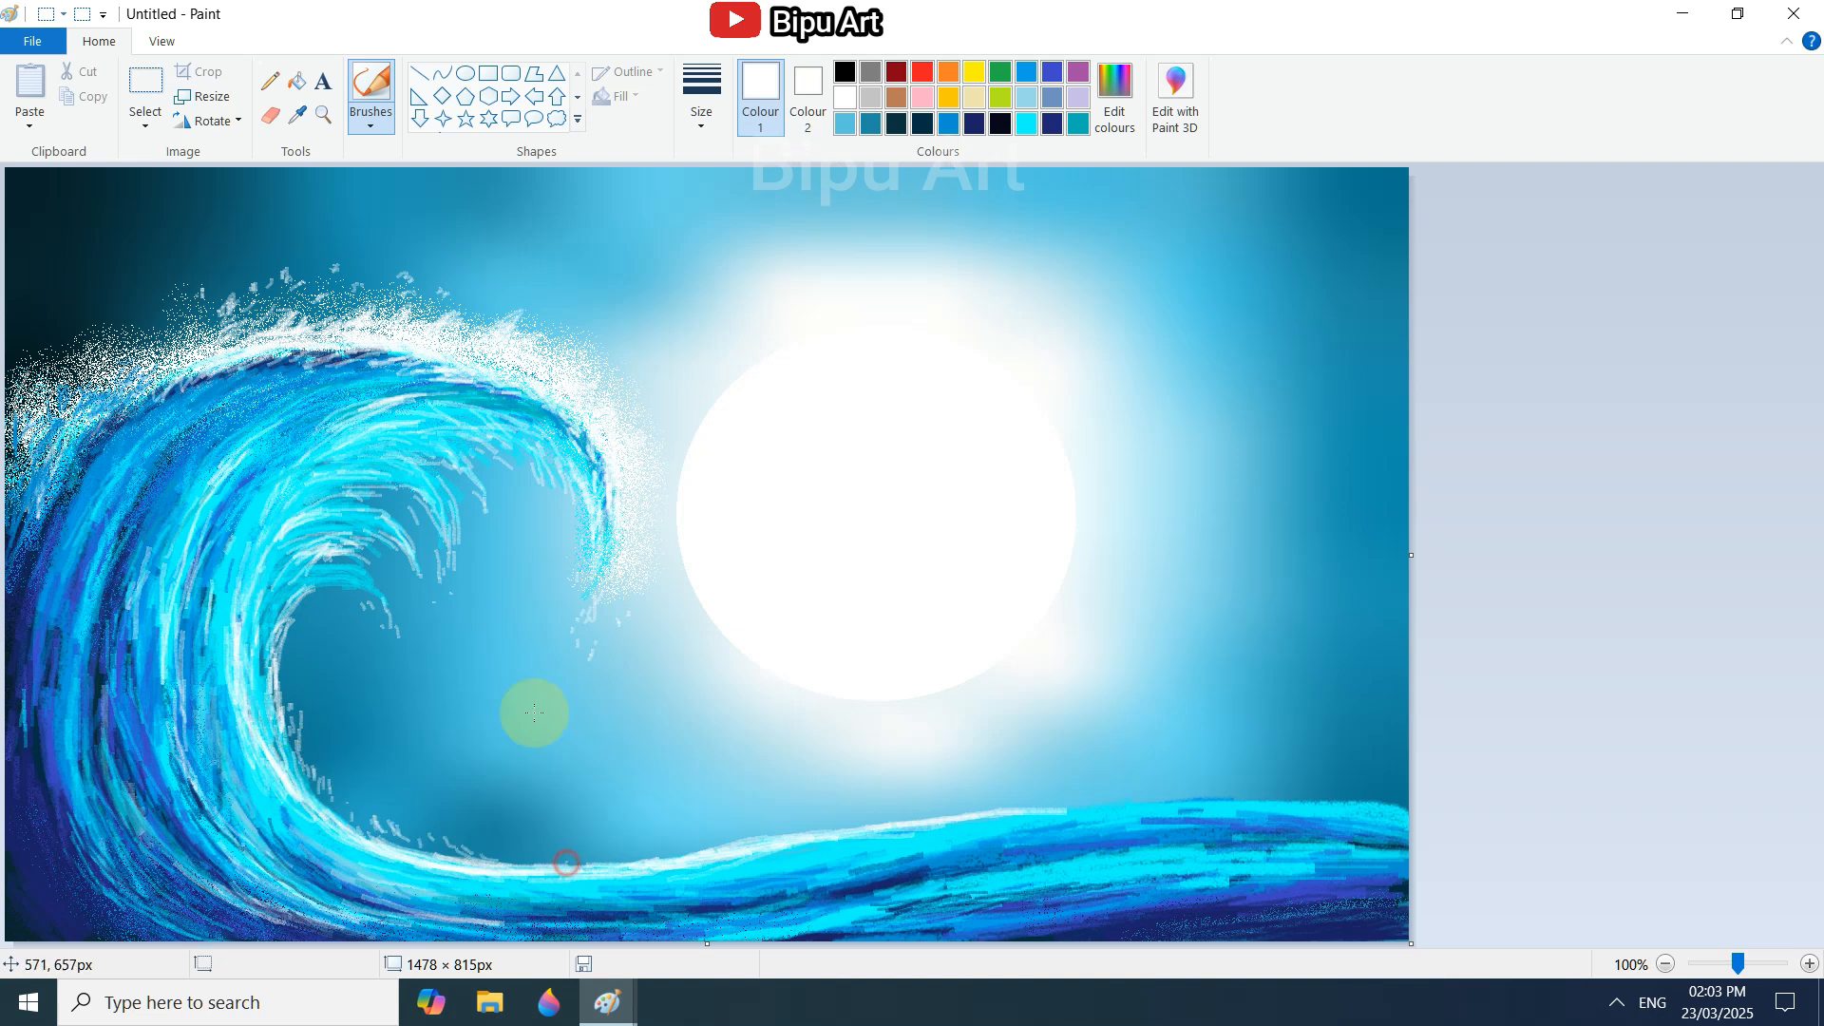
left_click_drag(418, 597, 418, 609)
left_click_drag(403, 397, 328, 418)
Spray white mist with the Airbrush above the crest, around the curl and along the inner edge and base.
left_click(370, 119)
left_click(514, 161)
mouse_move(323, 254)
left_mouse_down()
mouse_move(337, 267)
mouse_move(162, 358)
mouse_move(630, 379)
mouse_move(499, 436)
mouse_move(466, 868)
mouse_move(939, 909)
left_mouse_up()
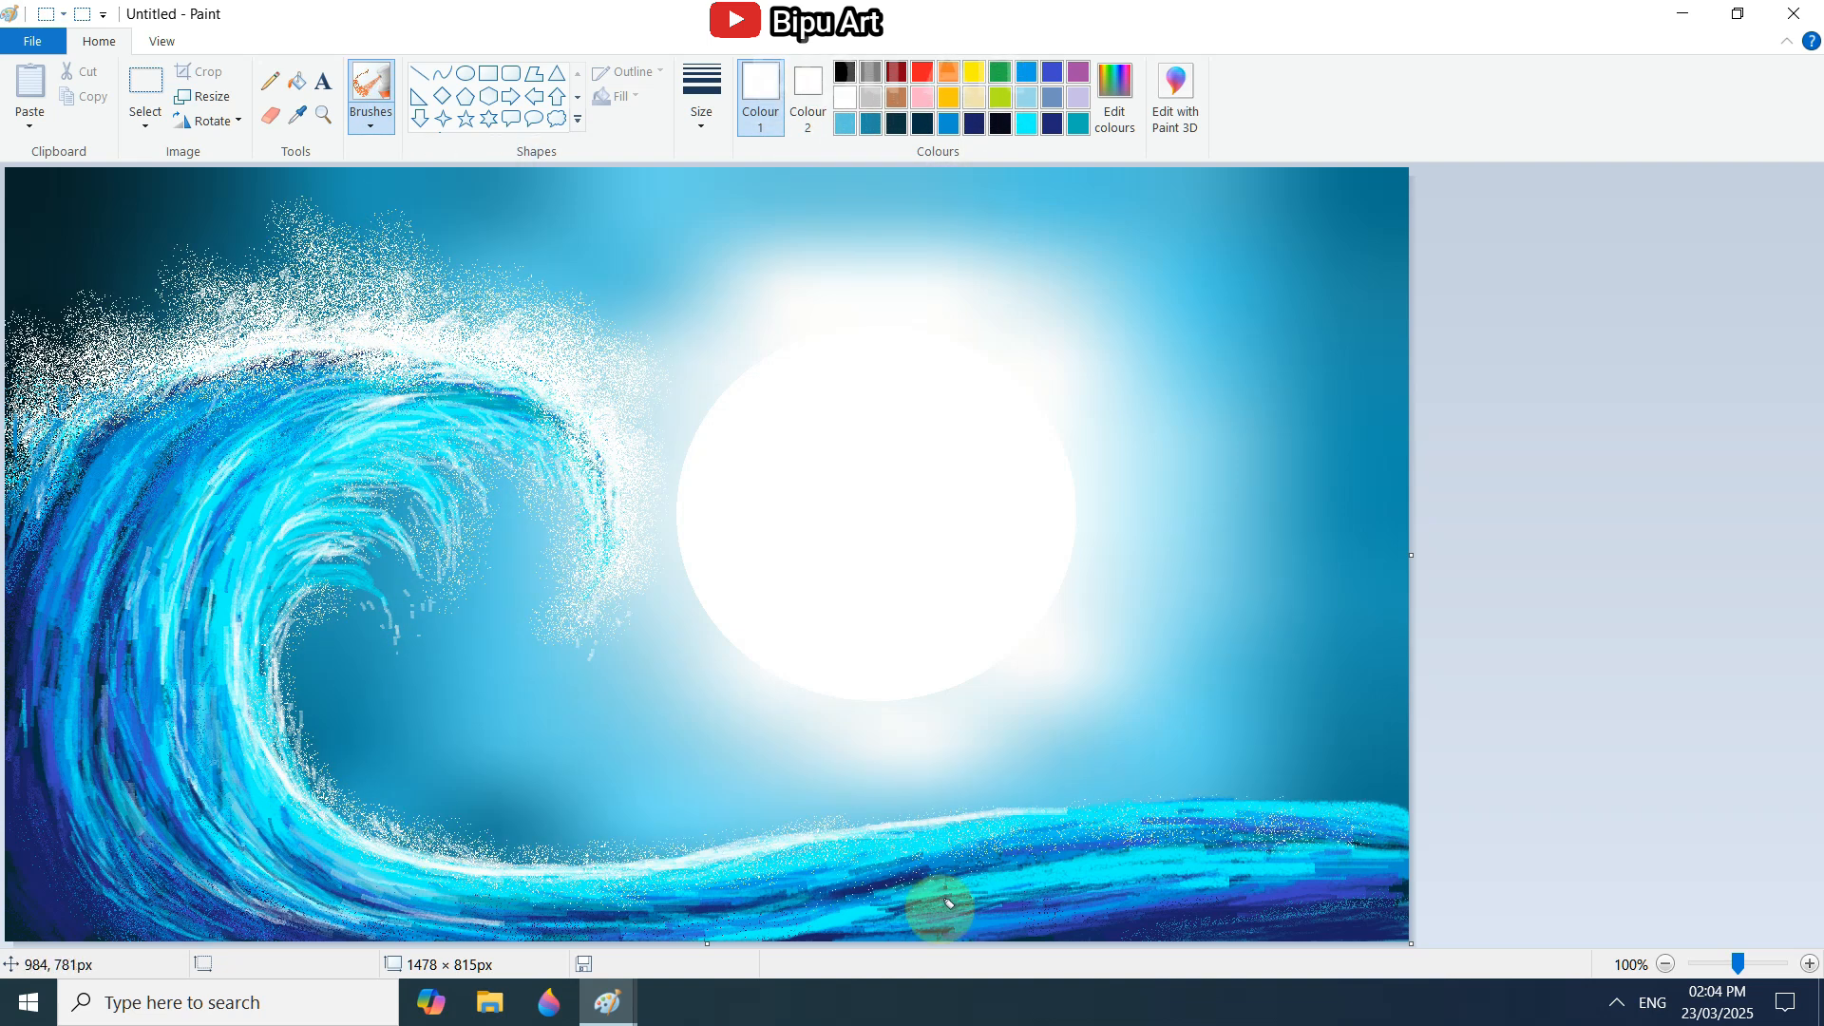
Draw black pencil strokes in the wave's bottom corner to deepen its shadows.
left_click(845, 72)
left_click(271, 81)
left_click_drag(23, 893, 19, 849)
left_click_drag(57, 930, 72, 893)
Add black Crayon strokes to the lower bend, beneath the crest foam and along the base.
left_click(371, 119)
left_click(372, 162)
left_click(370, 119)
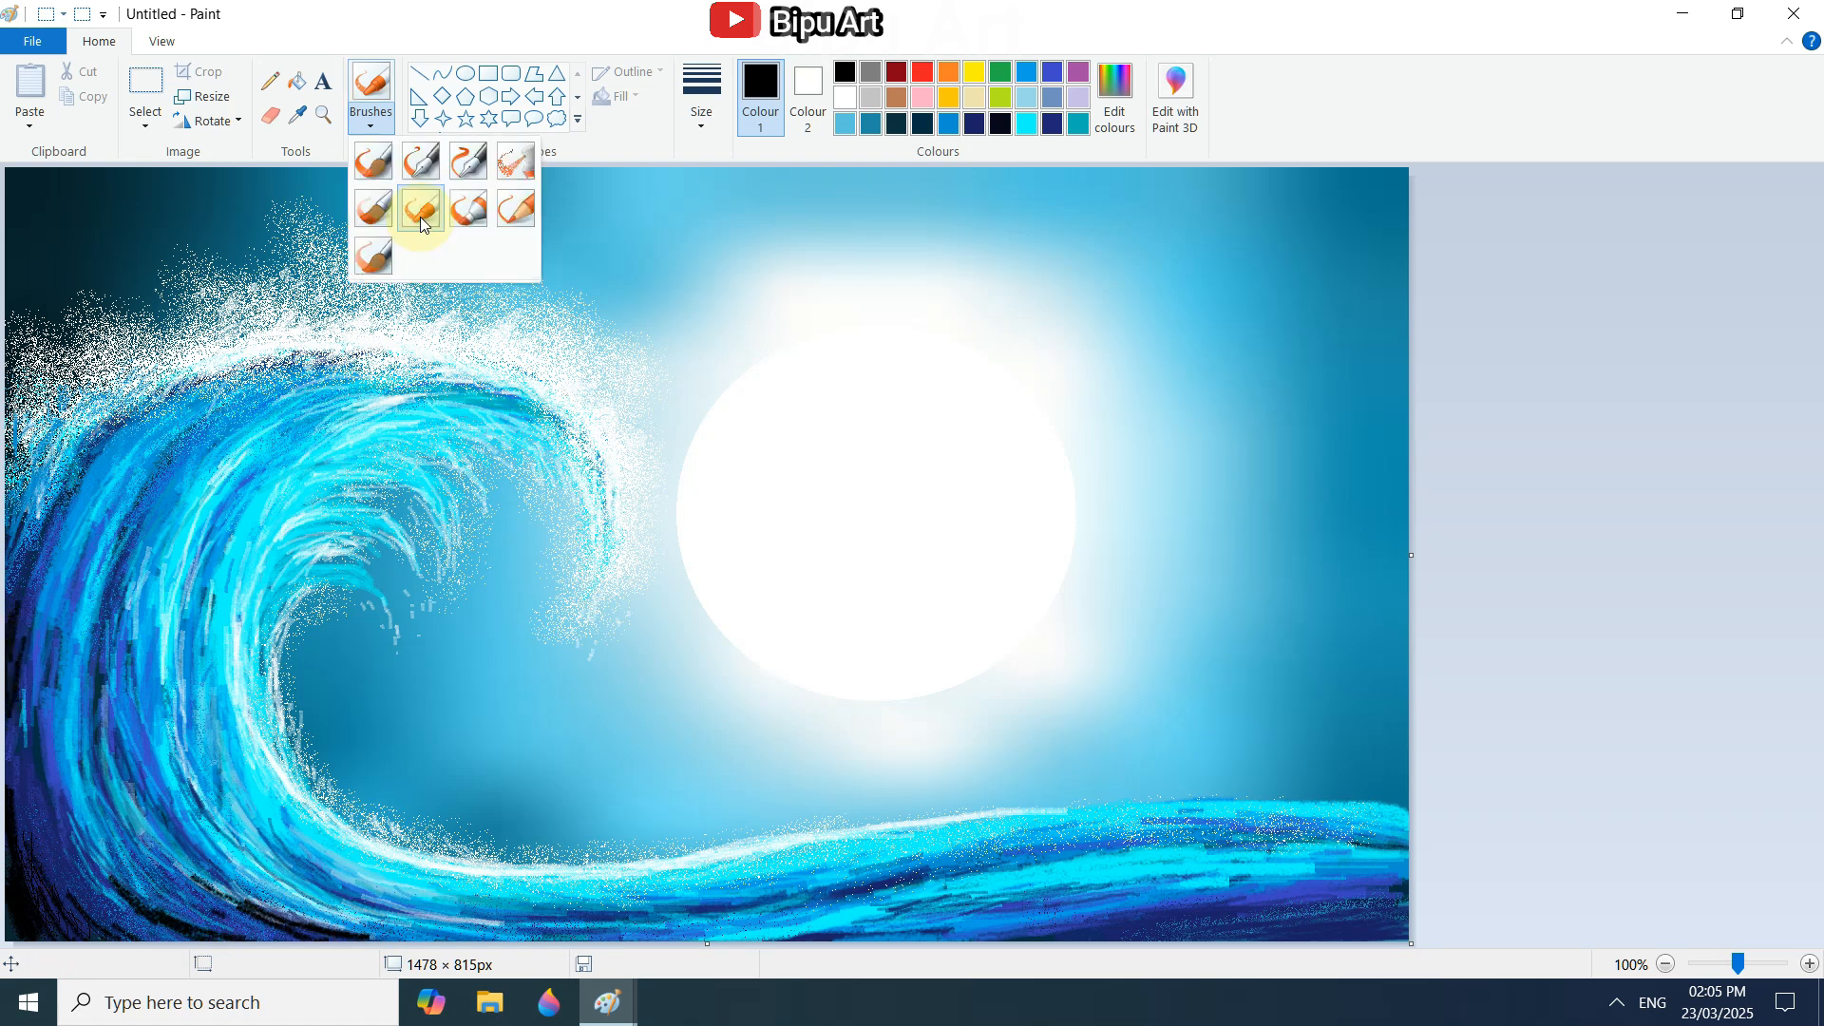
left_click(419, 207)
left_click_drag(219, 923, 290, 938)
left_click_drag(169, 391, 266, 366)
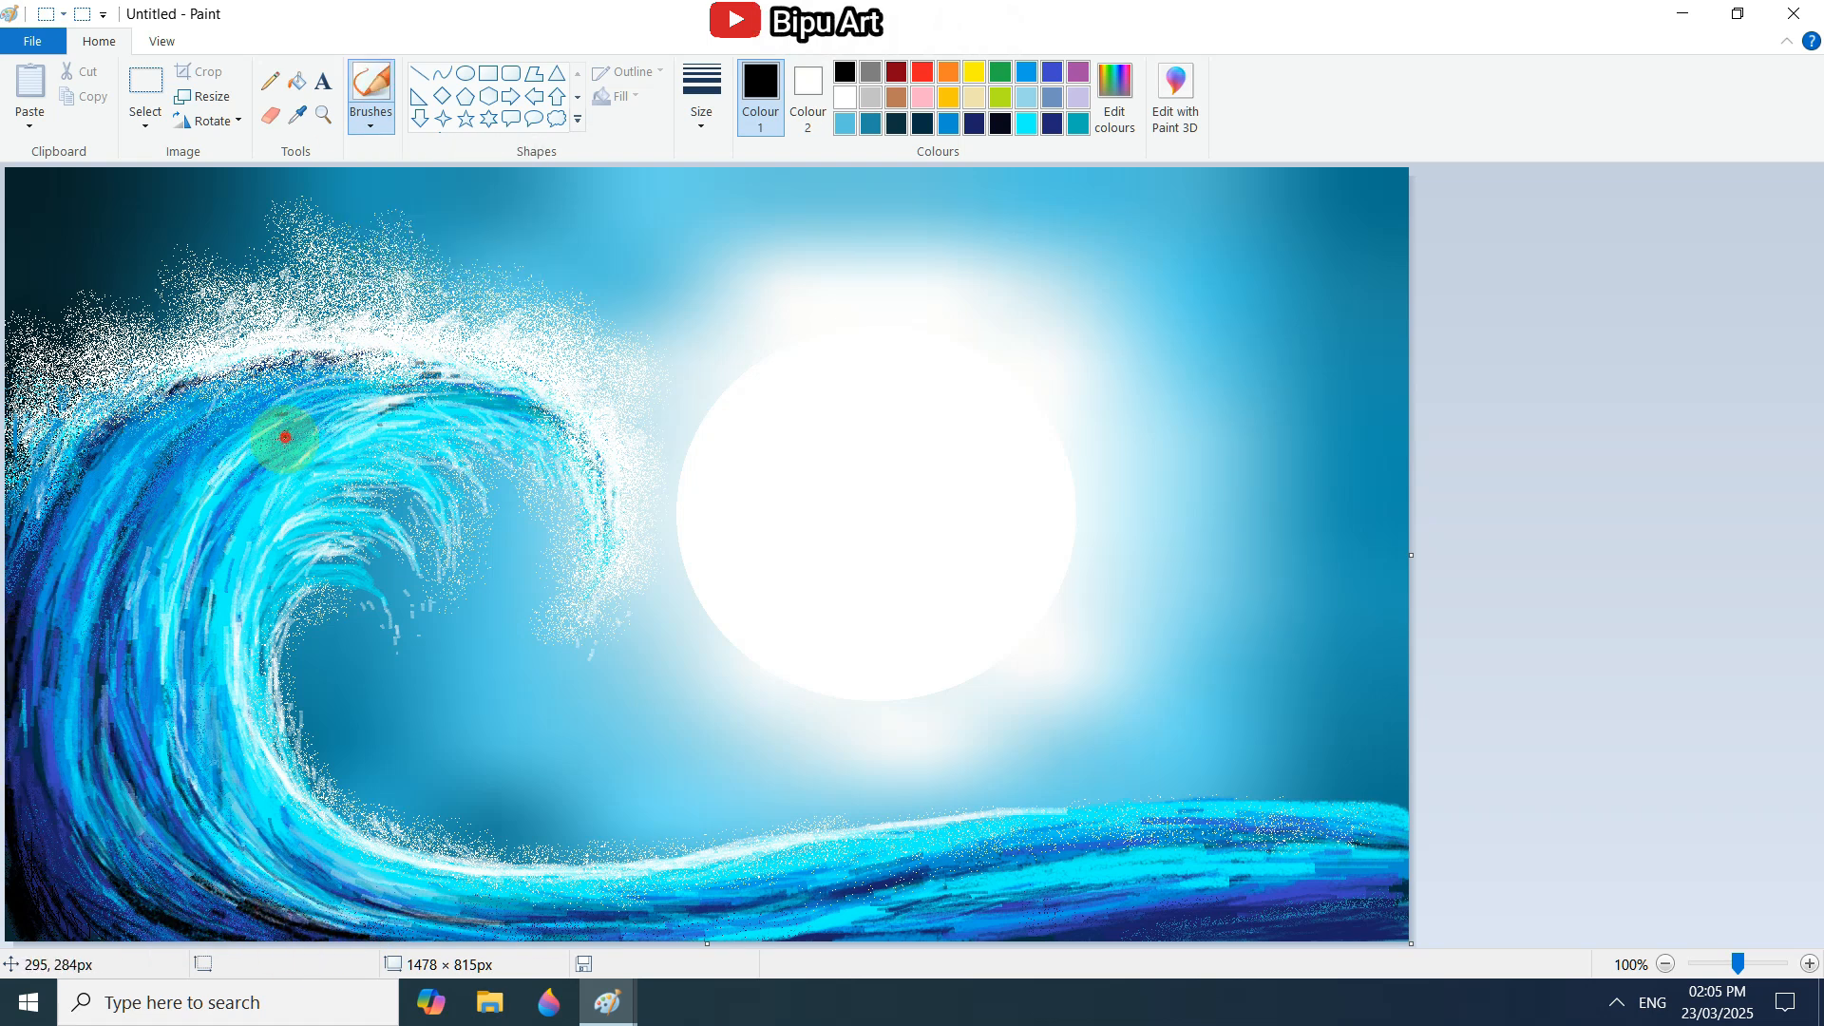
mouse_move(1054, 850)
left_mouse_down()
mouse_move(846, 863)
mouse_move(1009, 944)
mouse_move(745, 903)
mouse_move(508, 903)
left_mouse_up()
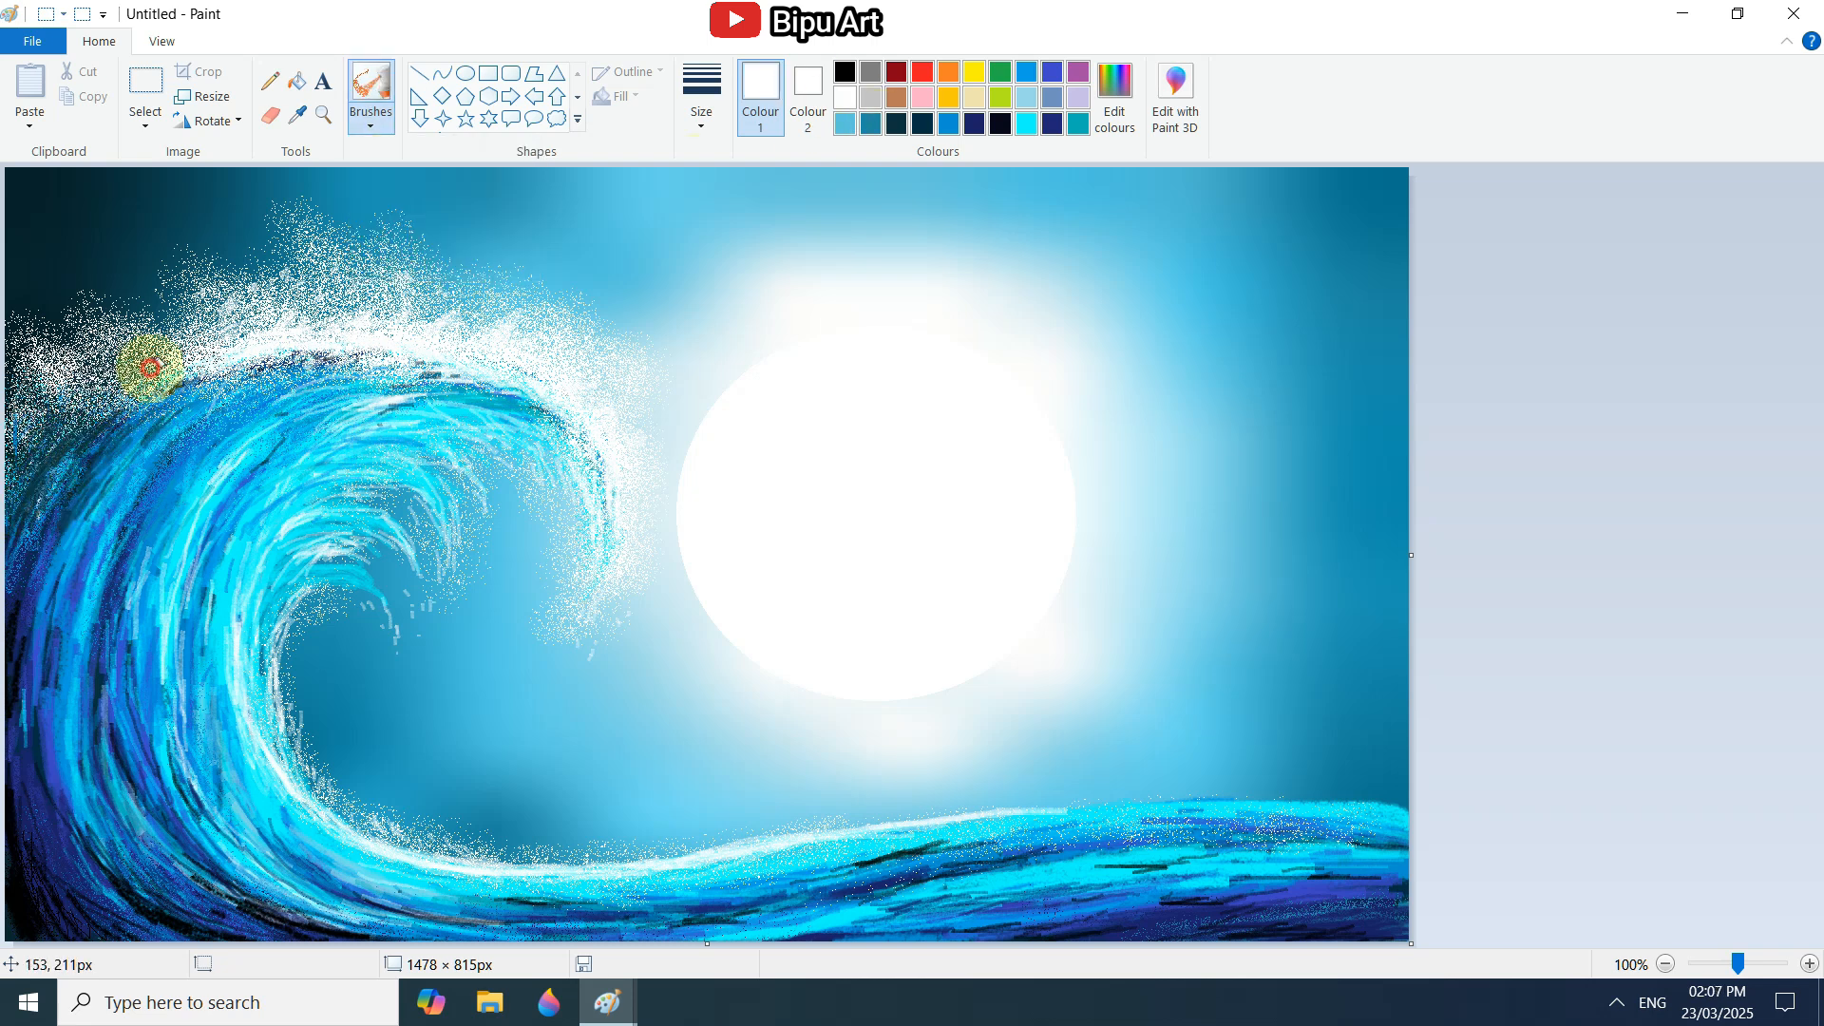
Dot white pencil droplets above the crest, around the curl's tip and strands, and over the base.
left_click(68, 278)
left_click(161, 238)
left_click(226, 253)
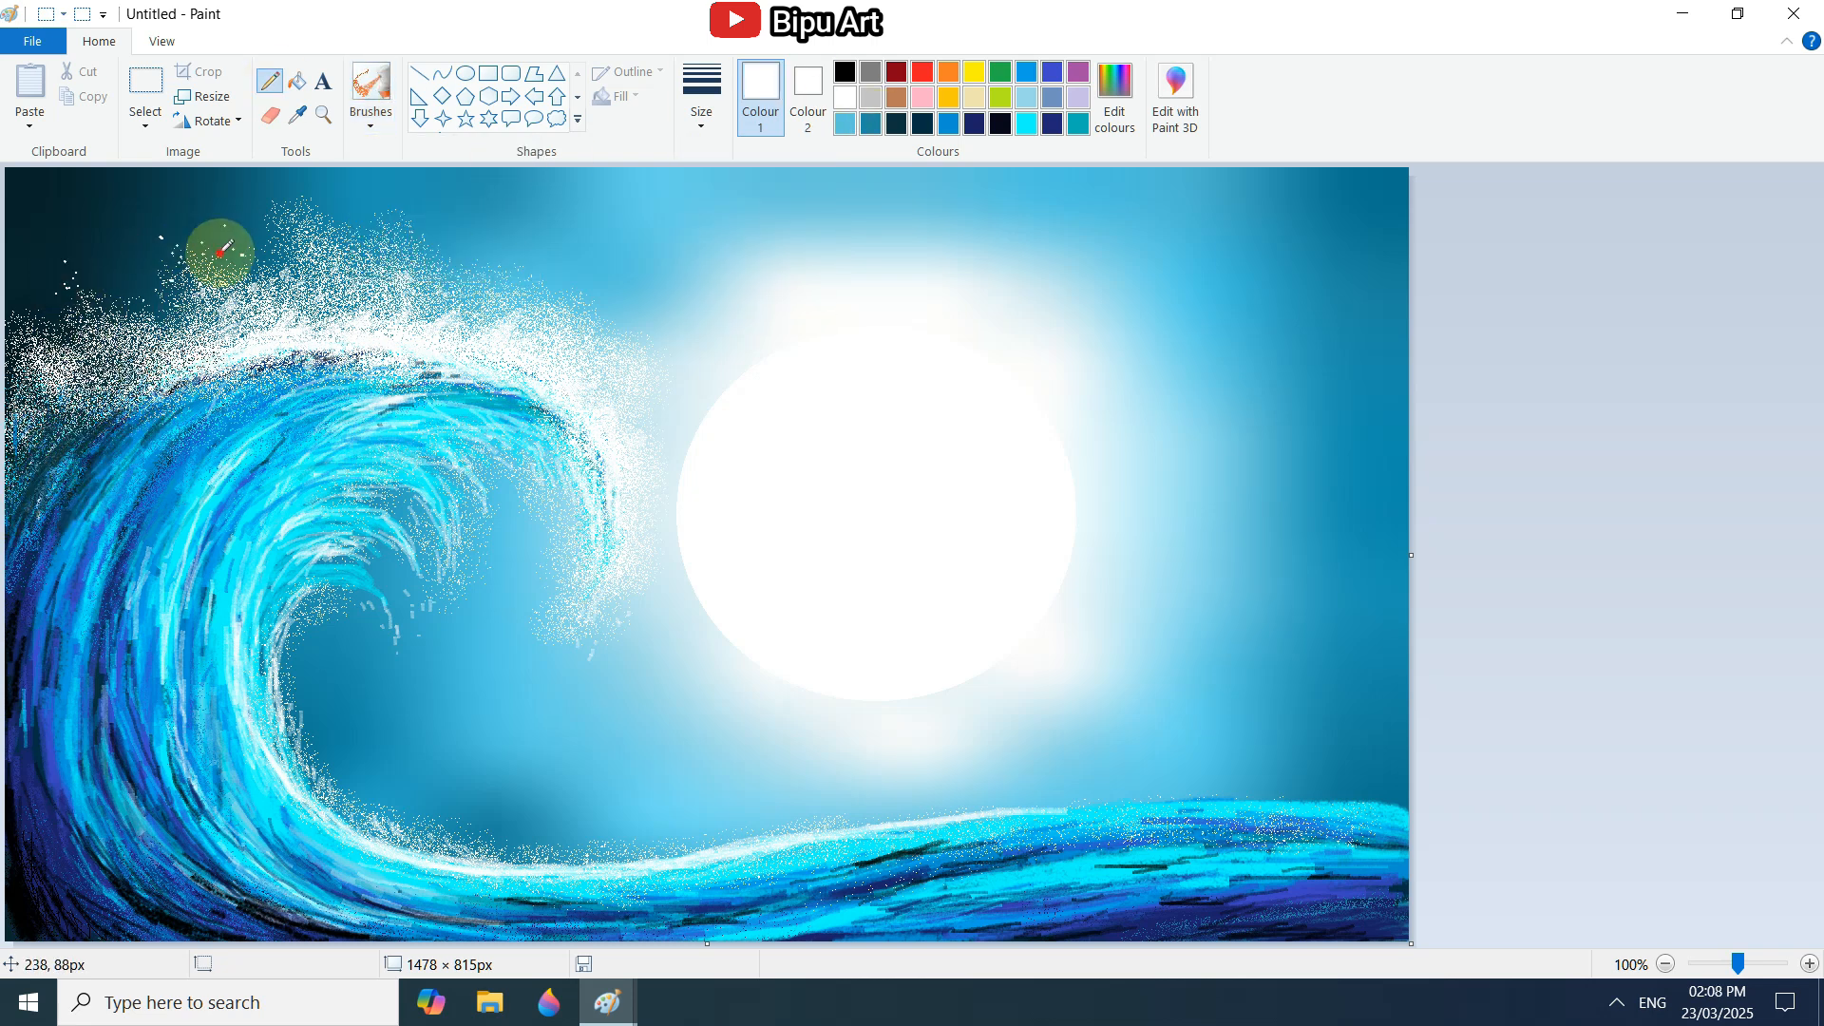
left_click(389, 584)
left_click(467, 603)
left_click(589, 653)
left_click(518, 247)
left_click(385, 211)
left_click(409, 219)
left_click(271, 193)
left_click(40, 296)
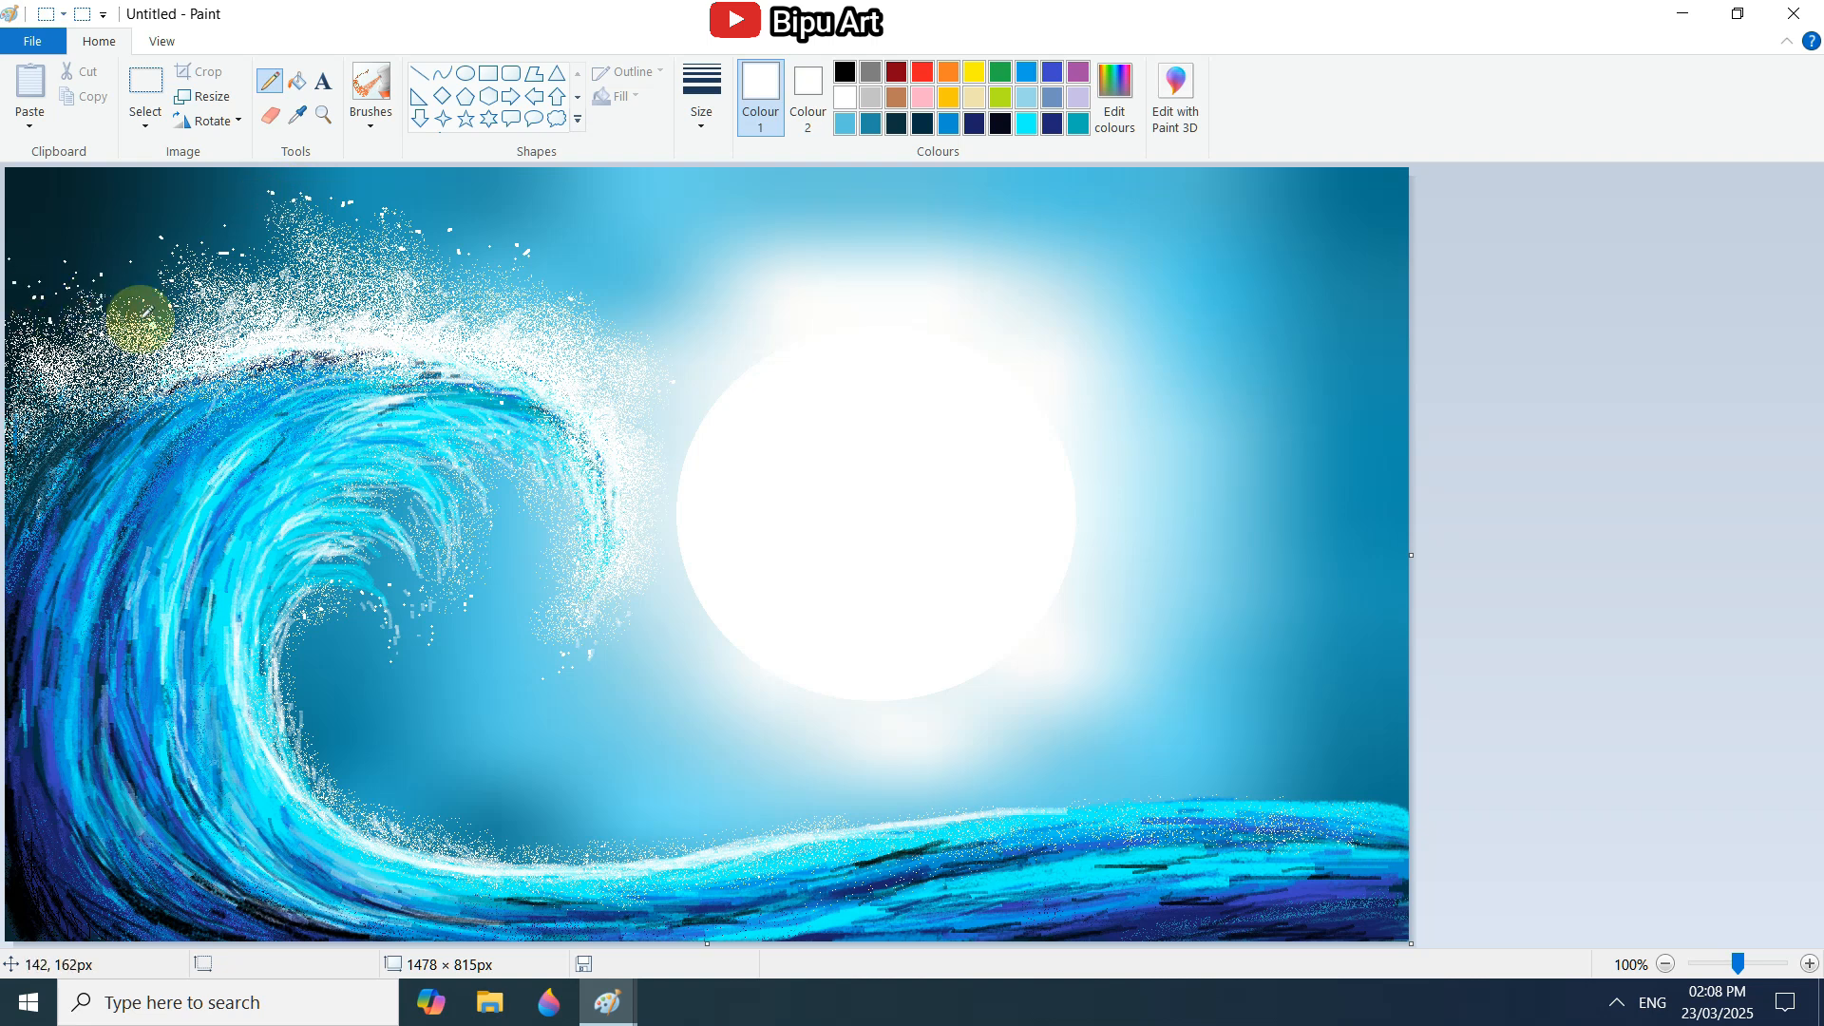
left_click(408, 808)
left_click(480, 824)
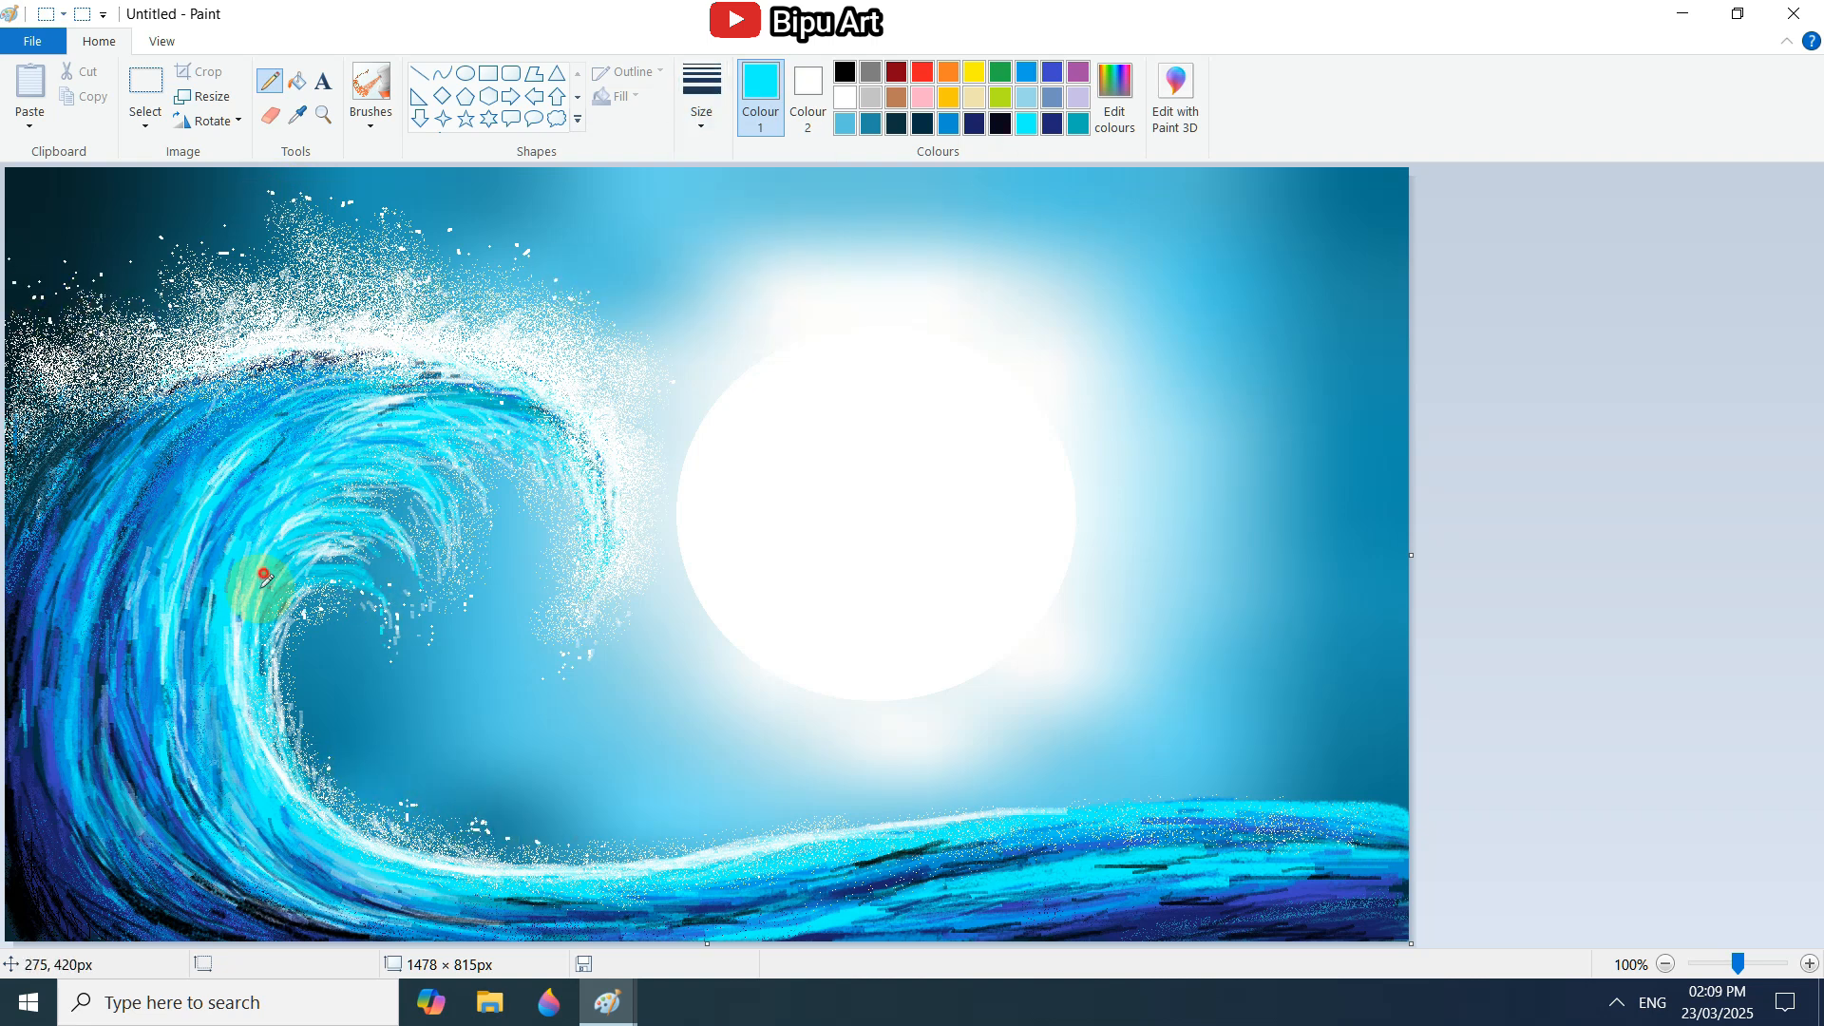
Add cyan pencil strokes along the wave's base and lower bend.
left_click(1241, 835)
left_click(305, 884)
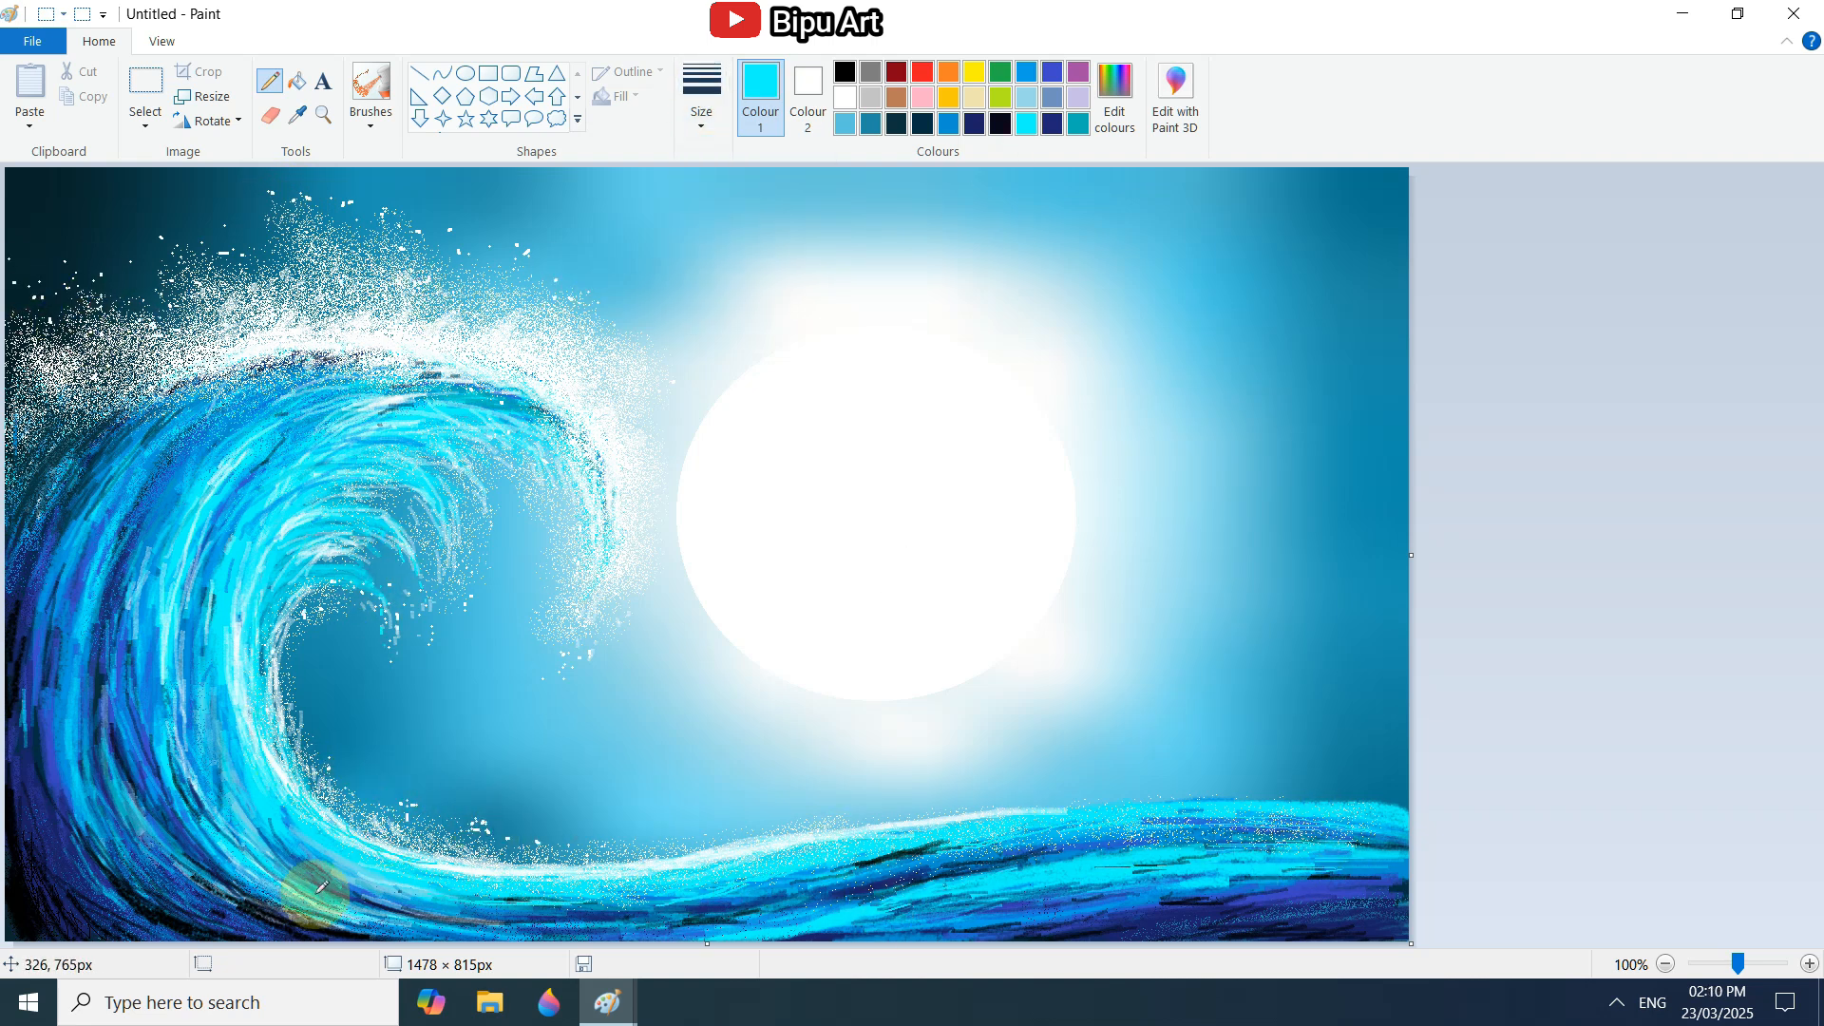
left_click(1017, 875)
Draw thin white pencil highlights following the curve of the wave's back and lower bend.
left_click(178, 777)
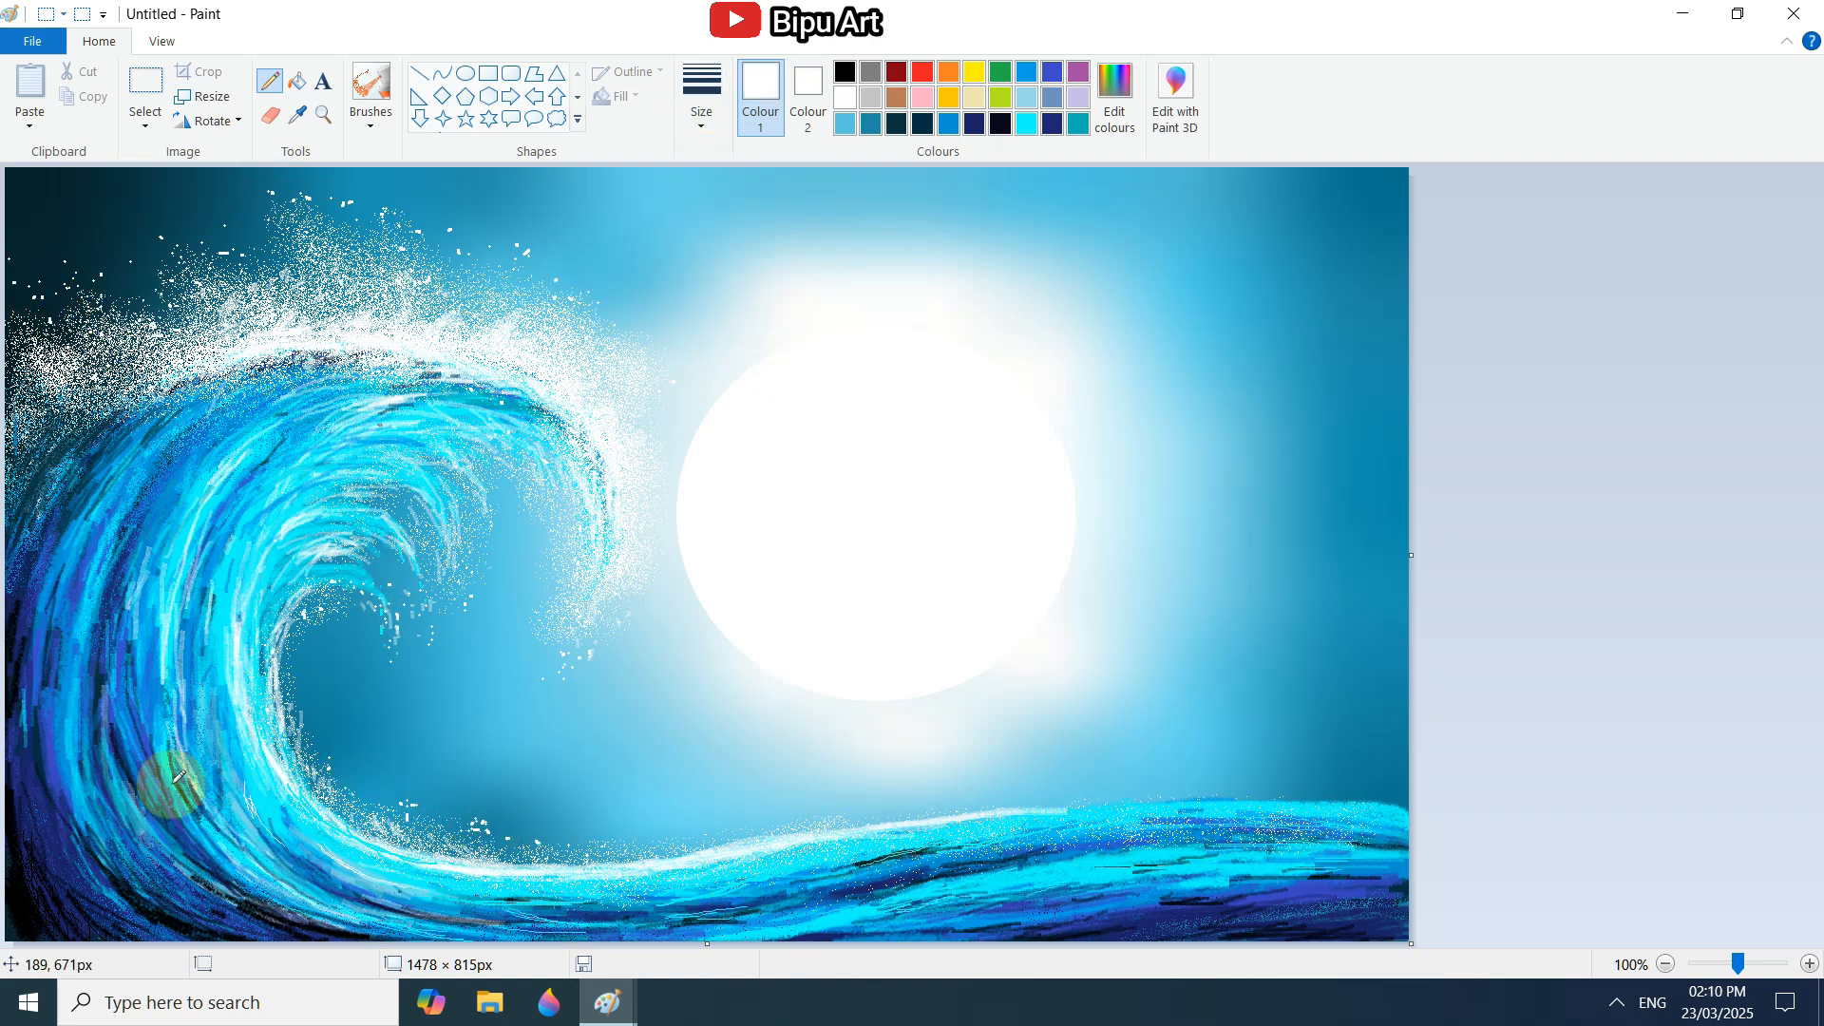
left_click_drag(139, 781, 173, 841)
left_click_drag(103, 806, 166, 872)
left_click_drag(65, 725, 67, 772)
left_click_drag(100, 570, 80, 642)
left_click_drag(173, 510, 143, 576)
left_click_drag(132, 650, 138, 685)
left_click_drag(191, 746, 193, 775)
left_click_drag(214, 683, 247, 790)
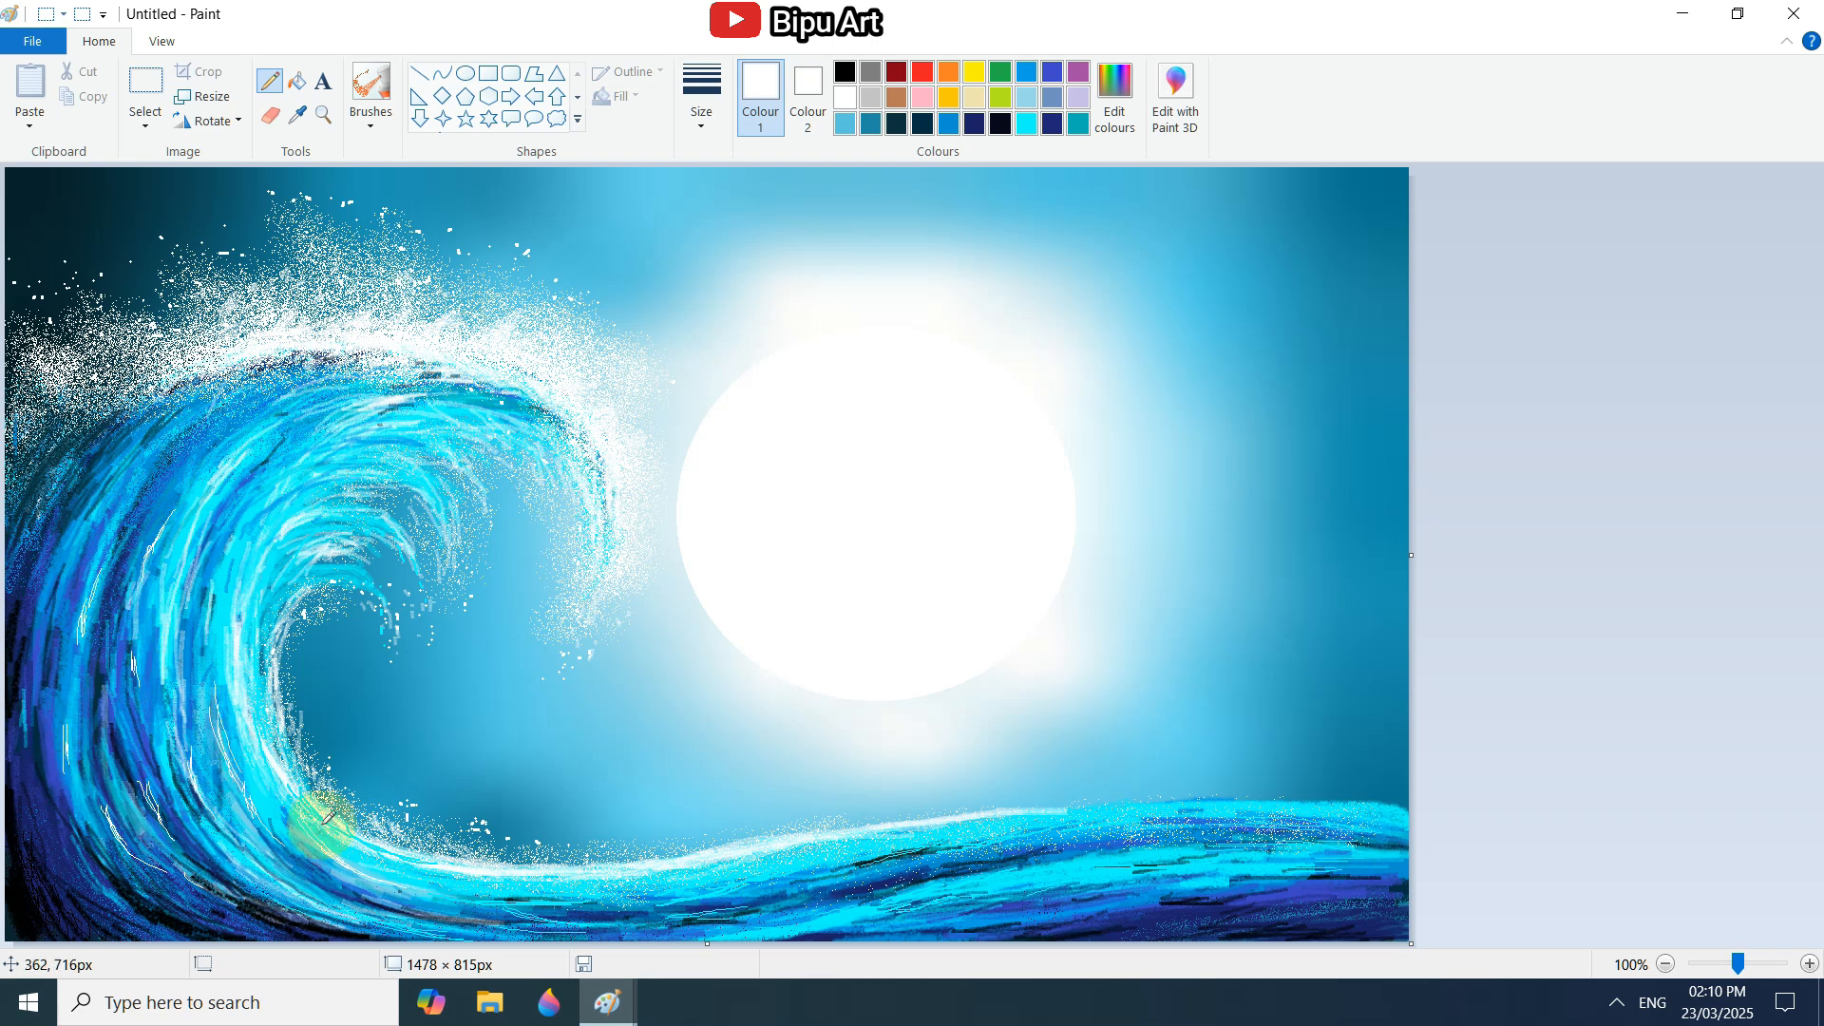
left_click_drag(169, 438, 136, 473)
left_click_drag(230, 860, 255, 881)
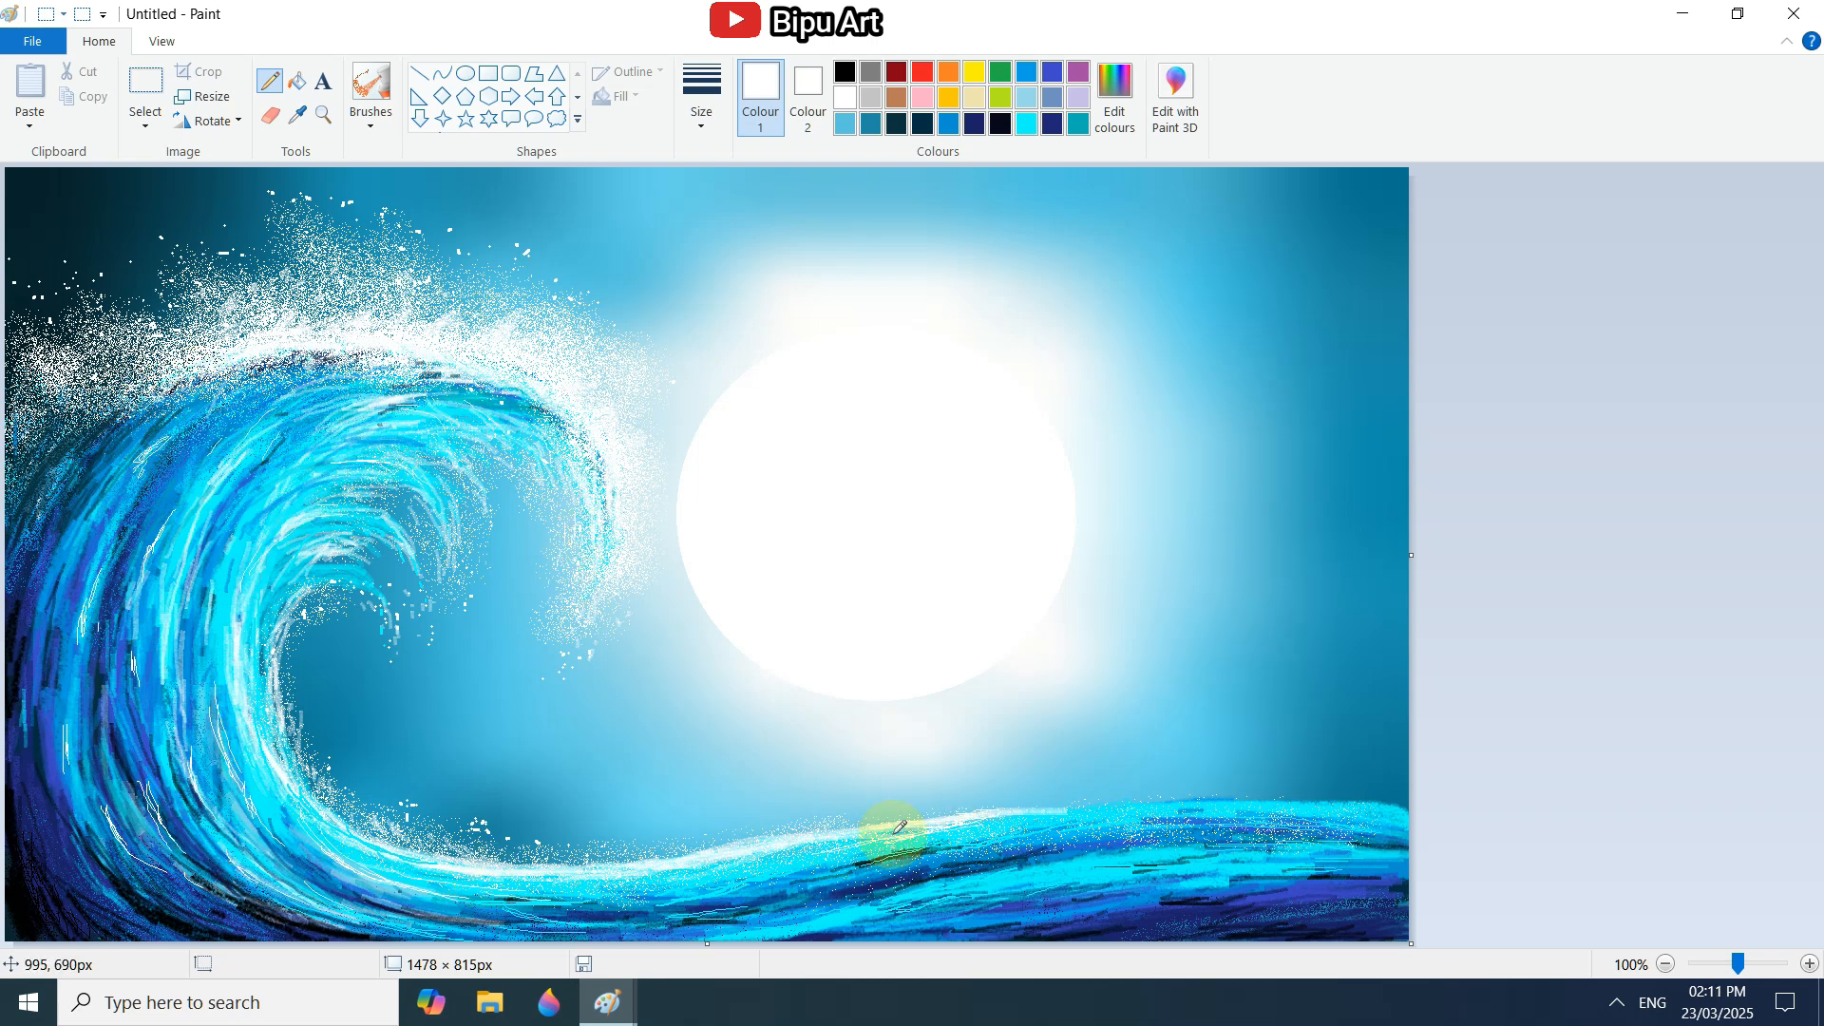
Draw long white pencil highlights along the wave's base and crest line, with a few strokes in the lower bend and inner curl.
left_click_drag(768, 898, 919, 853)
left_click_drag(656, 927, 828, 920)
left_click_drag(1009, 810, 1409, 809)
left_click_drag(1075, 838, 1235, 829)
left_click_drag(90, 777, 119, 838)
left_click_drag(89, 859, 116, 909)
left_click_drag(139, 920, 294, 935)
left_click_drag(325, 606, 291, 617)
left_click_drag(303, 665, 314, 665)
left_click_drag(620, 920, 722, 936)
left_click_drag(779, 913, 866, 891)
left_click_drag(1208, 931, 1155, 938)
left_click_drag(72, 889, 127, 922)
left_click_drag(551, 885, 560, 885)
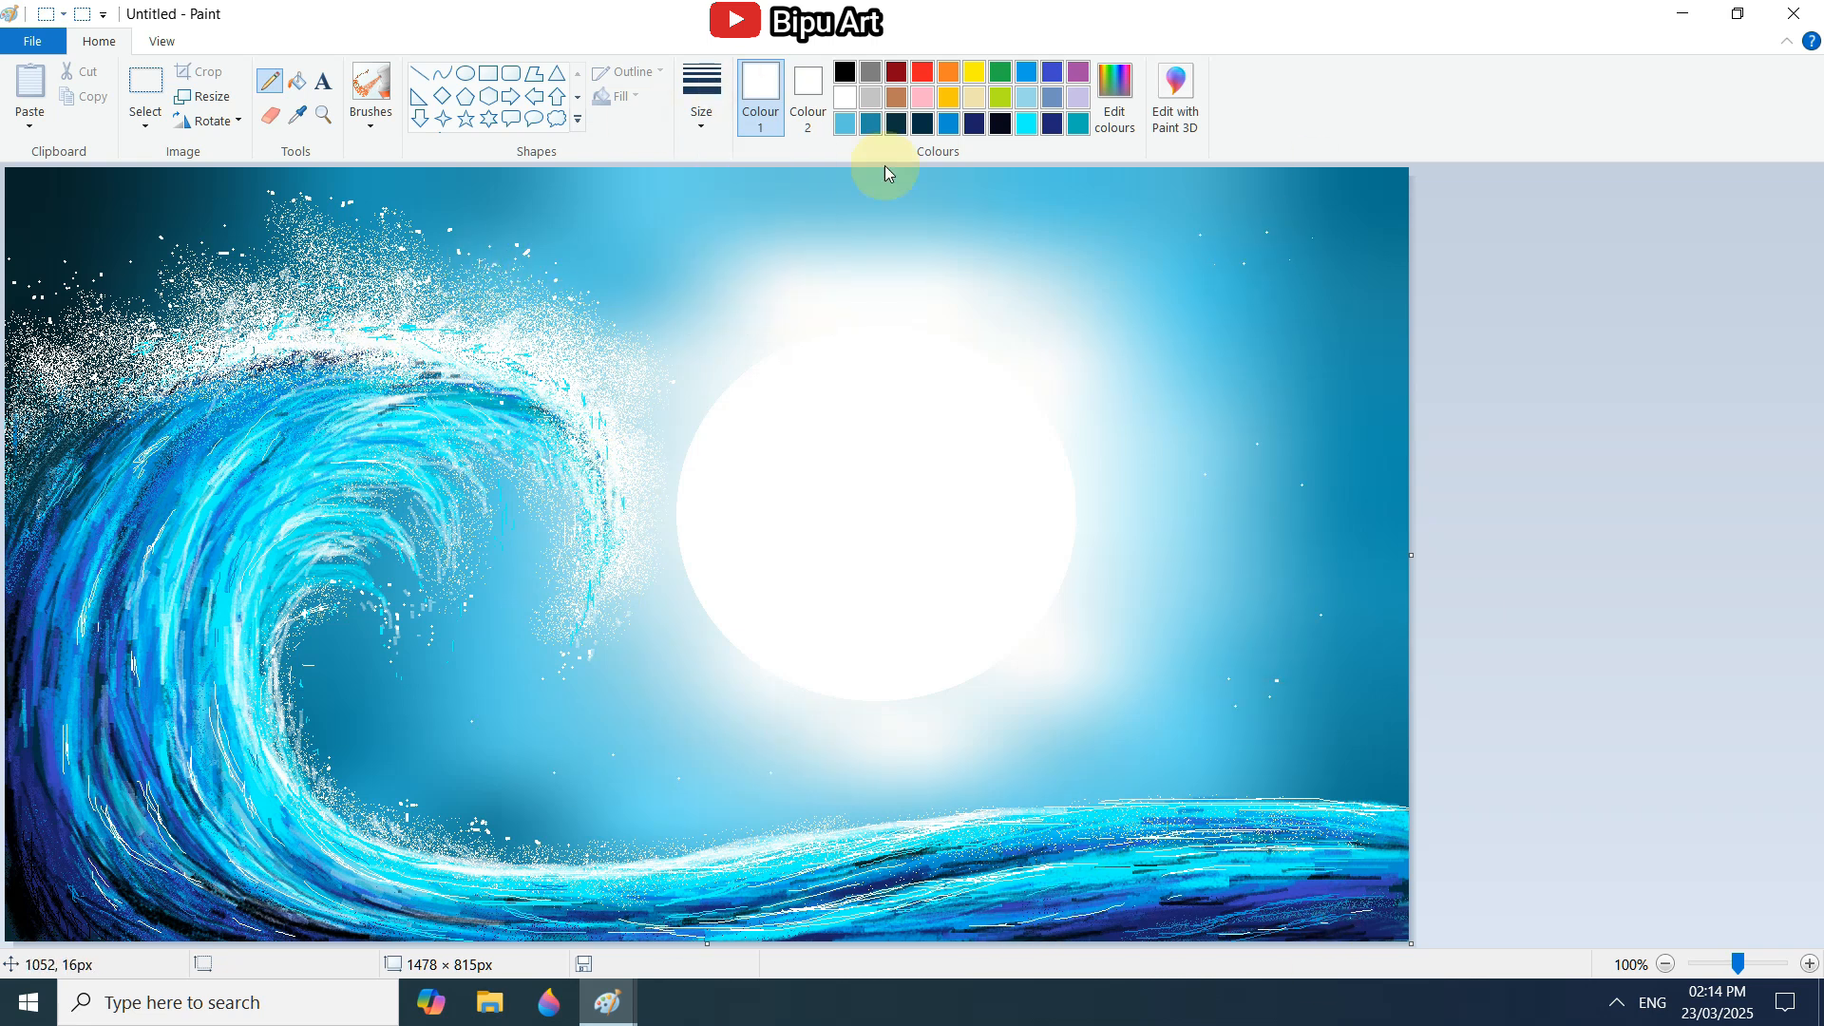
Dot small white pencil stars across the sky around the wave and moon.
left_click(741, 192)
left_click(607, 198)
left_click(135, 218)
left_click(367, 705)
left_click(1212, 760)
left_click(1274, 251)
left_click(1220, 226)
left_click(1306, 220)
Draw seven tiny white four-point stars in the sky around the moon and inside the curl.
left_click(443, 119)
left_click_drag(685, 240, 698, 251)
left_click_drag(1177, 219, 1188, 231)
left_click_drag(1215, 312, 1226, 324)
left_click_drag(1299, 484, 1304, 487)
left_click_drag(1321, 648, 1329, 655)
left_click_drag(1166, 634, 1178, 645)
left_click_drag(473, 733, 483, 743)
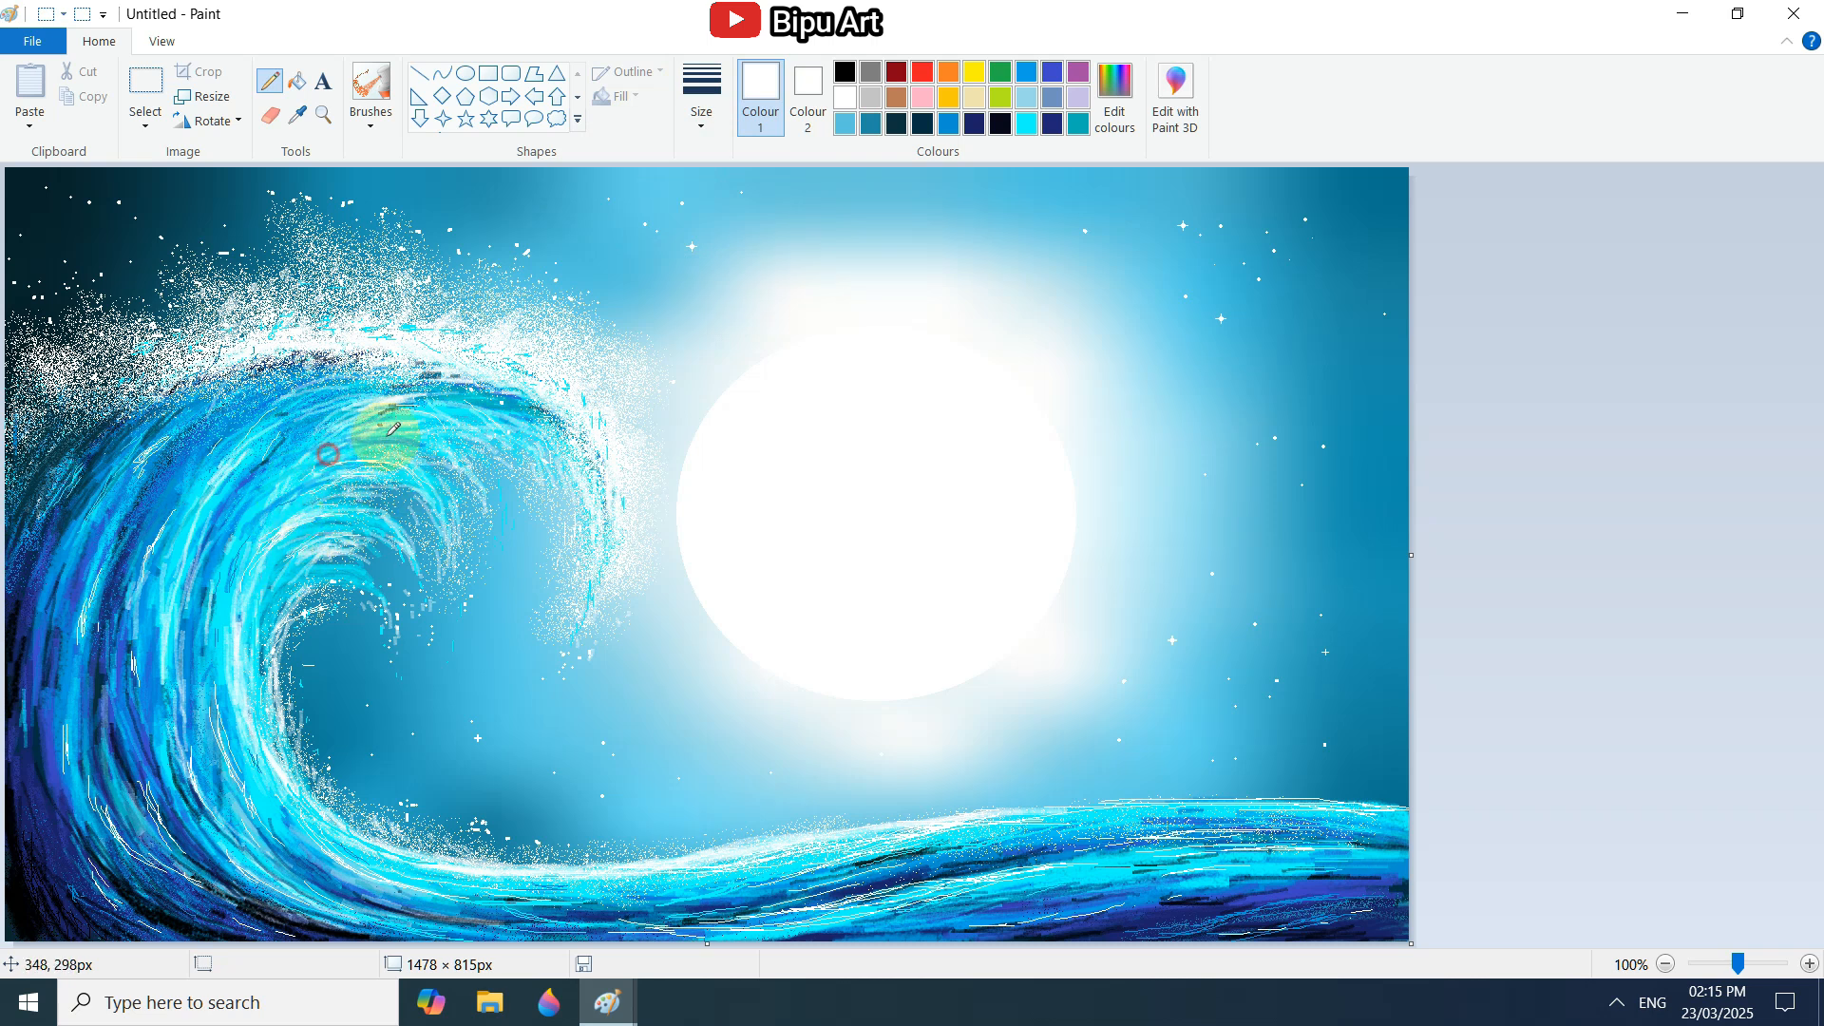
Switch to the sur drawing and copy the surfer silhouette with a rectangular selection of about 482 × 525 px.
mouse_move(602, 1018)
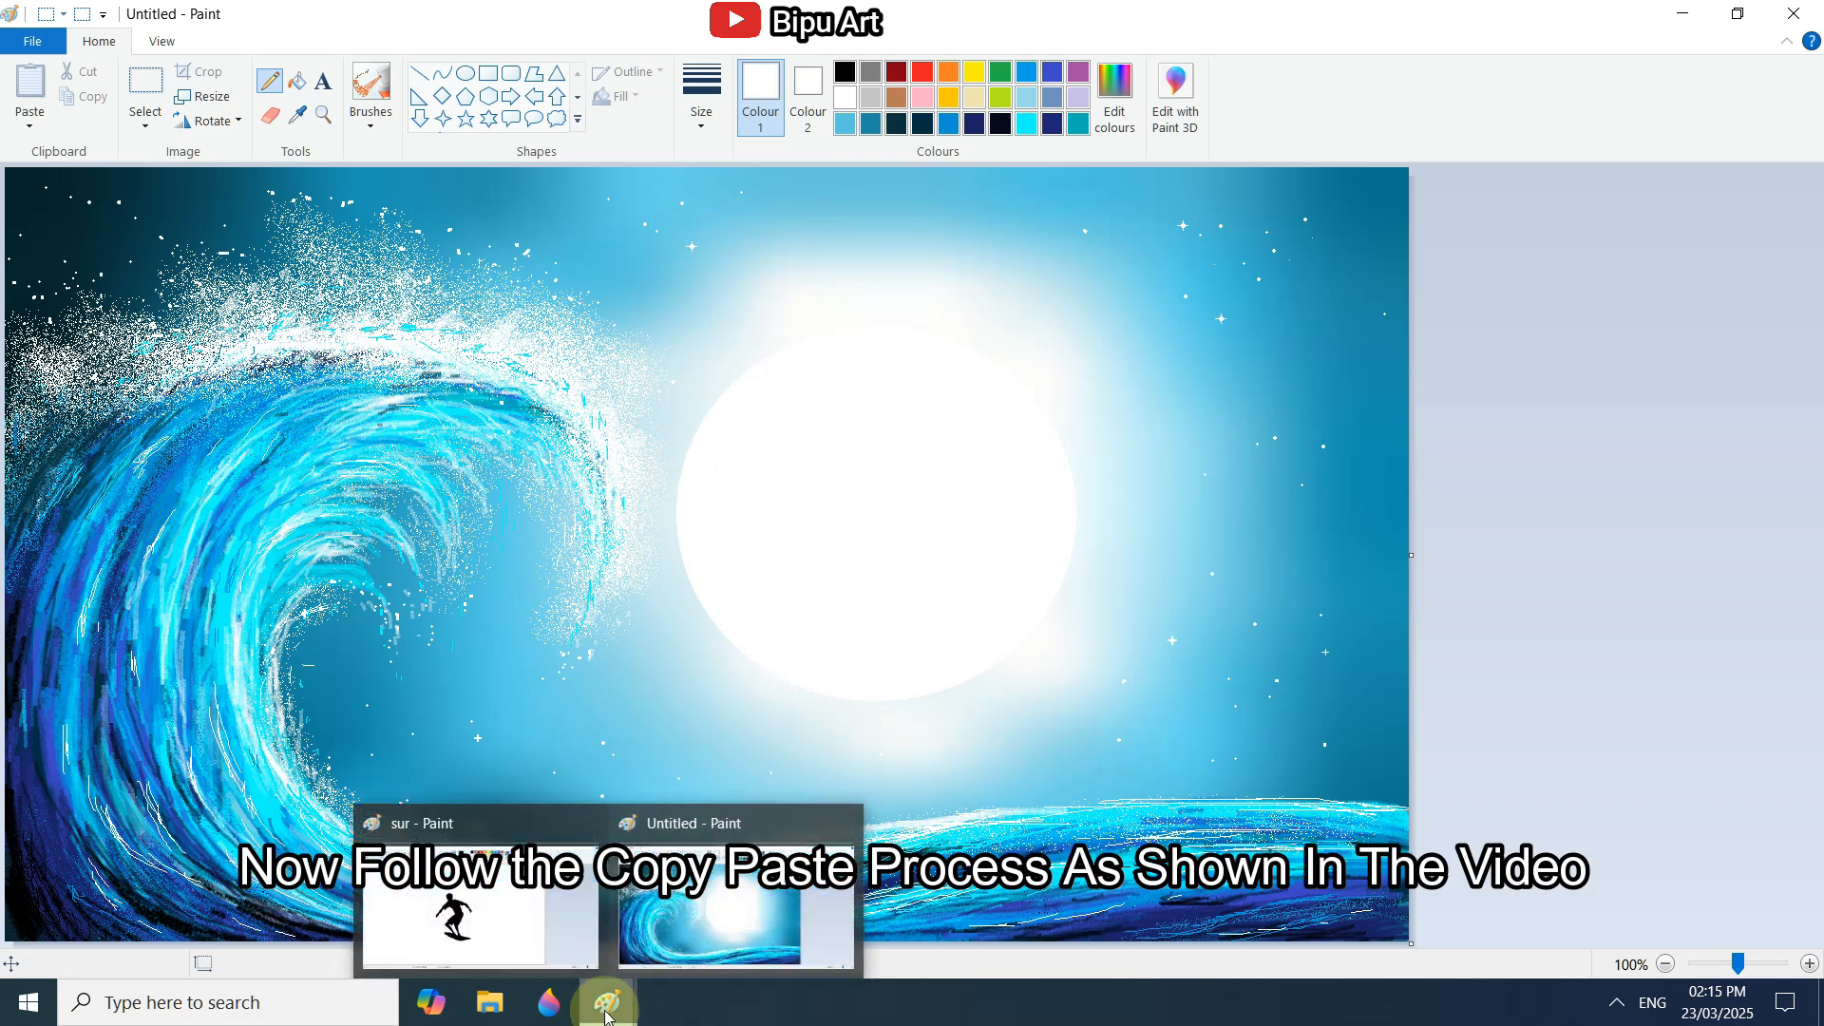
left_click(529, 939)
left_click(134, 88)
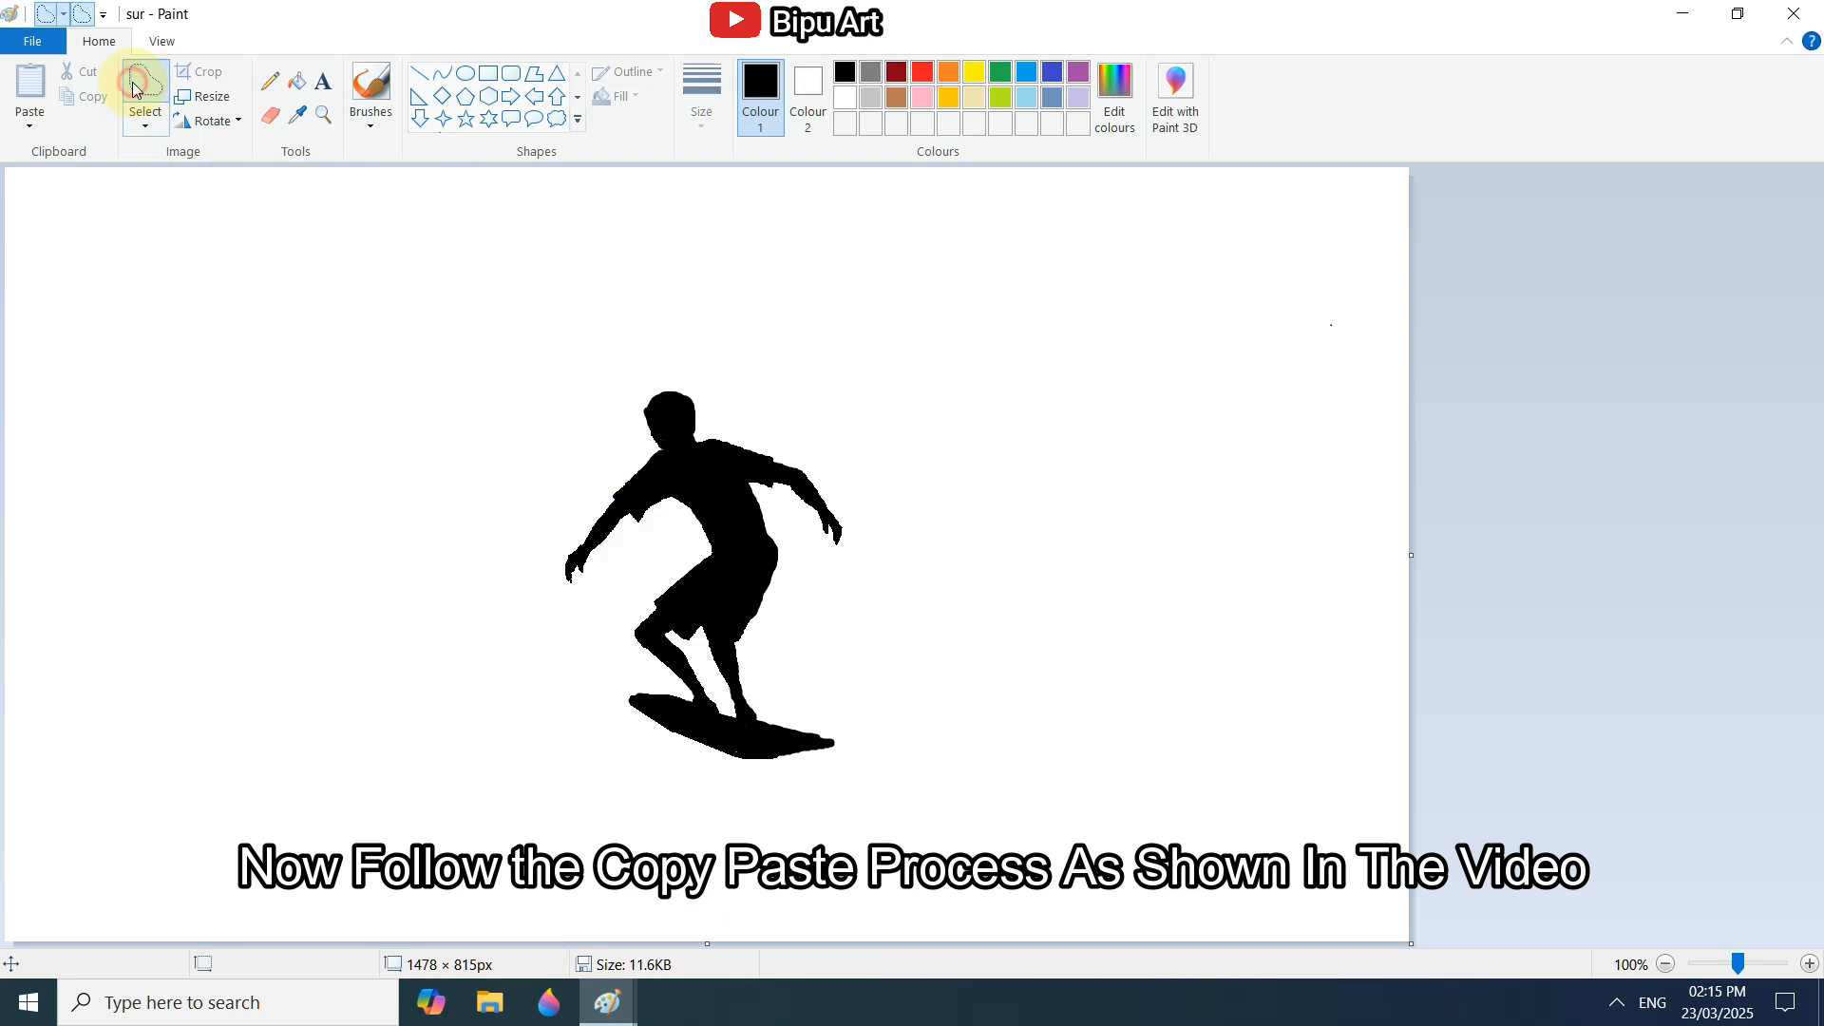
left_click(147, 132)
left_click(152, 183)
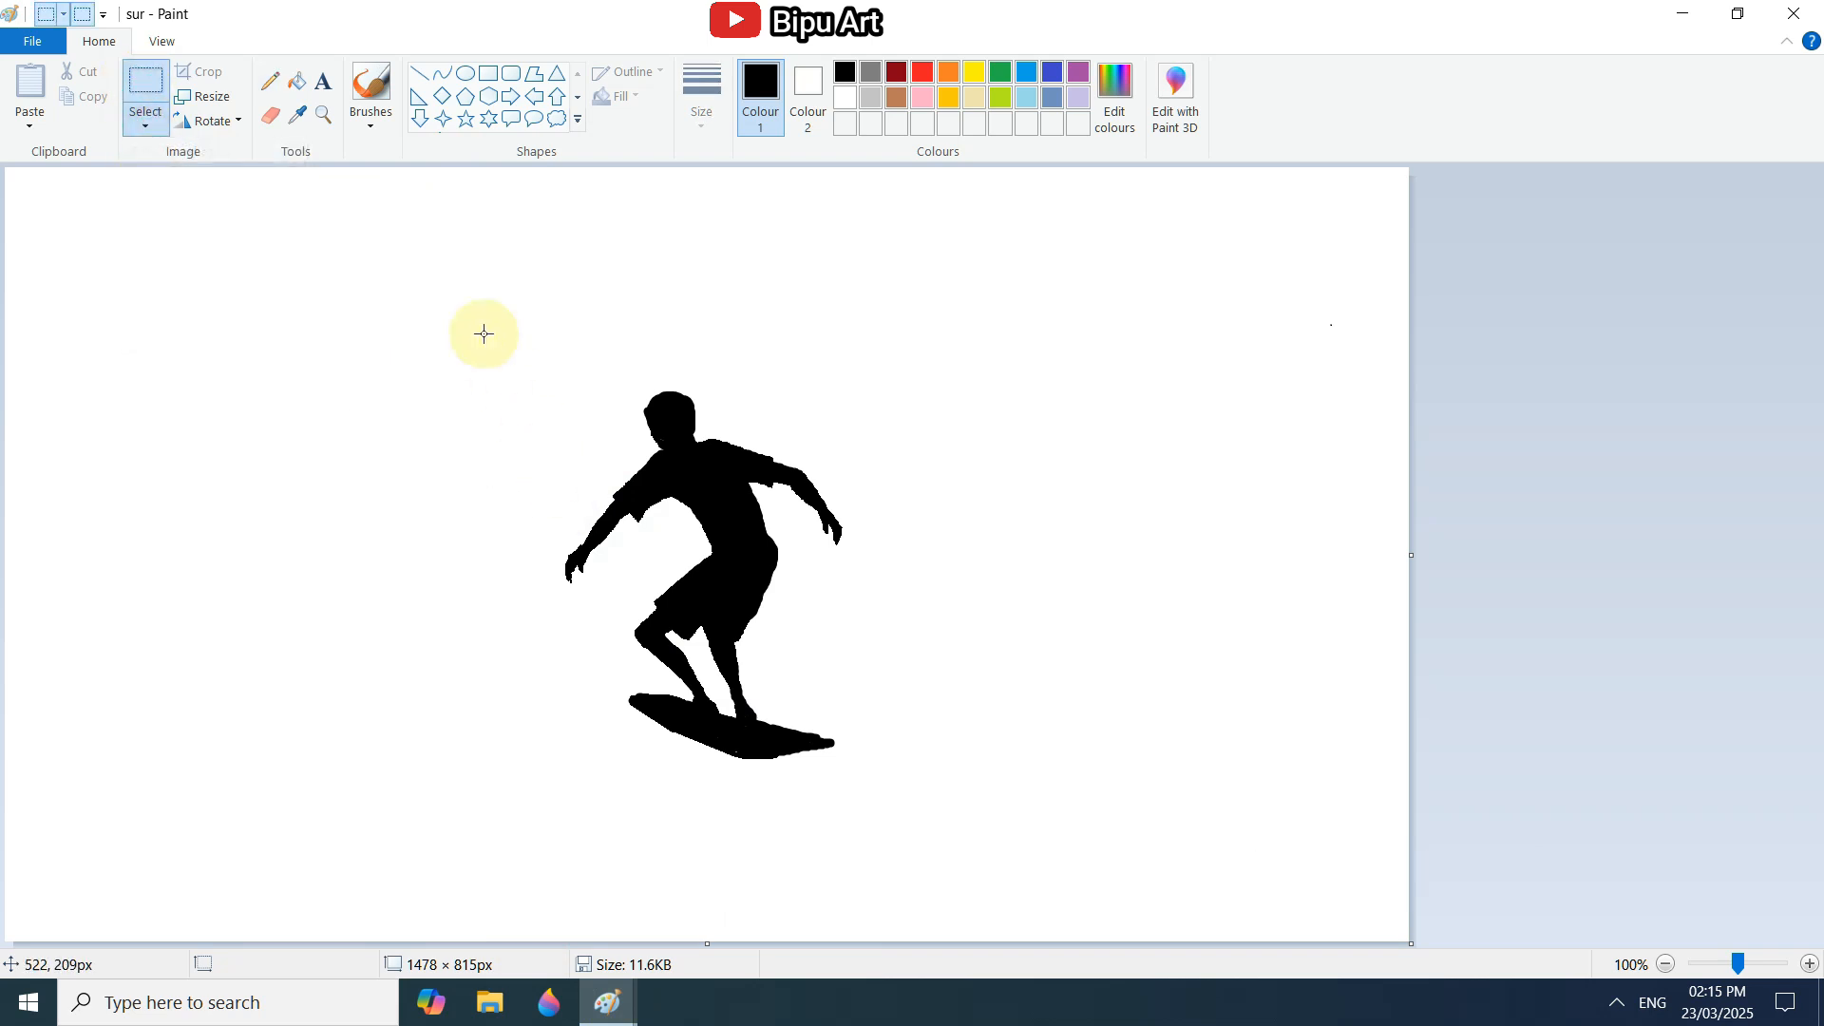
left_click_drag(647, 568, 927, 803)
right_click(736, 609)
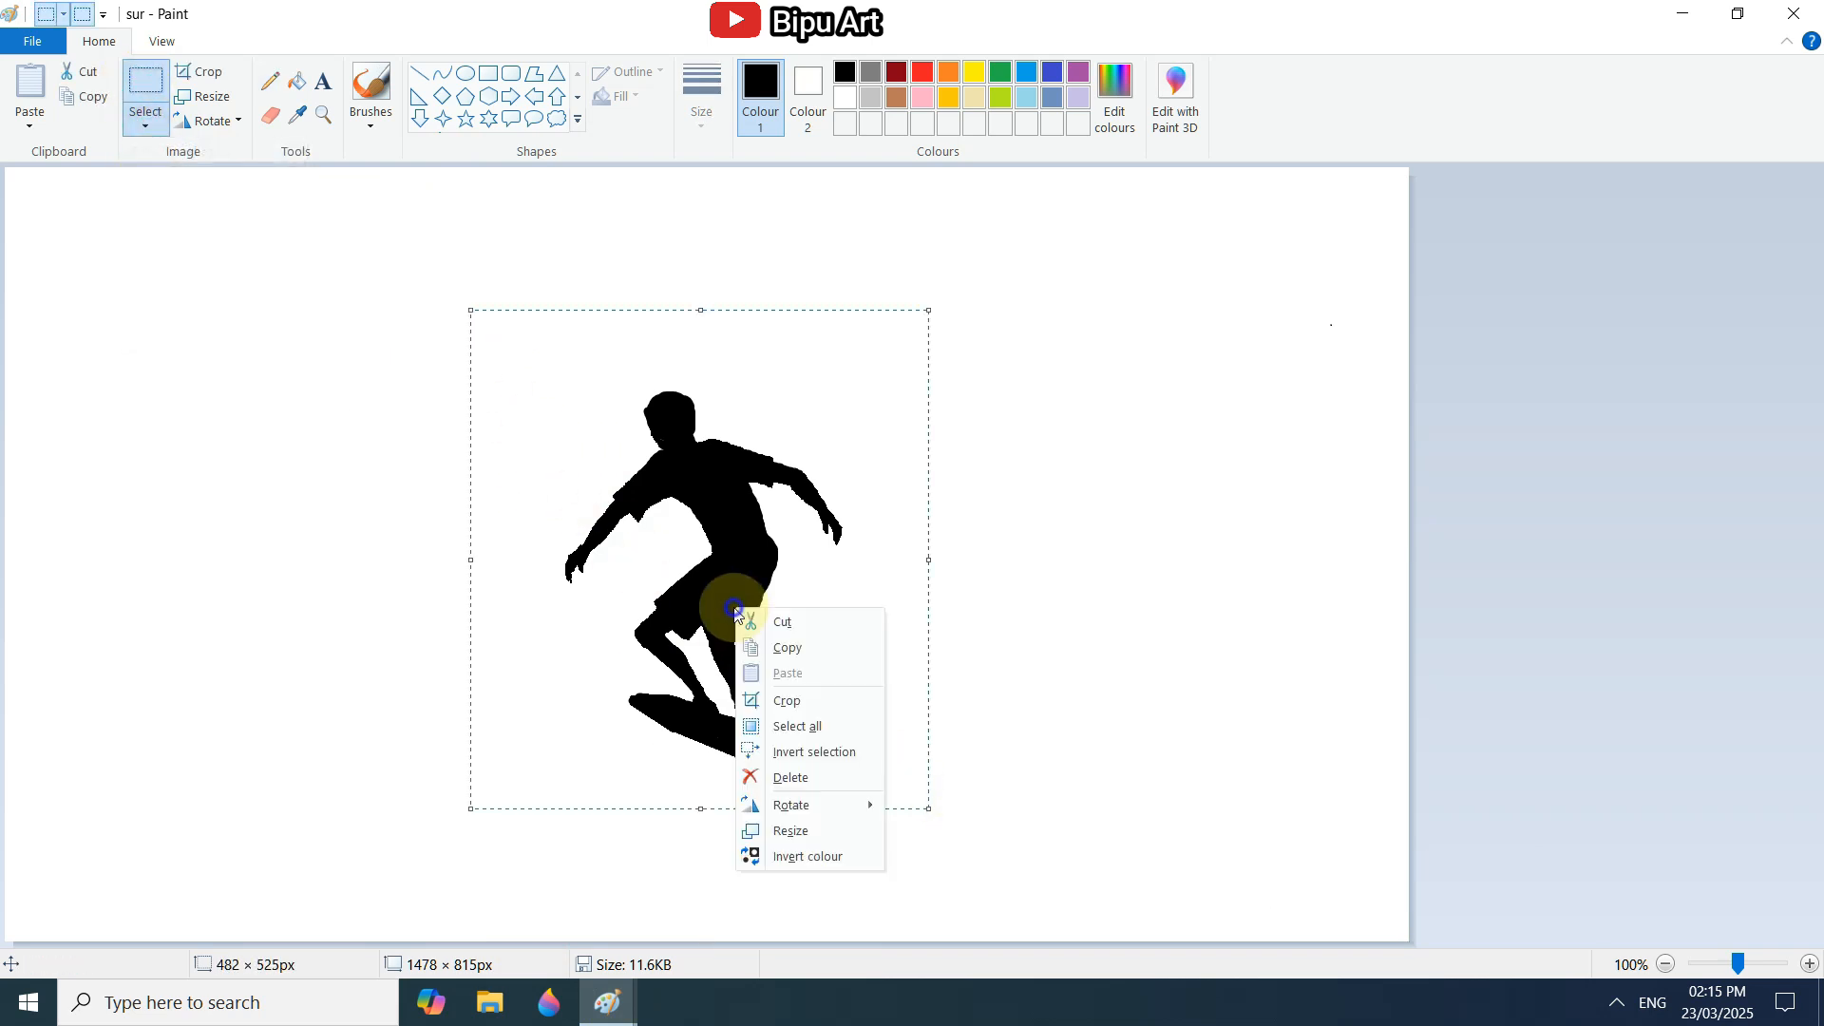
left_click(800, 655)
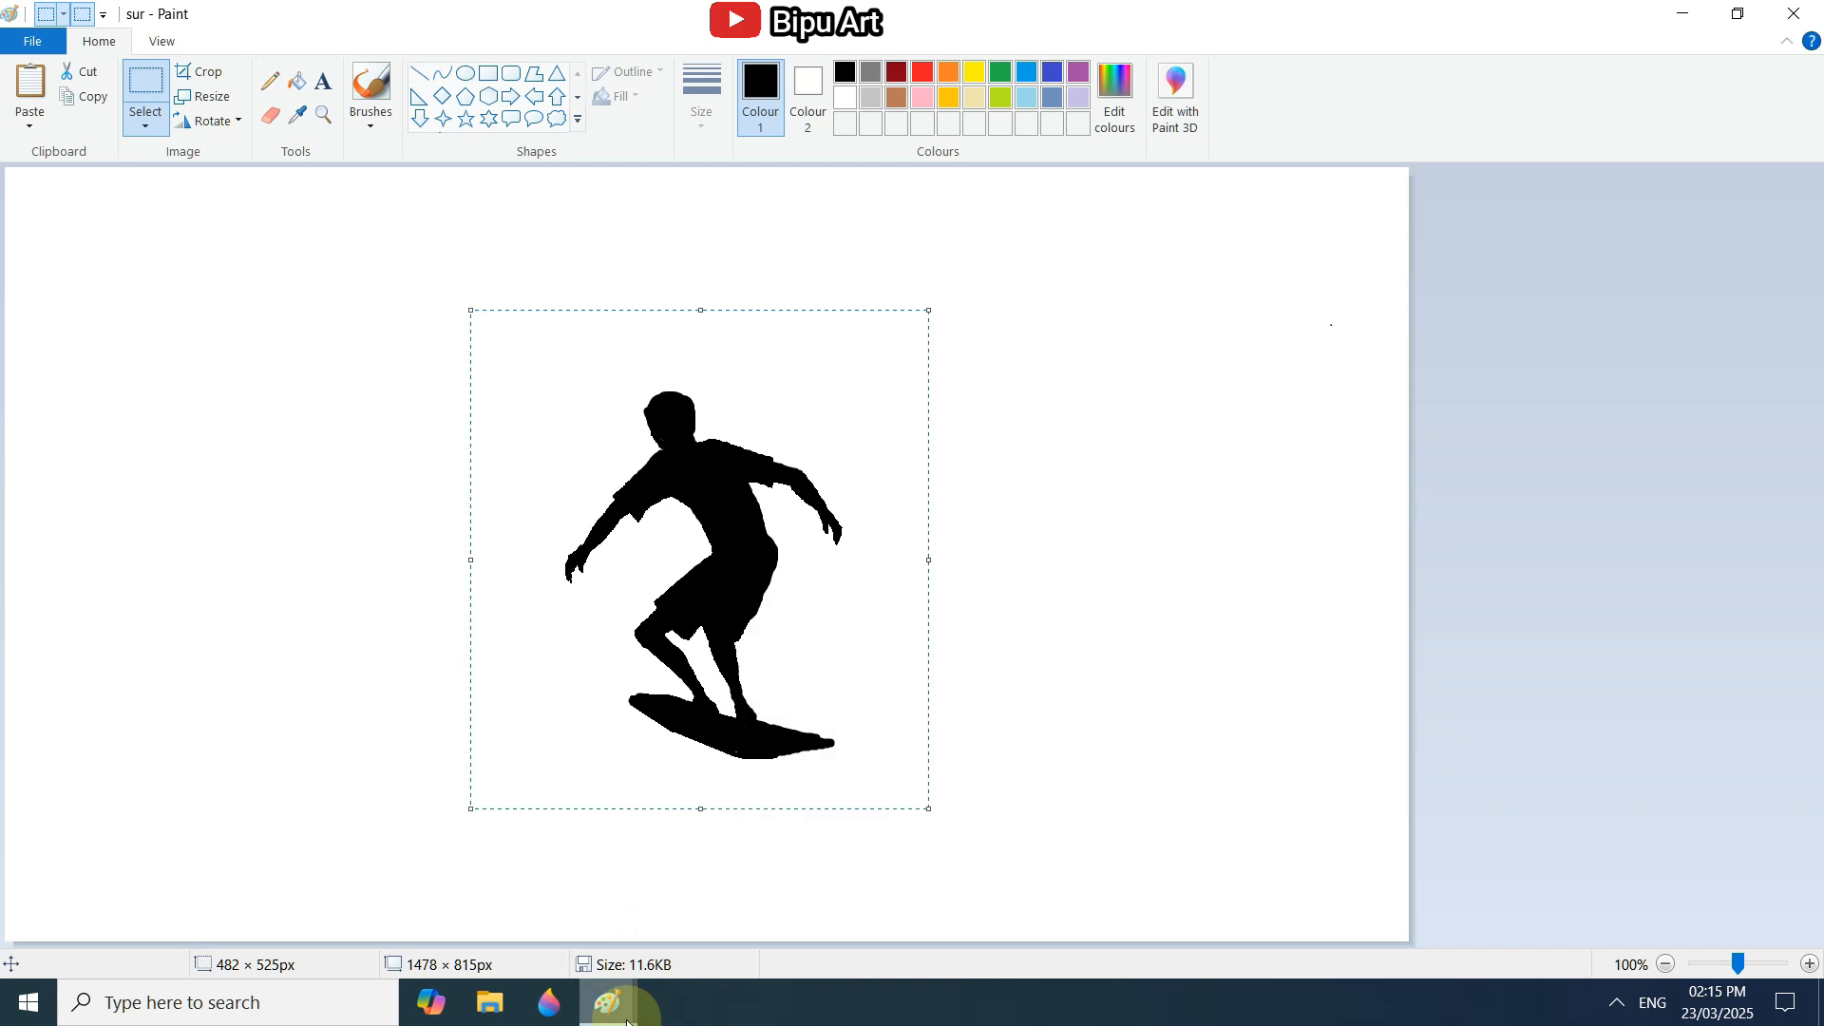
Return to the untitled wave painting, paste the surfer over the curl and make the selection transparent.
mouse_move(608, 1000)
left_click(710, 920)
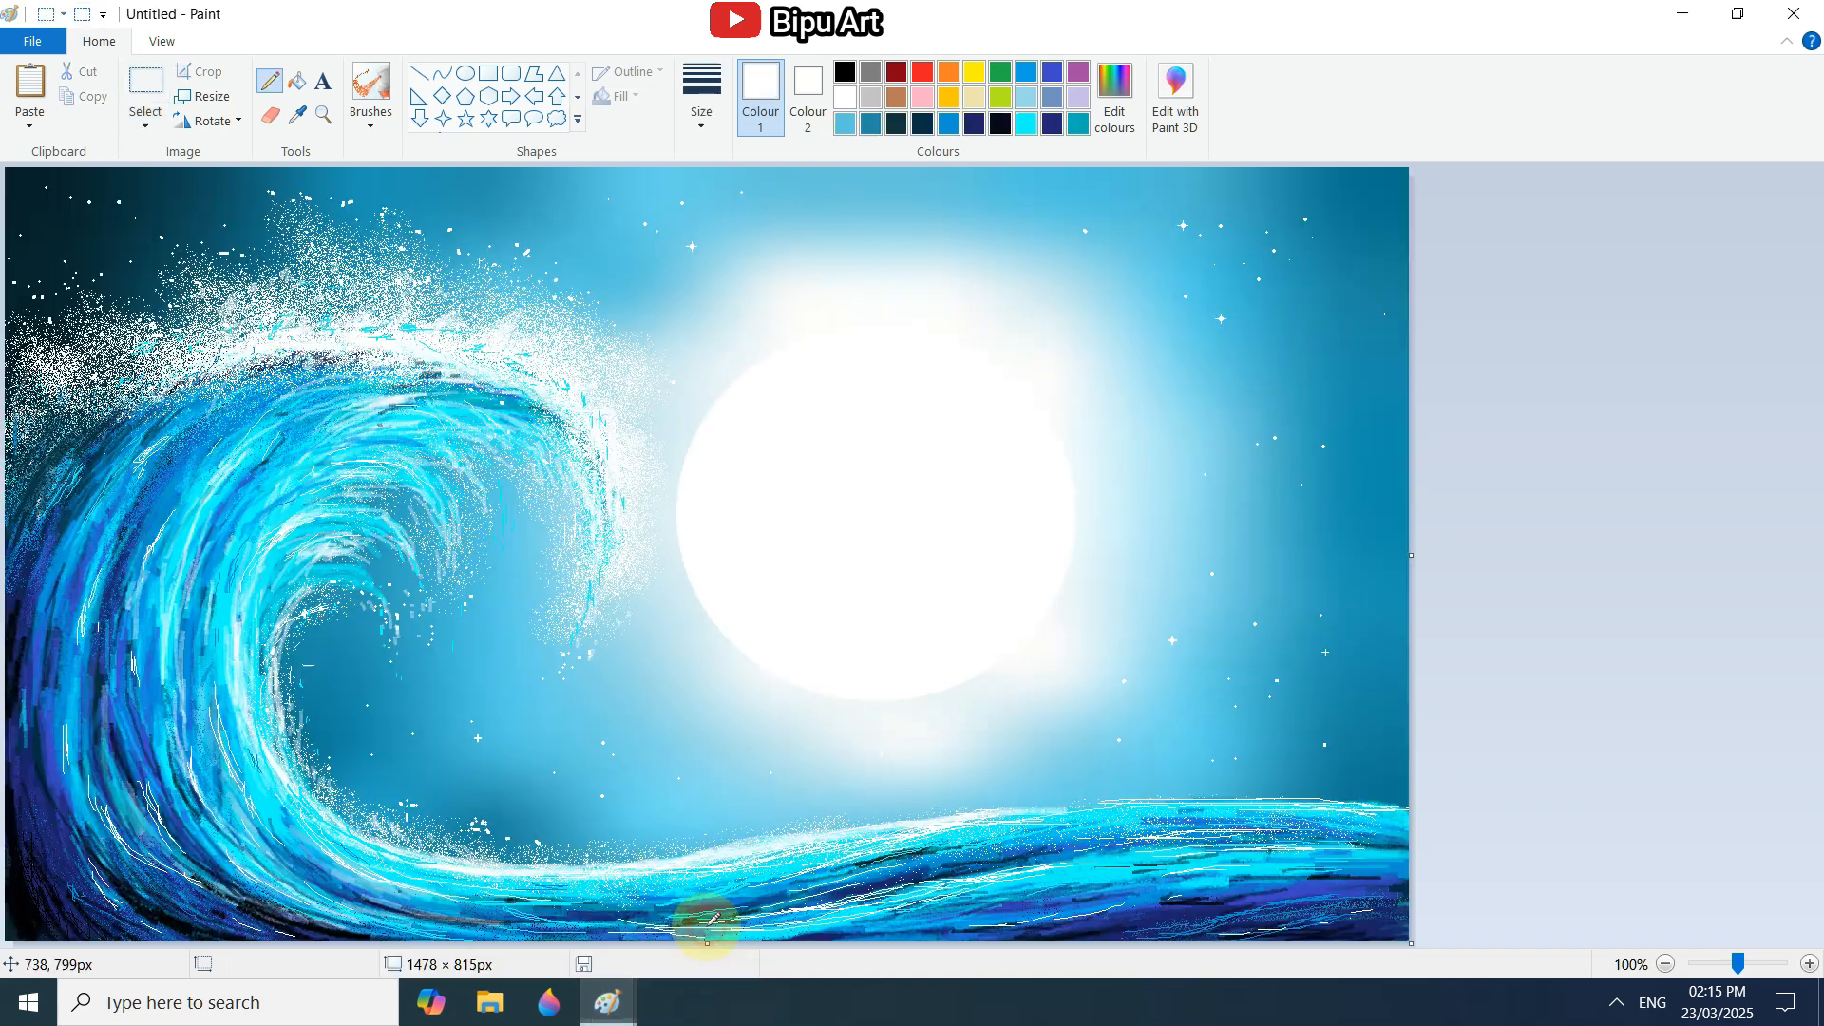
left_click(145, 107)
right_click(661, 456)
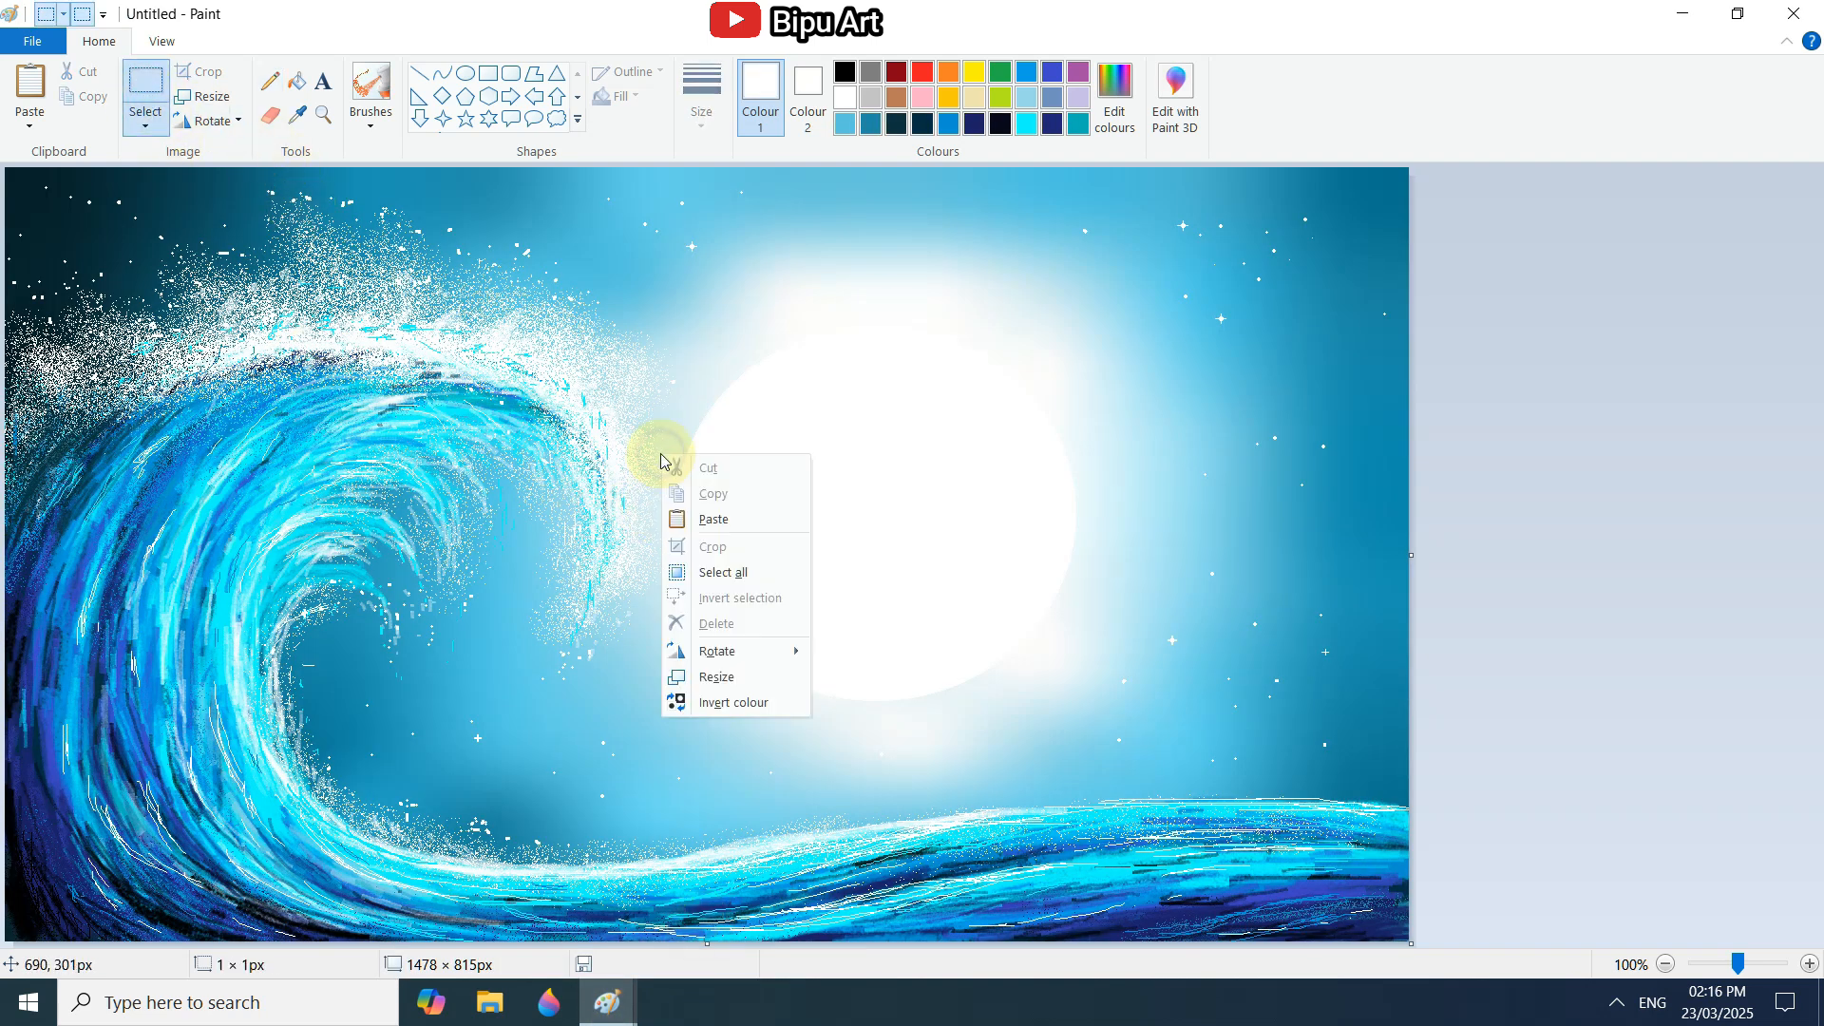
left_click(703, 520)
left_click_drag(272, 387, 445, 539)
left_click(149, 124)
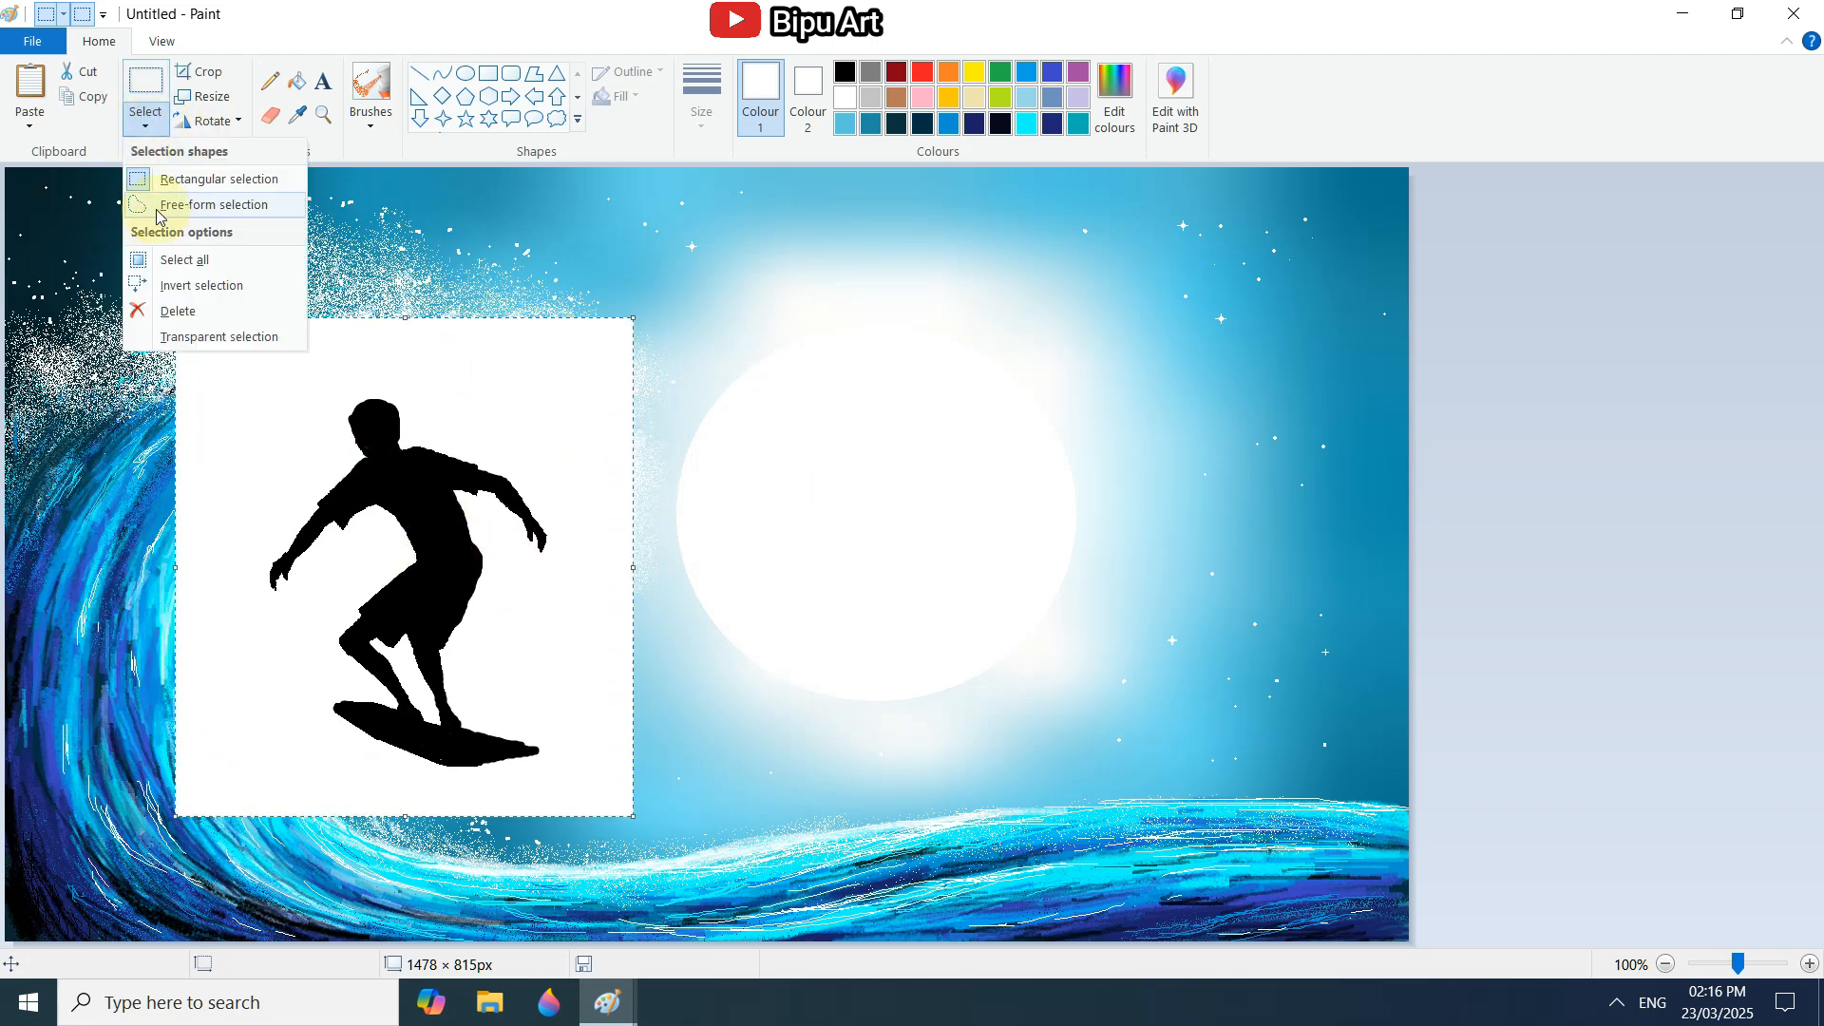
left_click(187, 337)
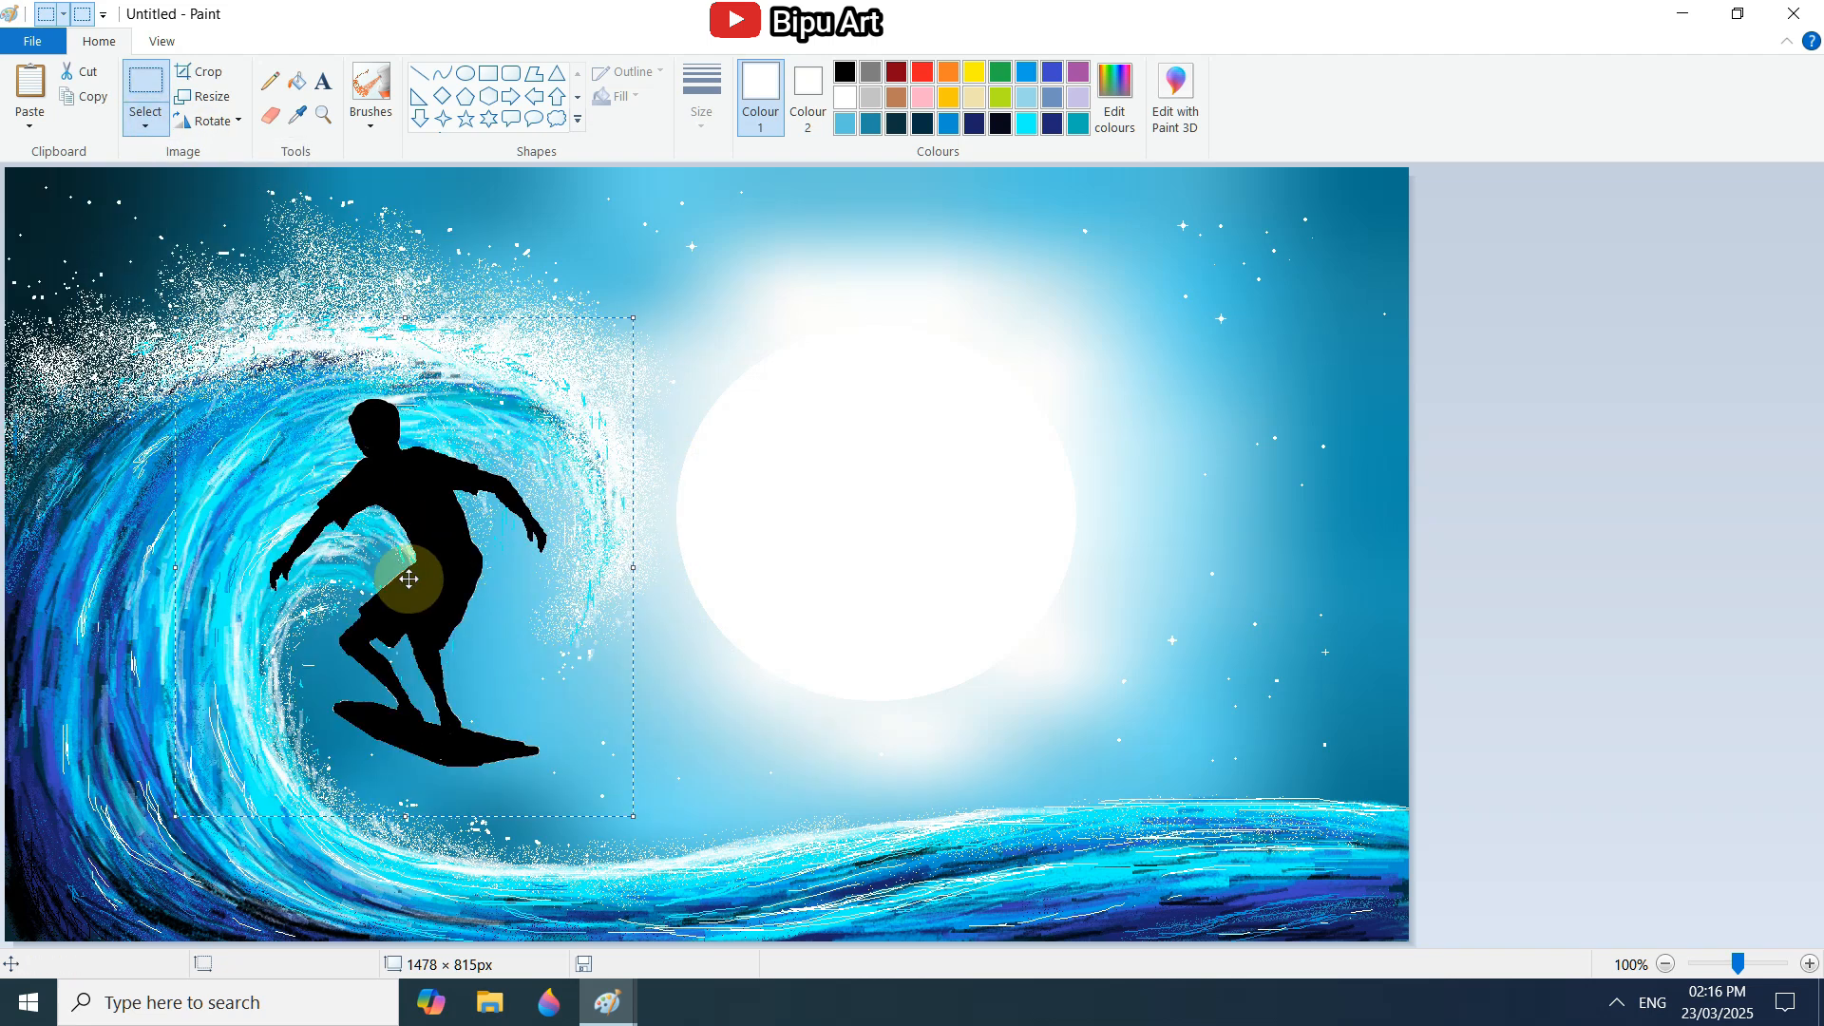
Shrink the surfer silhouette to roughly half its size and place it on the wave's inner lower bend.
left_click_drag(406, 570, 302, 691)
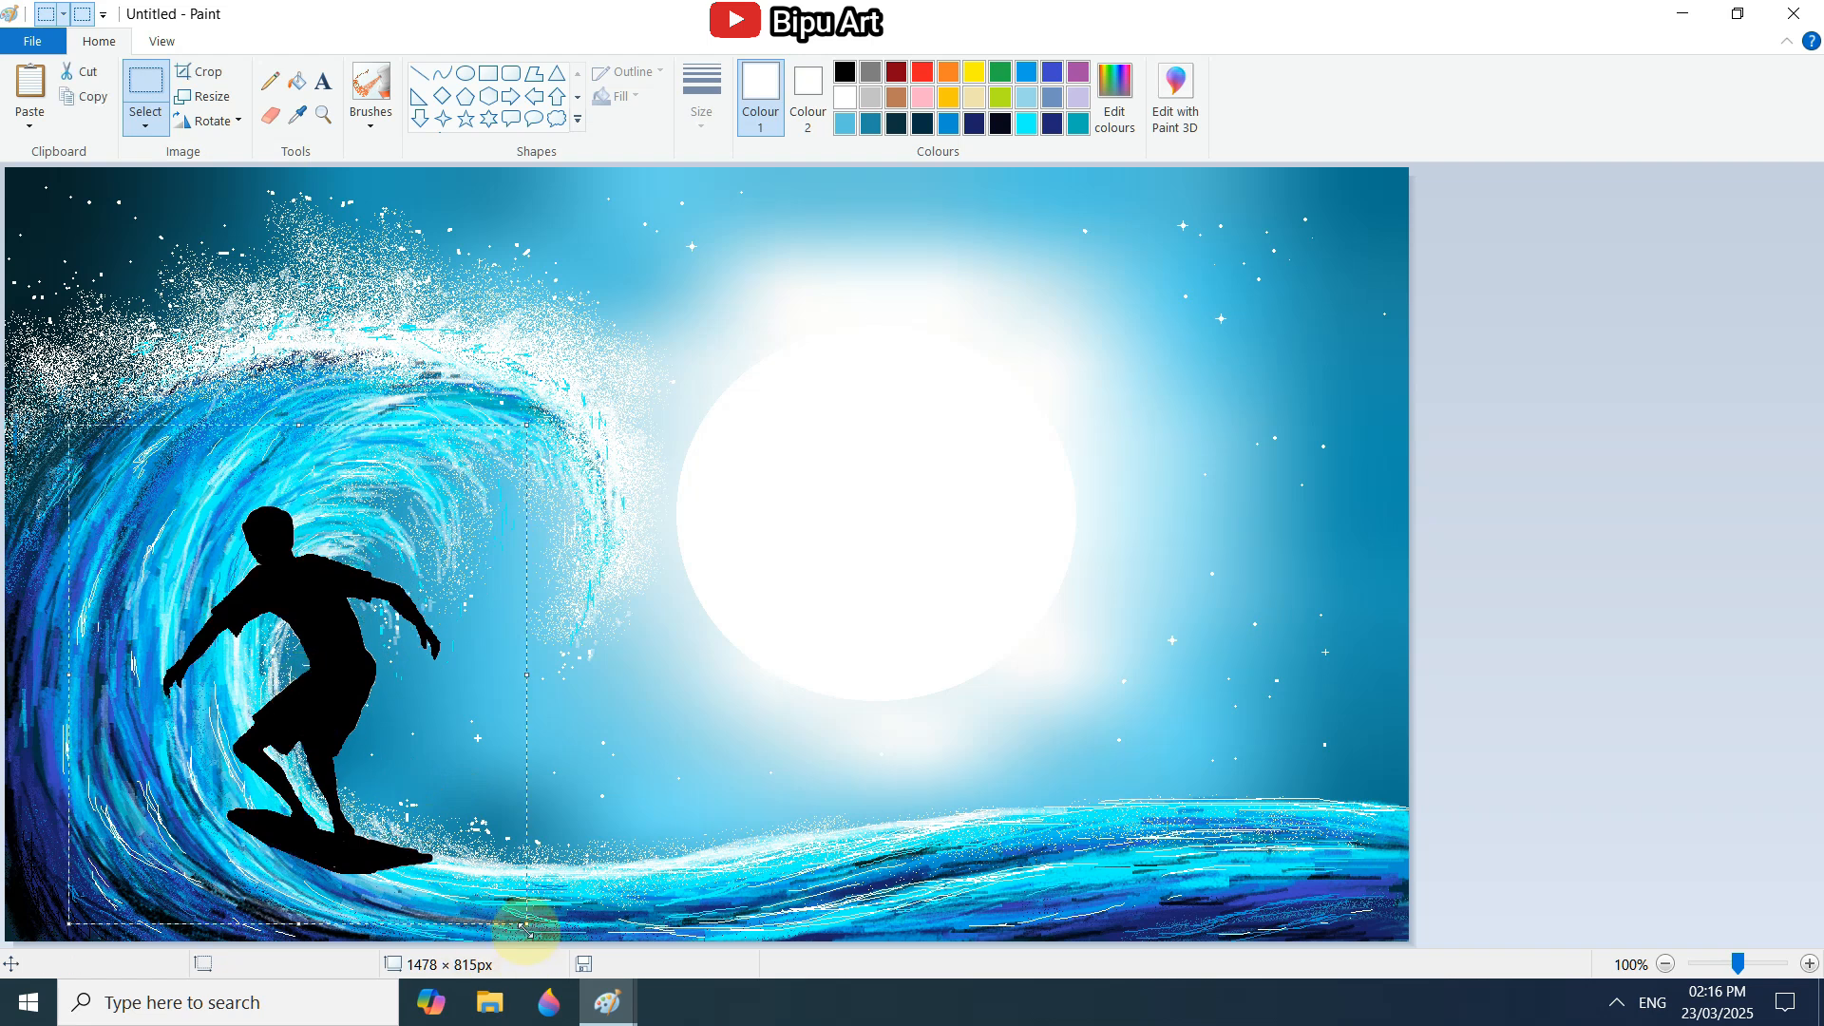
left_click_drag(527, 923, 333, 722)
left_click_drag(234, 584, 309, 715)
left_click(493, 750)
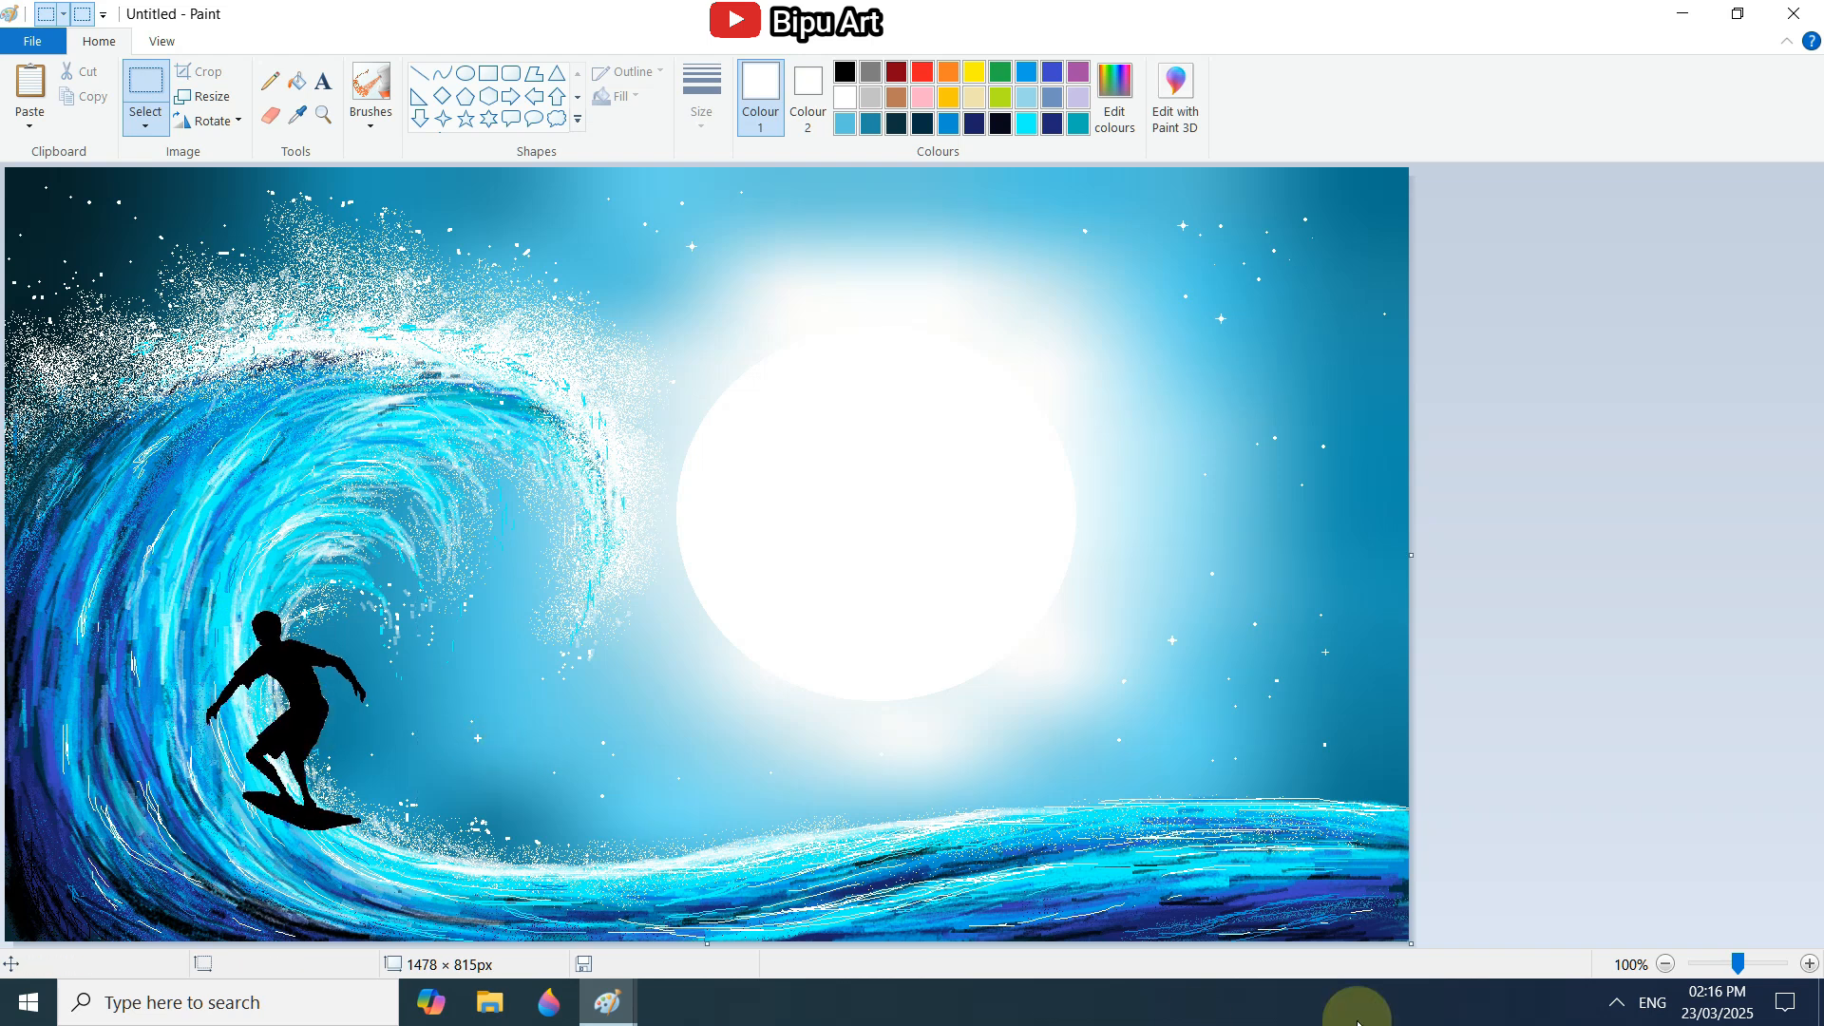
Draw cyan pencil splashes over the rear upper edge of the surfboard.
left_click(1738, 964)
scroll(1699, 912, "down", 5)
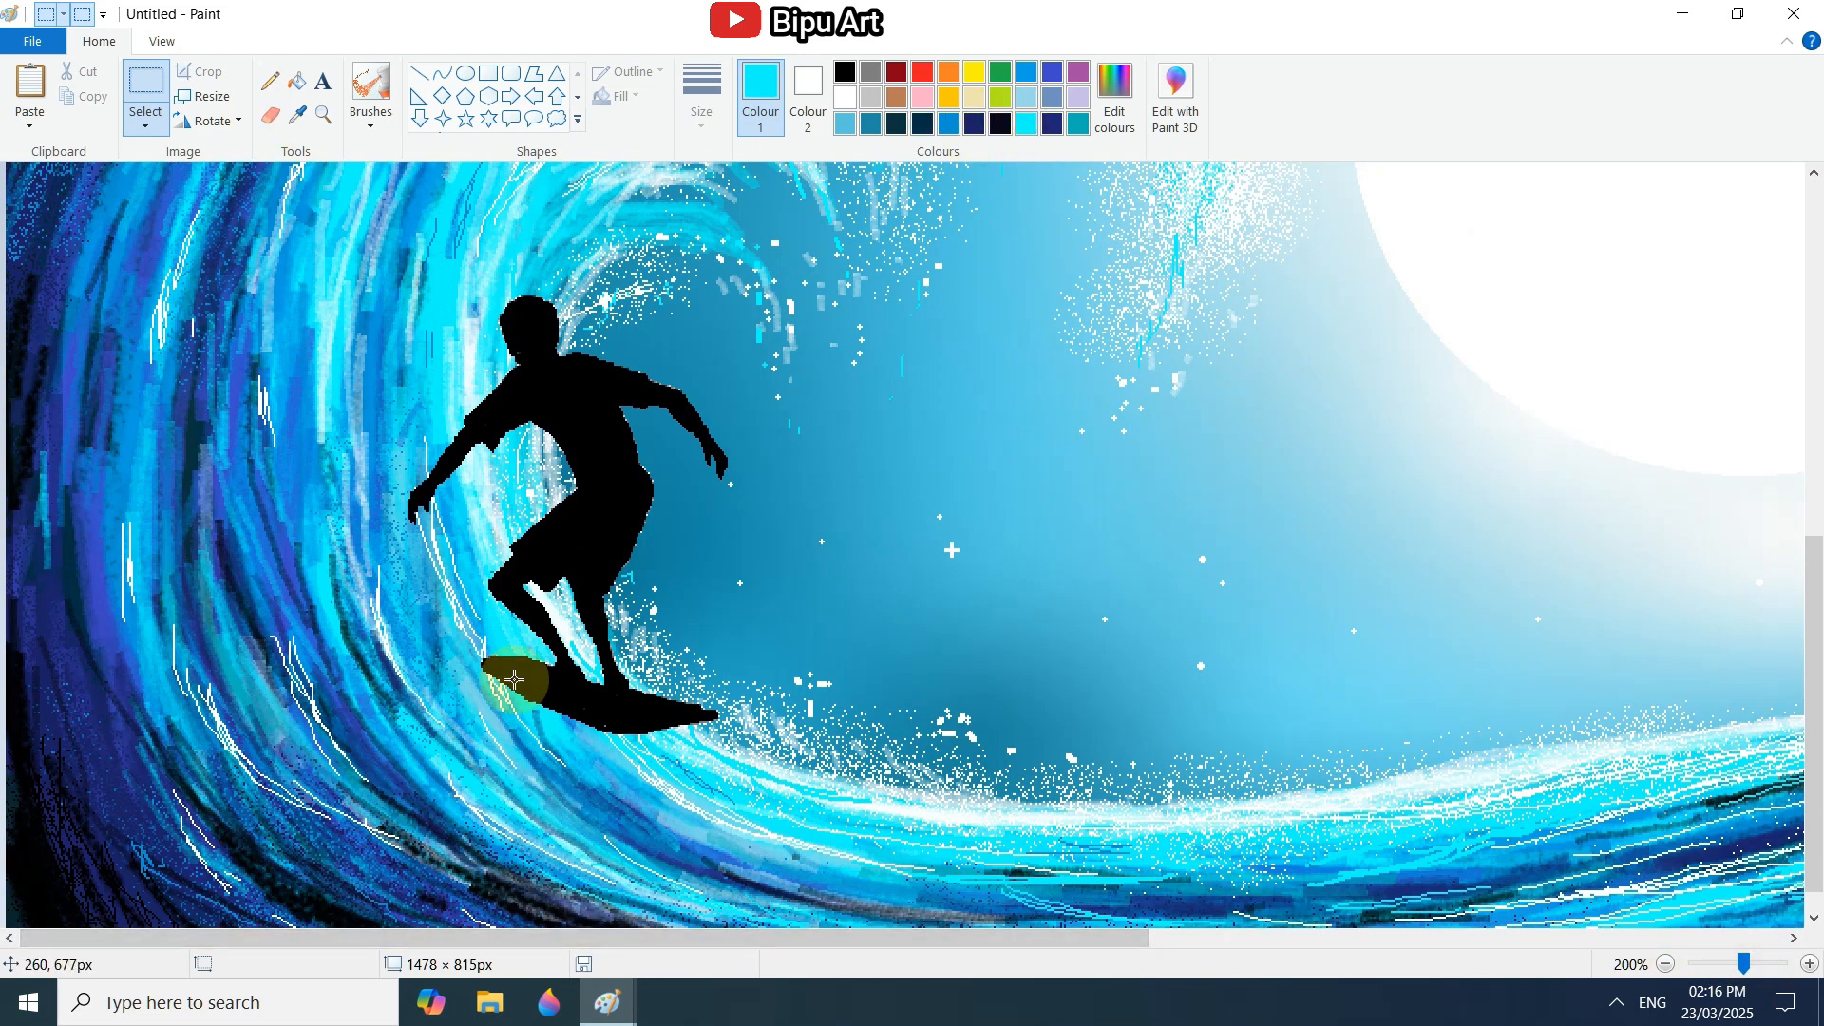
left_click(270, 81)
left_click_drag(491, 660, 525, 655)
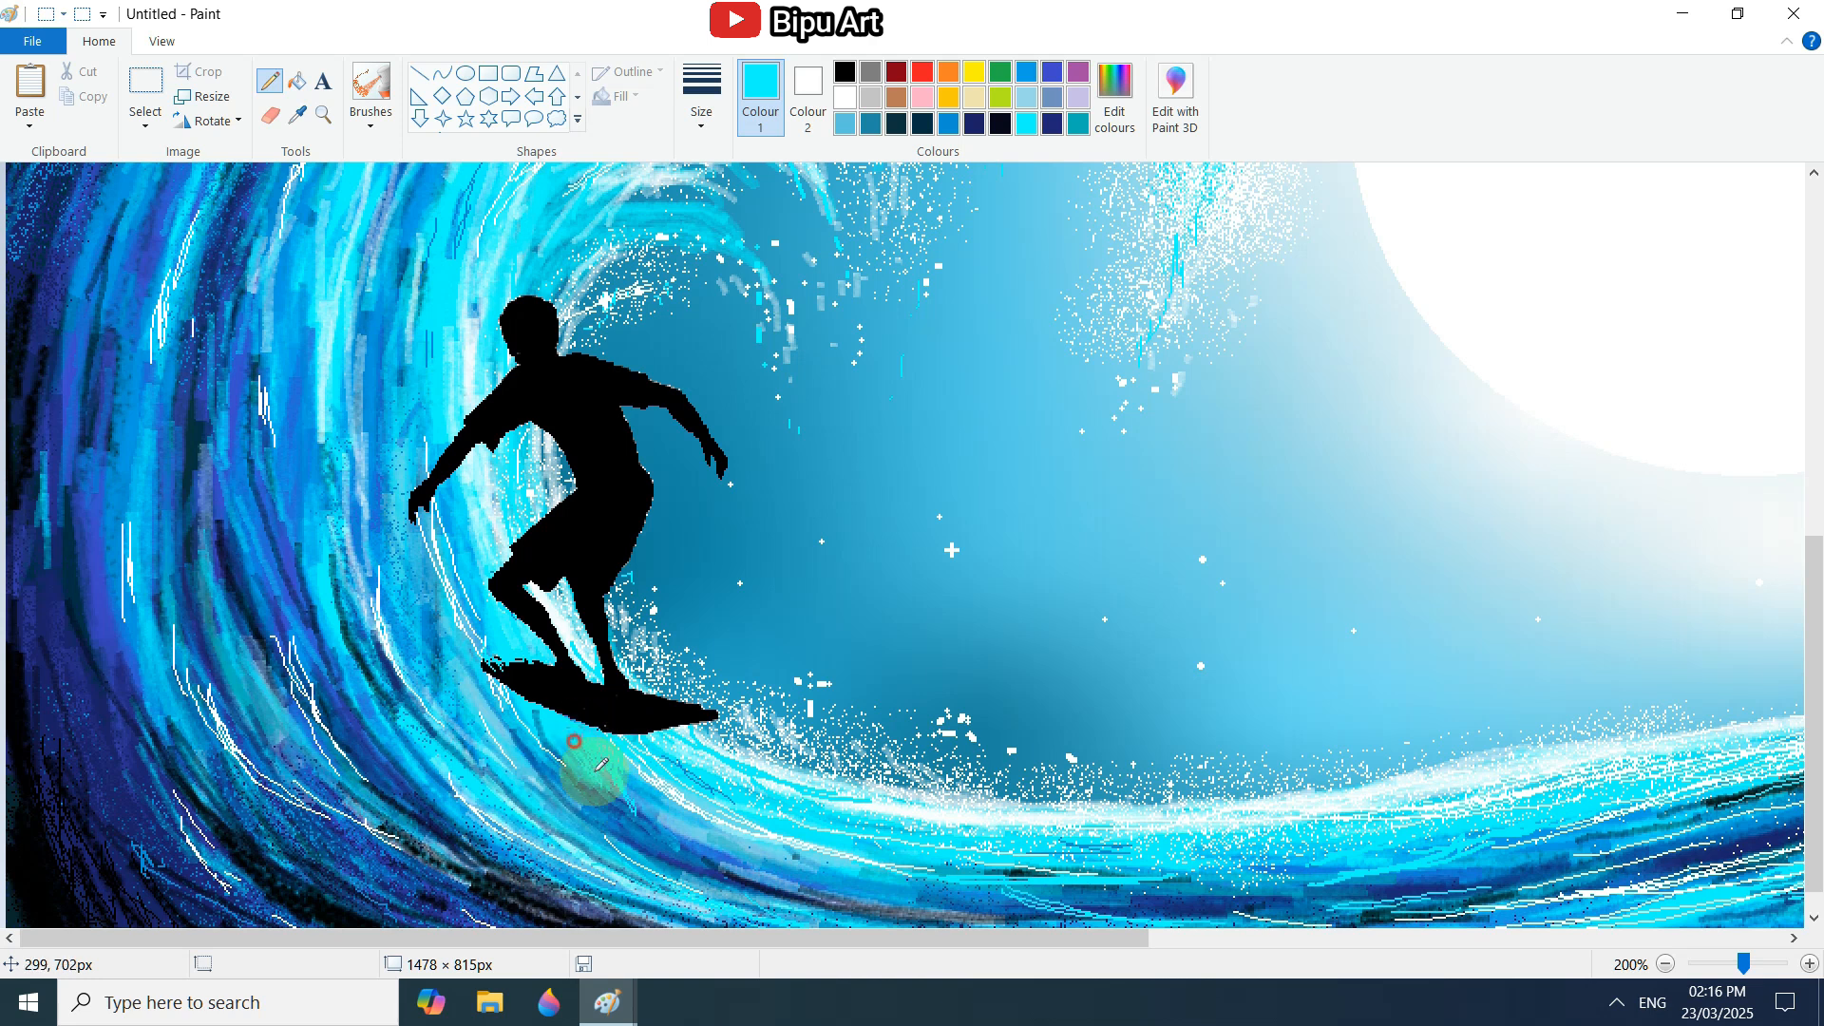
Add white pencil strokes beneath the surfboard and inside the upper curl.
scroll(470, 606, "down", 1)
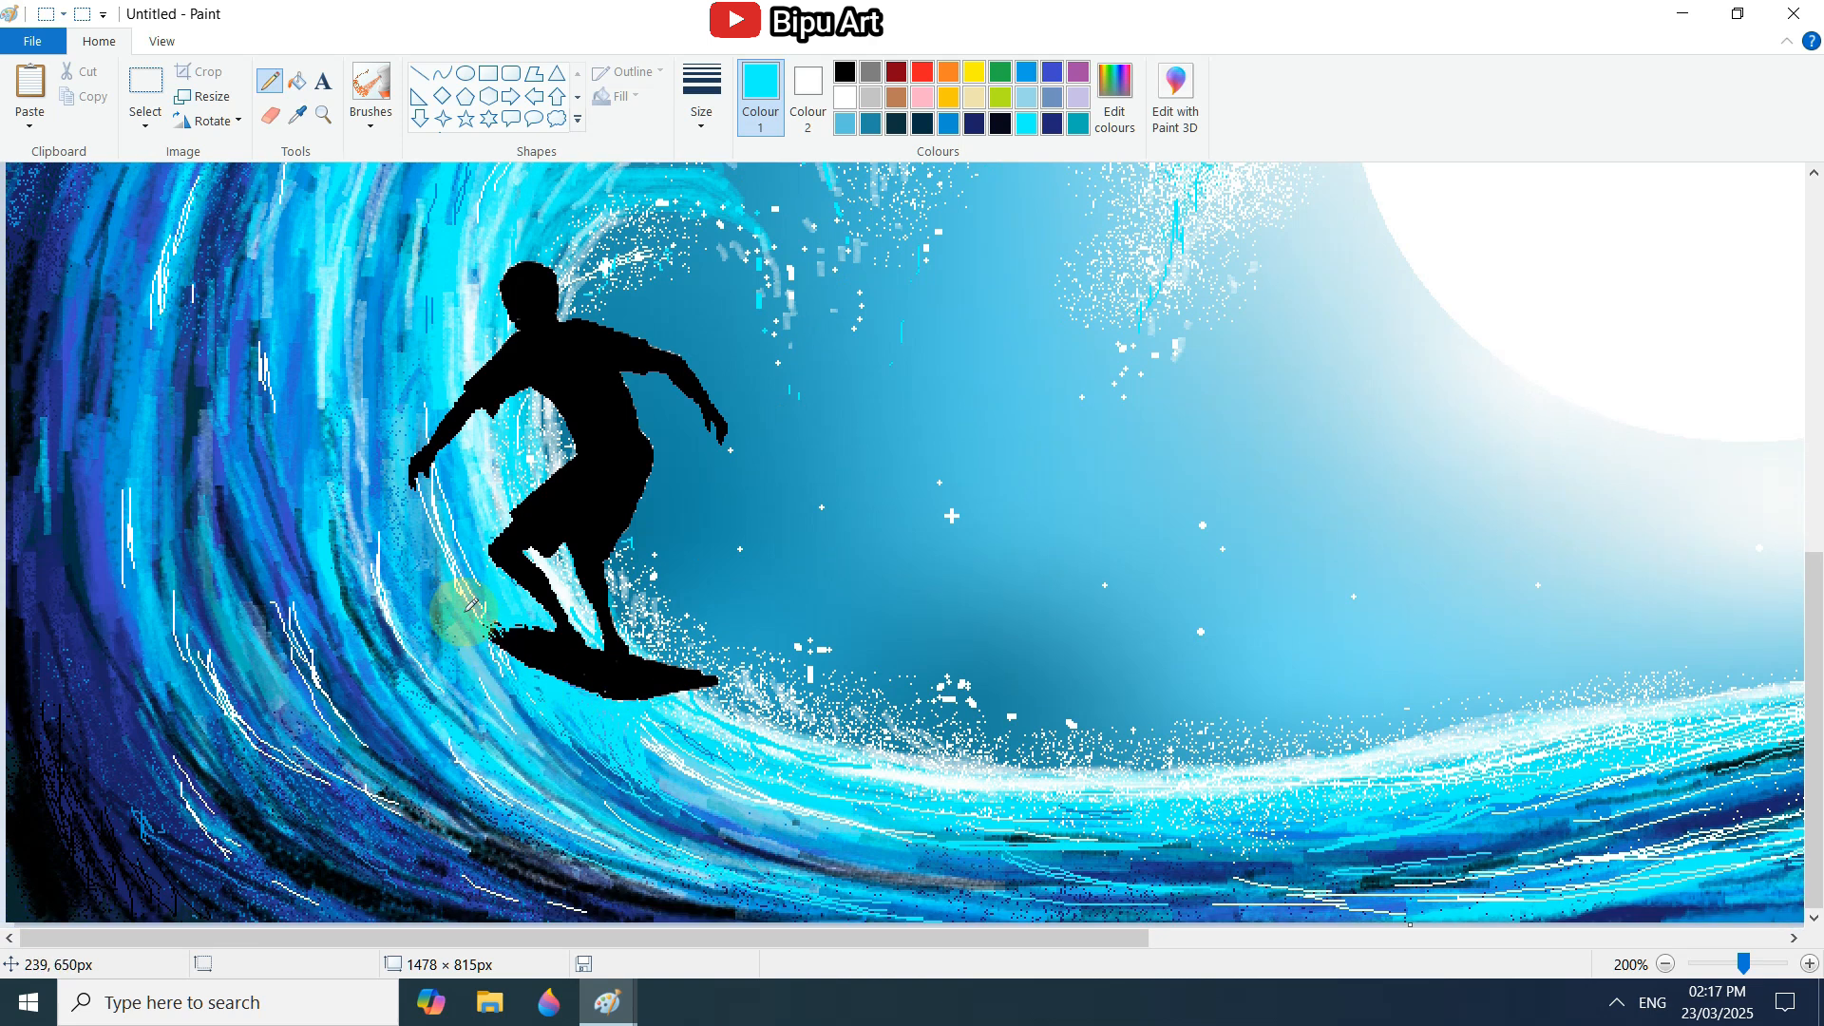
left_click(844, 96)
left_click_drag(664, 719, 659, 767)
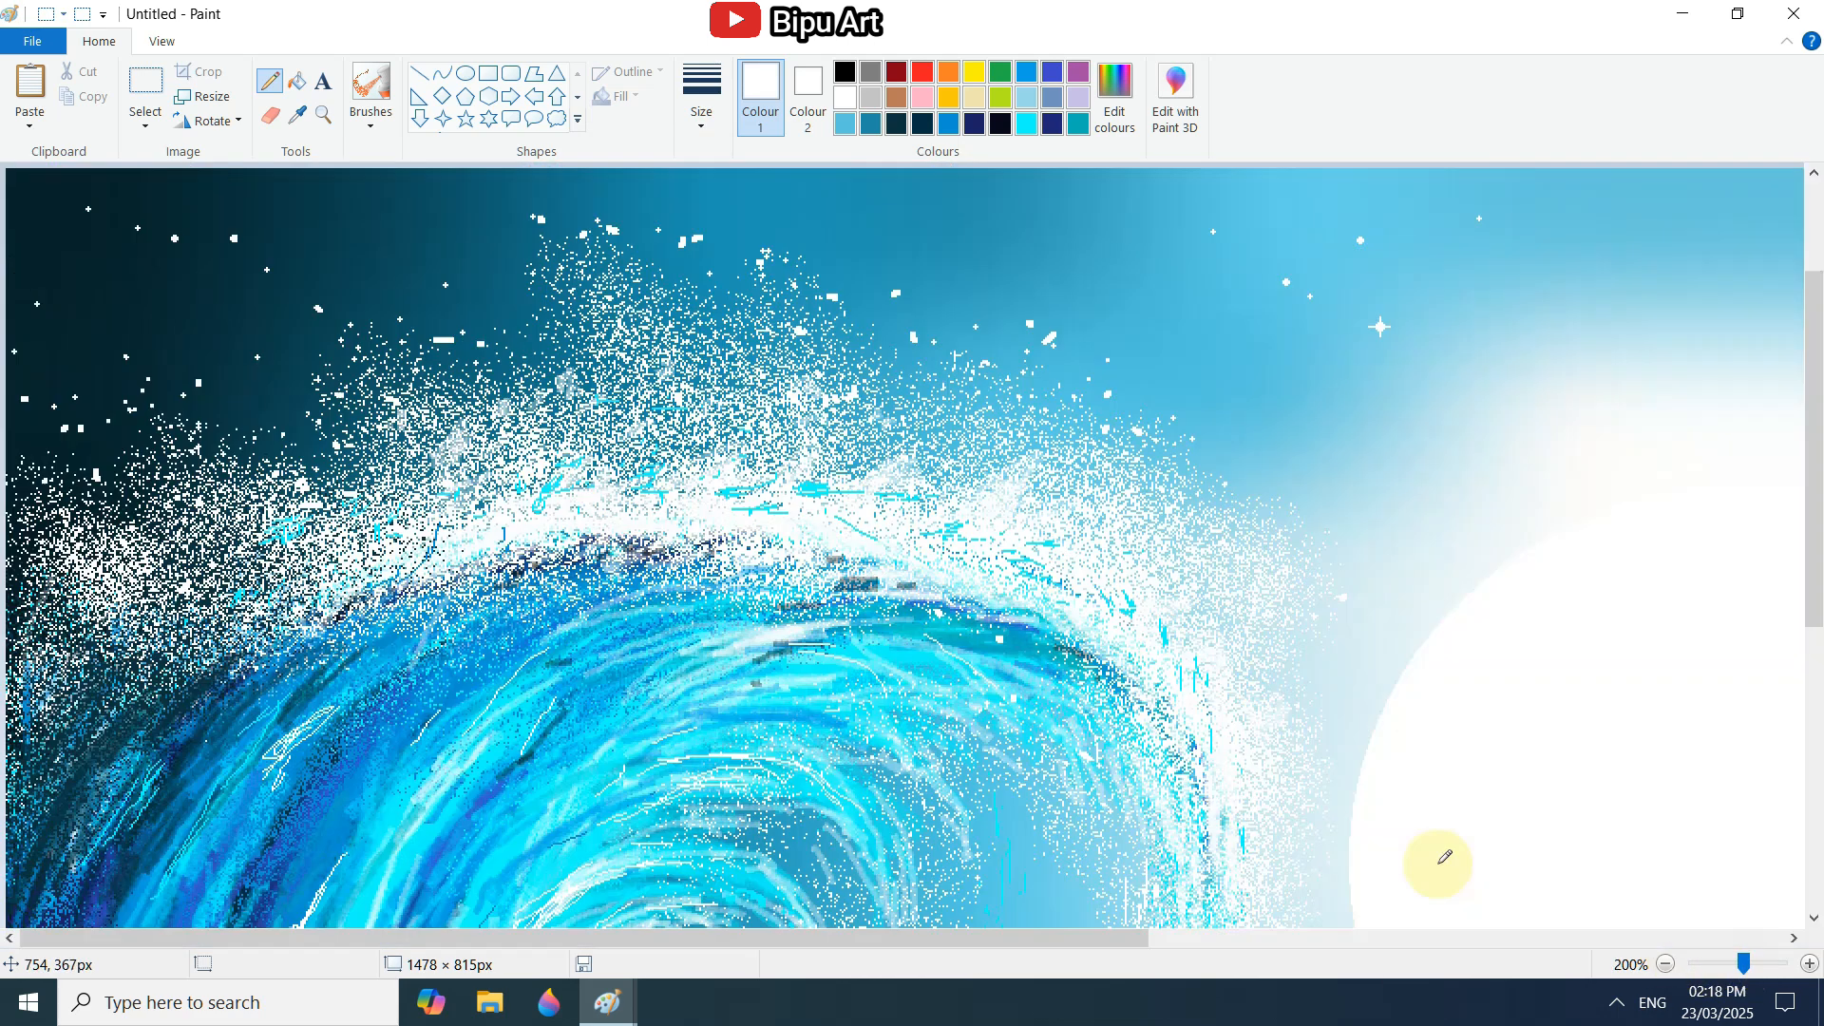
left_click(535, 676)
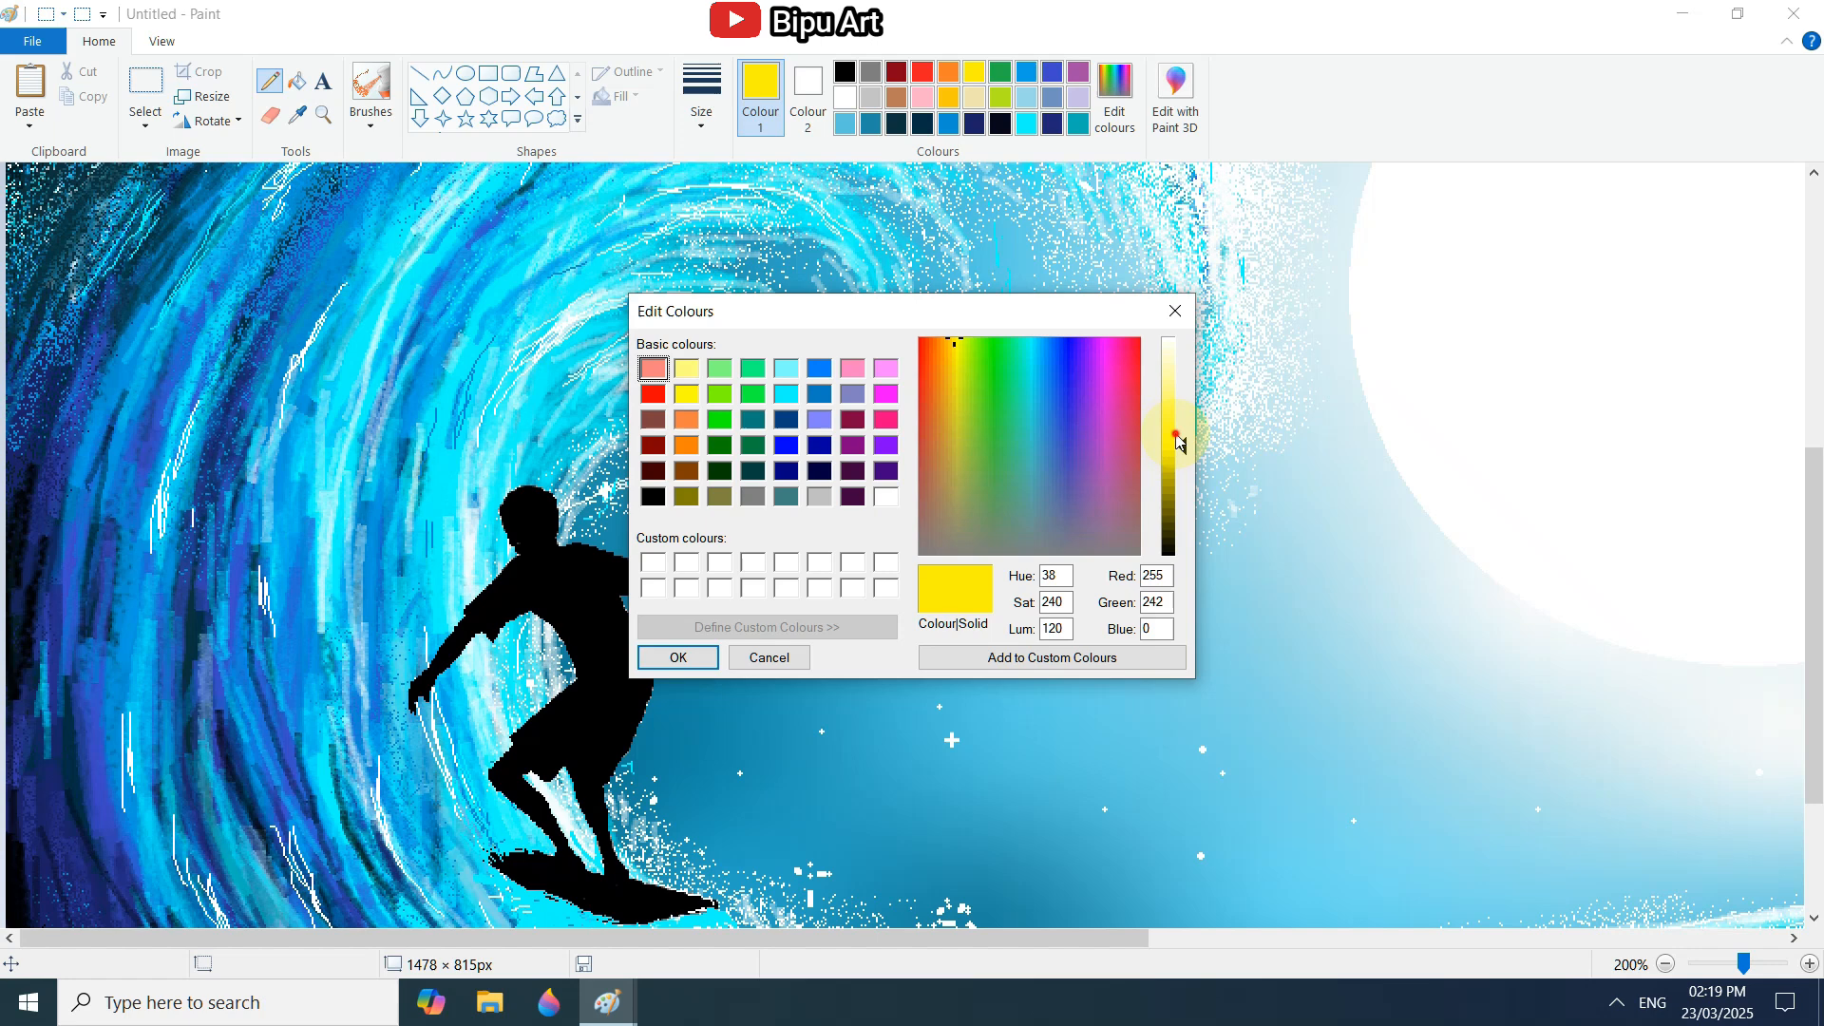
Edge the surfer's back and shorts with brown (red 153, green 62, blue 0) and the shoulder and neck with grey pencil strokes.
left_click_drag(1176, 439, 1176, 499)
left_click(677, 658)
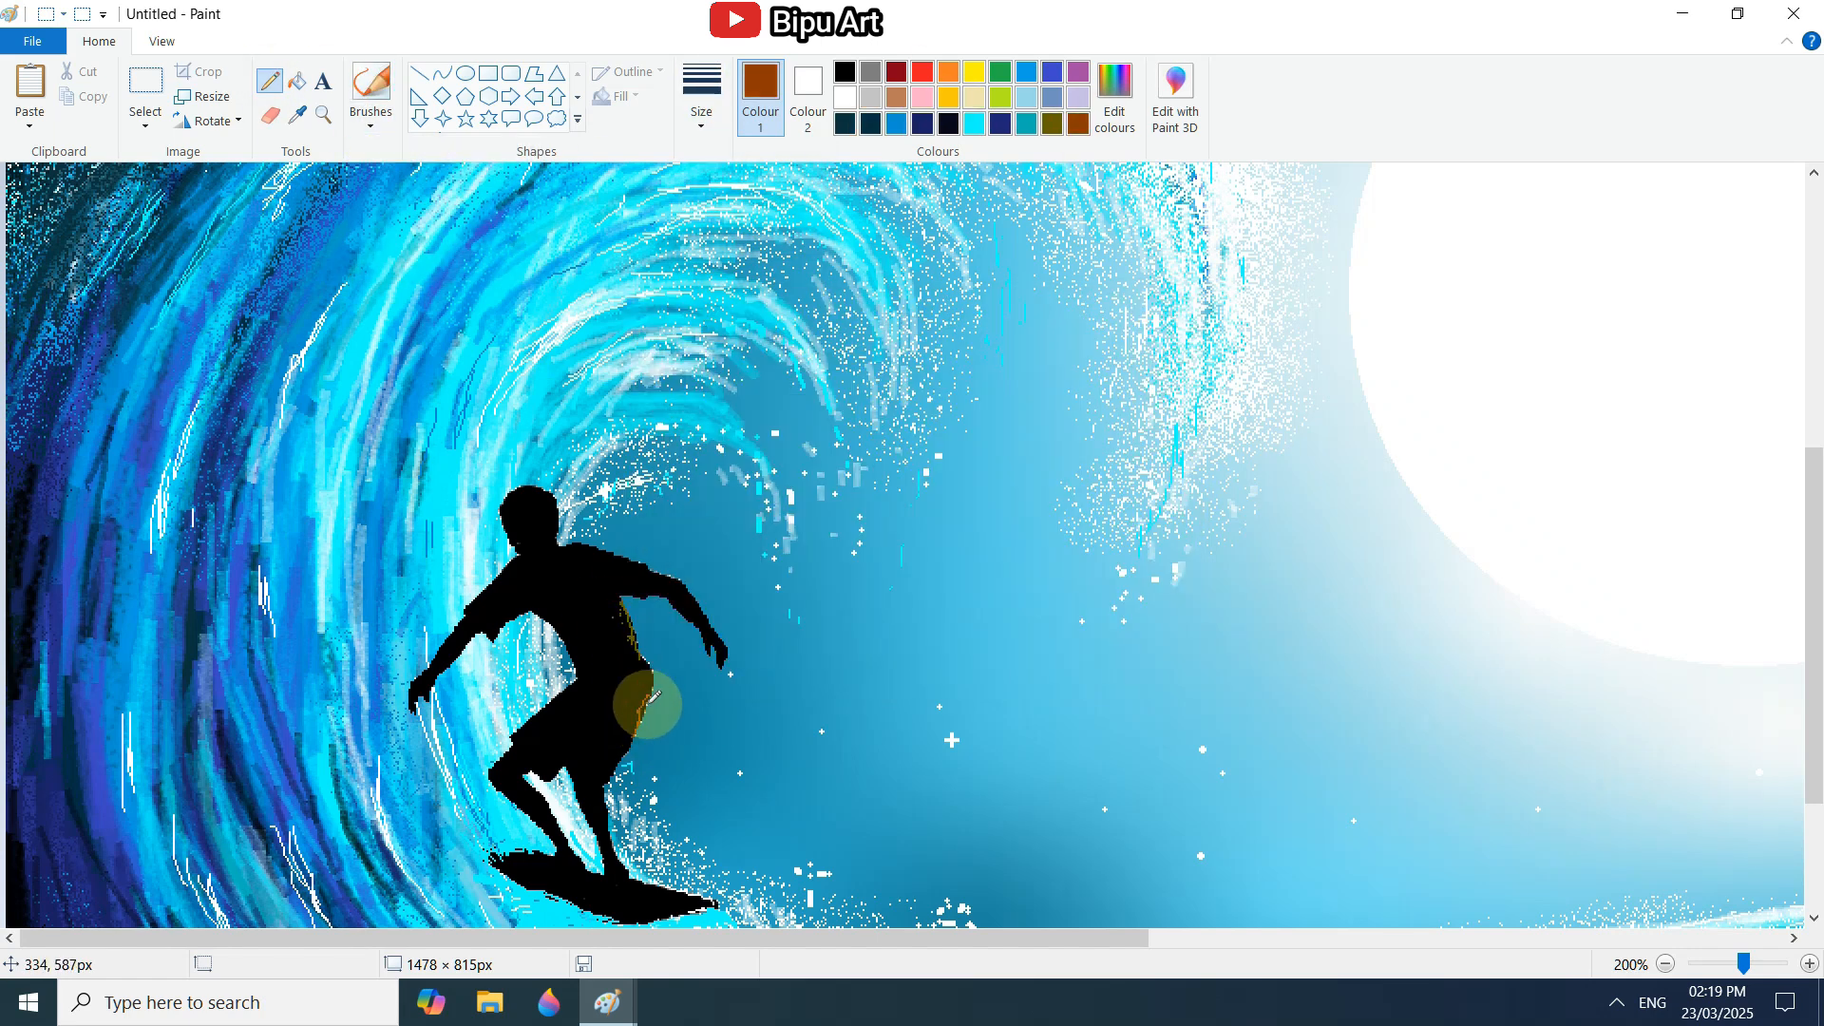
mouse_move(643, 700)
left_mouse_down()
mouse_move(610, 603)
mouse_move(630, 558)
left_mouse_up()
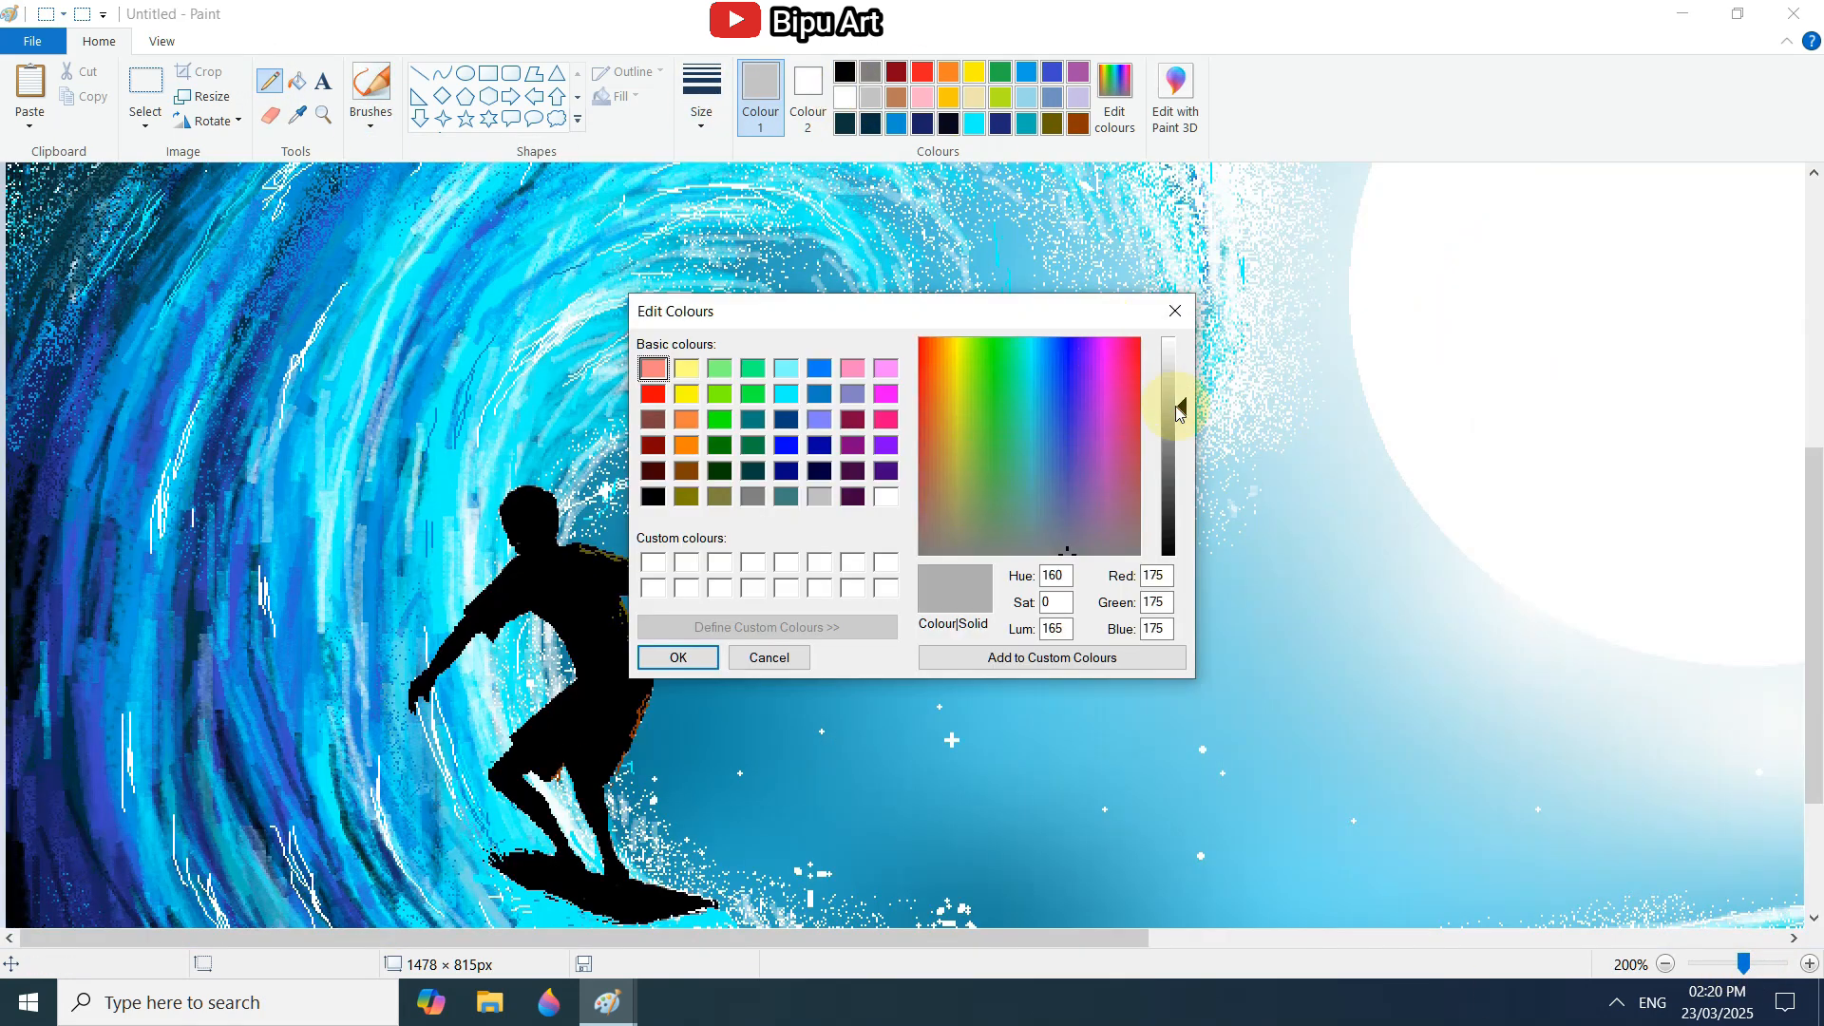
left_click(677, 654)
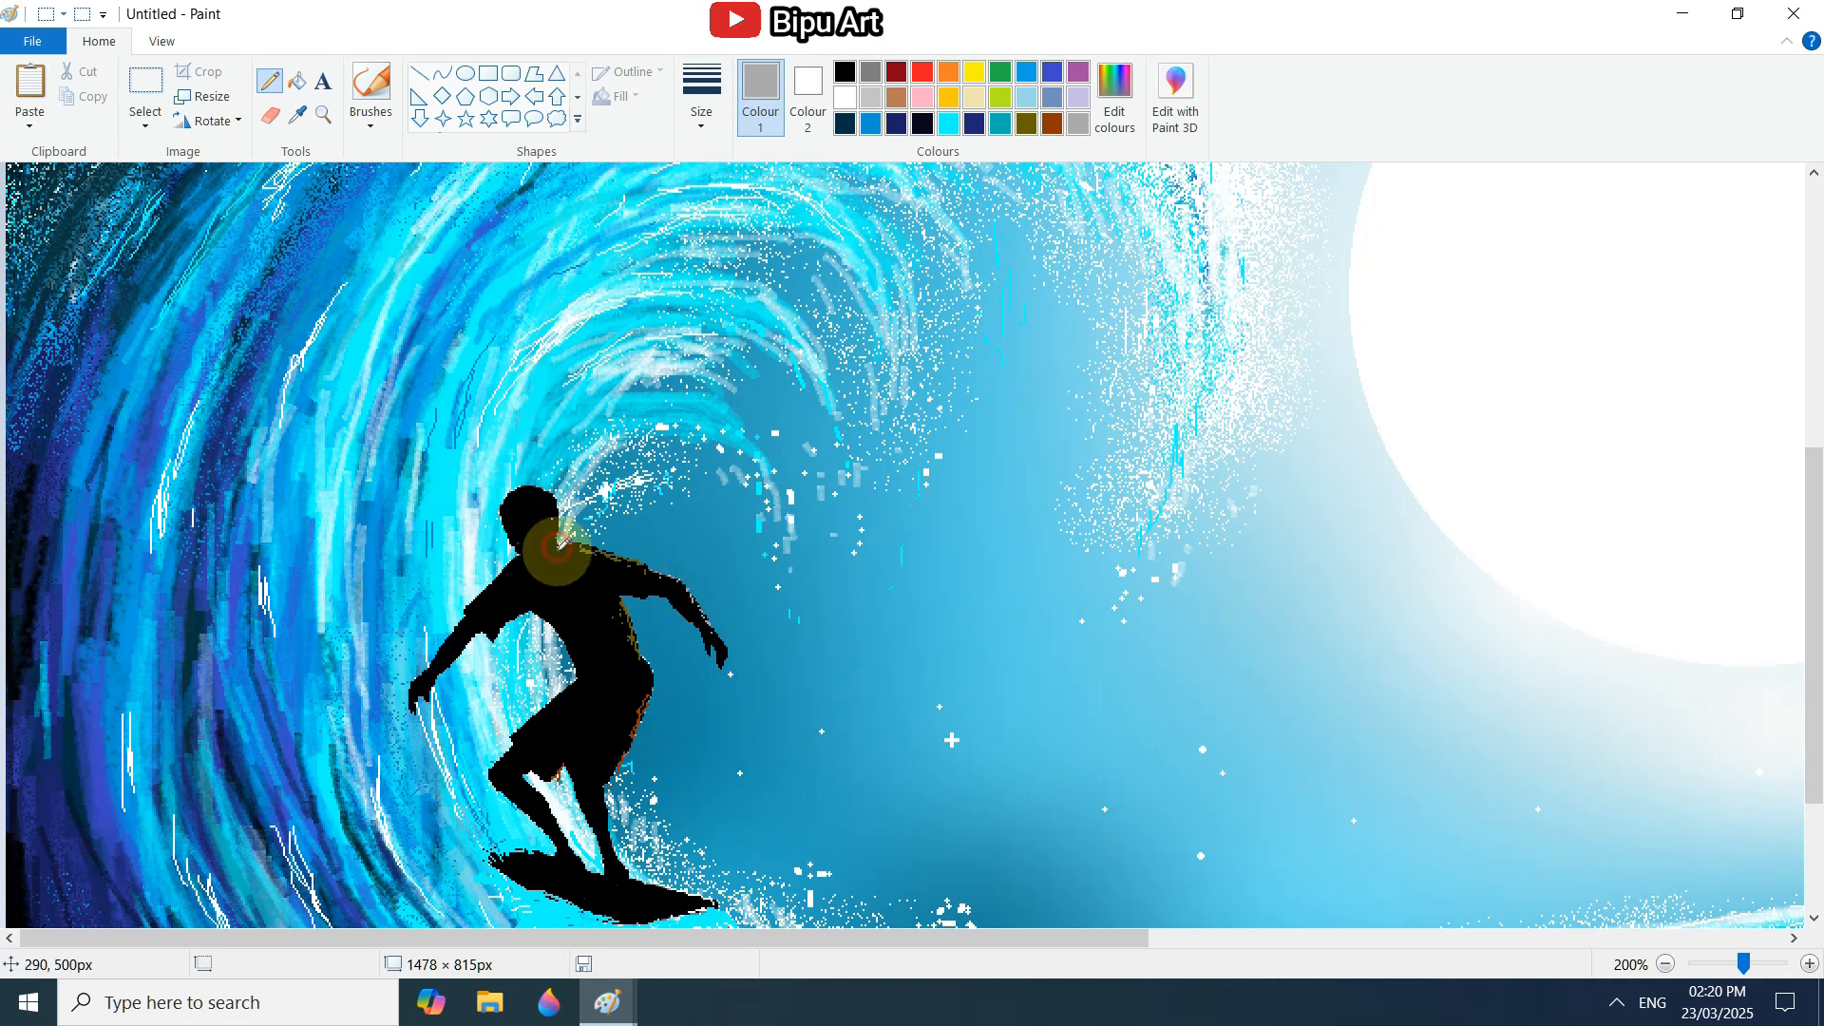
left_click(1722, 976)
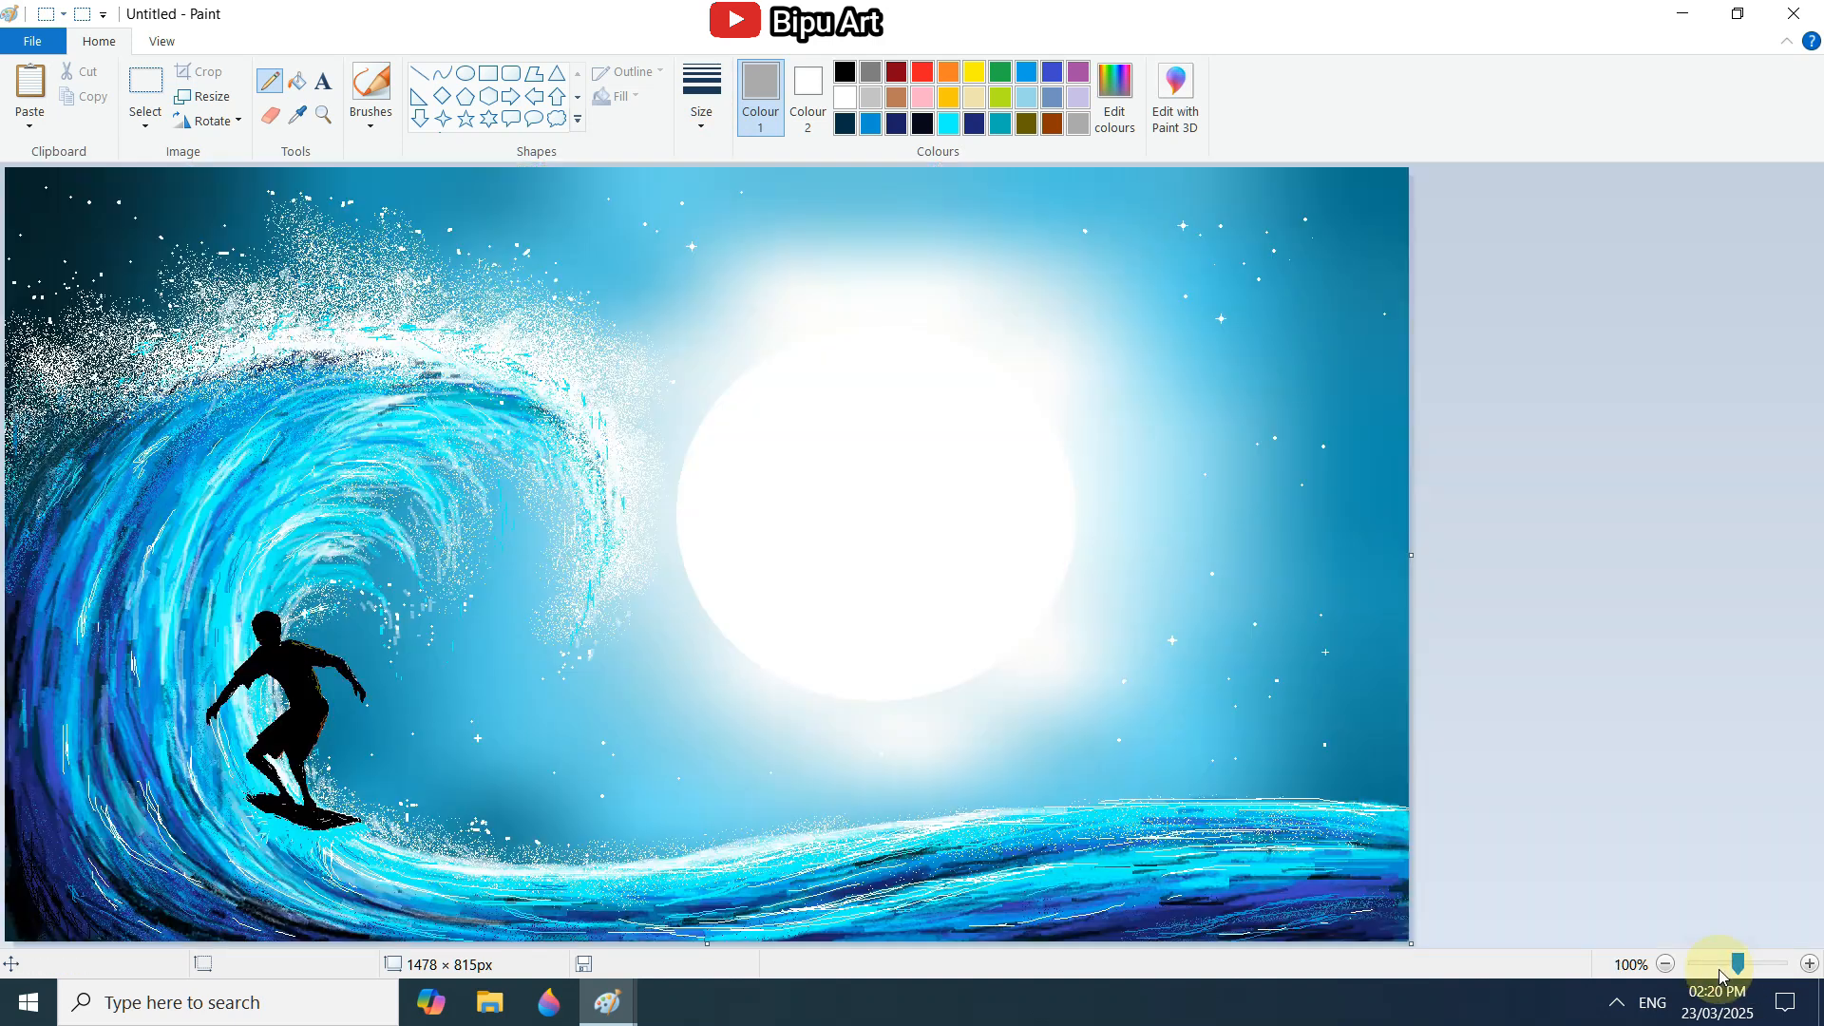
Add the white signature text "Bipu Art" on a transparent background in the bottom corner beneath the moon.
left_click(323, 82)
left_click(1160, 898)
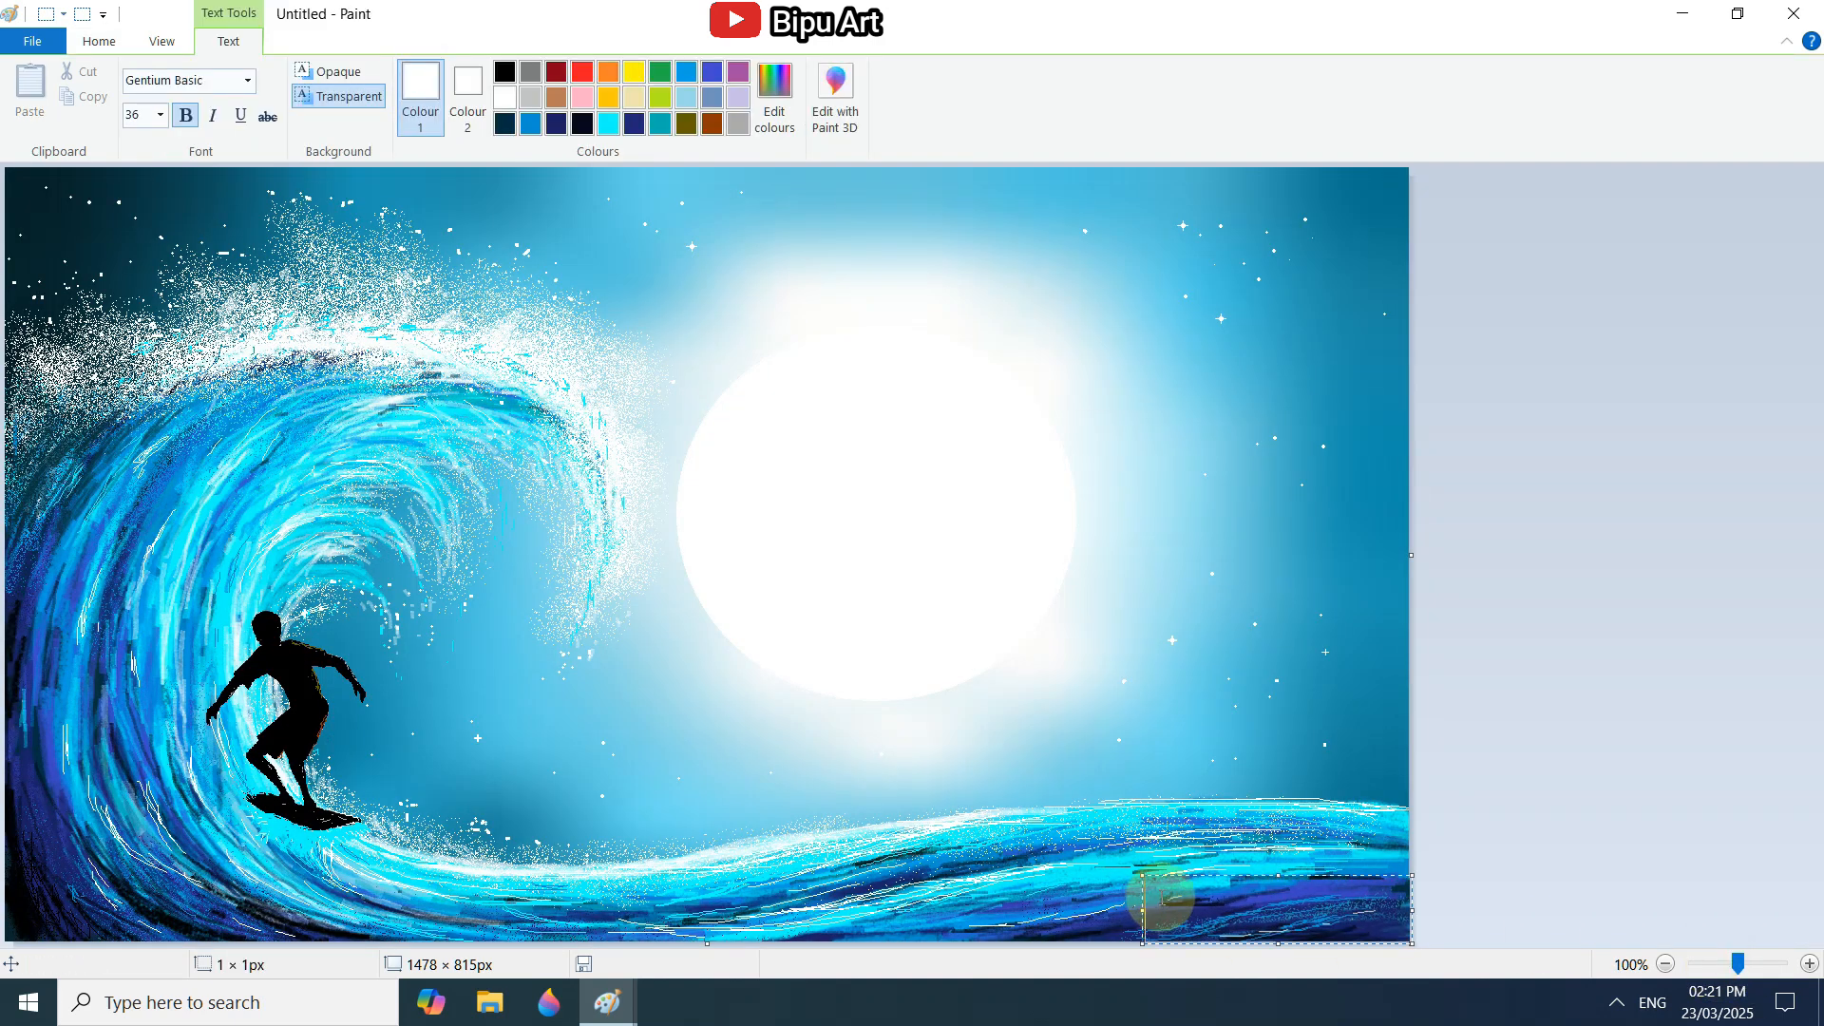
type("Bipu Art")
Format the signature text in Comic Sans MS at size 14.
left_click_drag(1356, 912, 1123, 912)
left_click(246, 80)
left_click(180, 247)
left_click(161, 115)
left_click(135, 281)
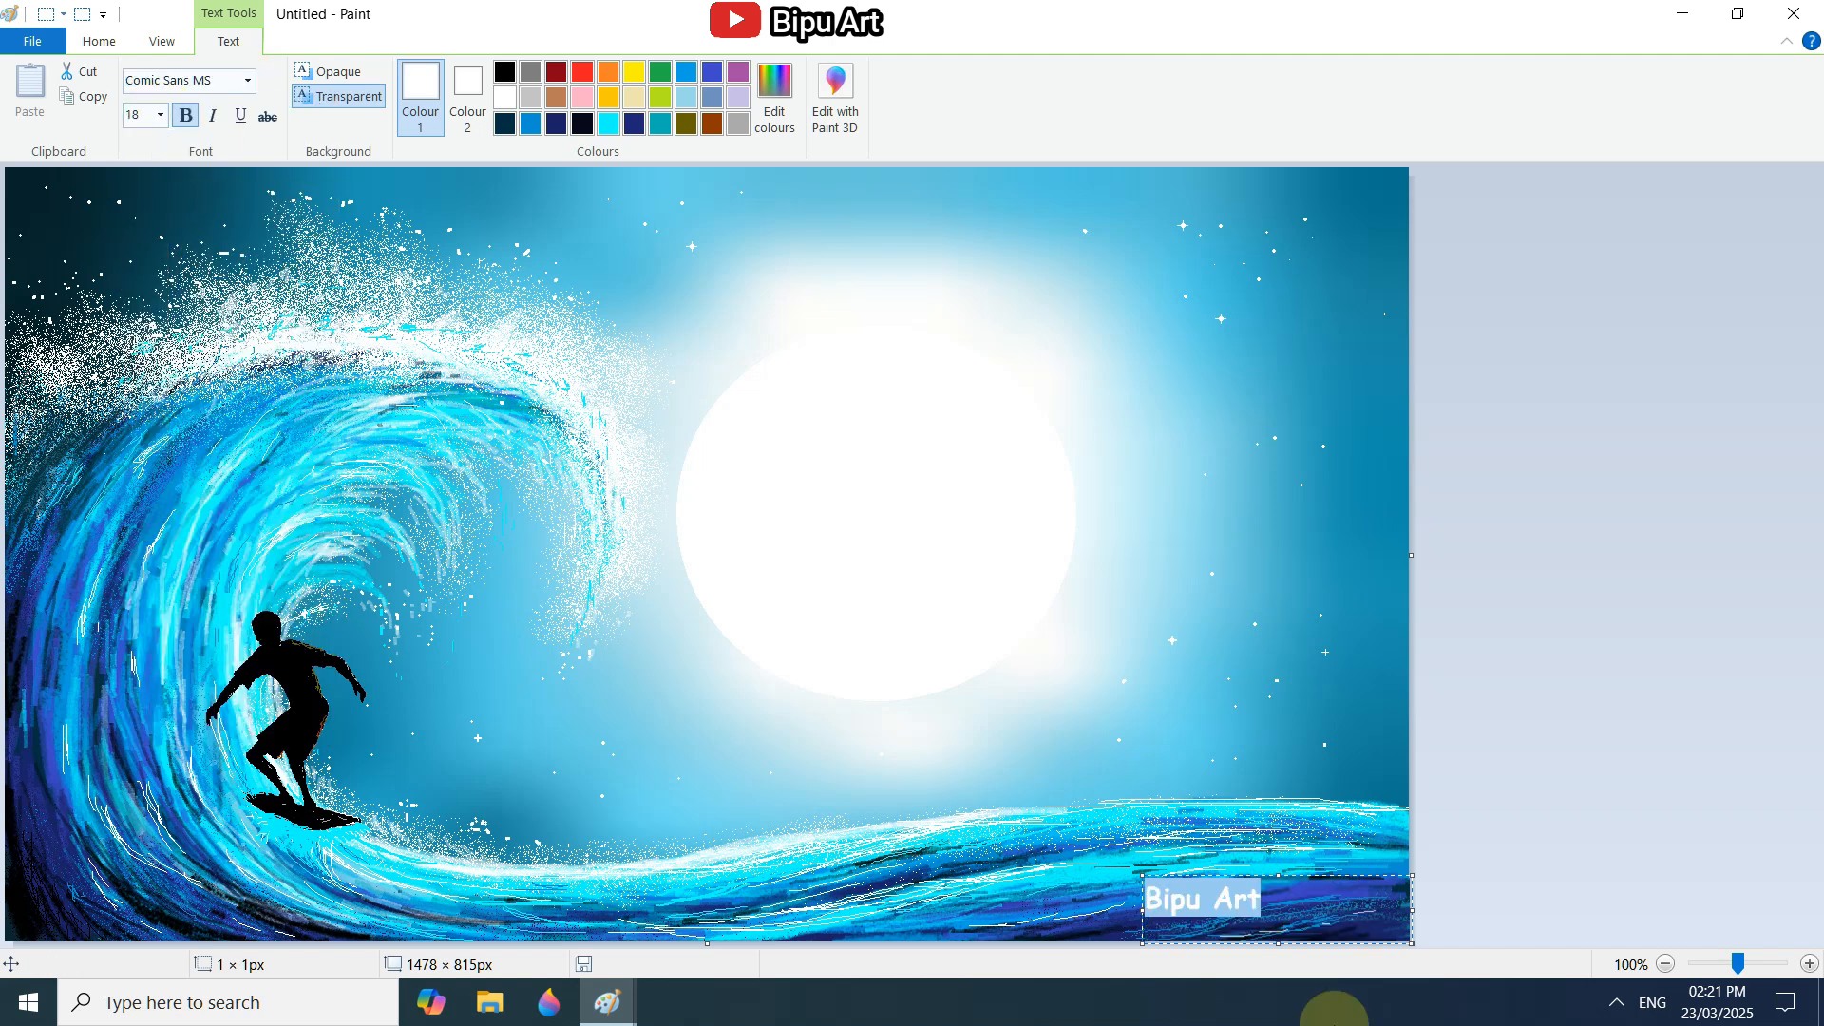
left_click(160, 115)
left_click(135, 241)
left_click(161, 113)
Try the MV Boli font on the signature text.
left_click(246, 80)
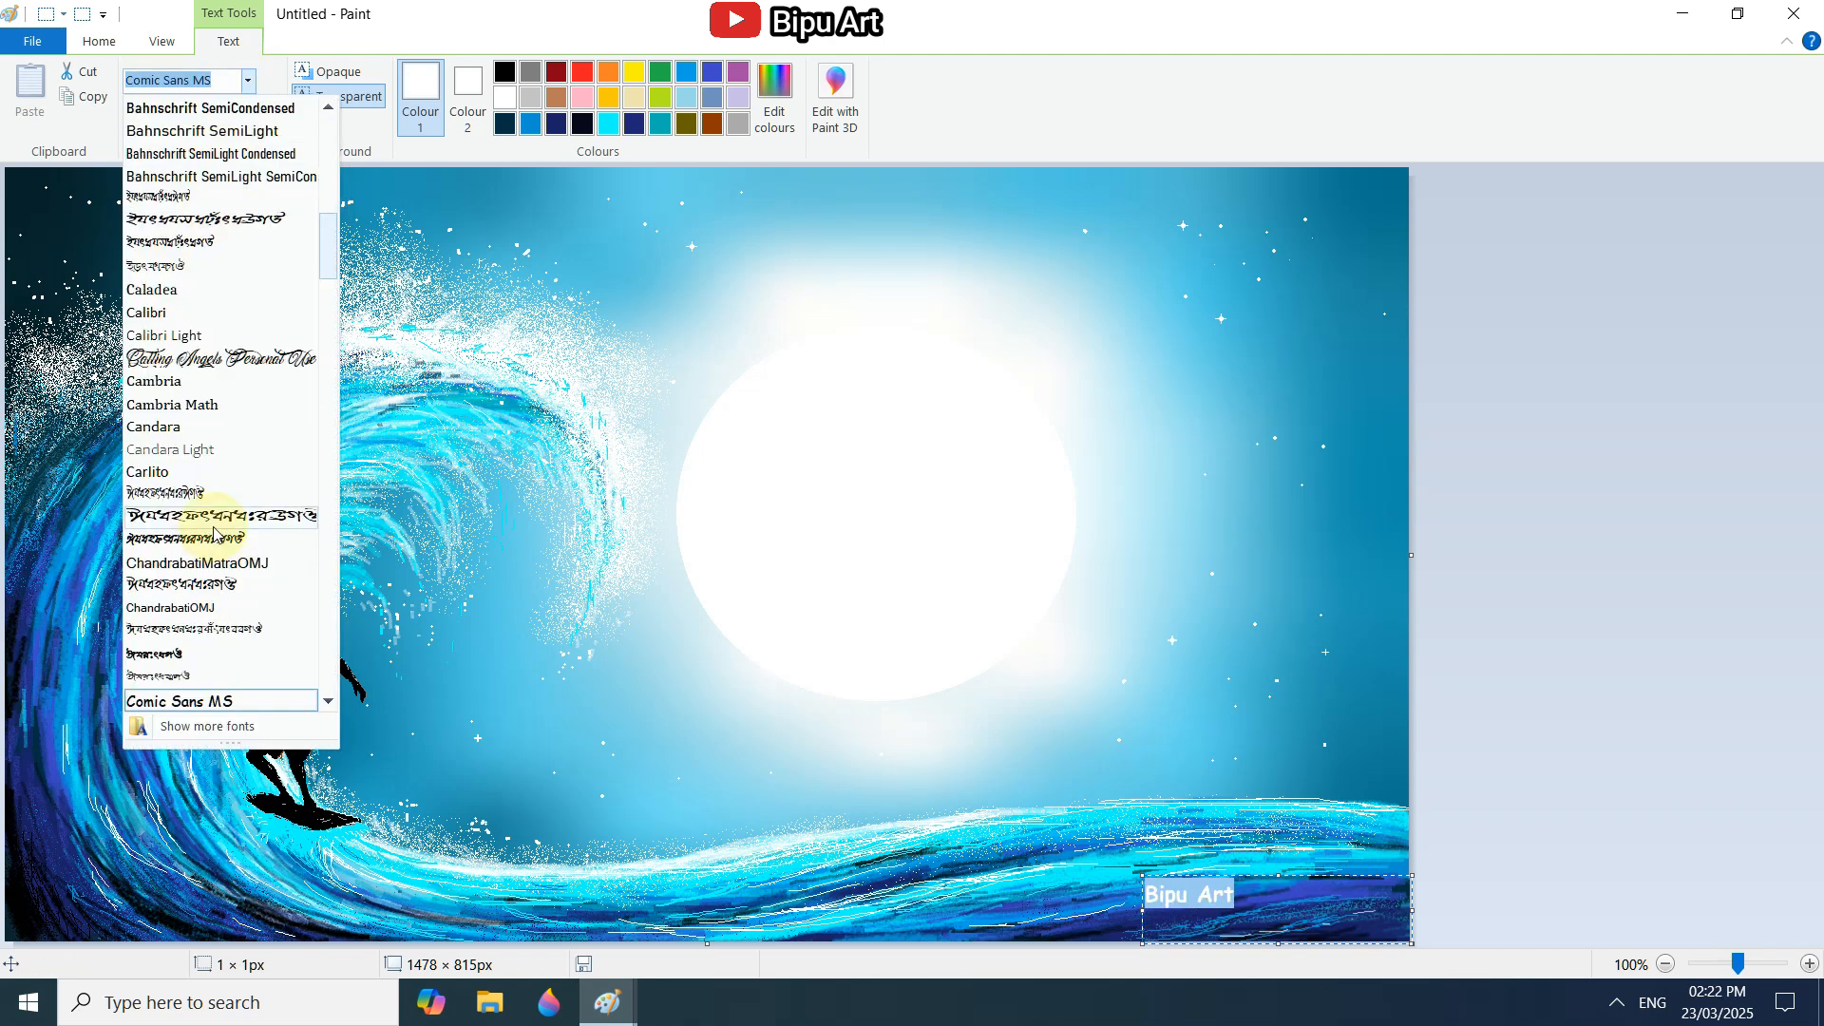
scroll(228, 509, "up", 5)
scroll(216, 518, "down", 10)
scroll(219, 520, "down", 5)
left_click(219, 520)
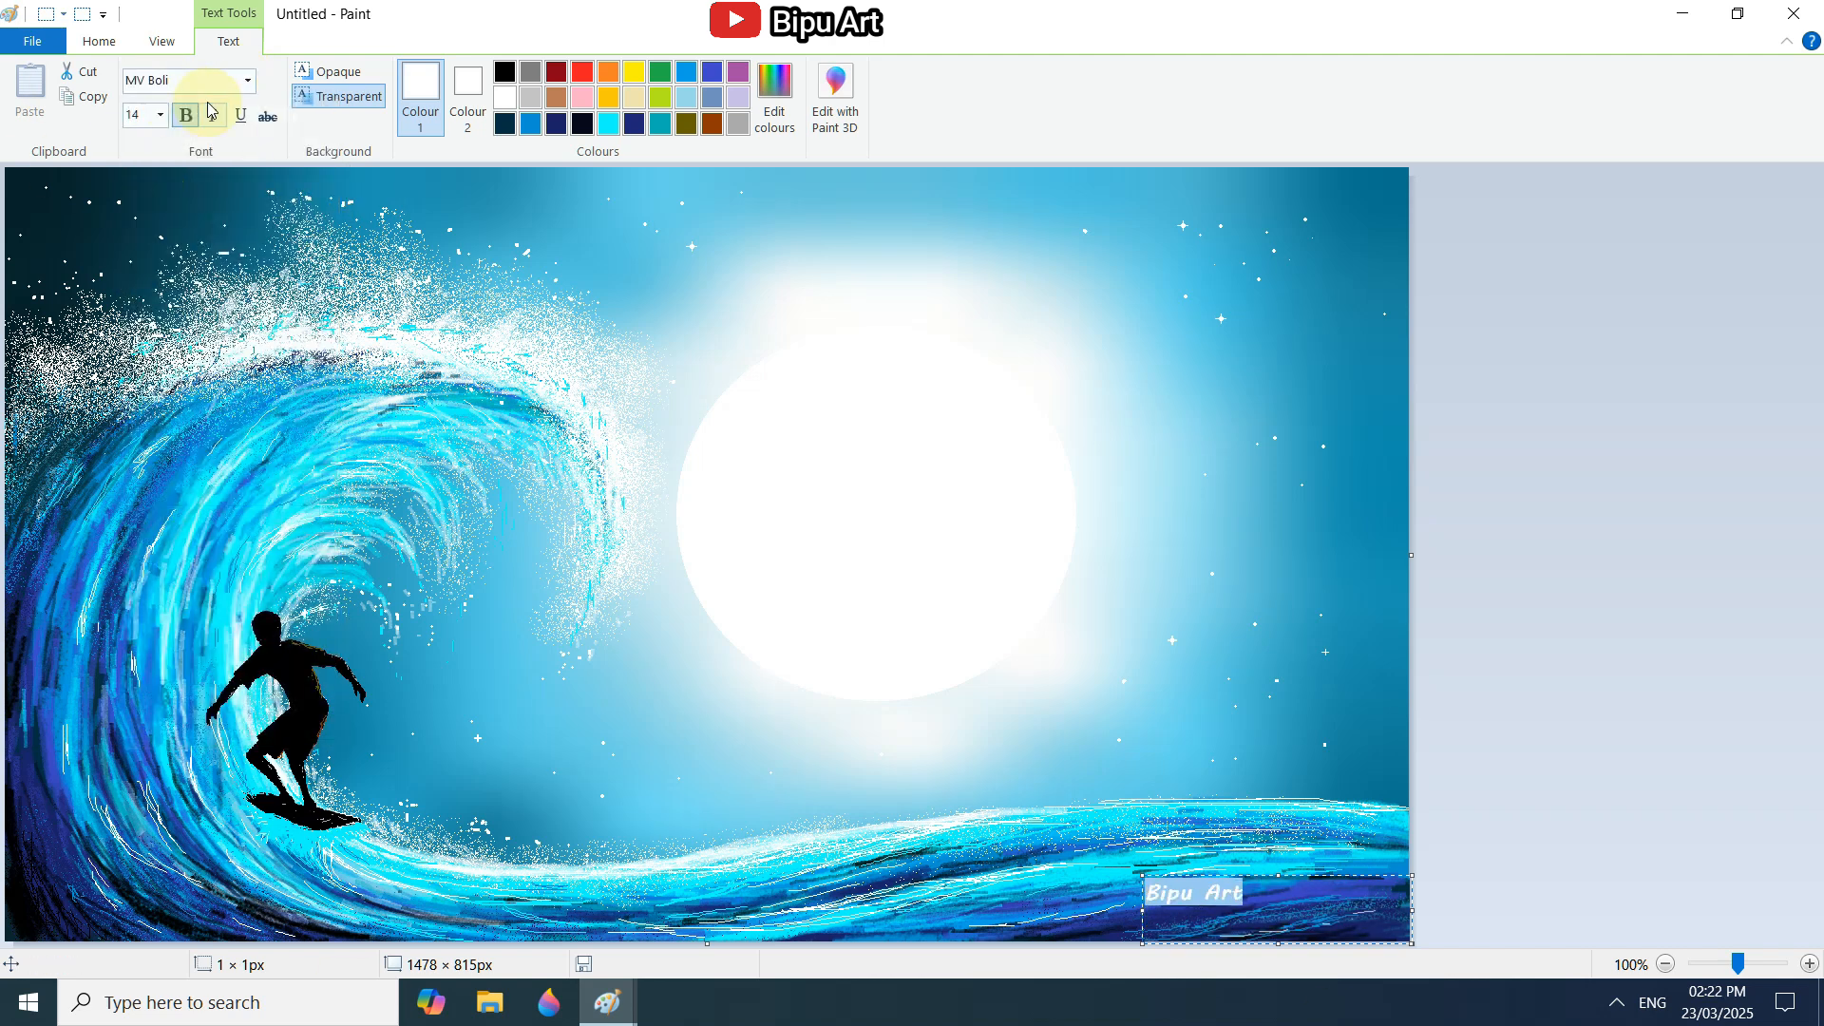
Change the signature to a handwritten script font, tighten its text box into the painting's corner and commit the text.
left_click(246, 81)
scroll(223, 532, "down", 8)
left_click(224, 570)
left_click_drag(1143, 875, 1267, 891)
left_click_drag(1385, 913, 1268, 912)
left_click(246, 81)
left_click(1622, 615)
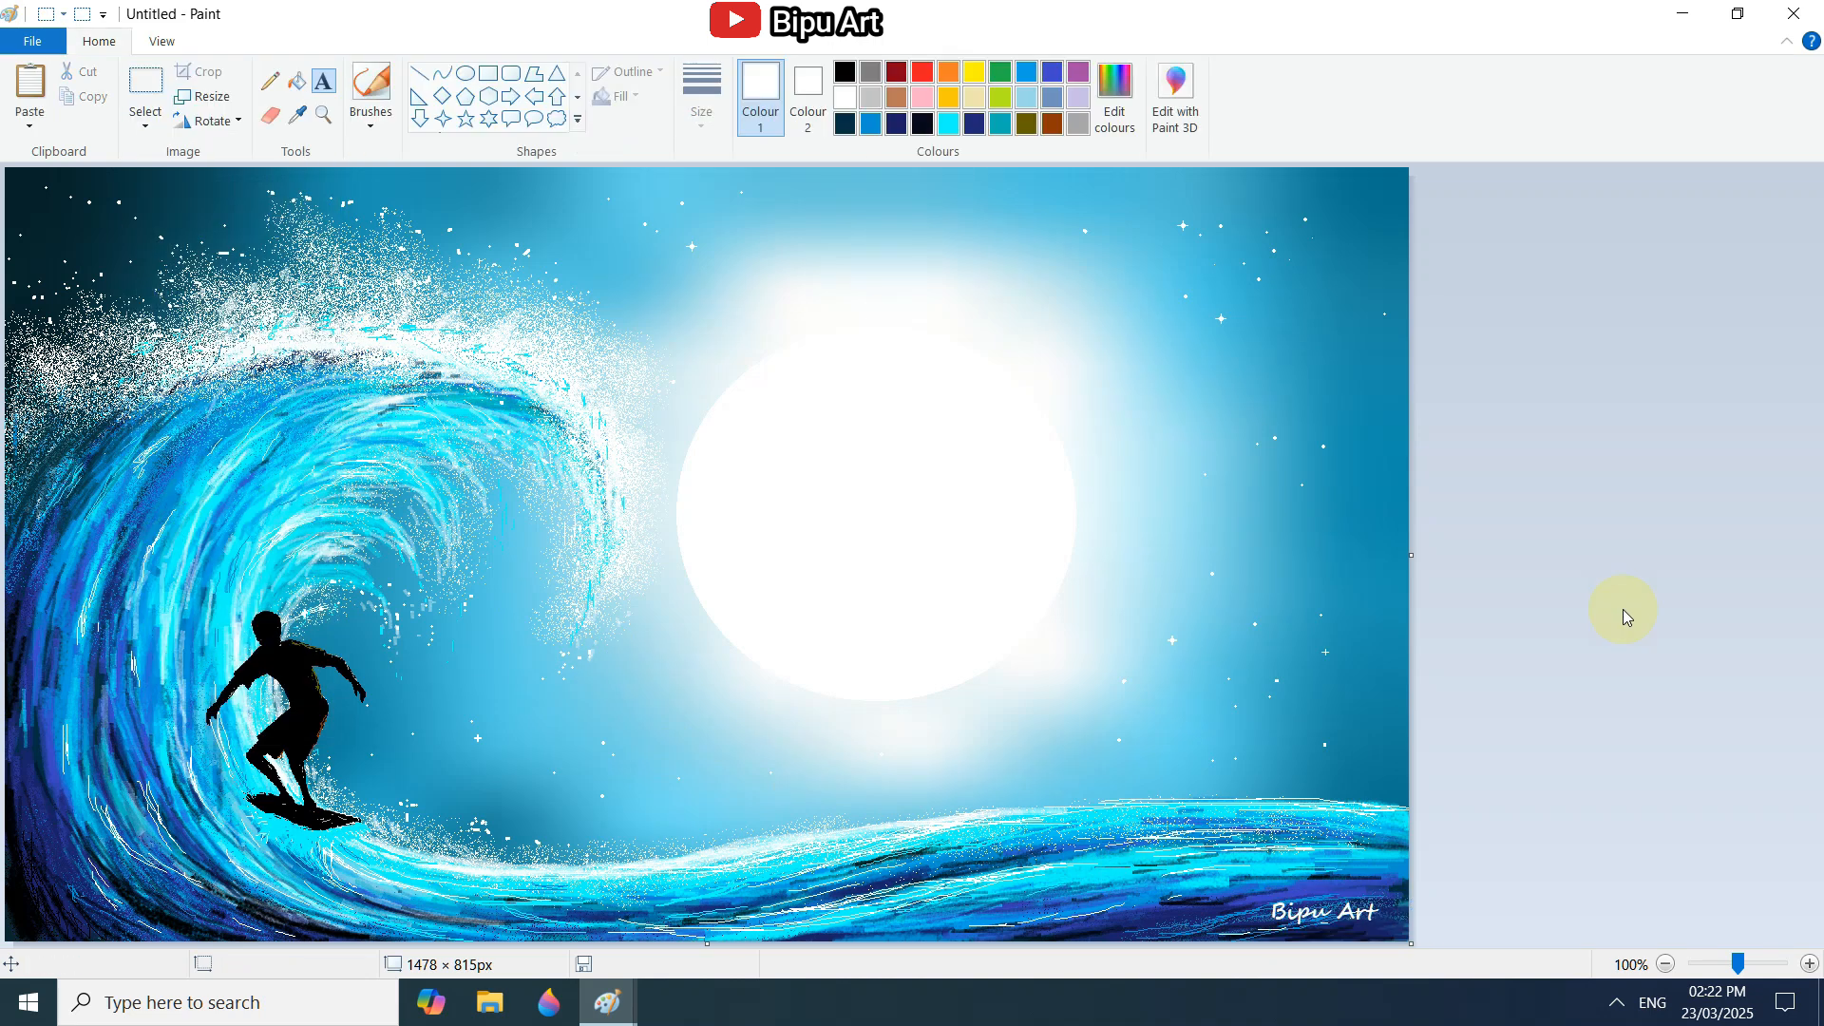